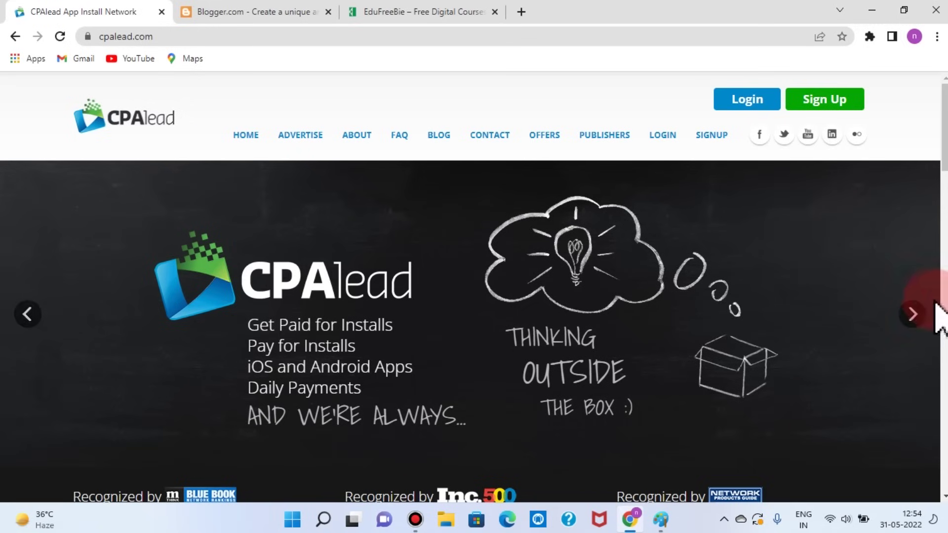
Step: Open CPAlead's publisher sign-up page and start signing up with a Google account
left_click(824, 105)
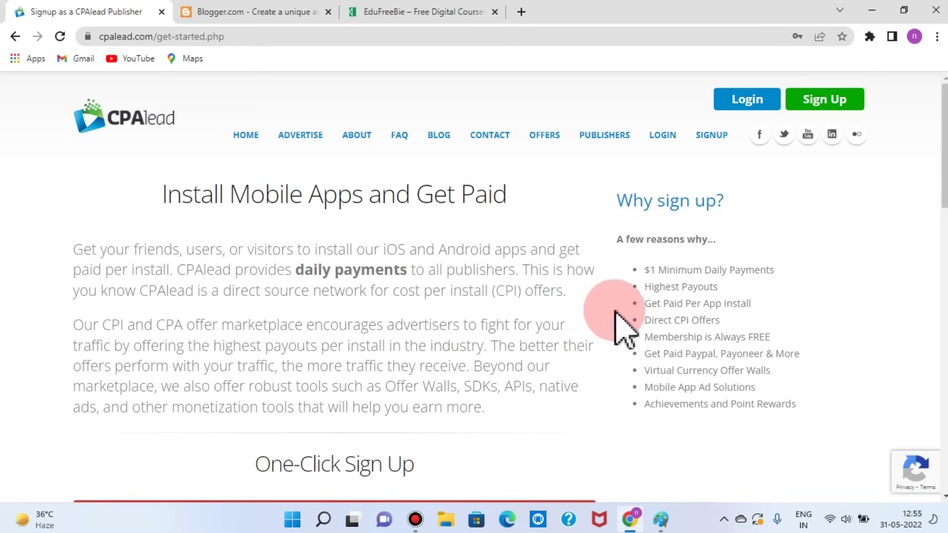
left_click_drag(407, 271, 296, 271)
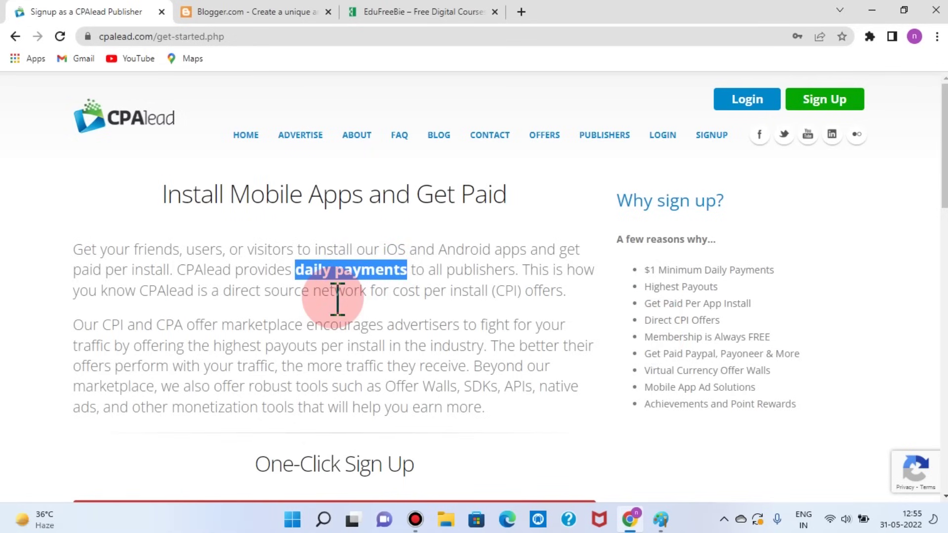
left_click(406, 332)
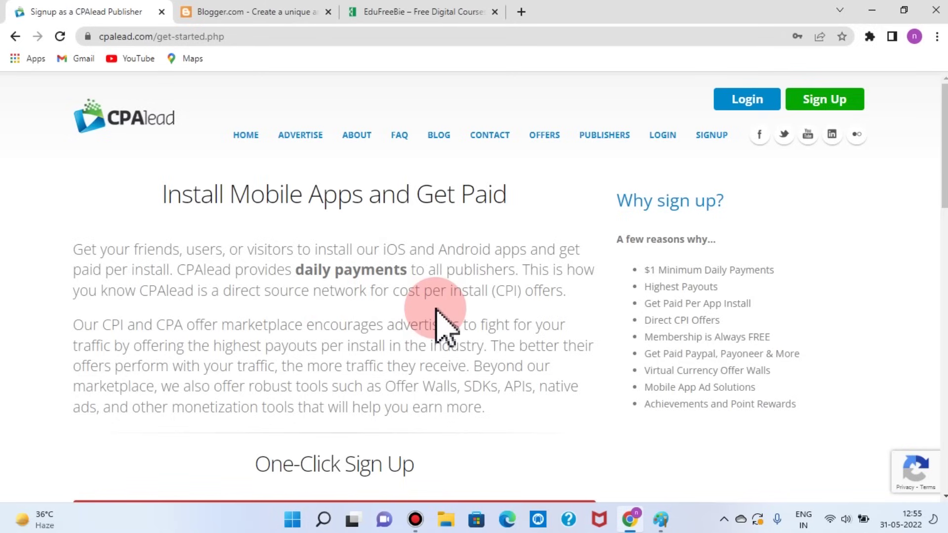
scroll(439, 316, "down", 3)
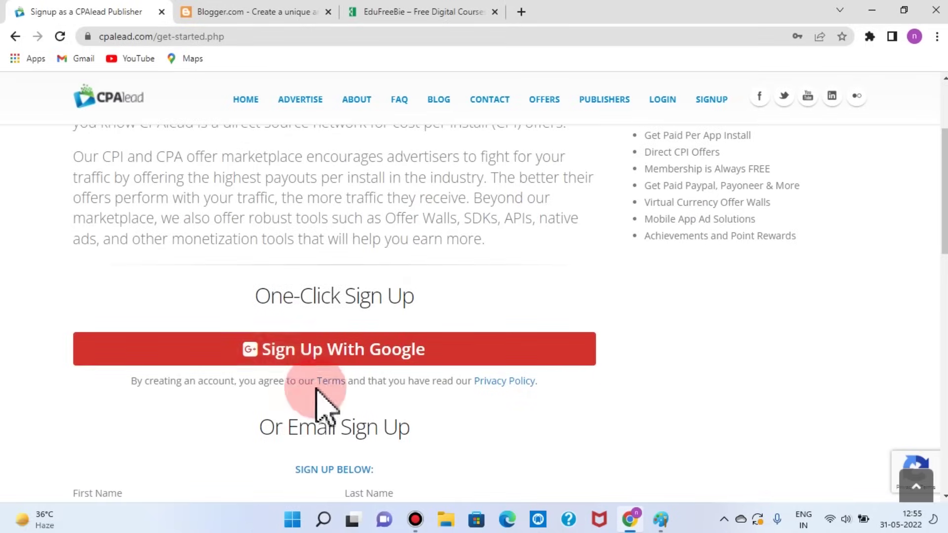
left_click(394, 351)
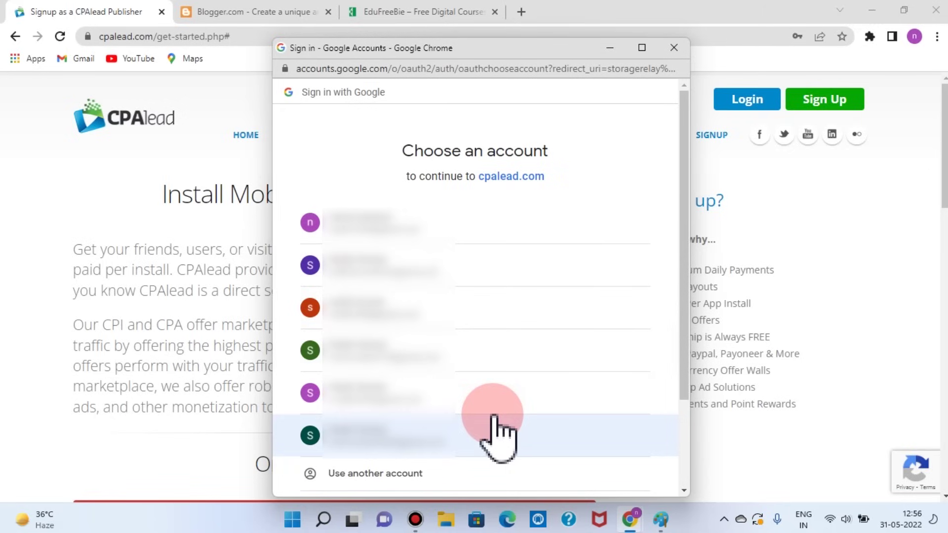
Step: Choose the Google account in the popup to finish the CPAlead sign-up
left_click(496, 435)
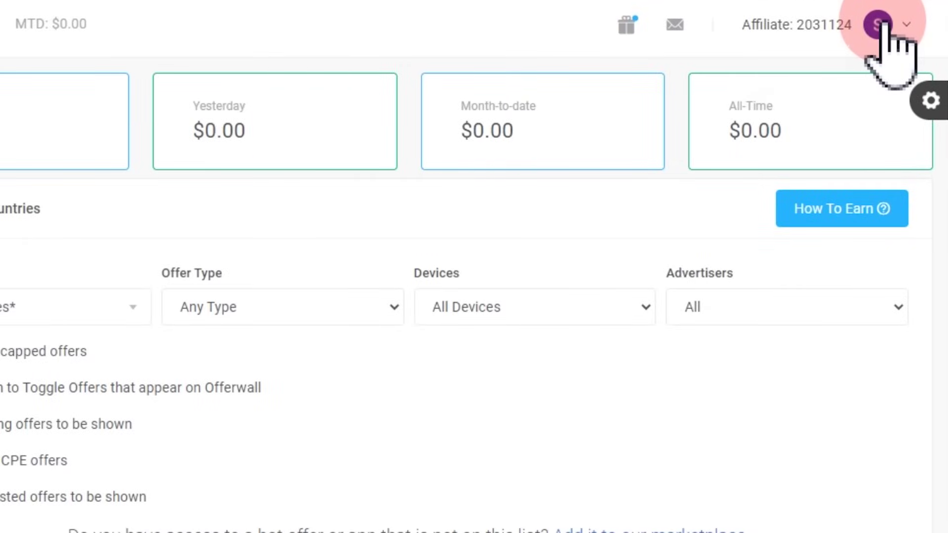
Step: In Account Settings, pick the oldest cousin's name question, enter the answer, and save
left_click(881, 24)
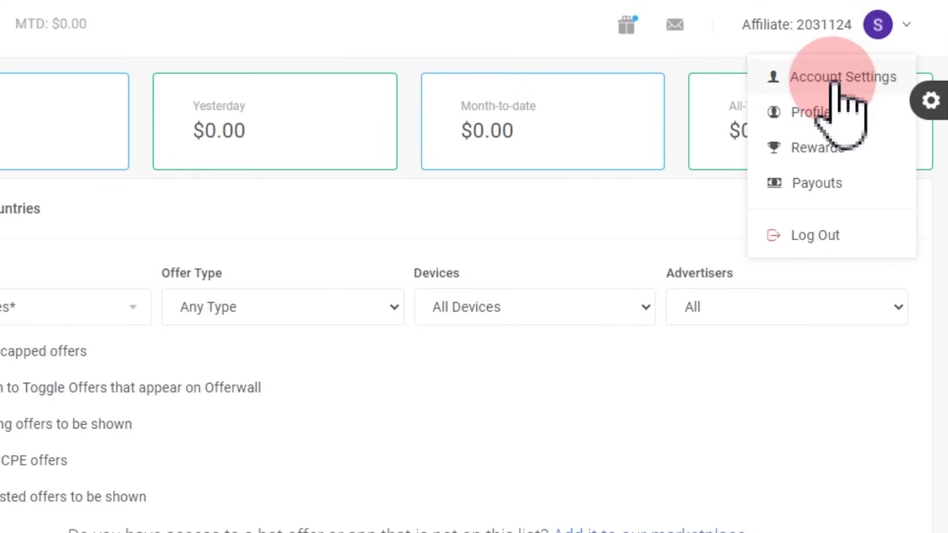
left_click(834, 79)
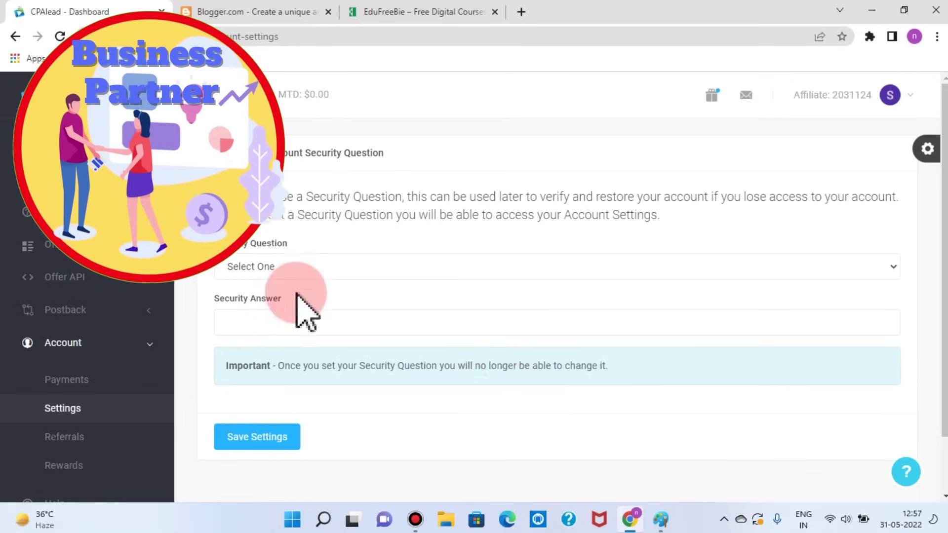
left_click(320, 271)
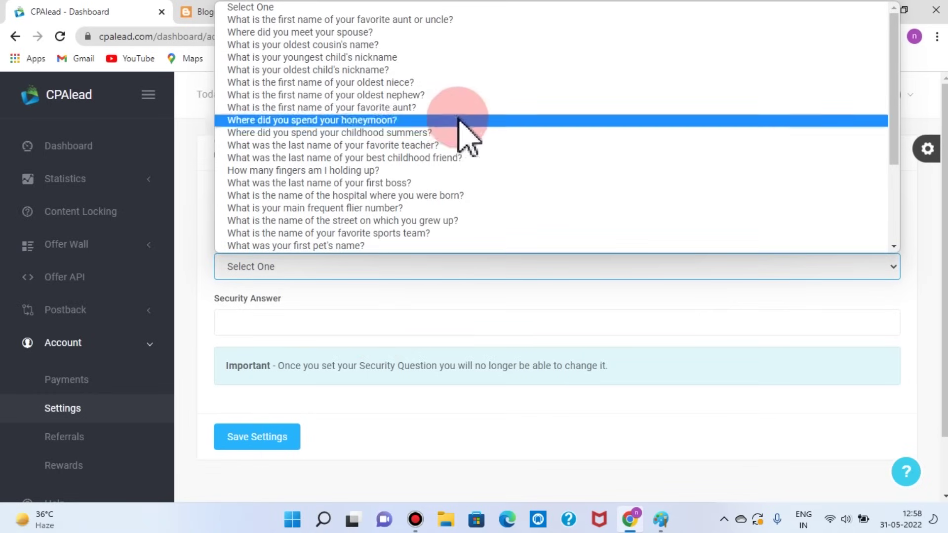
left_click(394, 48)
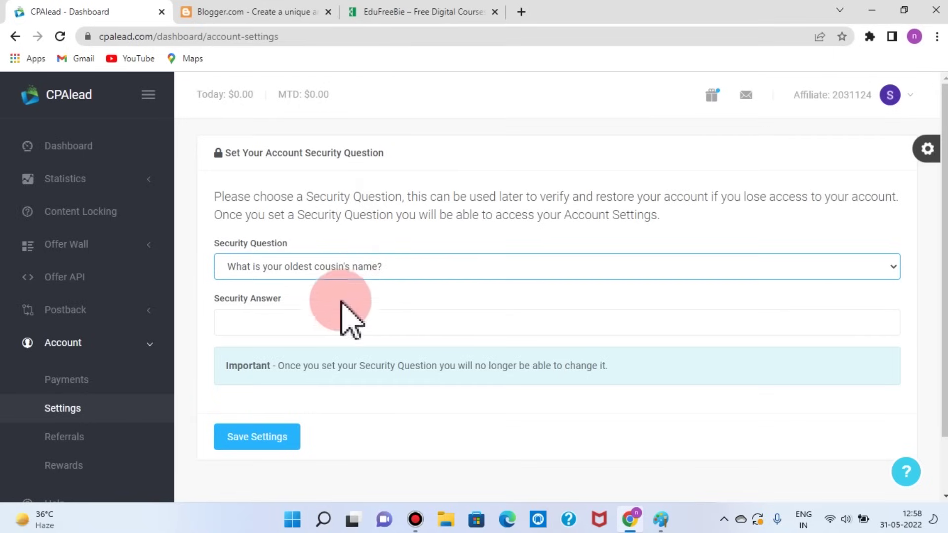
left_click(291, 321)
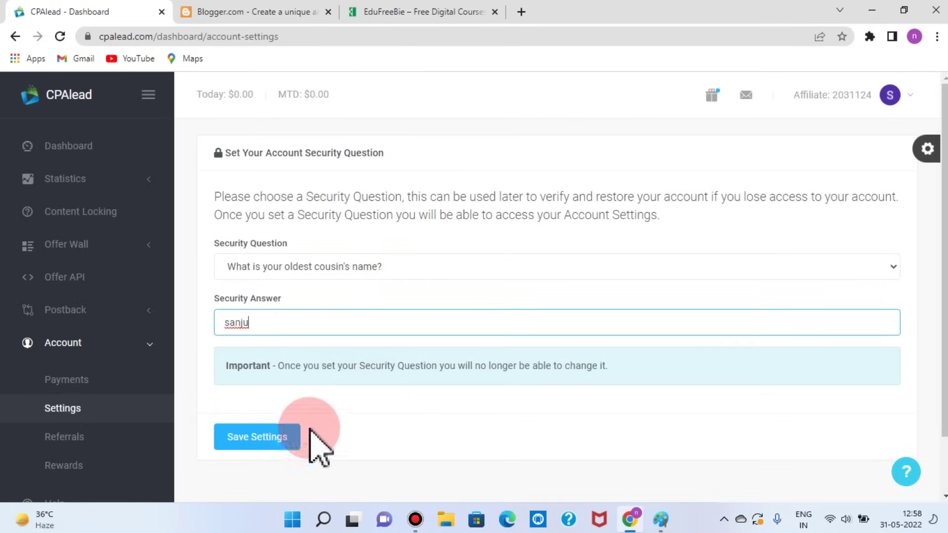
left_click(272, 437)
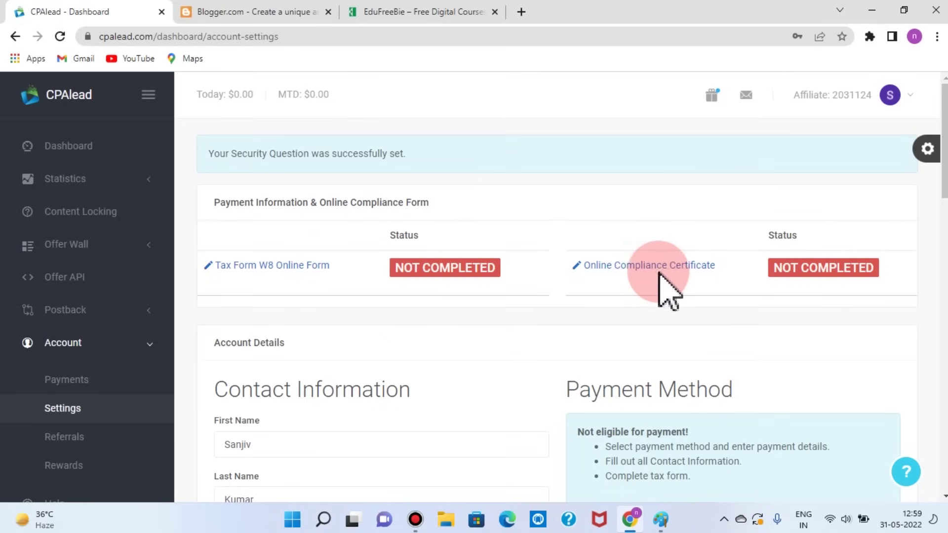
Step: Fill in the contact address city, state and ZIP code fields
scroll(662, 292, "down", 5)
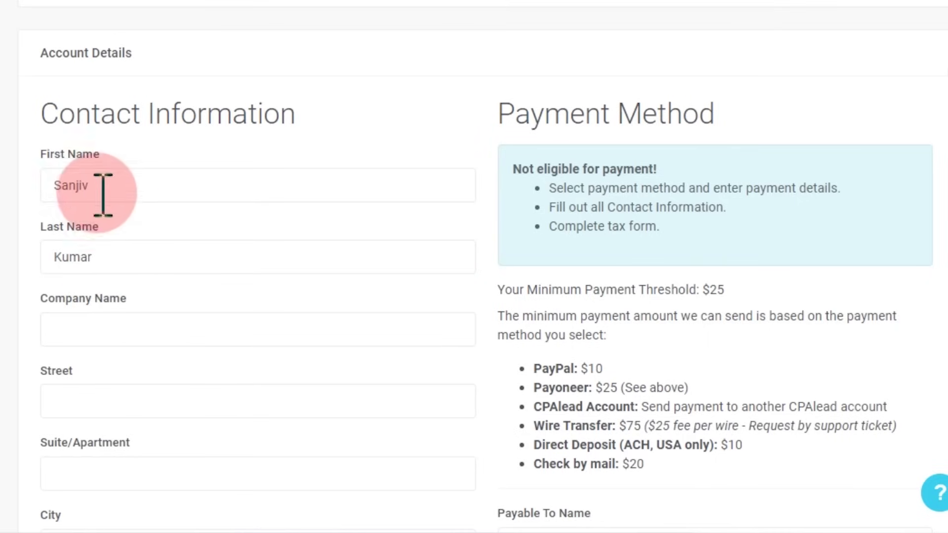
scroll(130, 270, "down", 2)
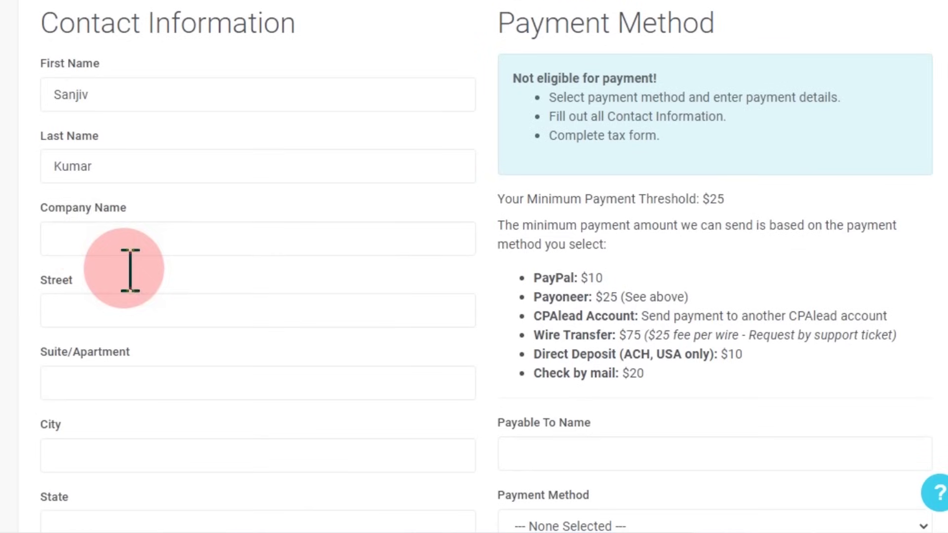
scroll(279, 251, "down", 2)
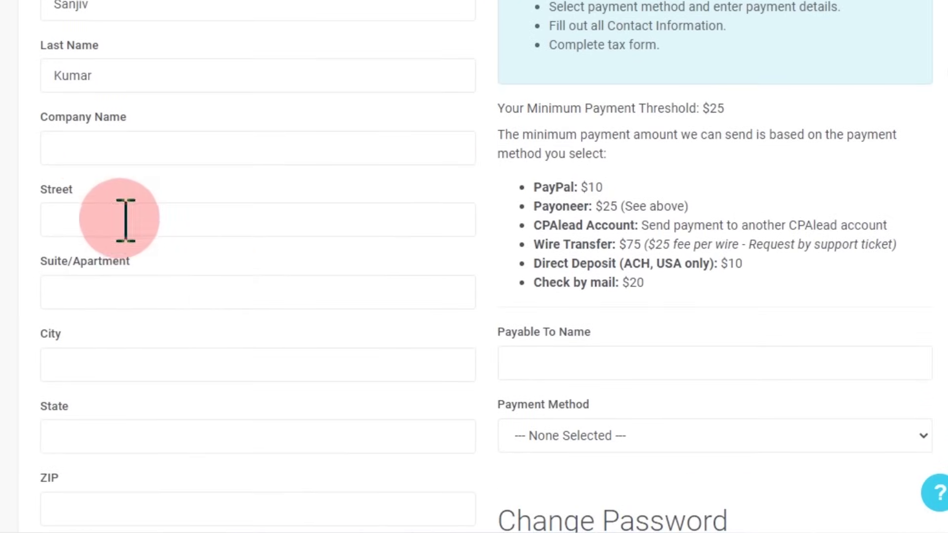
left_click(82, 365)
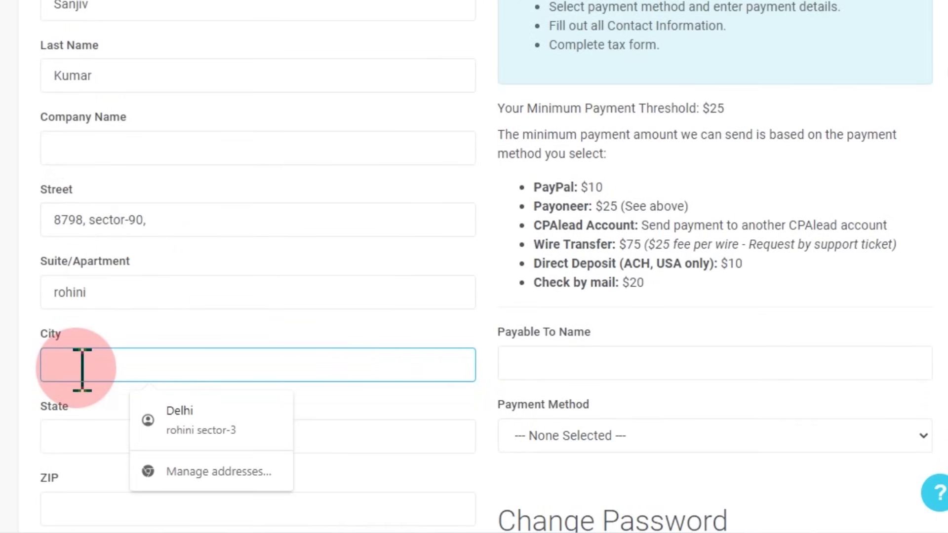
type("Delhi")
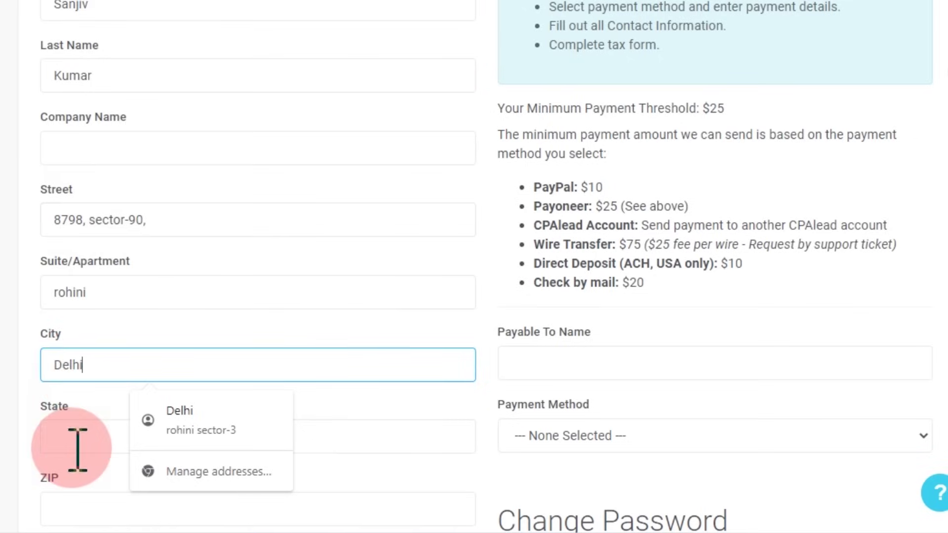
left_click(74, 440)
type("Delhi")
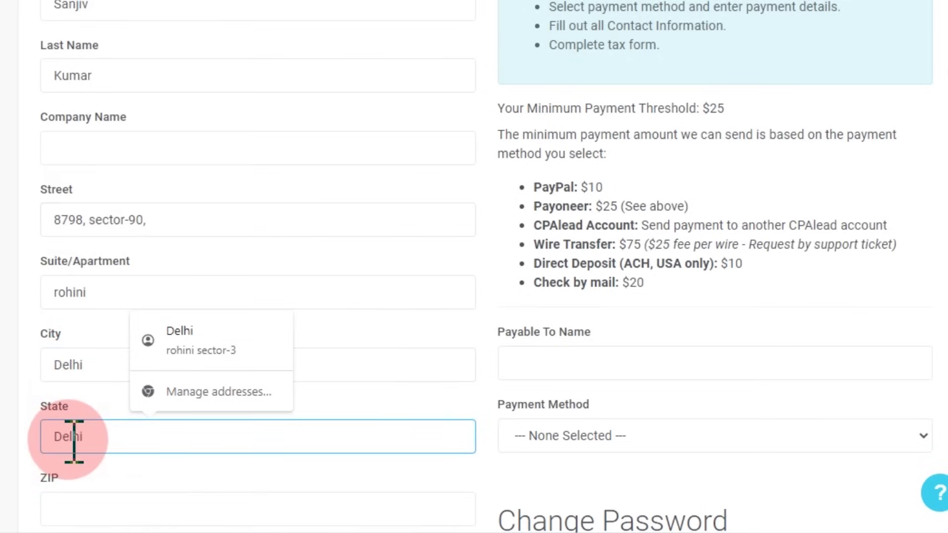
scroll(74, 441, "down", 2)
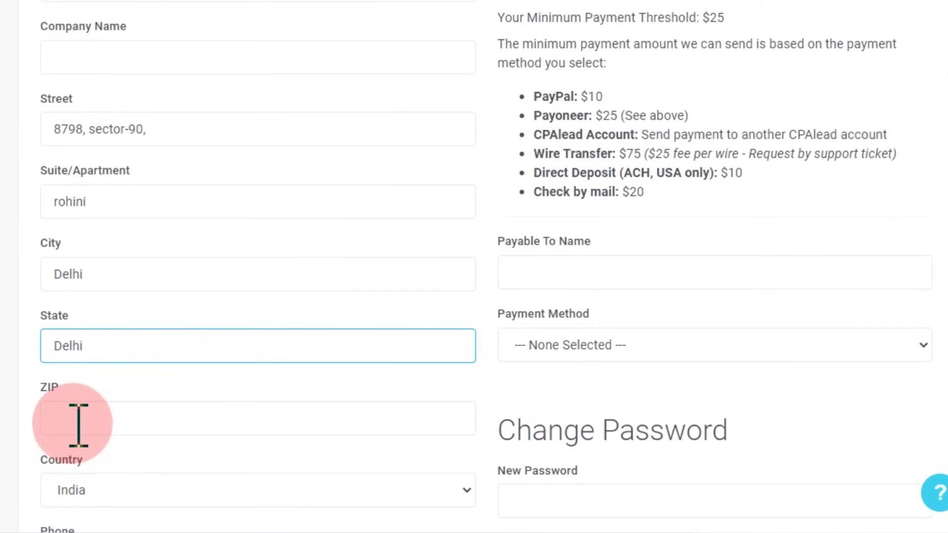
left_click(78, 424)
type("110085")
scroll(117, 460, "down", 2)
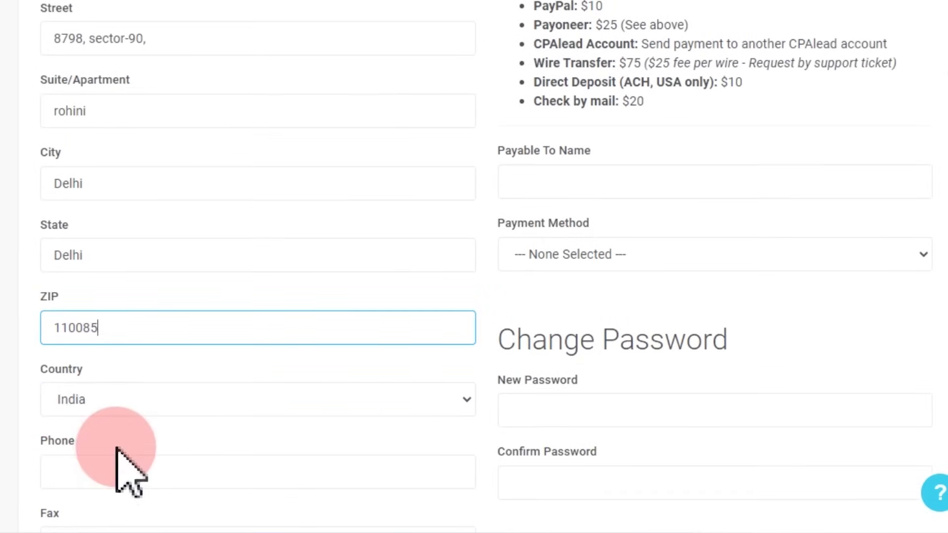
scroll(412, 432, "down", 2)
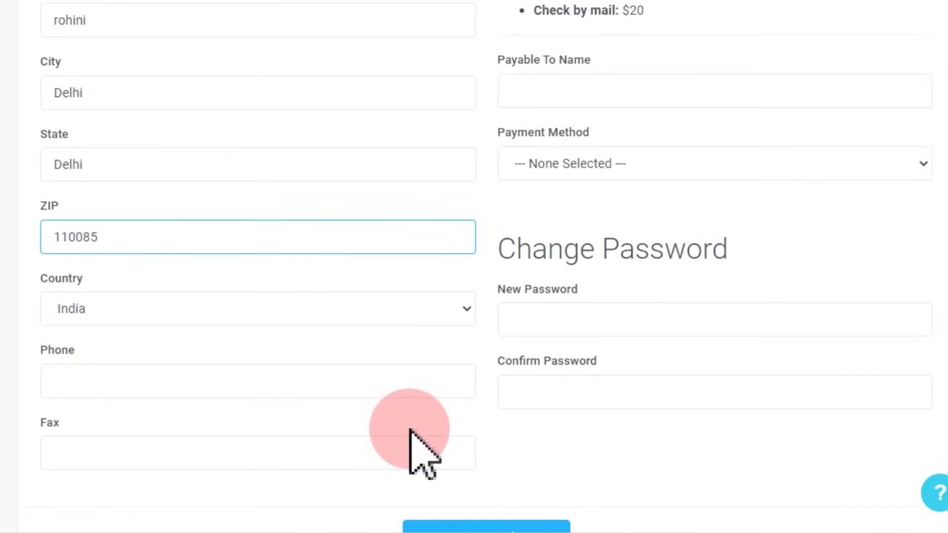
Step: Fill the phone number from a saved autofill suggestion and review the form
left_click(100, 385)
left_click(160, 483)
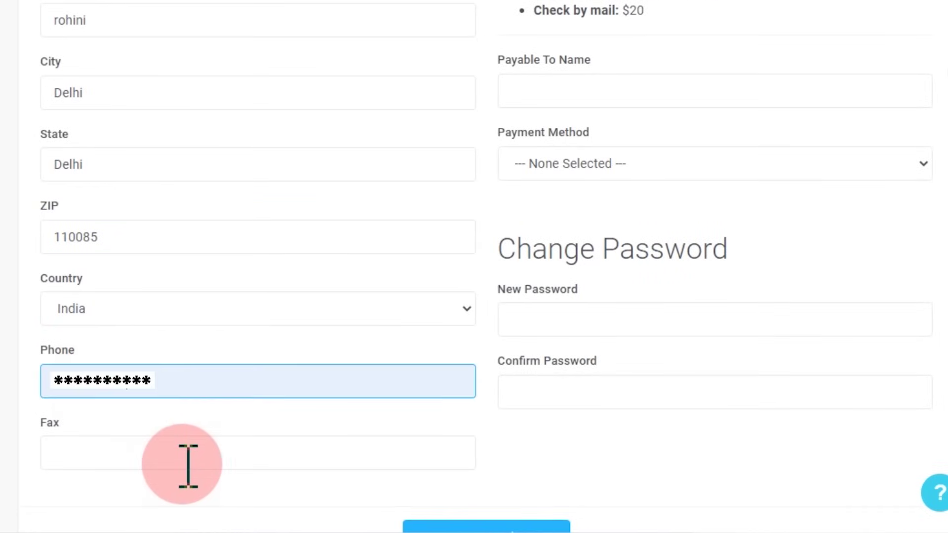
scroll(187, 466, "down", 2)
scroll(182, 465, "down", 2)
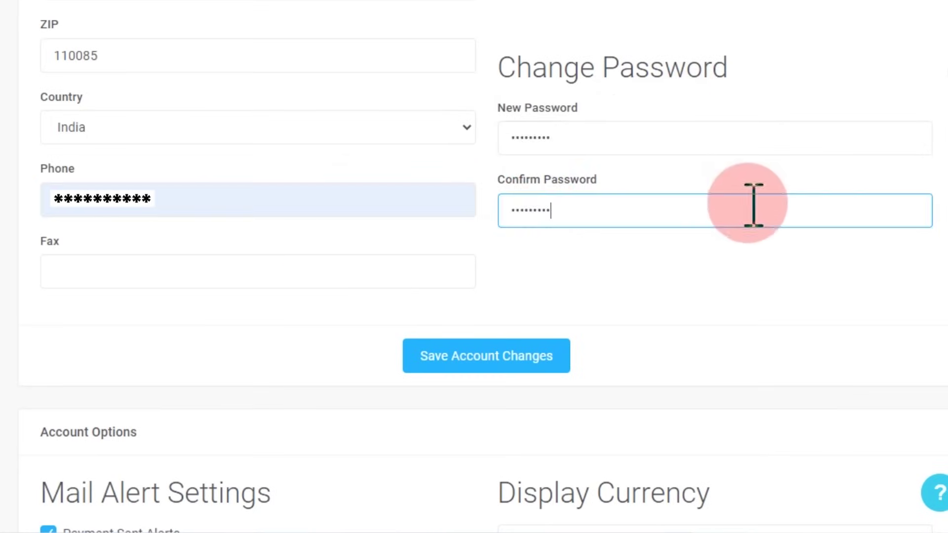
scroll(770, 203, "up", 6)
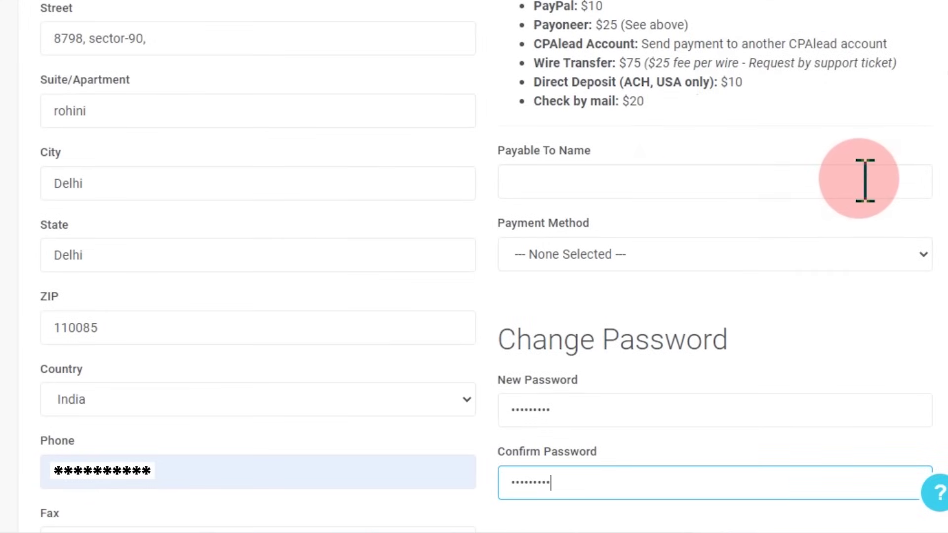
scroll(865, 180, "up", 2)
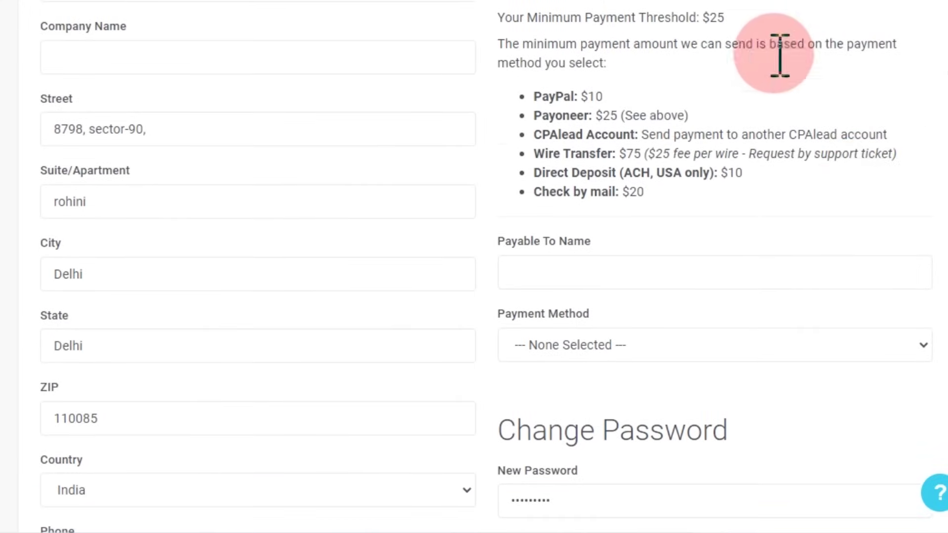
scroll(877, 262, "down", 8)
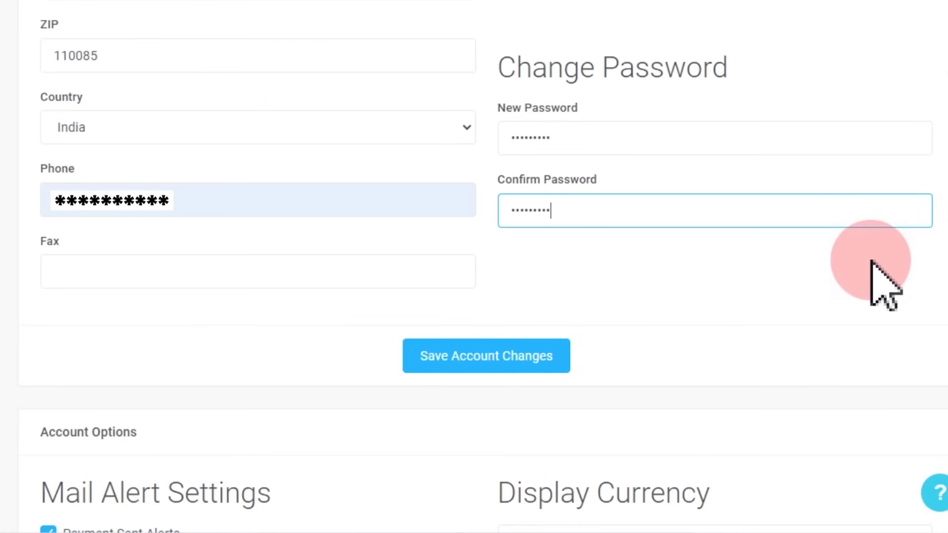
Step: Save the account changes and read the notice about the confirmation email
left_click(501, 364)
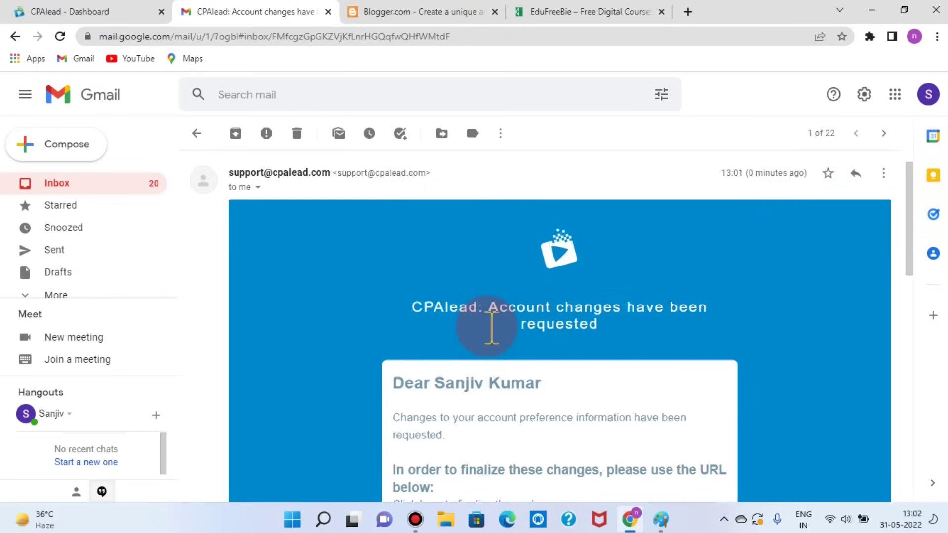
scroll(493, 339, "down", 4)
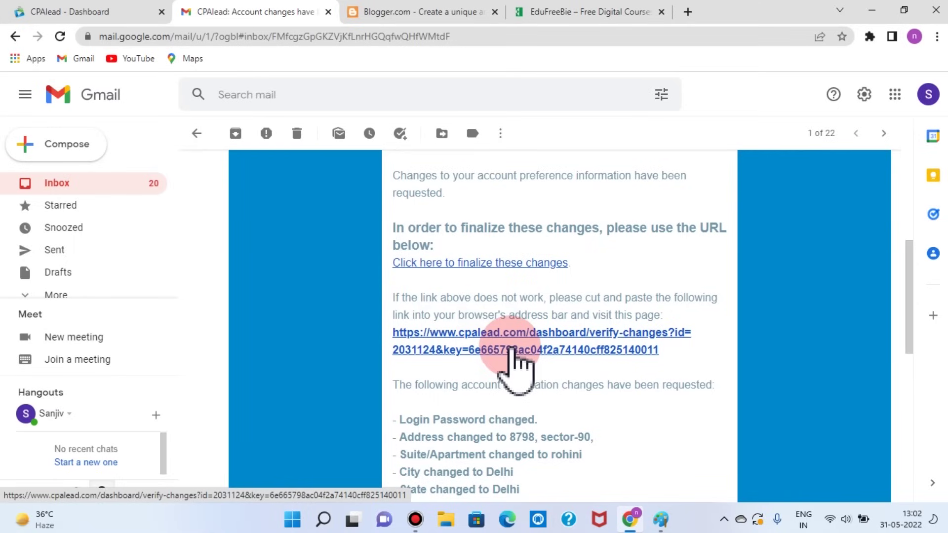
Step: Confirm the account change through the emailed verification link and acknowledge the 'Updated' dialog
left_click(514, 352)
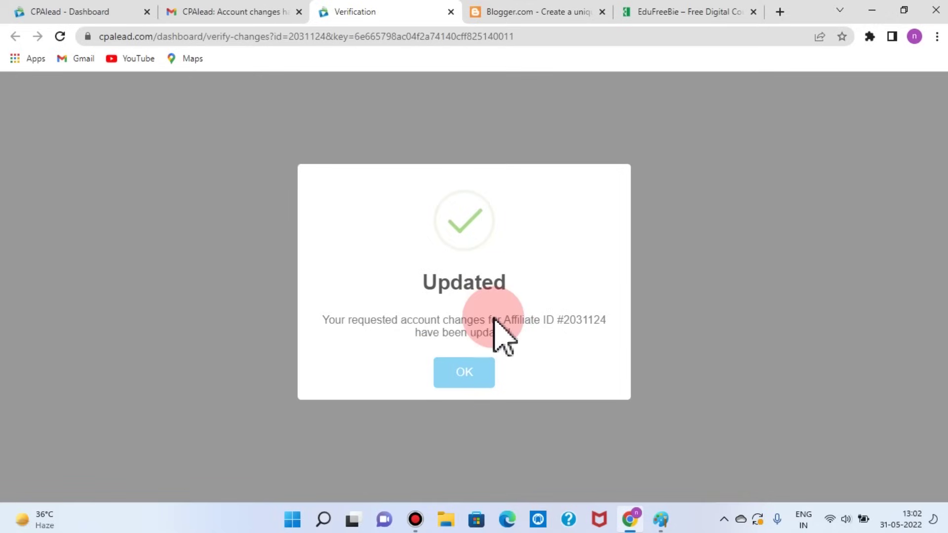
left_click(473, 371)
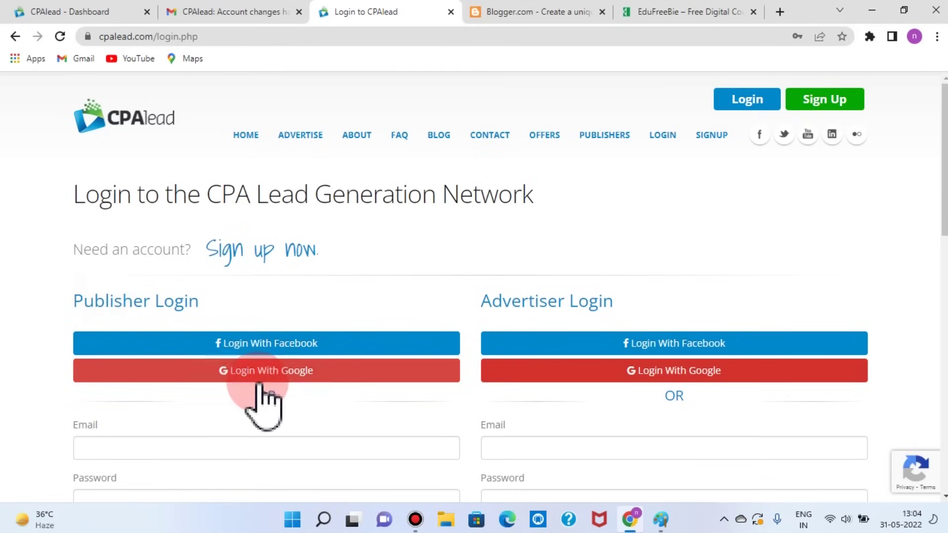
Step: Log in as a CPAlead publisher with the Google account
left_click(286, 373)
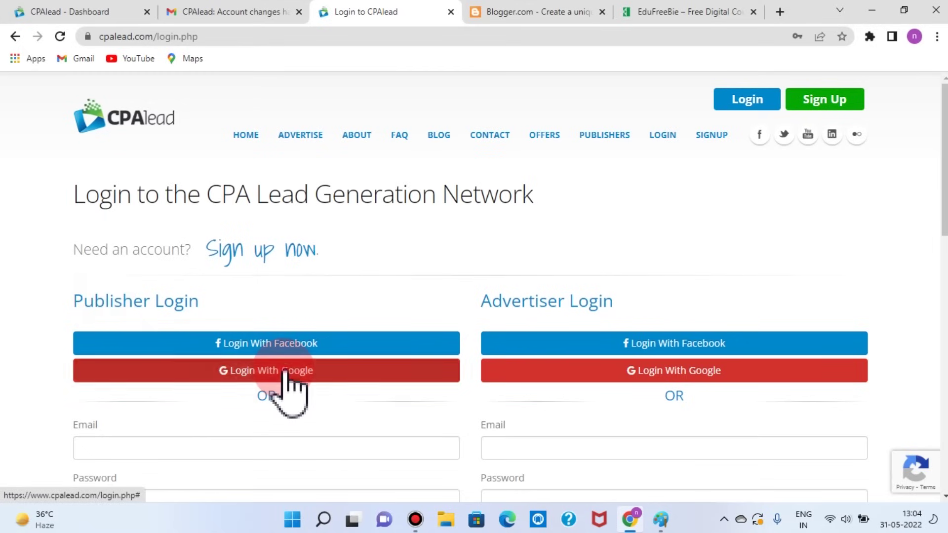
left_click(411, 341)
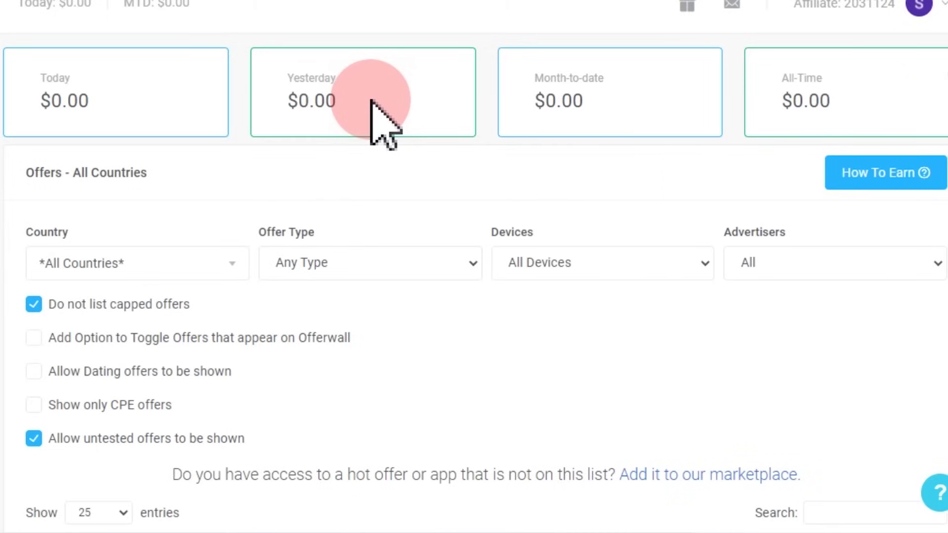
scroll(650, 332, "down", 5)
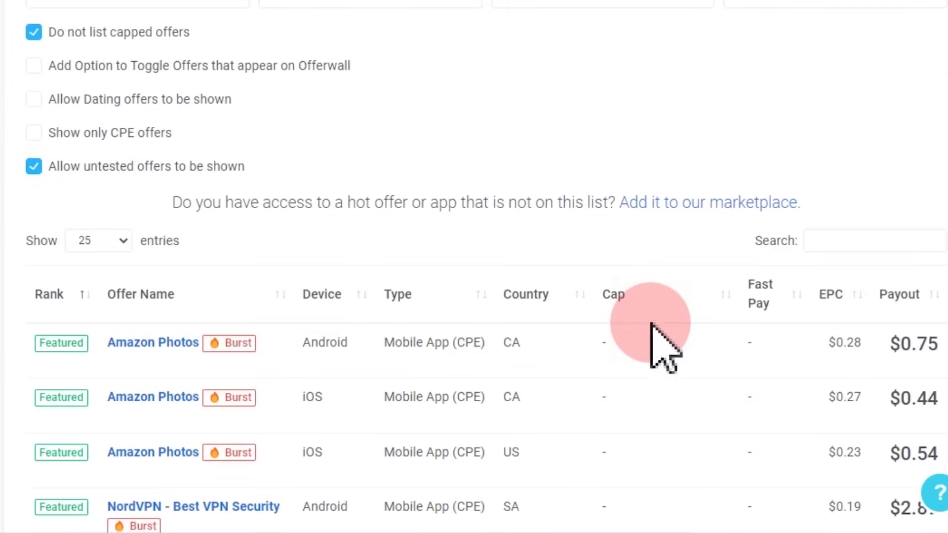
scroll(650, 333, "down", 5)
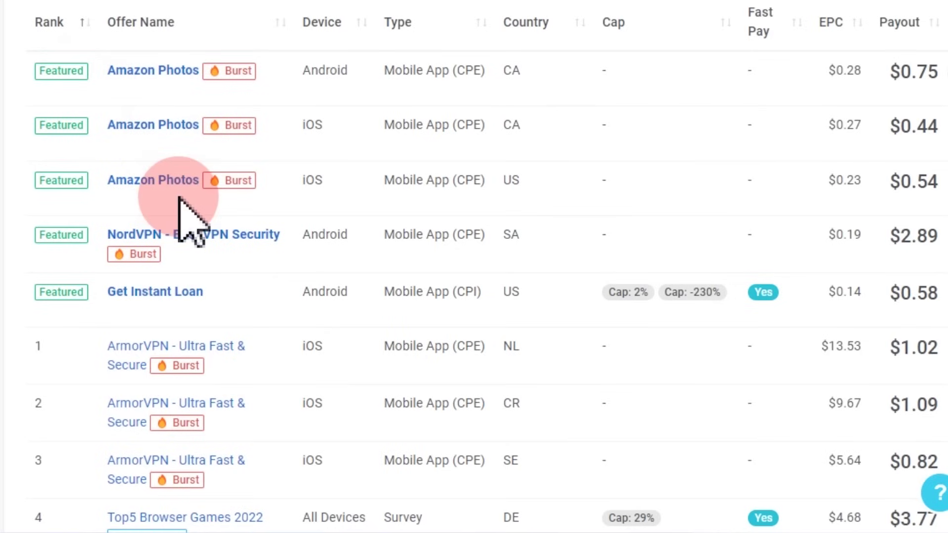
scroll(191, 216, "up", 10)
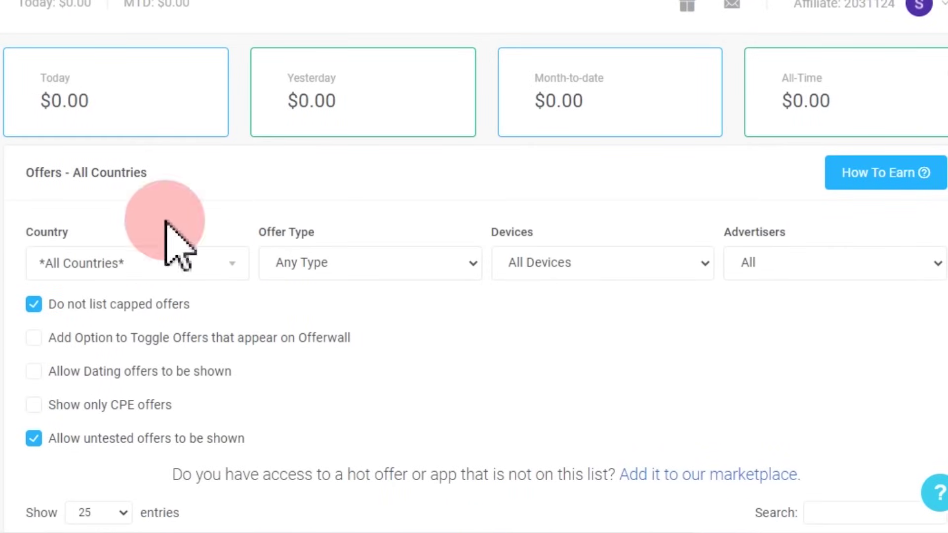
scroll(169, 233, "down", 5)
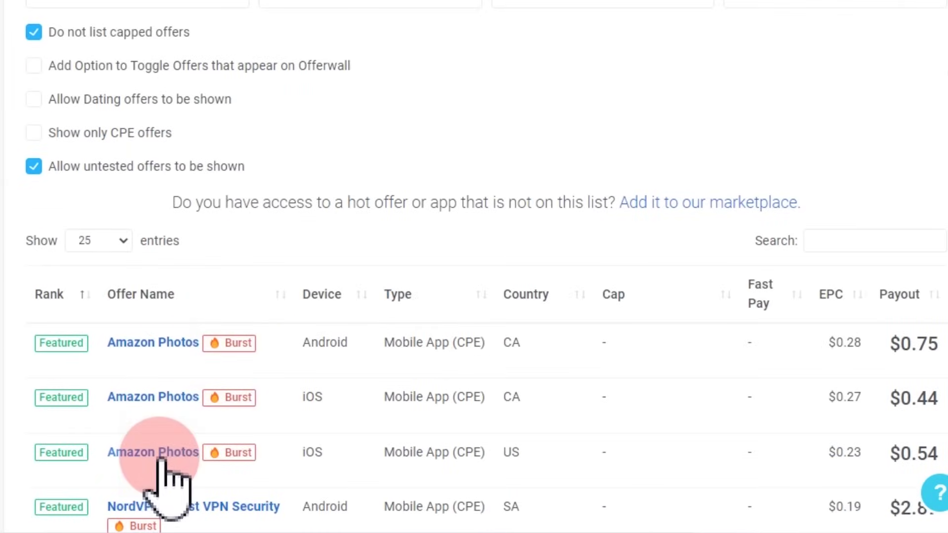
scroll(170, 476, "down", 2)
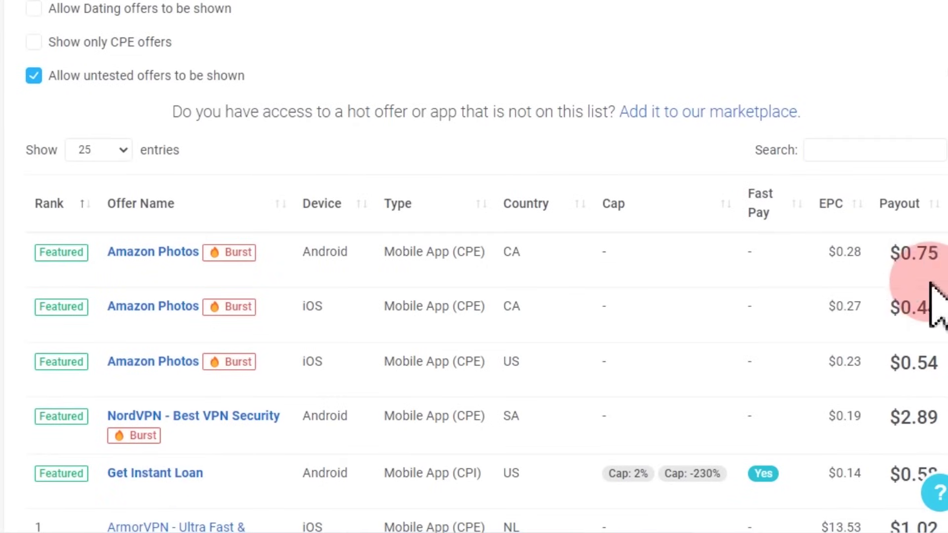
scroll(944, 469, "down", 2)
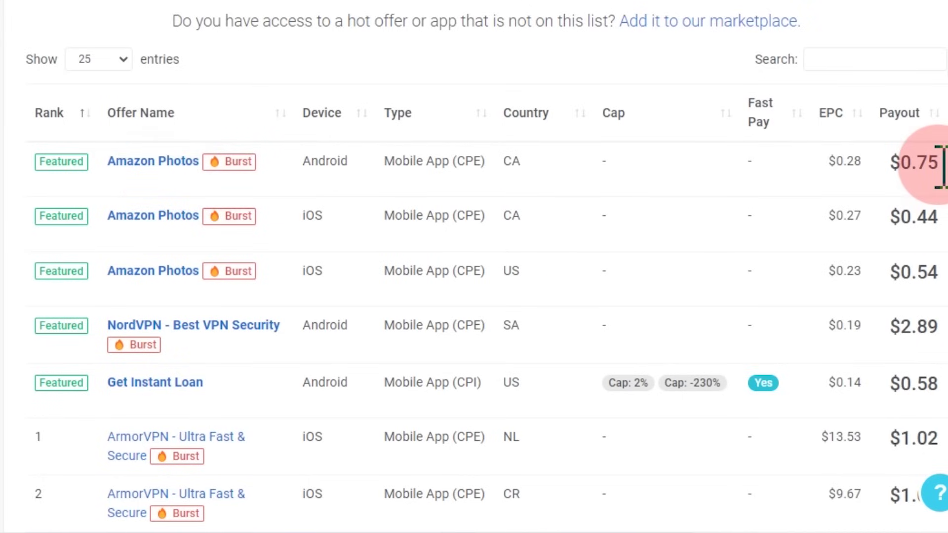
scroll(938, 163, "down", 2)
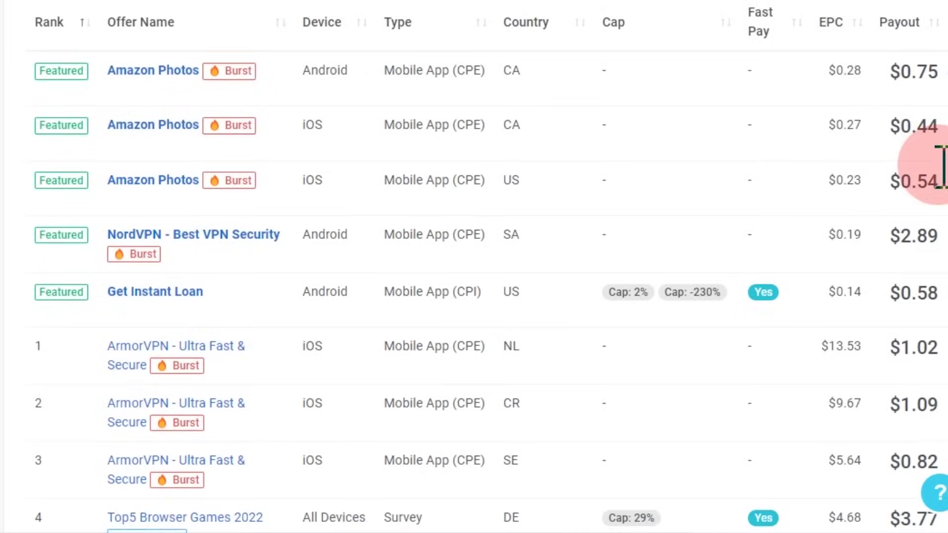
scroll(940, 177, "up", 4)
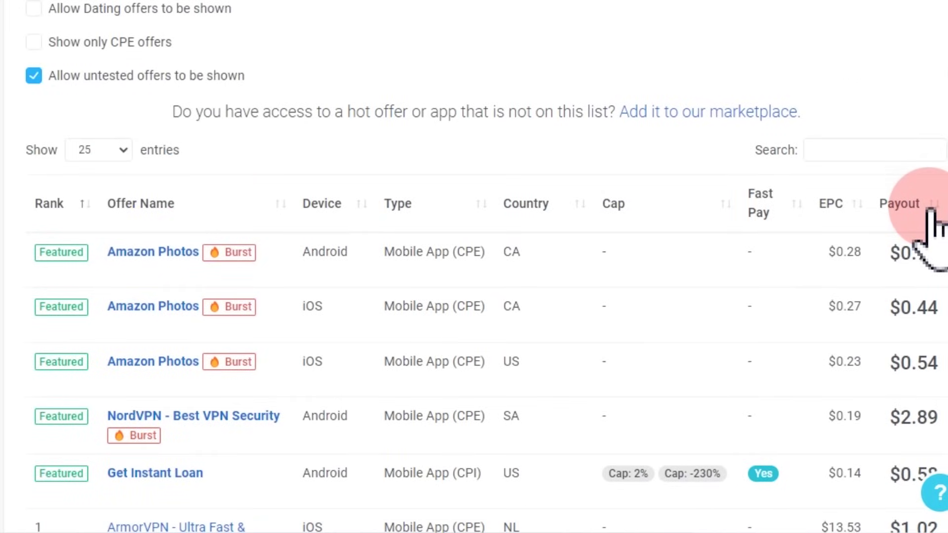
scroll(930, 210, "down", 3)
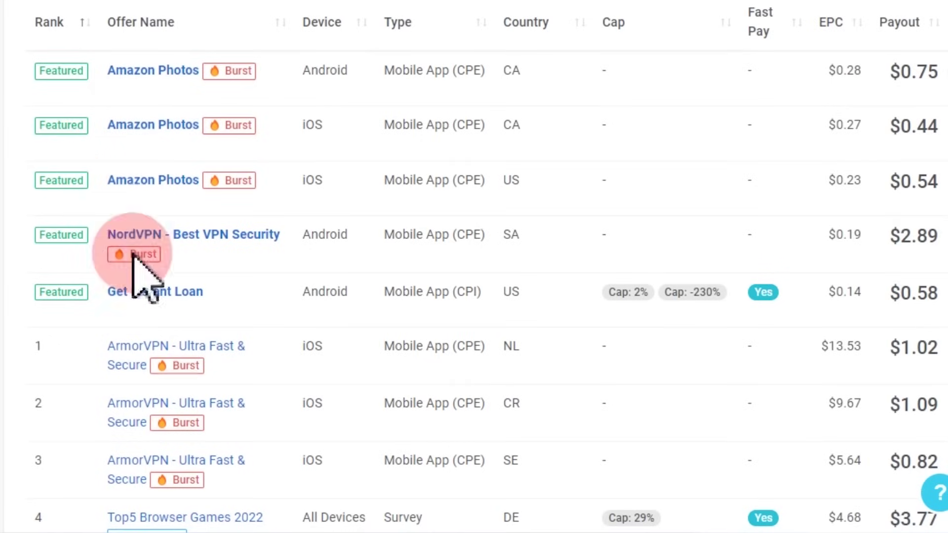
scroll(226, 360, "down", 2)
scroll(227, 363, "down", 5)
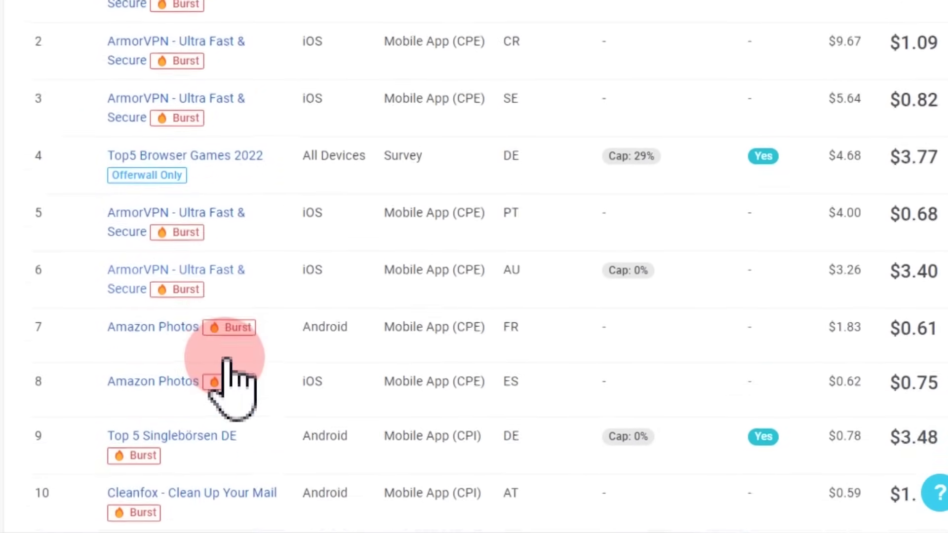
scroll(226, 363, "up", 4)
scroll(226, 362, "up", 8)
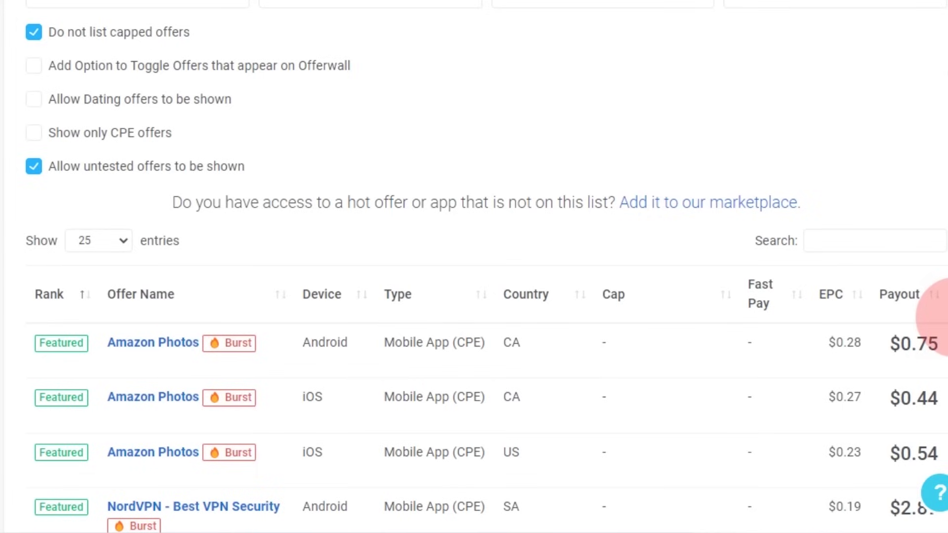
left_click(922, 300)
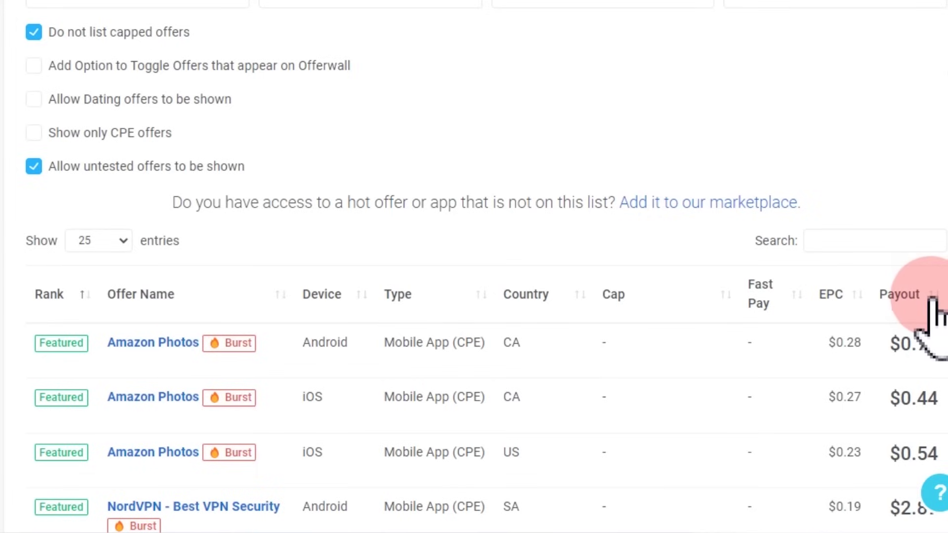
left_click(921, 300)
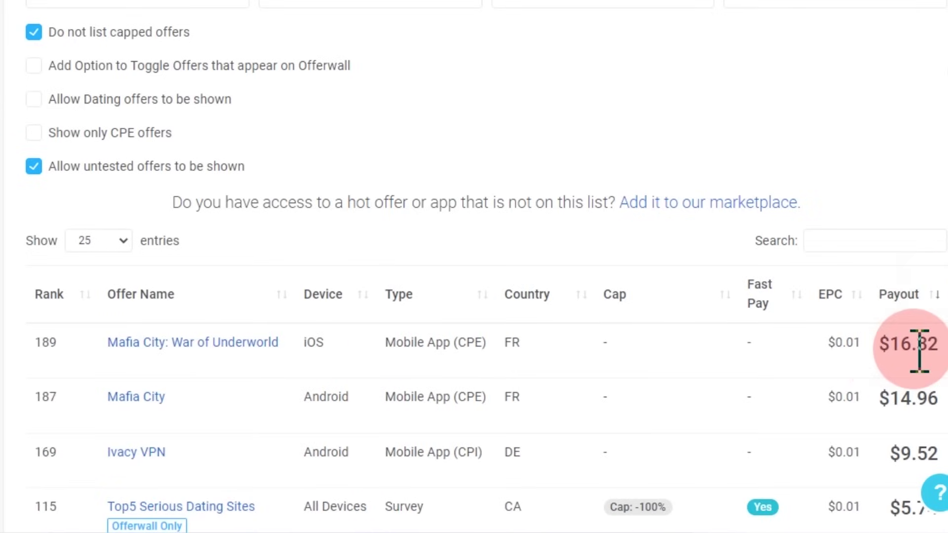
scroll(919, 348, "down", 2)
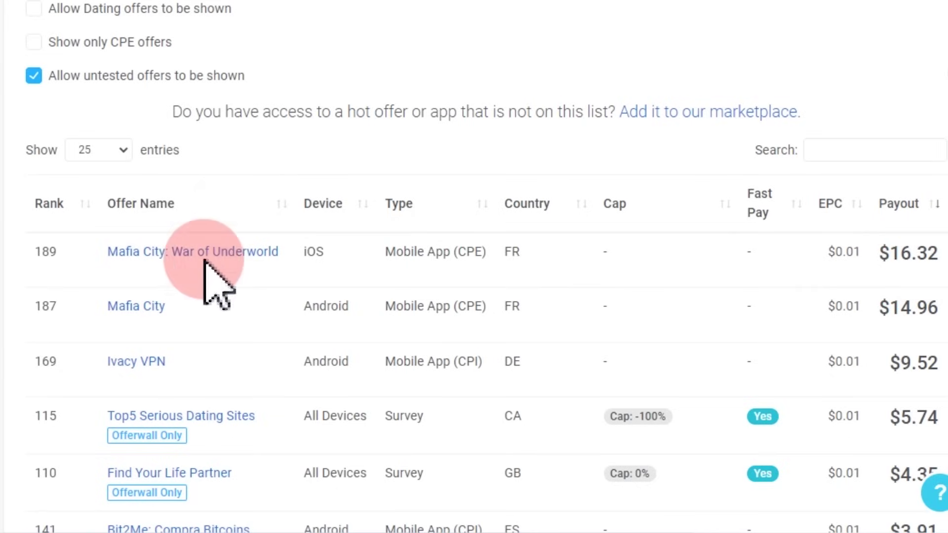
scroll(214, 259, "down", 3)
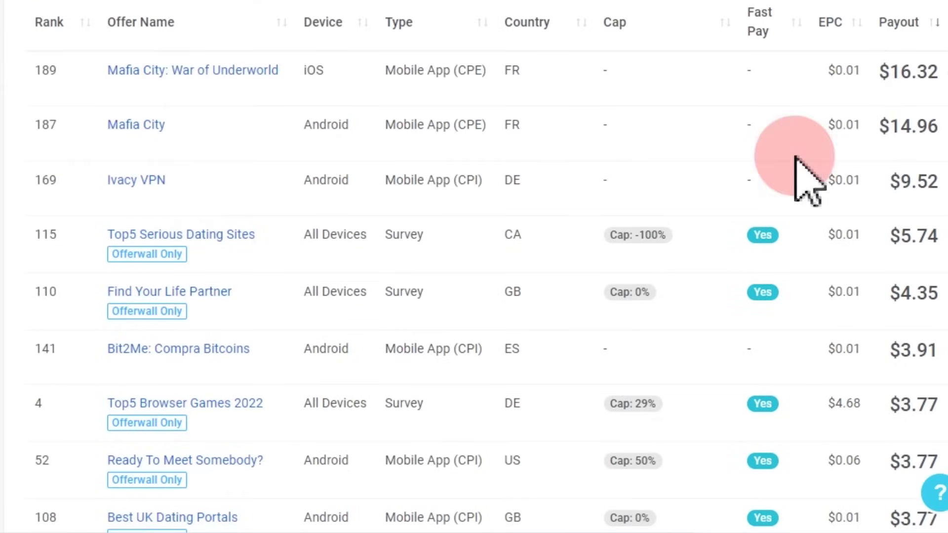
scroll(220, 254, "down", 2)
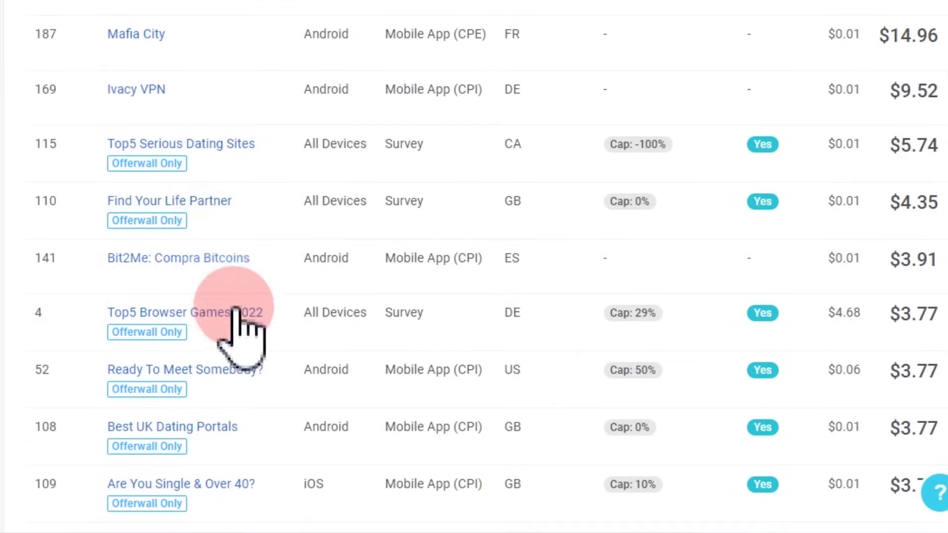
scroll(267, 292, "up", 3)
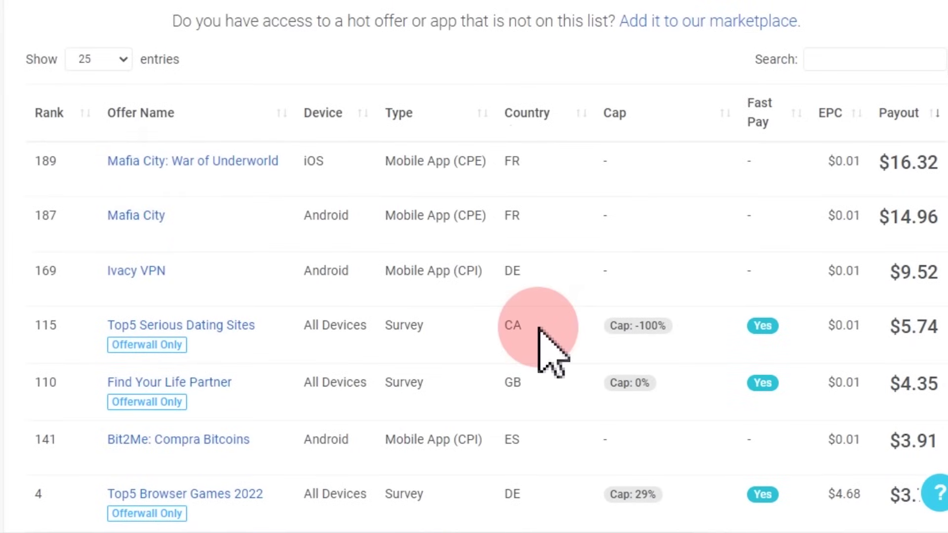
scroll(539, 319, "up", 8)
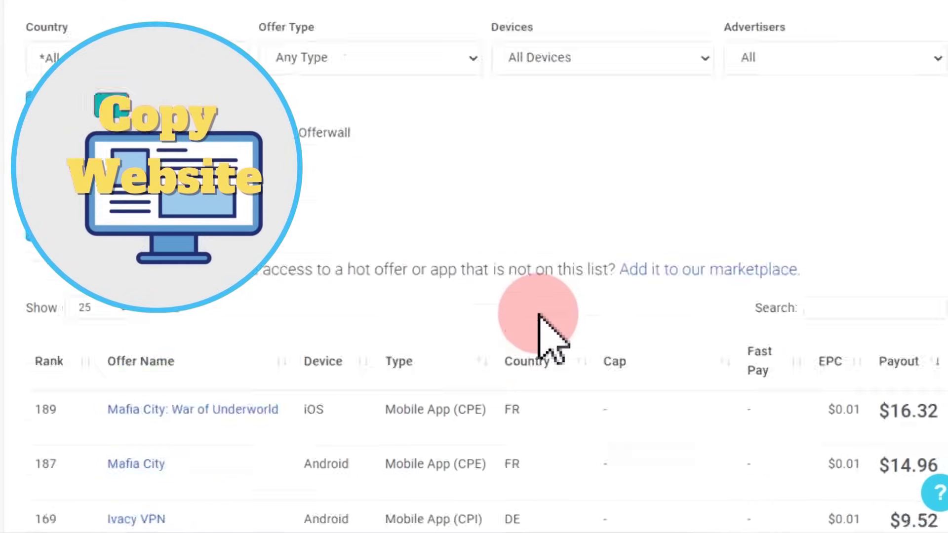
scroll(688, 381, "down", 7)
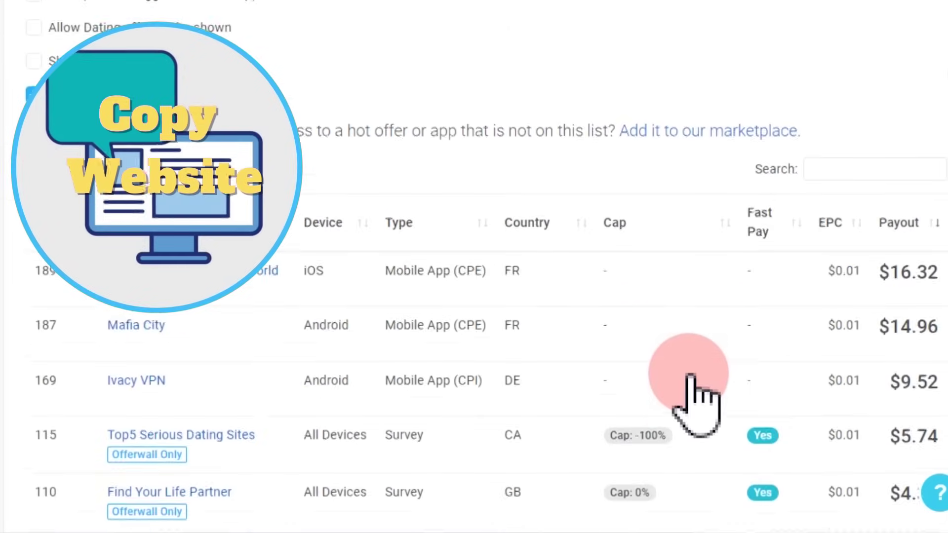
scroll(690, 375, "down", 3)
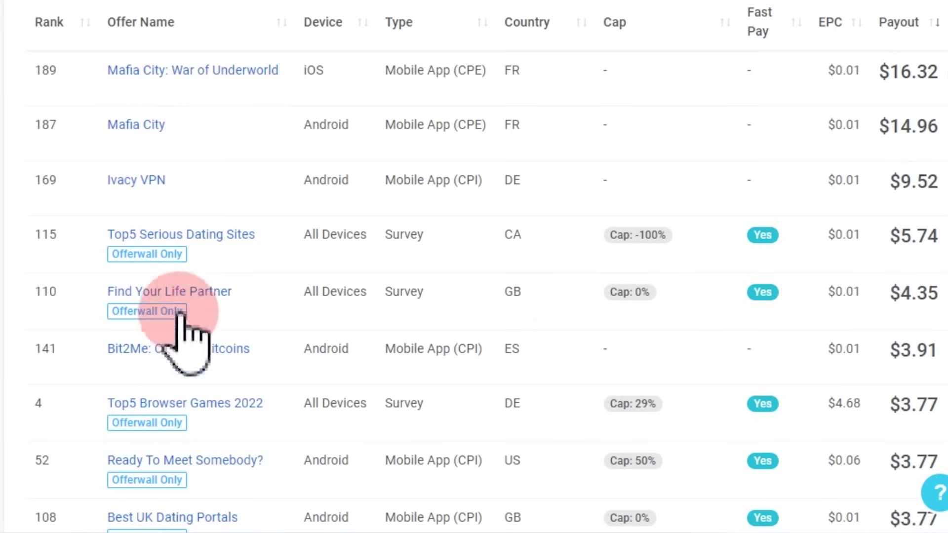
scroll(205, 306, "down", 4)
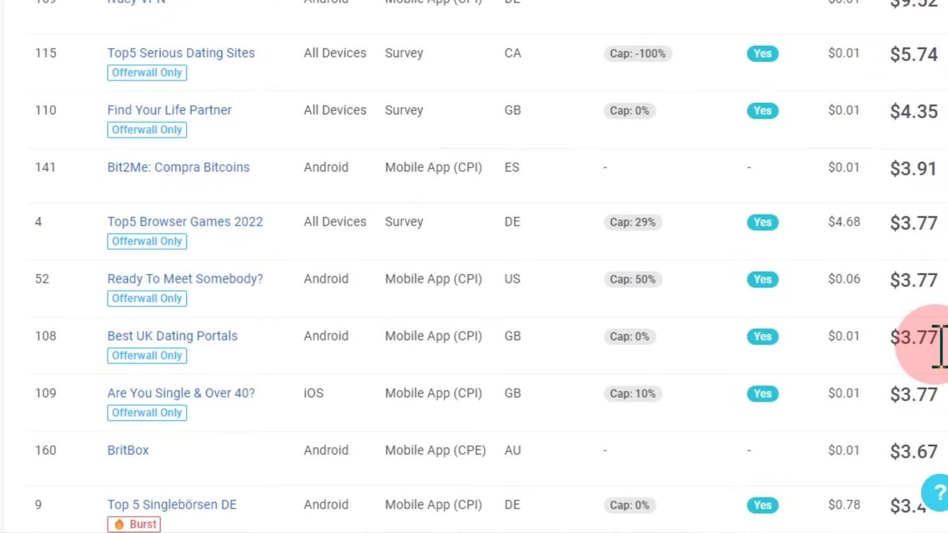
scroll(938, 347, "up", 4)
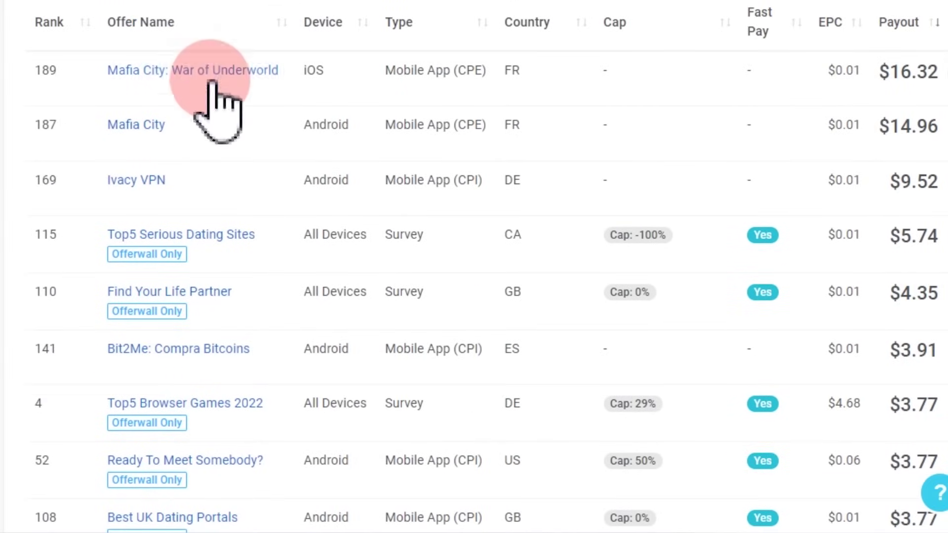
scroll(155, 408, "down", 5)
scroll(157, 425, "down", 1)
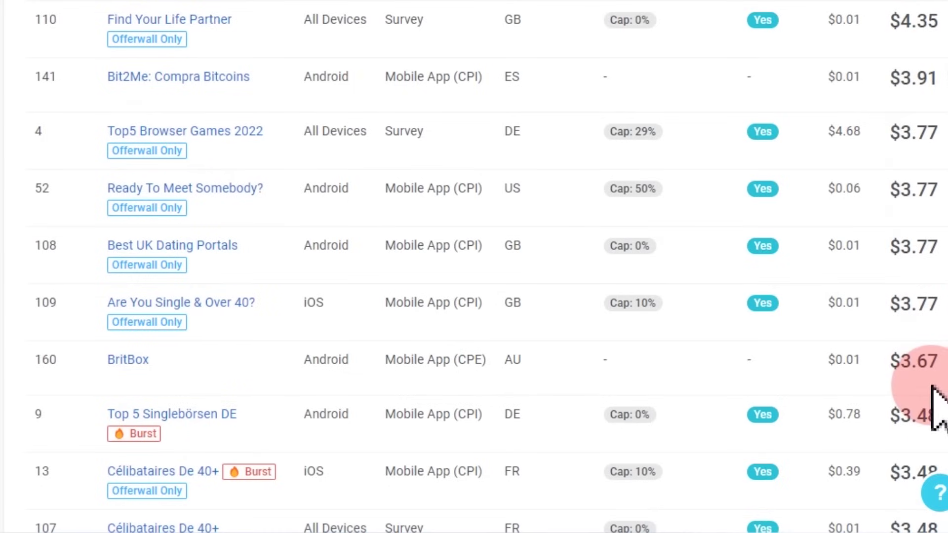
scroll(938, 239, "down", 8)
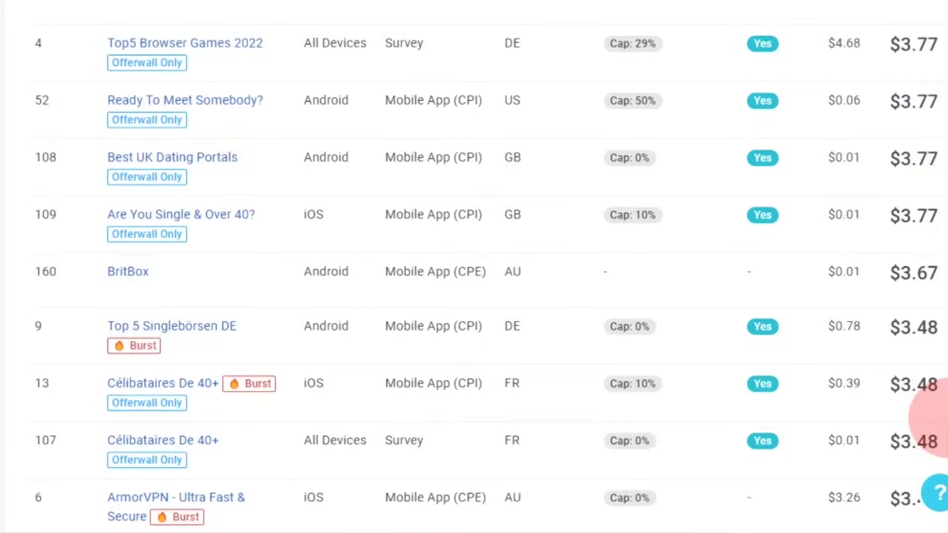
scroll(941, 410, "down", 7)
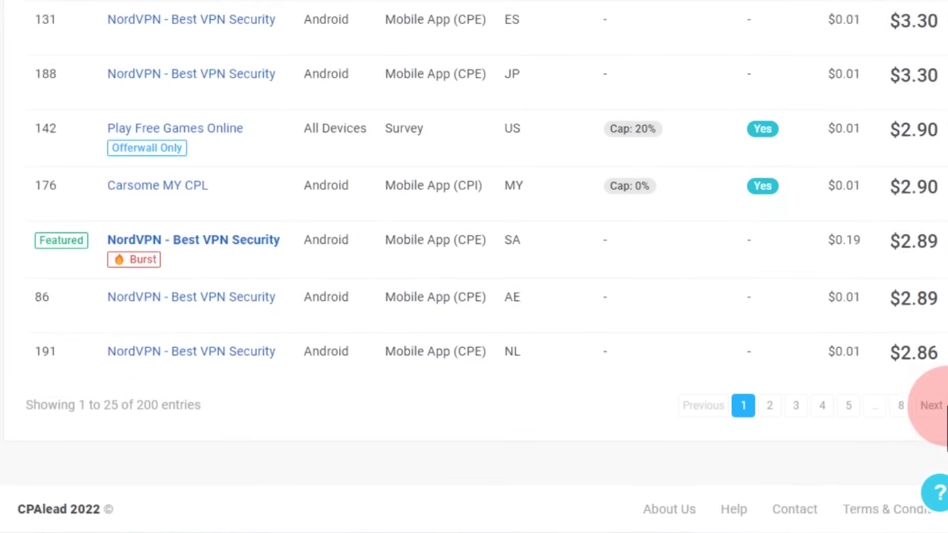
scroll(931, 292, "up", 20)
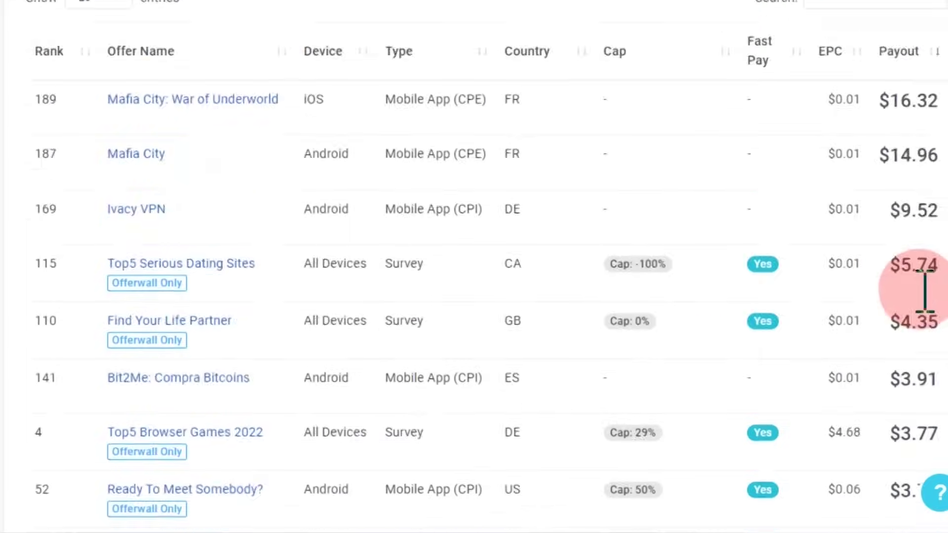
scroll(460, 382, "down", 5)
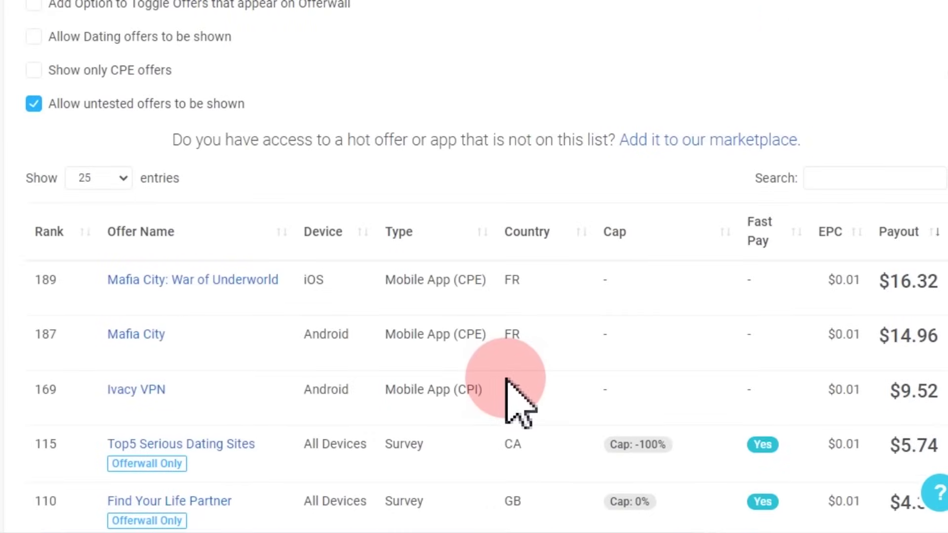
scroll(506, 380, "down", 3)
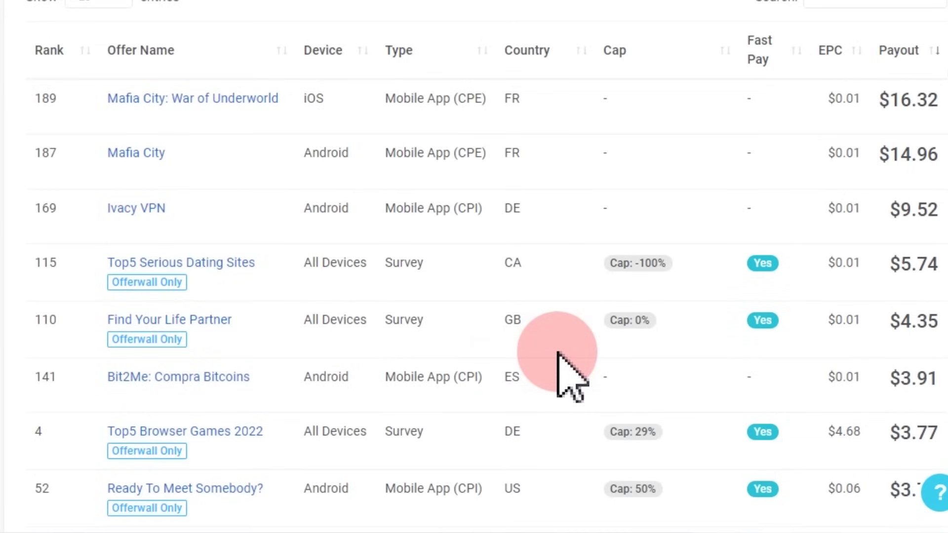
scroll(563, 365, "up", 9)
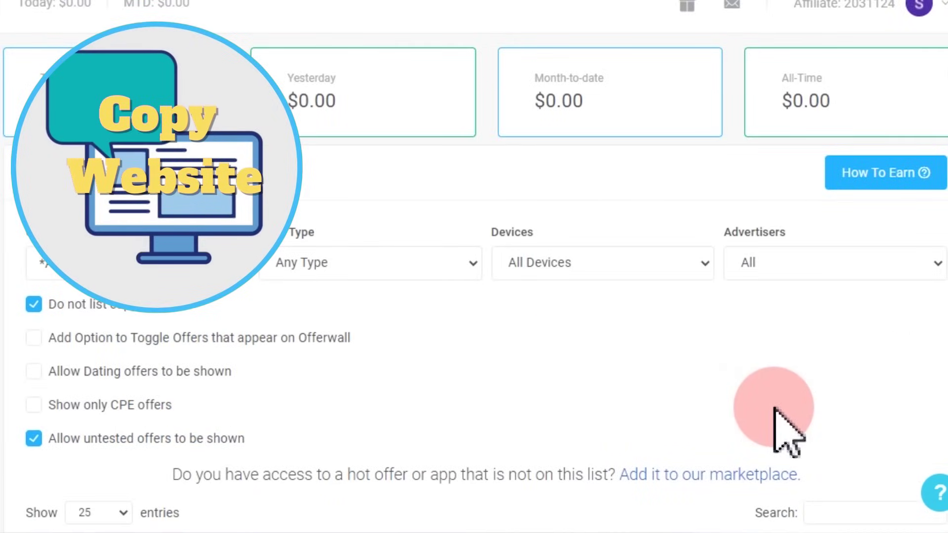
scroll(486, 254, "down", 8)
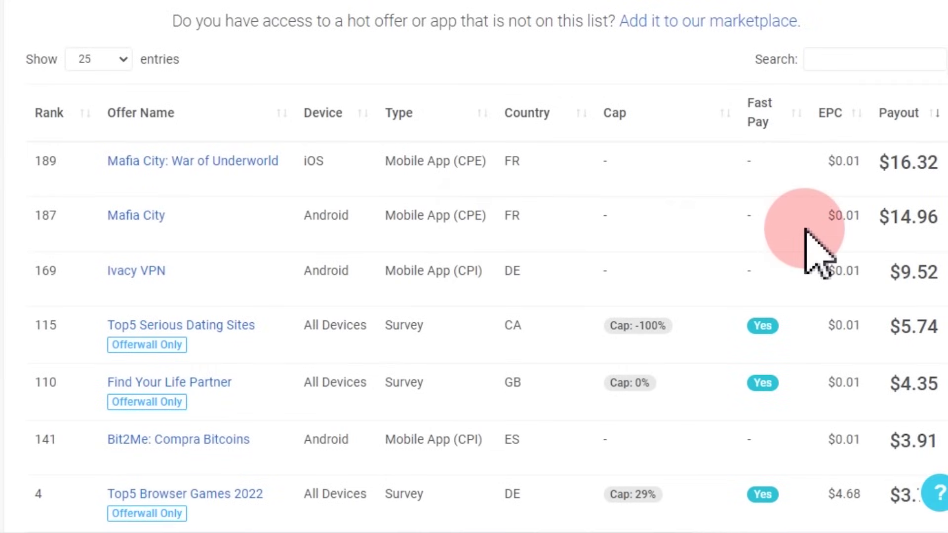
scroll(805, 229, "up", 2)
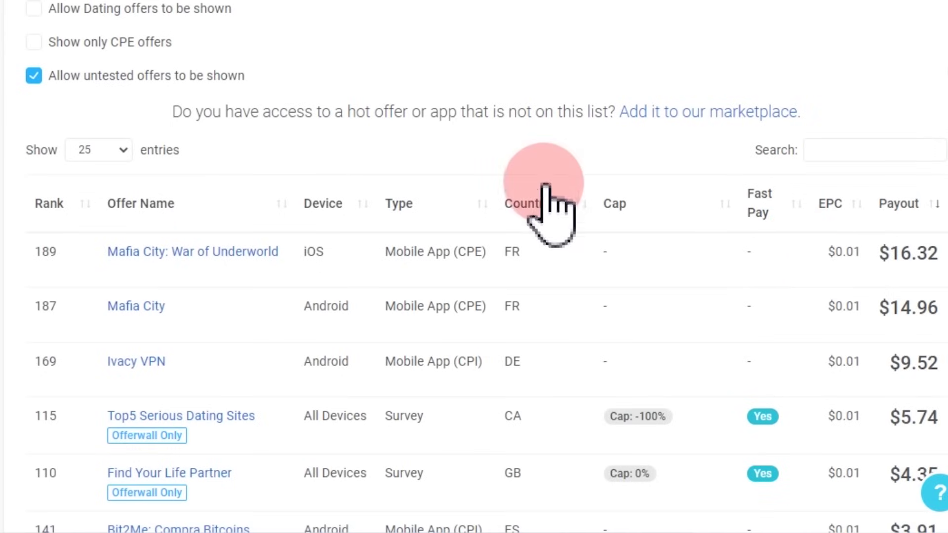
scroll(563, 210, "up", 6)
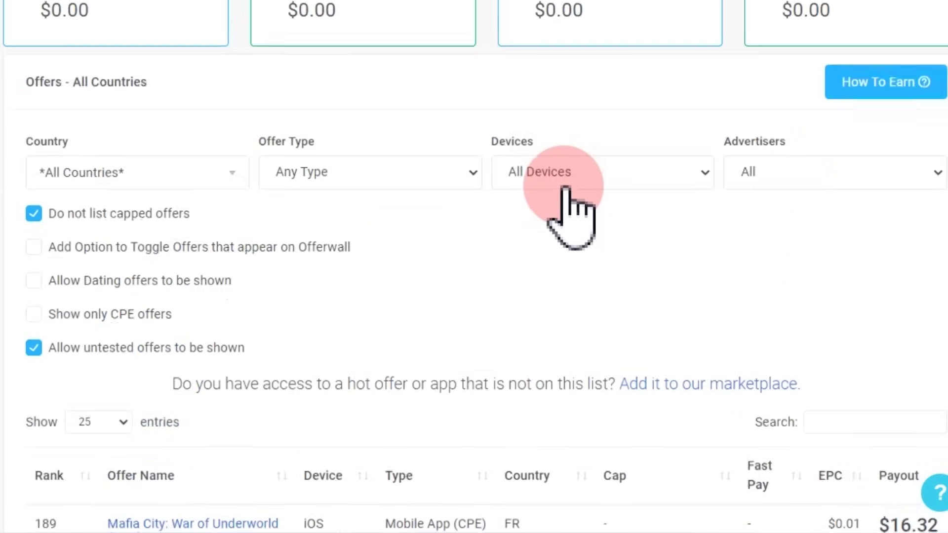
scroll(568, 210, "up", 2)
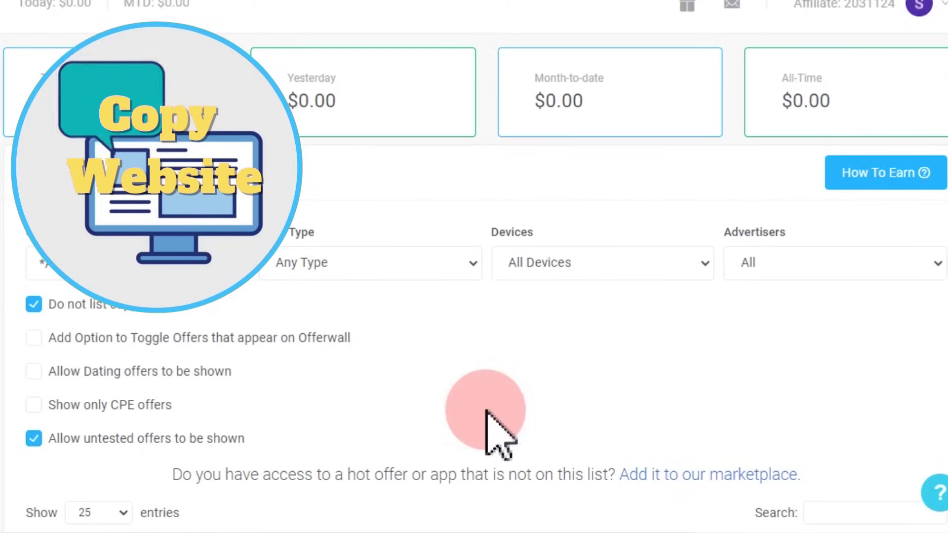
scroll(461, 496, "down", 7)
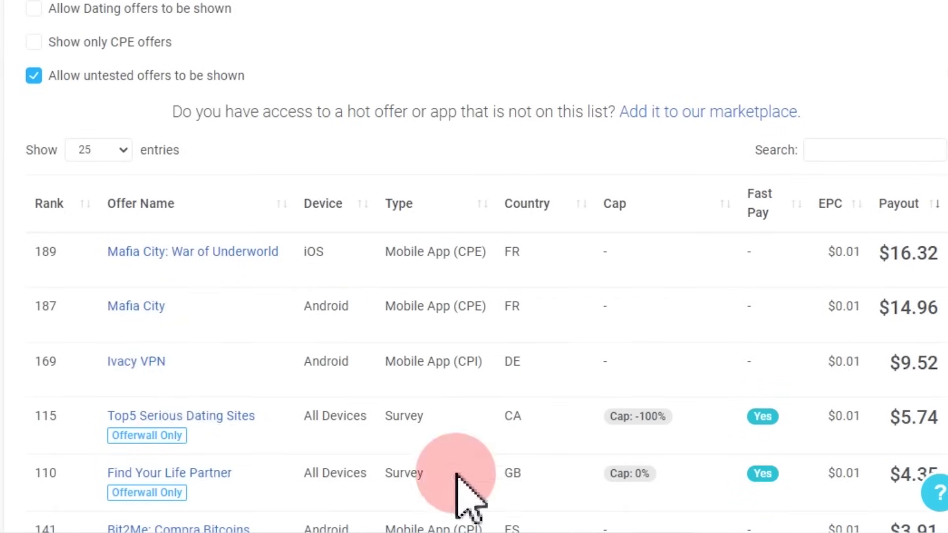
scroll(187, 428, "down", 4)
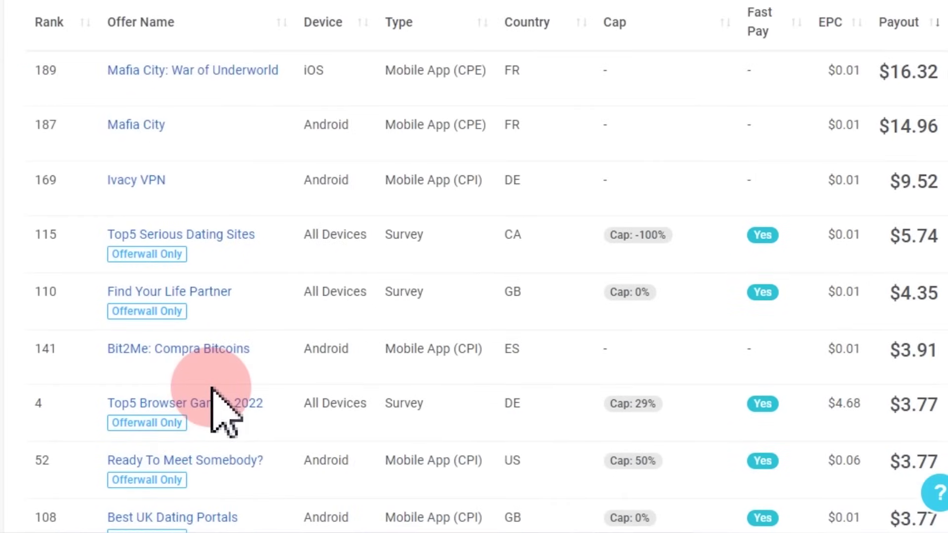
scroll(212, 390, "up", 10)
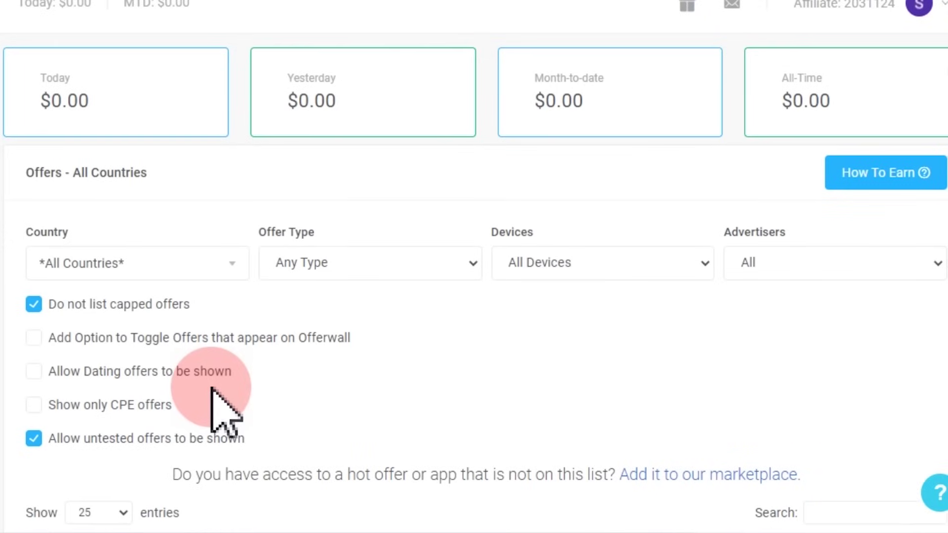
Step: Set the offers Country filter to India
left_click(233, 265)
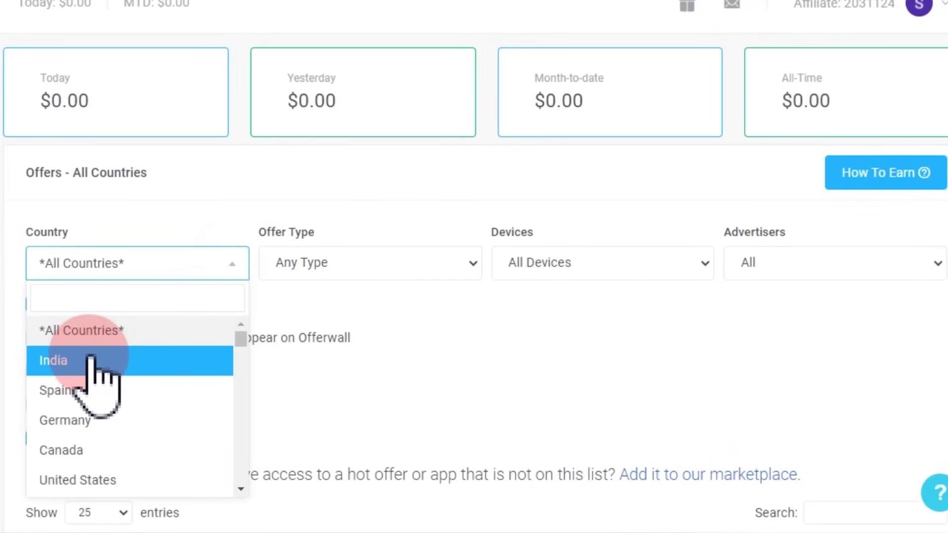
left_click(90, 360)
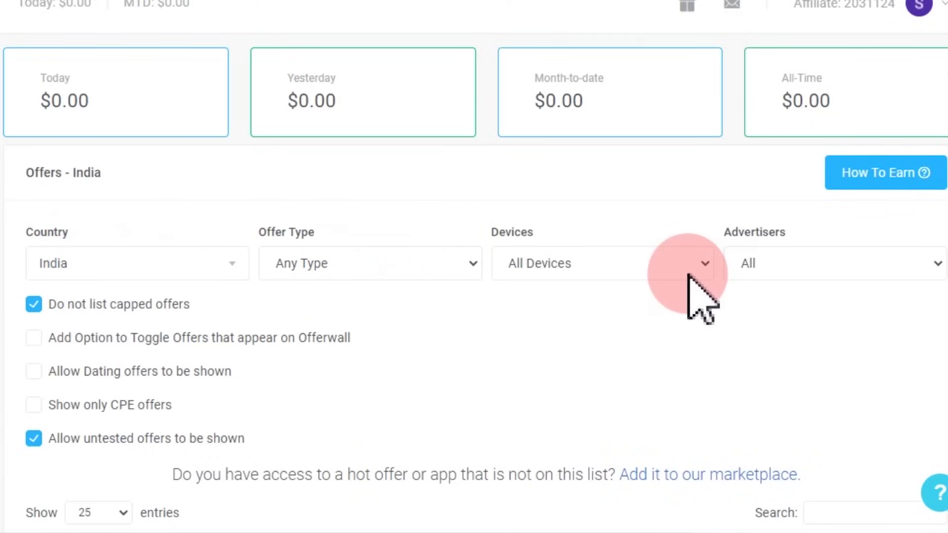
scroll(688, 275, "down", 6)
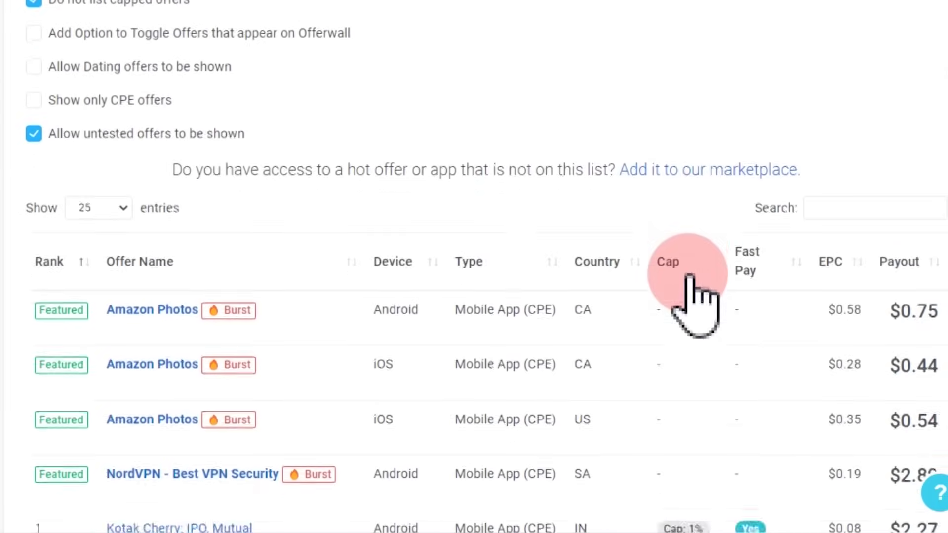
scroll(688, 275, "down", 3)
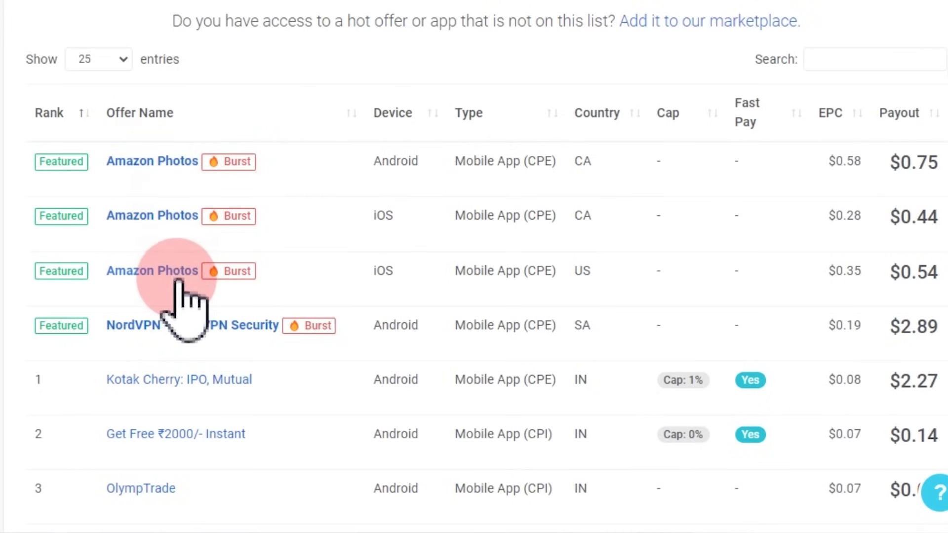
scroll(243, 307, "down", 4)
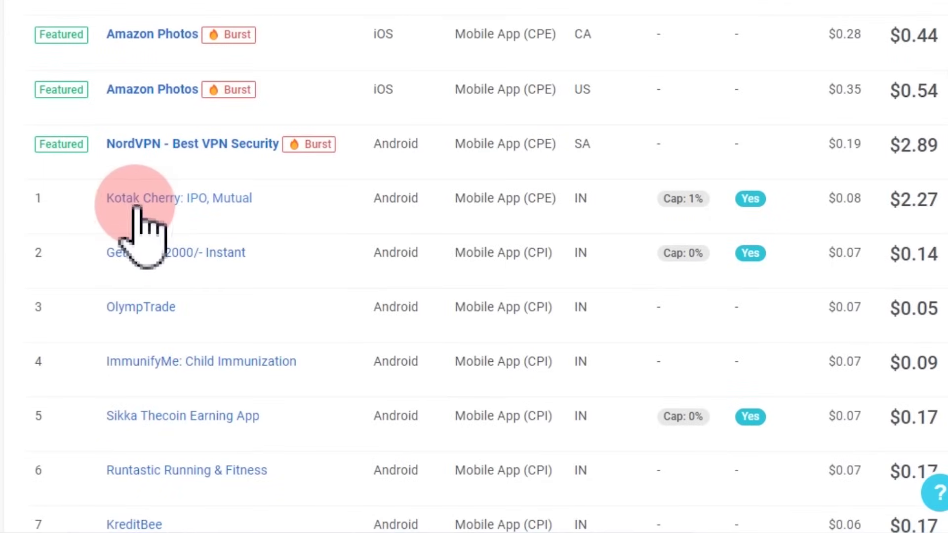
scroll(277, 236, "down", 1)
scroll(285, 236, "down", 2)
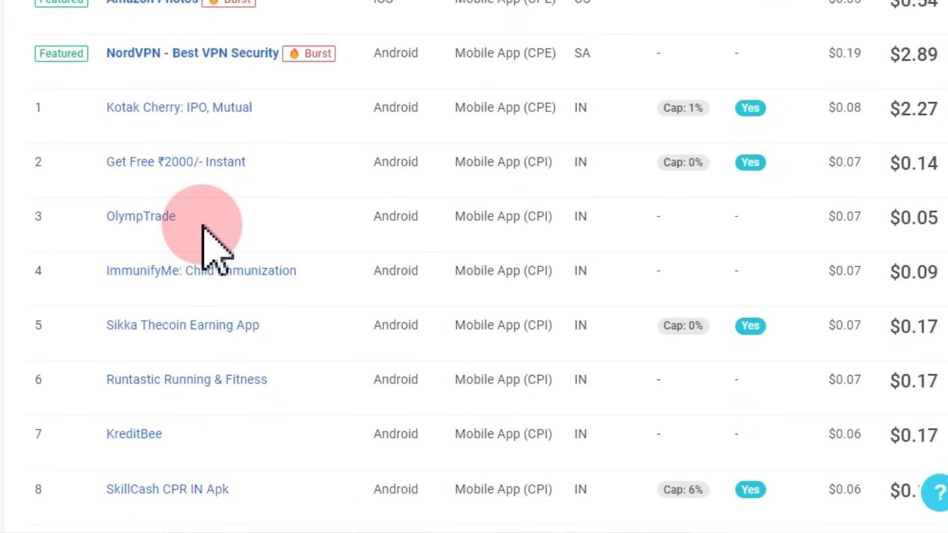
scroll(205, 233, "down", 2)
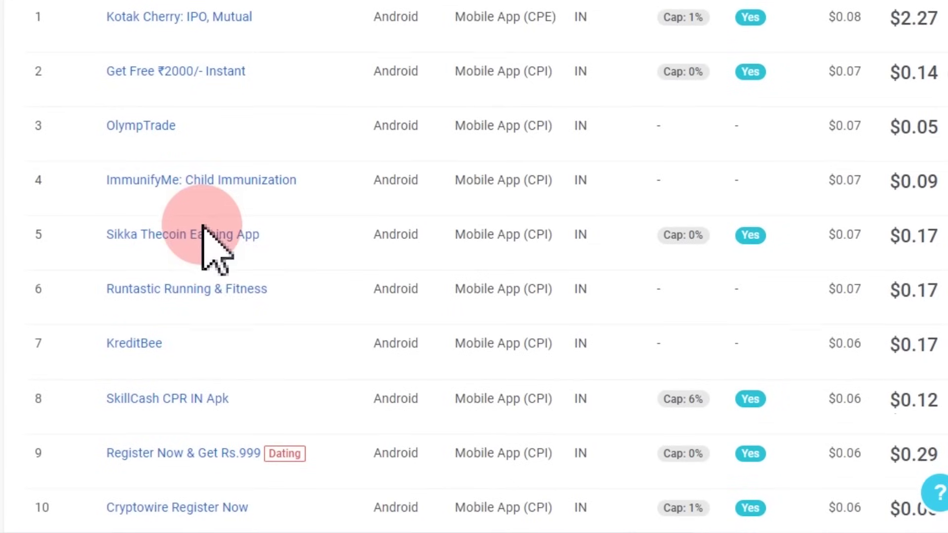
scroll(228, 254, "down", 2)
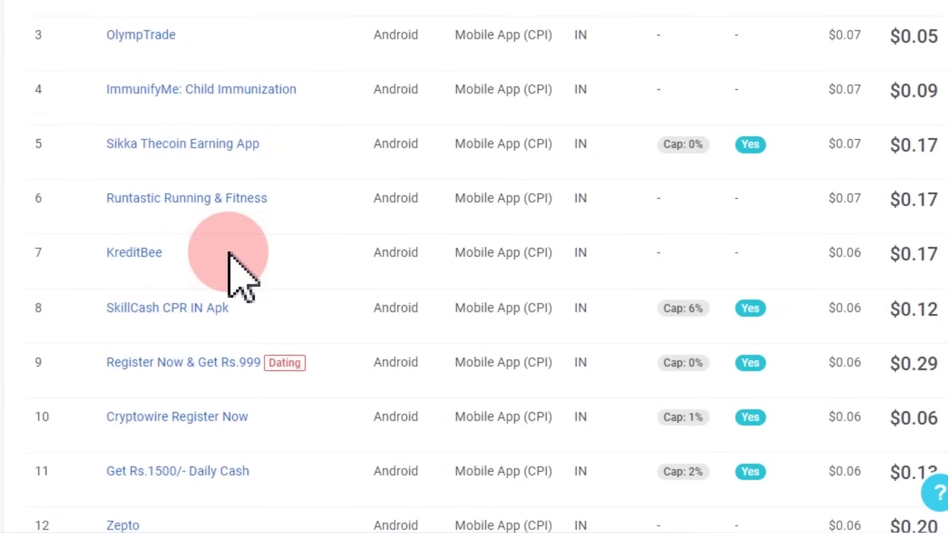
scroll(230, 259, "down", 2)
scroll(271, 250, "down", 8)
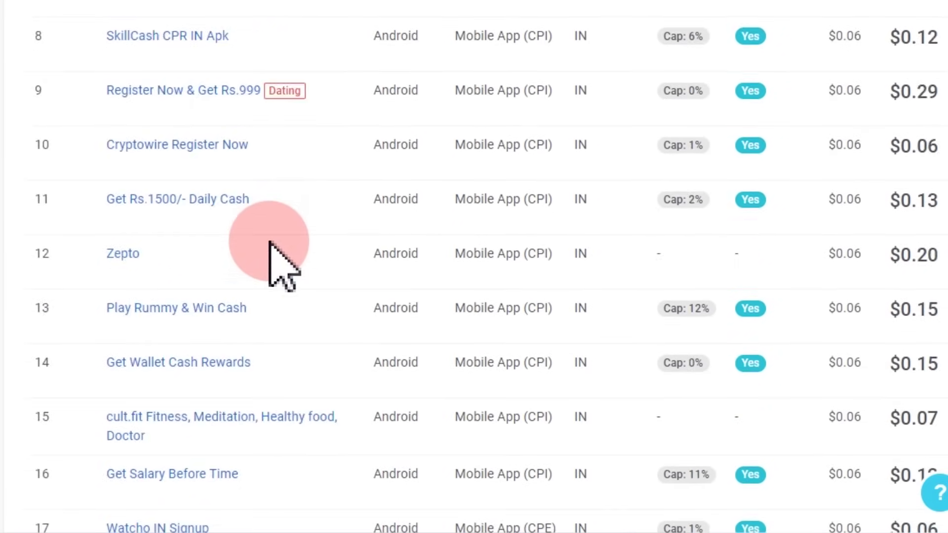
scroll(271, 244, "down", 4)
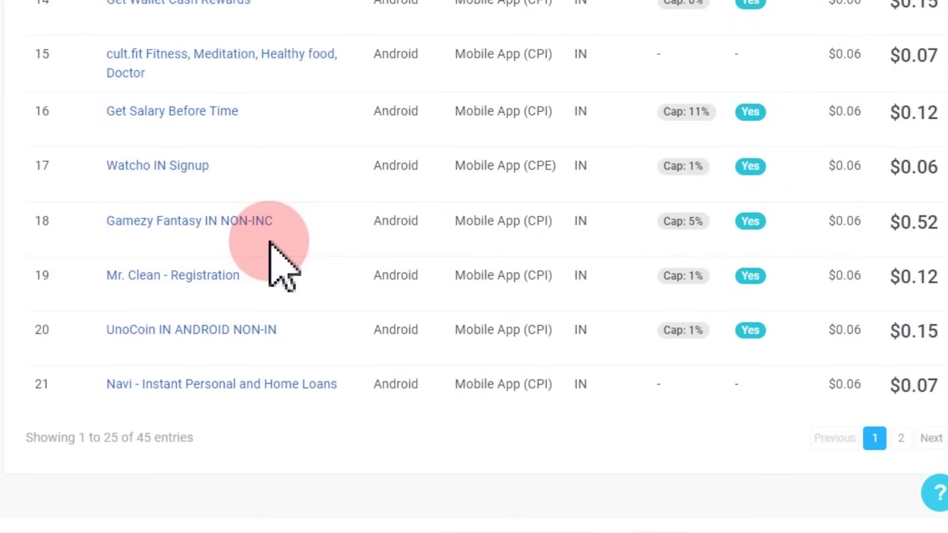
scroll(271, 243, "up", 20)
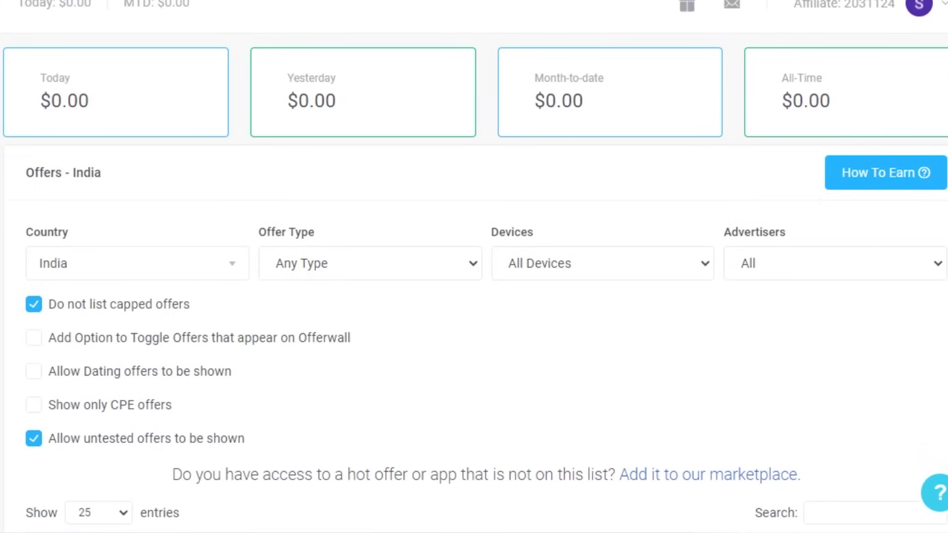
scroll(412, 333, "down", 10)
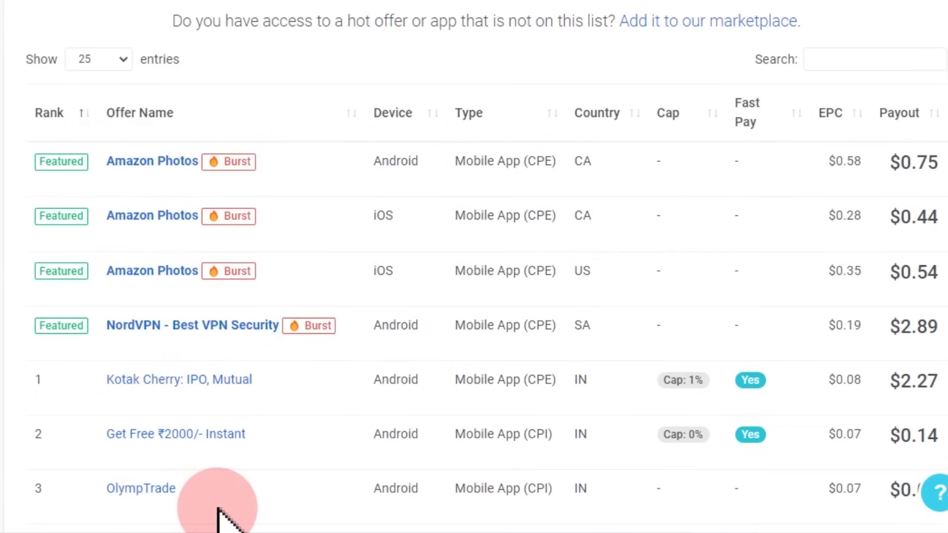
scroll(230, 508, "up", 5)
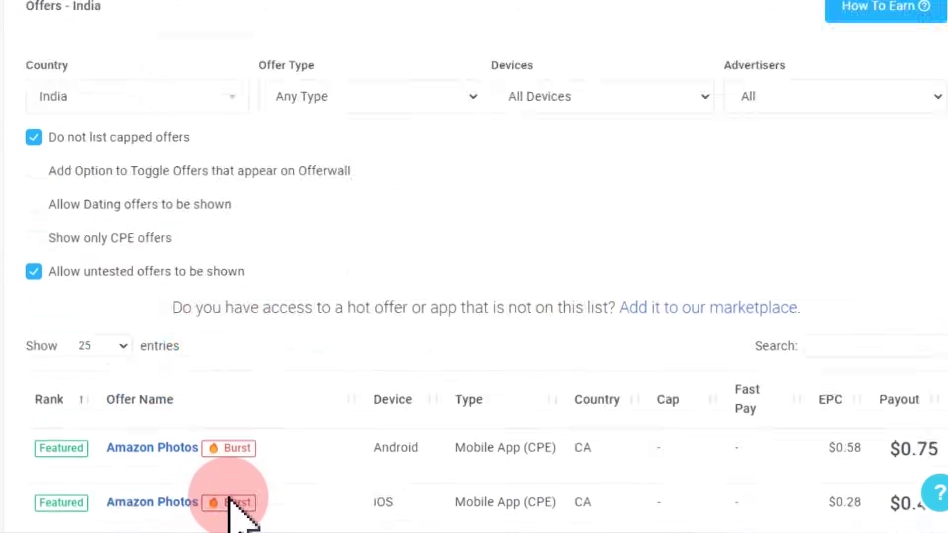
scroll(233, 497, "up", 3)
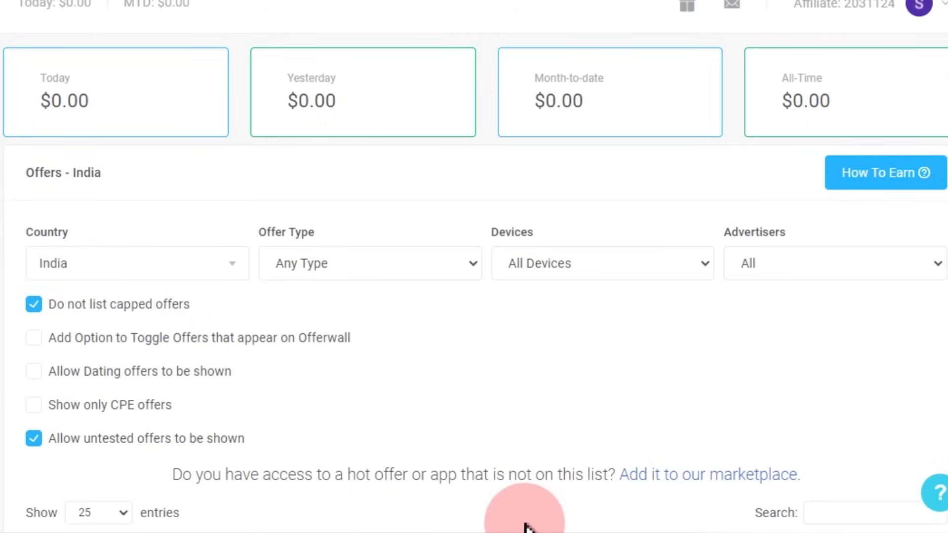
scroll(524, 527, "down", 5)
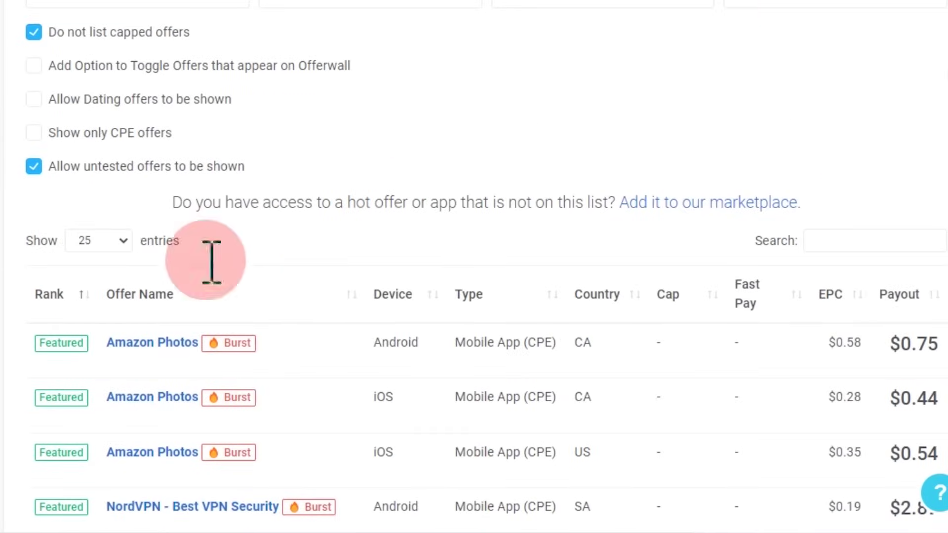
scroll(345, 337, "down", 5)
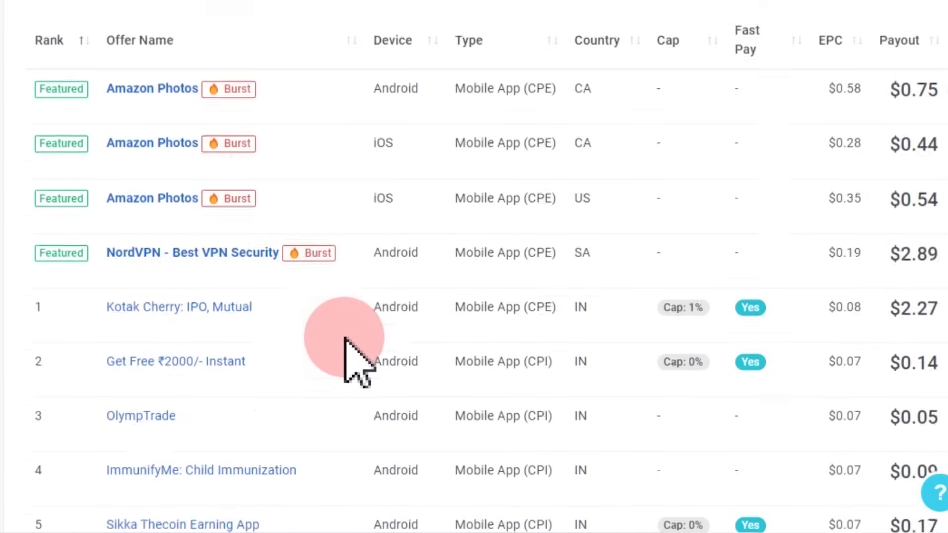
scroll(344, 337, "down", 1)
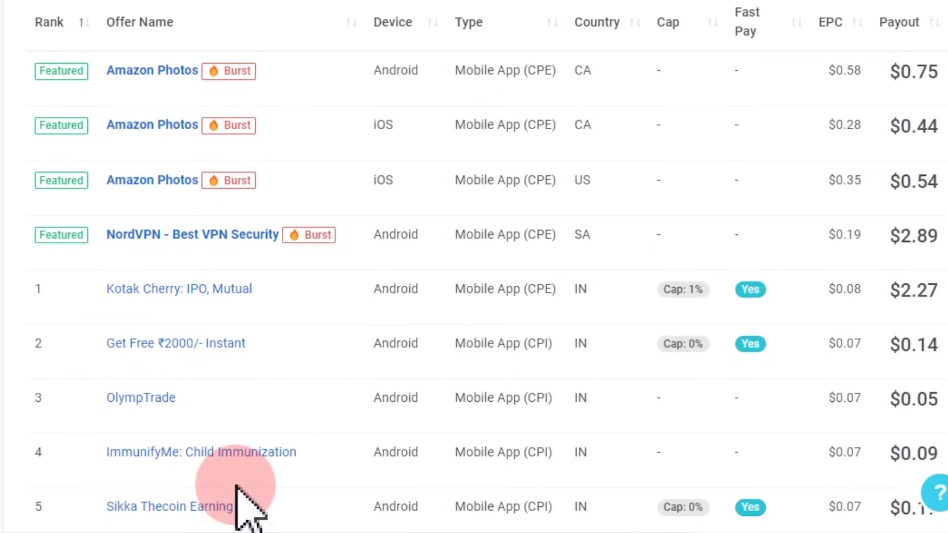
scroll(302, 354, "up", 2)
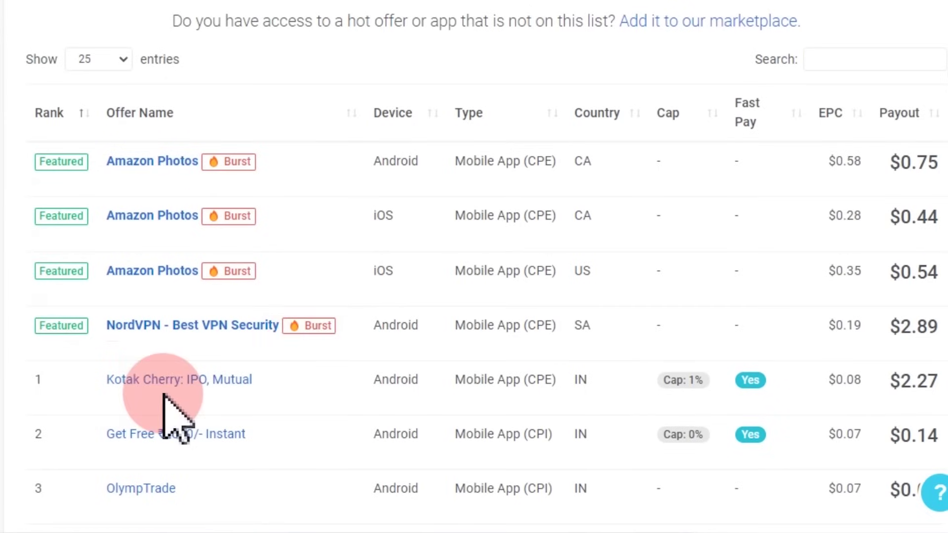
scroll(164, 395, "up", 10)
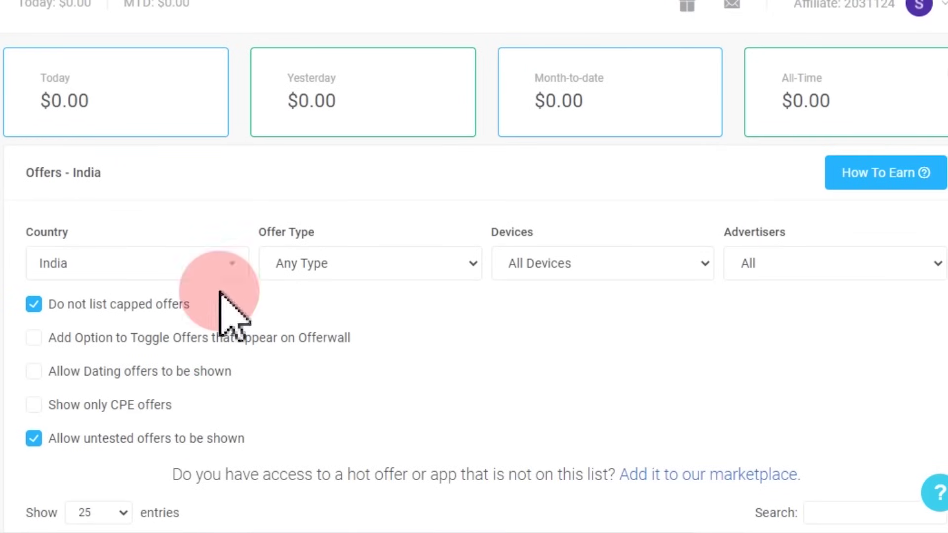
scroll(318, 324, "down", 6)
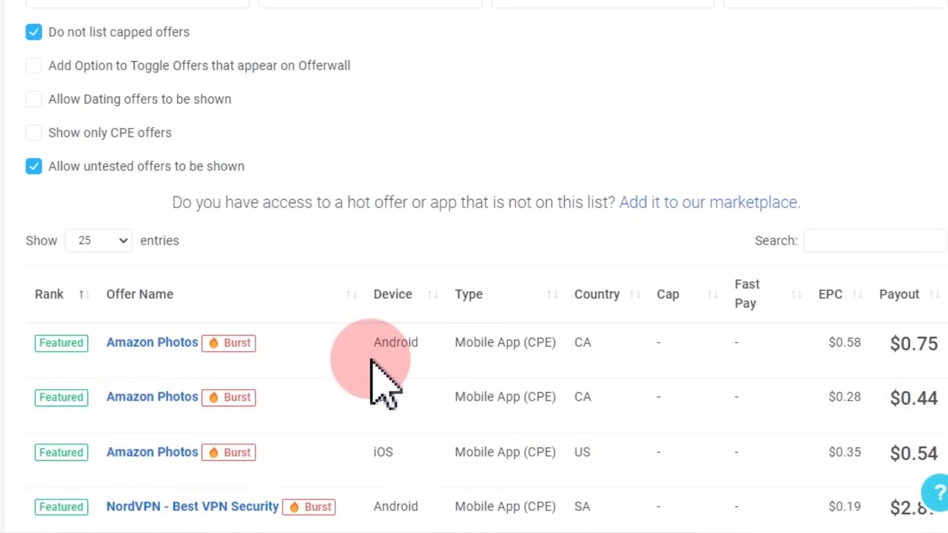
scroll(372, 360, "up", 6)
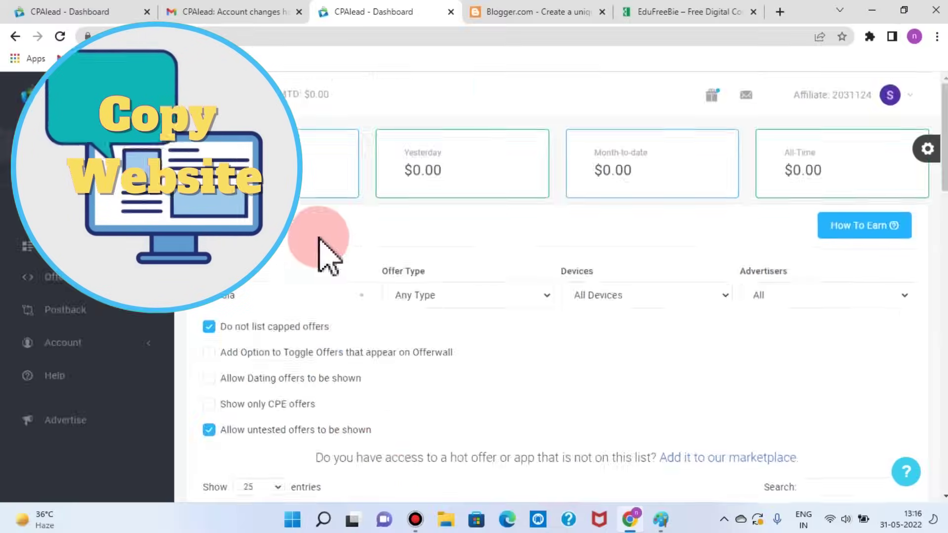
scroll(319, 239, "down", 8)
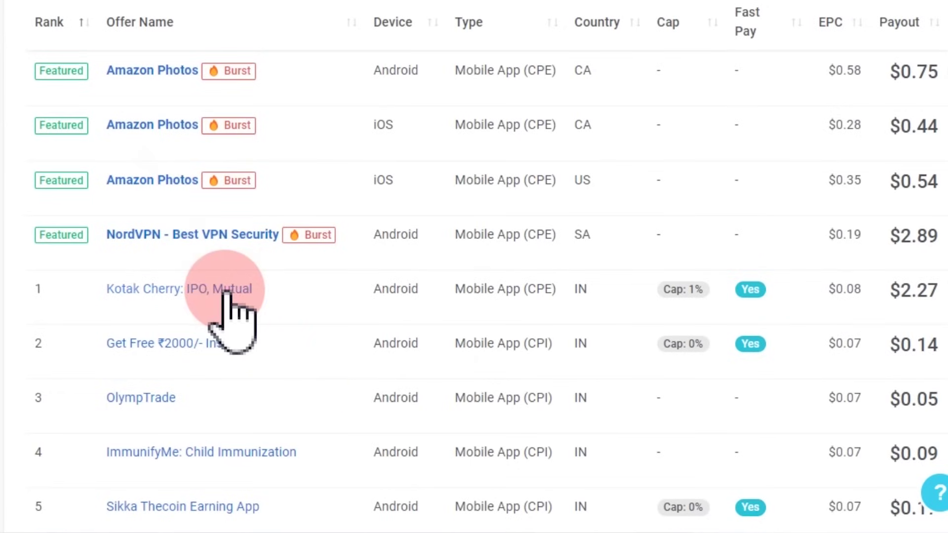
left_click(188, 346)
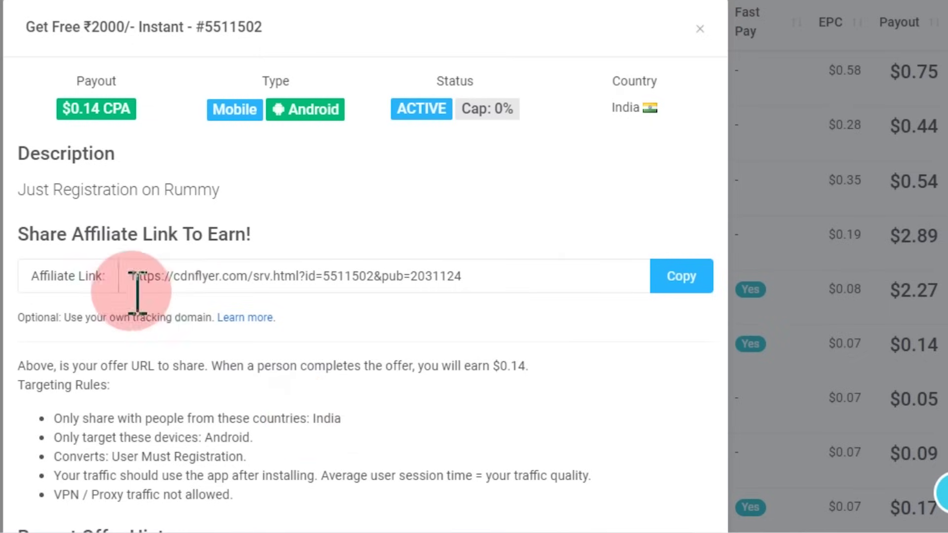
left_click(700, 30)
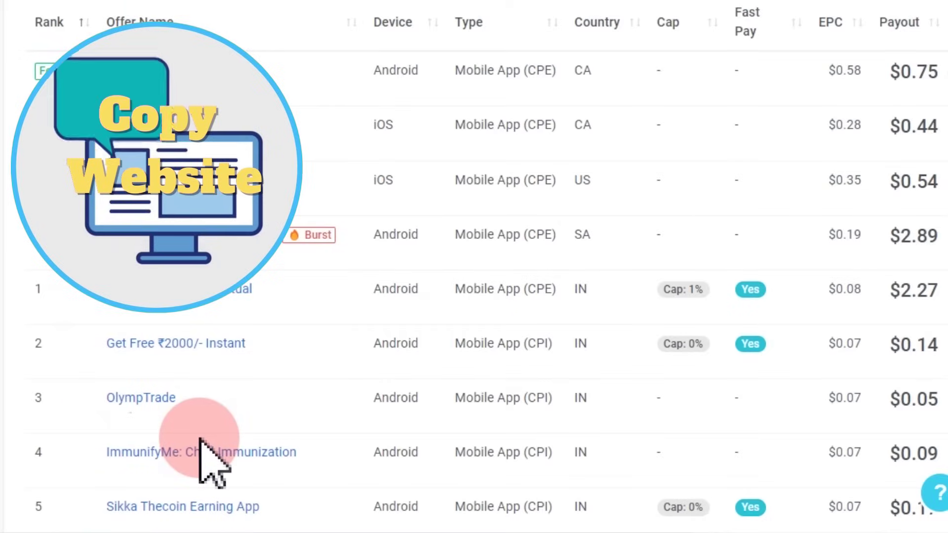
scroll(404, 340, "down", 5)
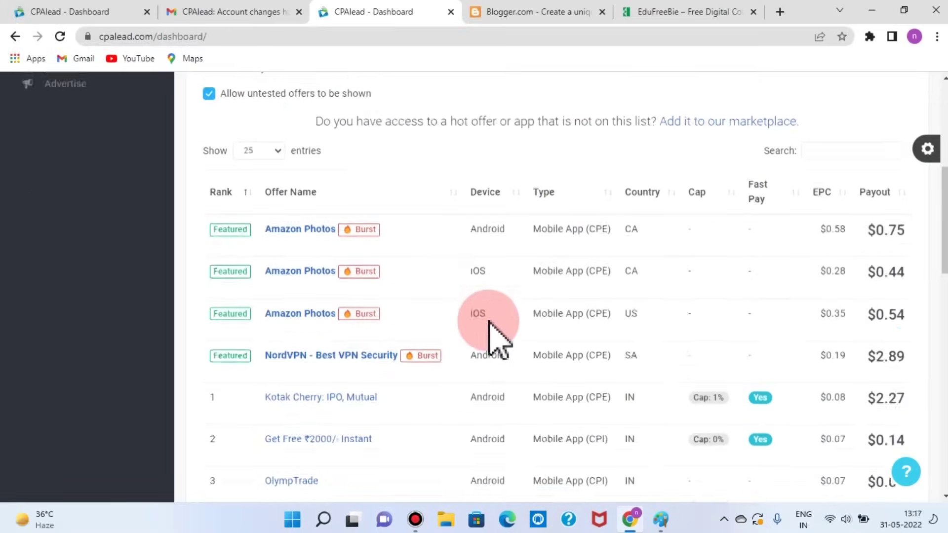
scroll(489, 321, "down", 3)
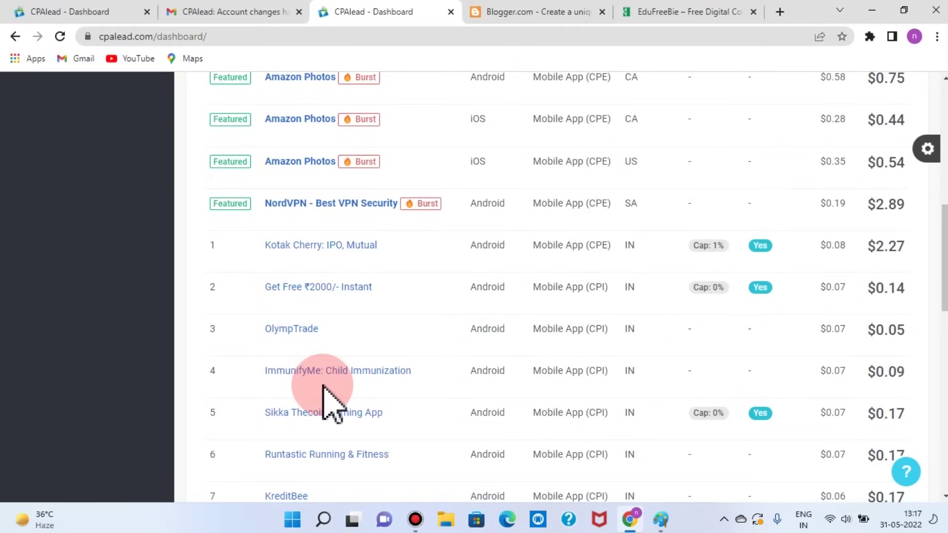
scroll(328, 403, "up", 6)
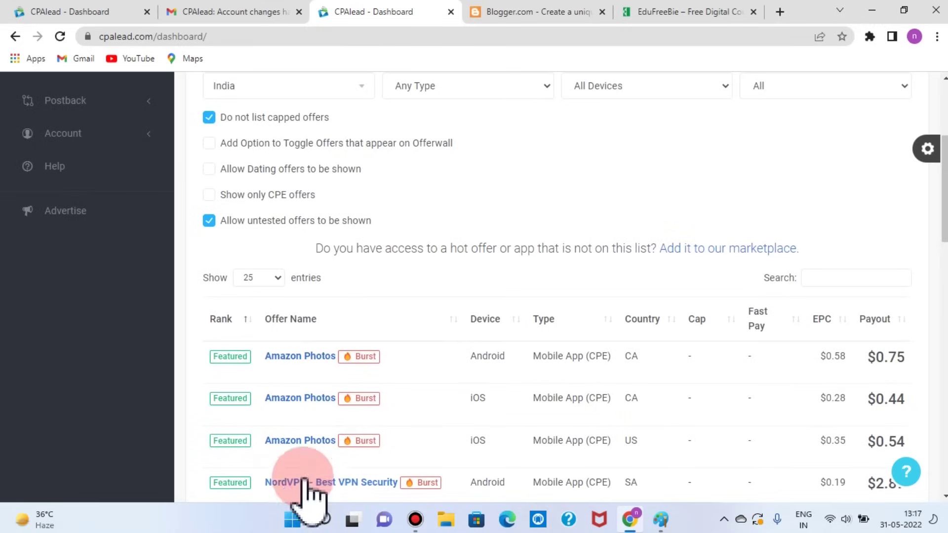
scroll(316, 478, "down", 4)
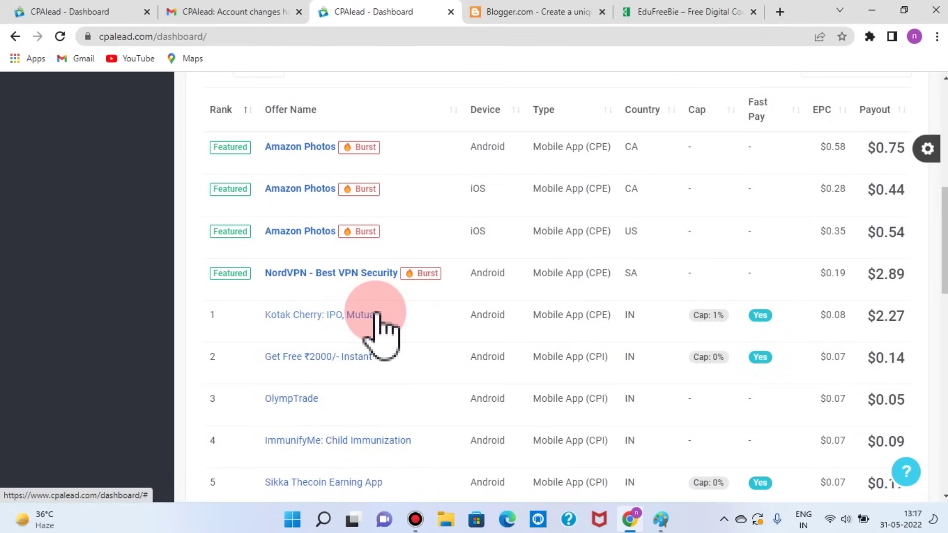
scroll(381, 328, "up", 9)
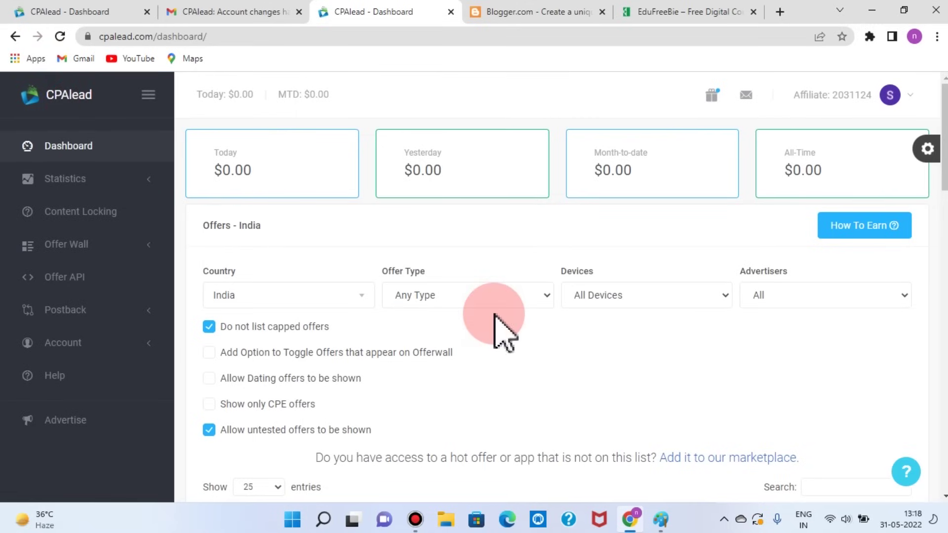
scroll(493, 326, "down", 7)
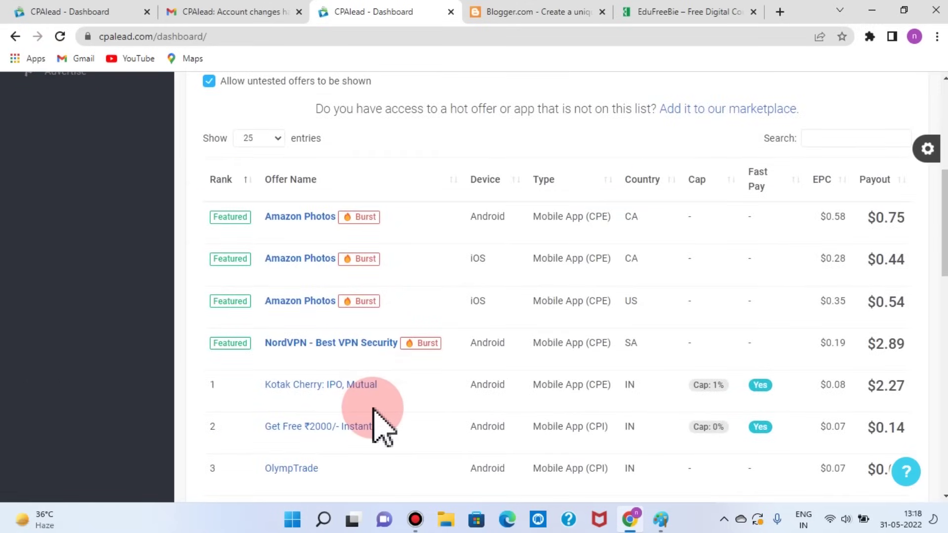
scroll(382, 426, "up", 7)
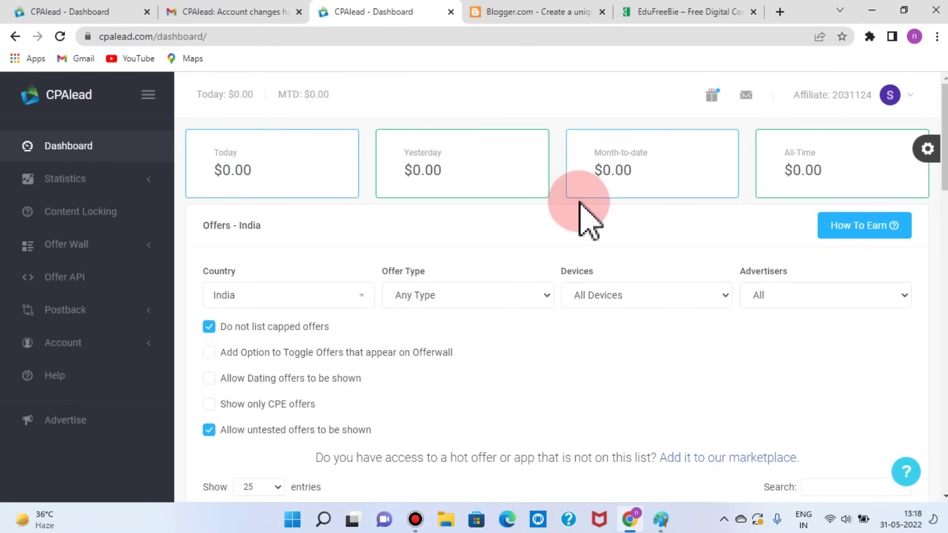
scroll(635, 508, "down", 4)
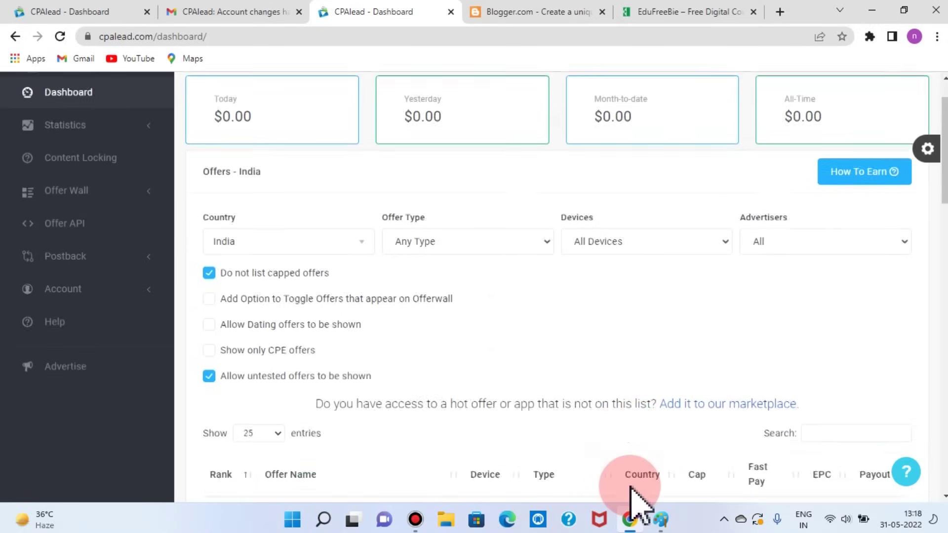
scroll(630, 486, "down", 3)
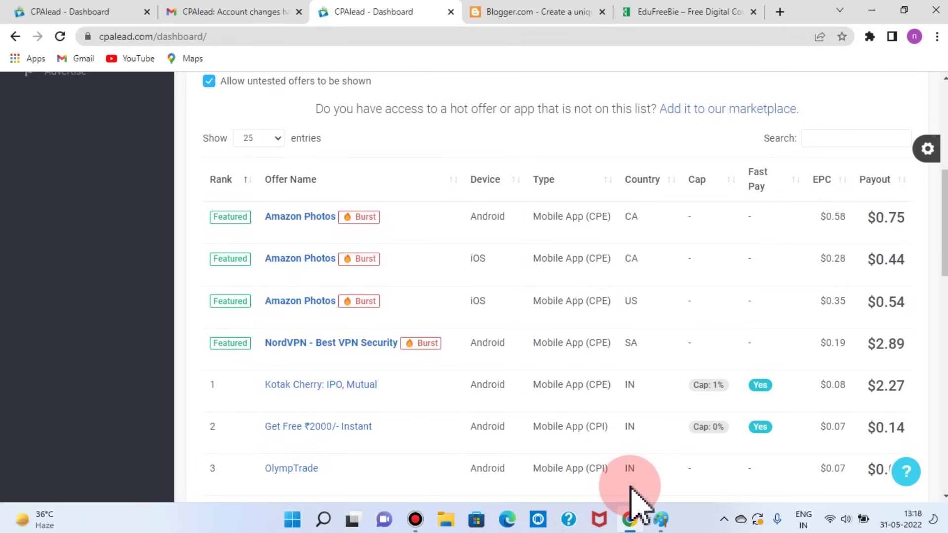
scroll(631, 487, "up", 3)
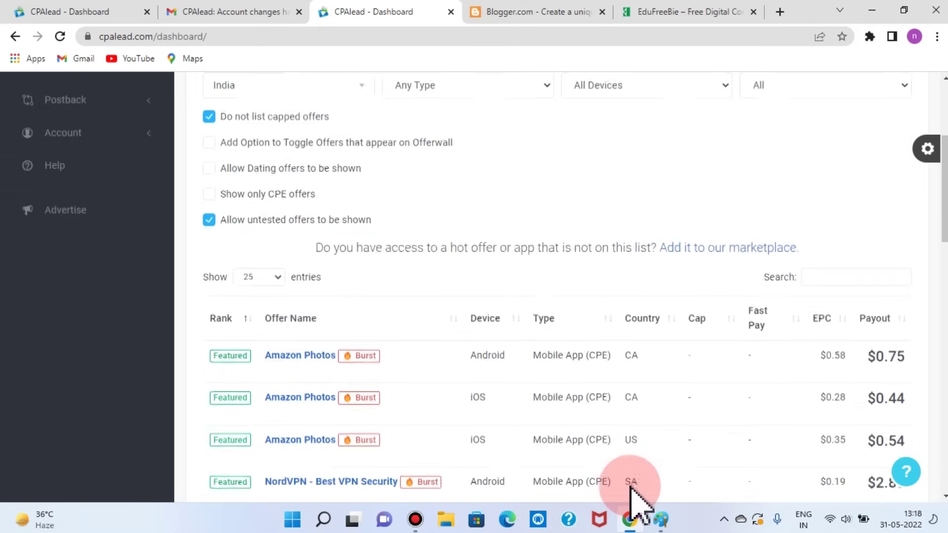
scroll(242, 249, "up", 4)
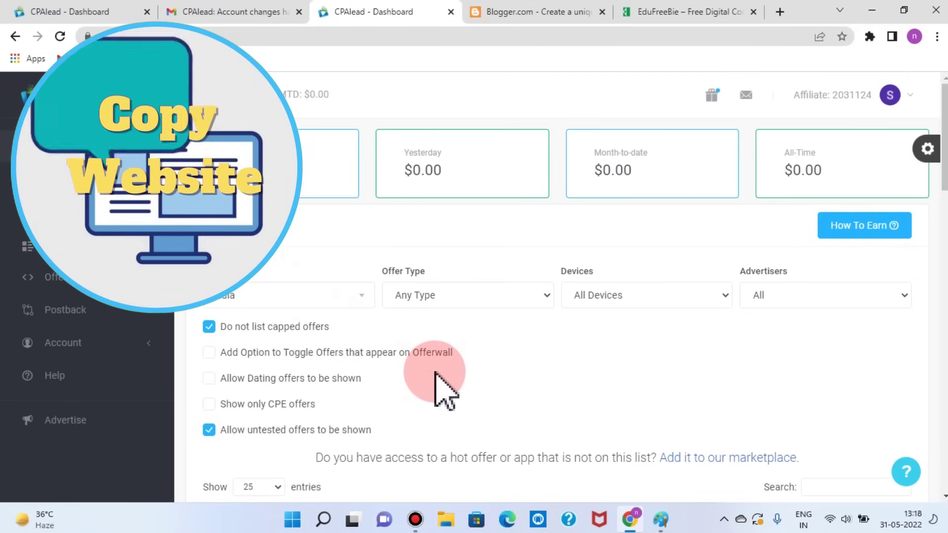
scroll(482, 195, "down", 5)
Step: Scroll down Blogger's about page to view the create-your-blog invitation
scroll(483, 222, "down", 4)
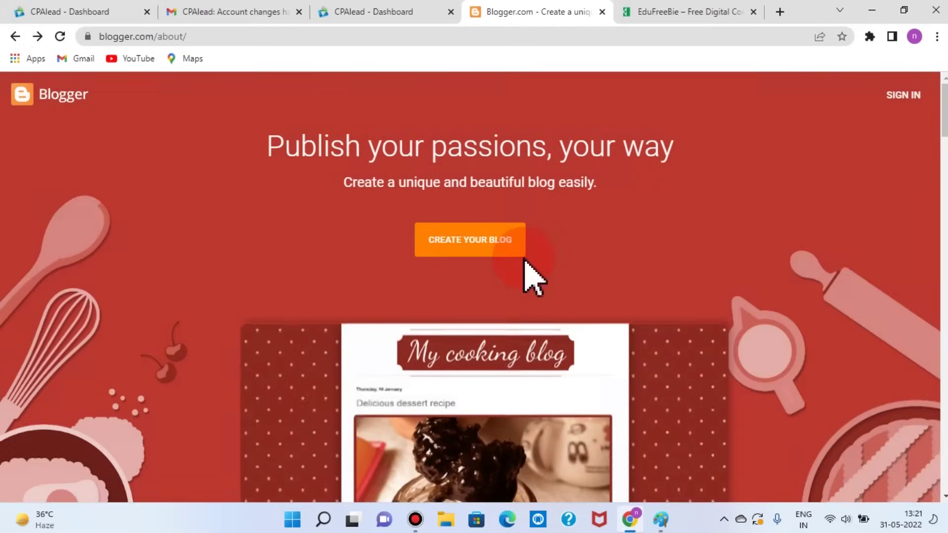
Step: Start a new blog with the chosen Google account and dismiss the cookies and community notices
left_click(484, 240)
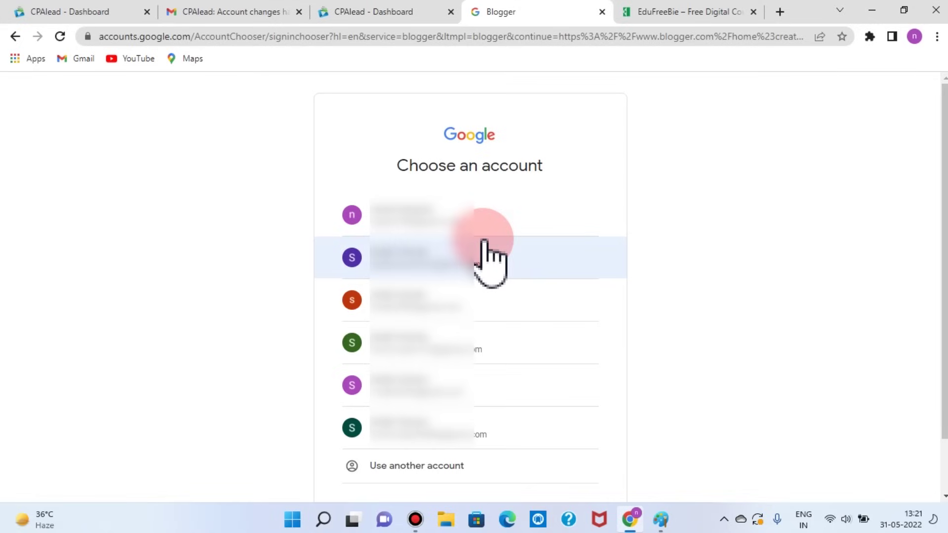
left_click(486, 249)
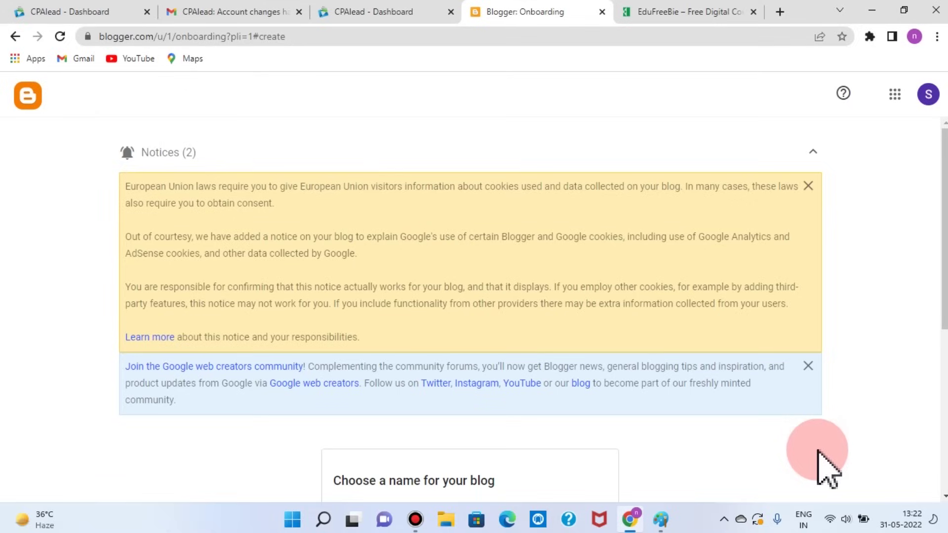
left_click(808, 185)
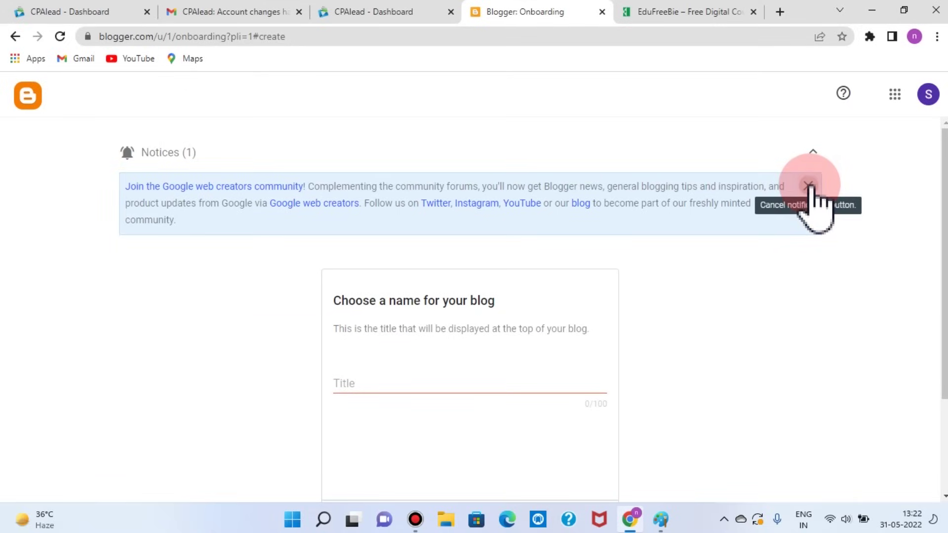
left_click(808, 186)
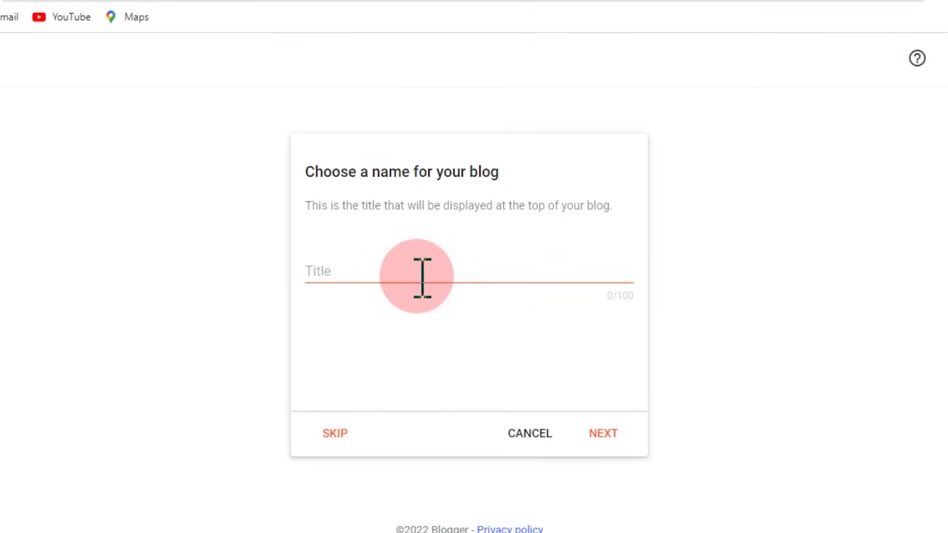
Step: Title the new blog 'earning zone' and give it the address earningzonenew.blogspot.com
left_click(360, 269)
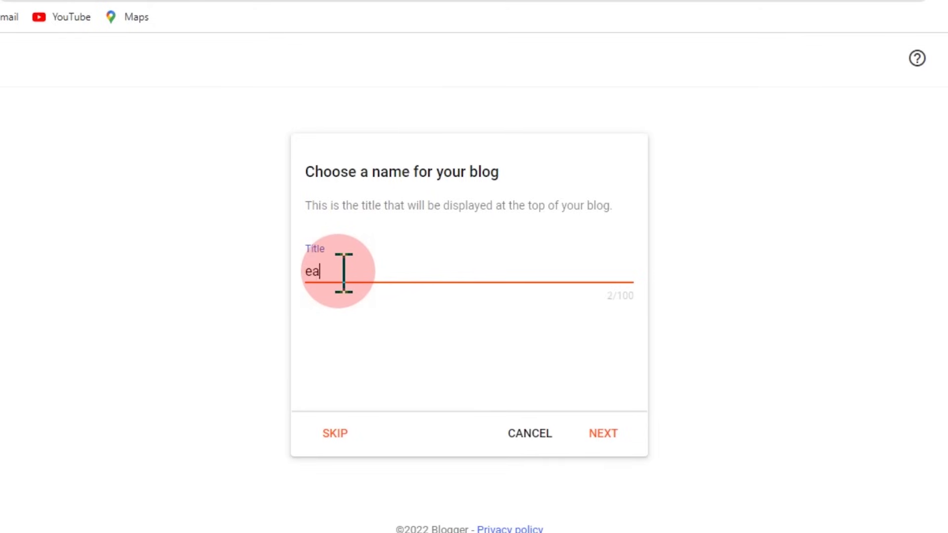
type("rning zone")
left_click(603, 434)
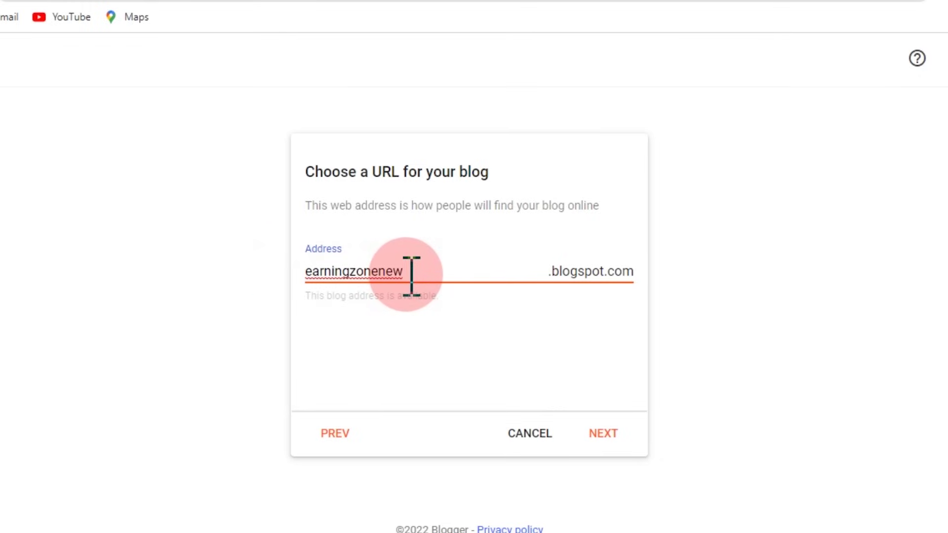
left_click(604, 431)
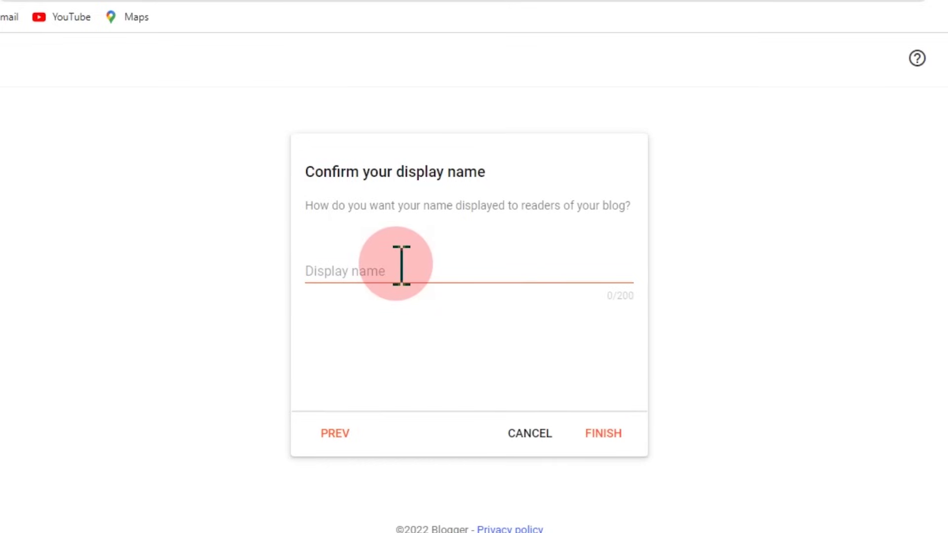
Step: Set the display name to 'Earning Zone' and finish creating the blog
left_click(402, 266)
type("Earning Zone")
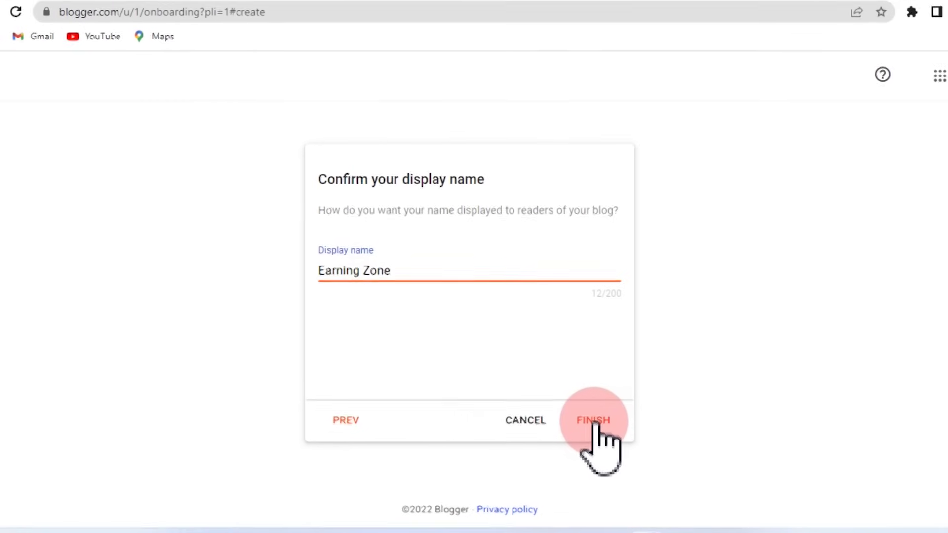
left_click(595, 422)
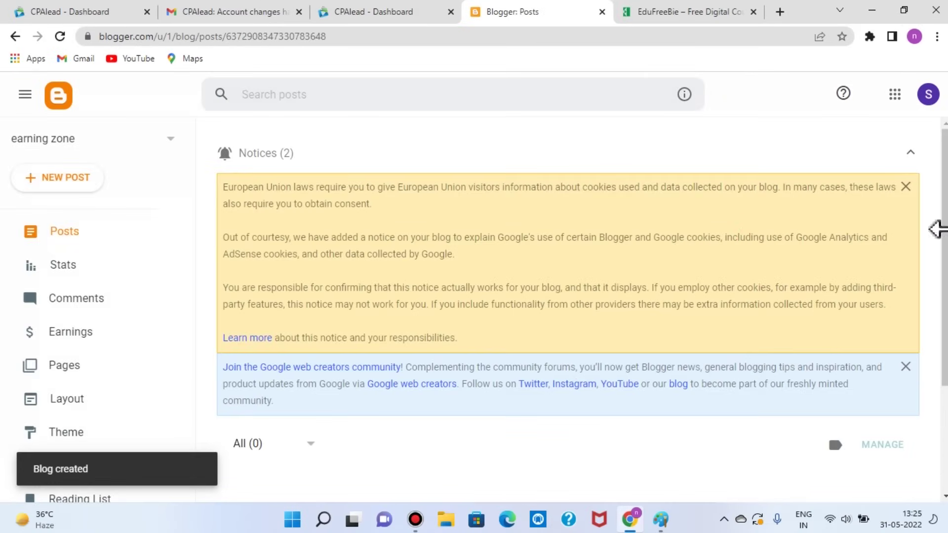
Step: Dismiss the EU cookies and web creators community notices, then go to the blog's Theme settings
left_click(906, 187)
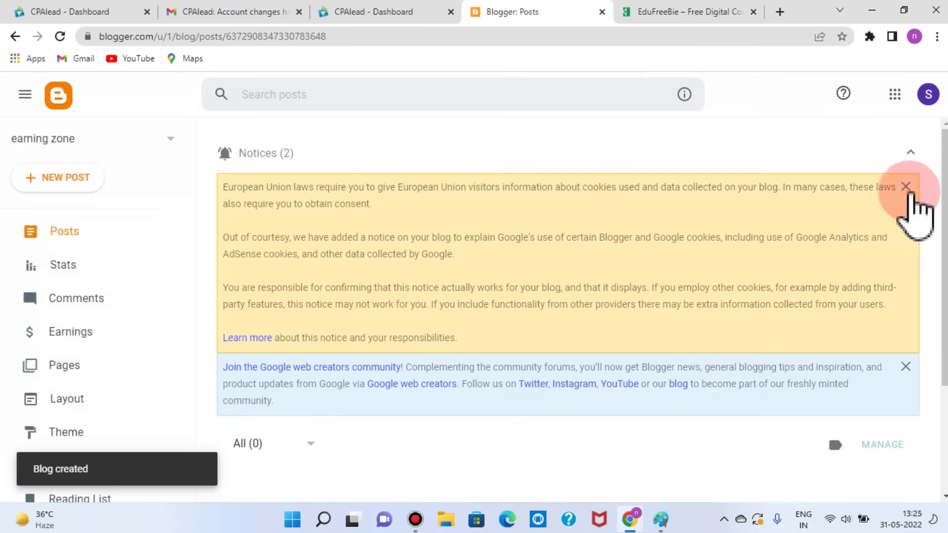
left_click(905, 367)
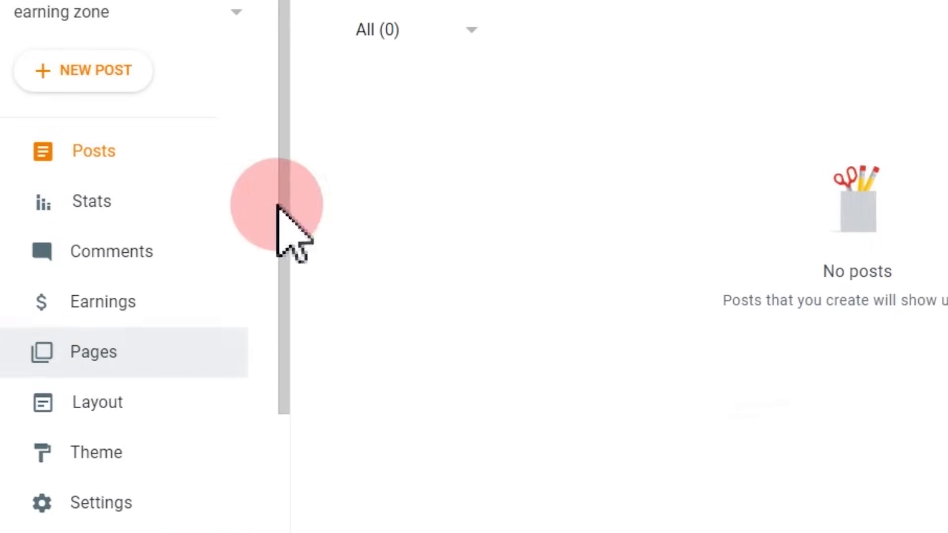
left_click(109, 456)
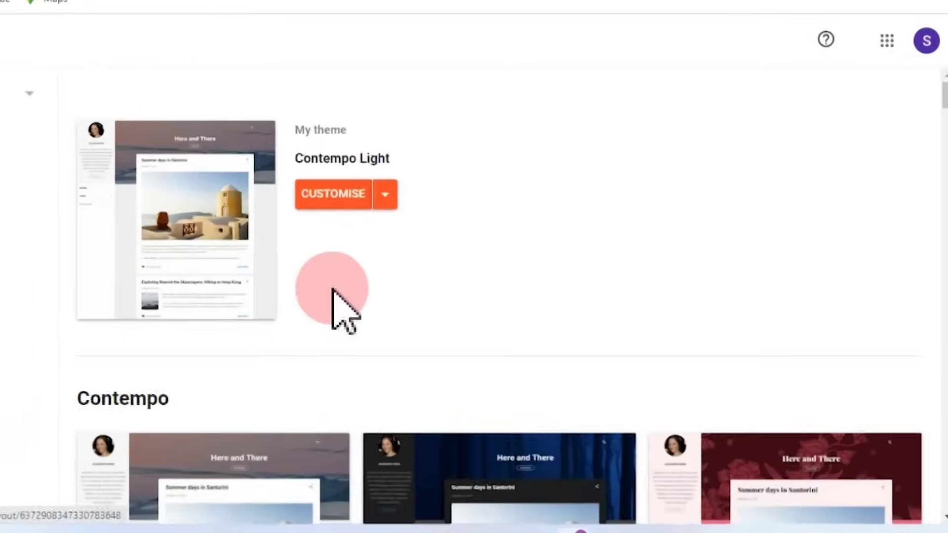
scroll(339, 307, "down", 3)
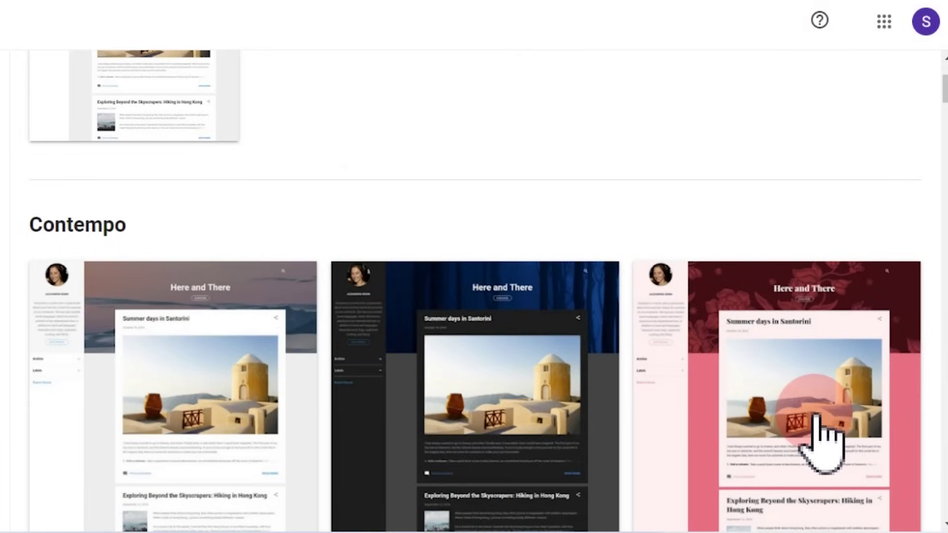
scroll(814, 417, "down", 2)
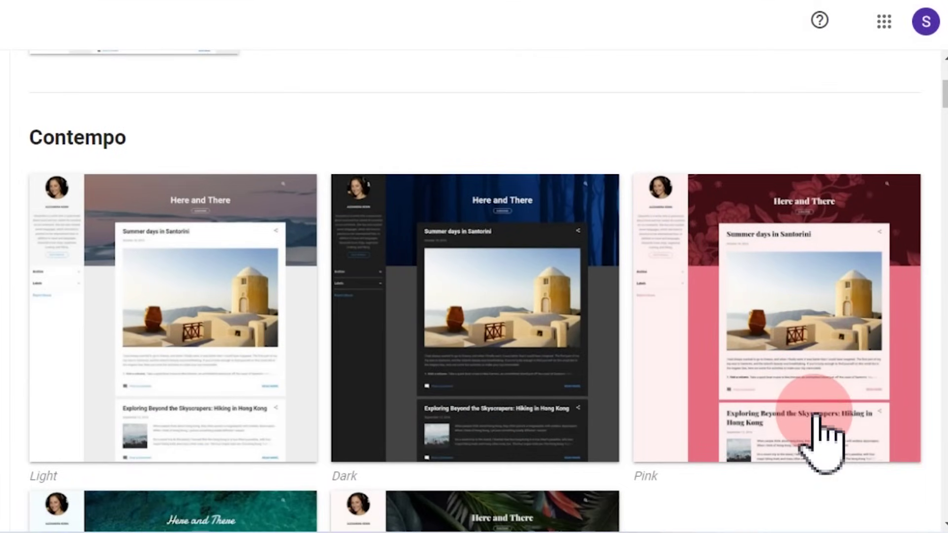
scroll(812, 435, "down", 4)
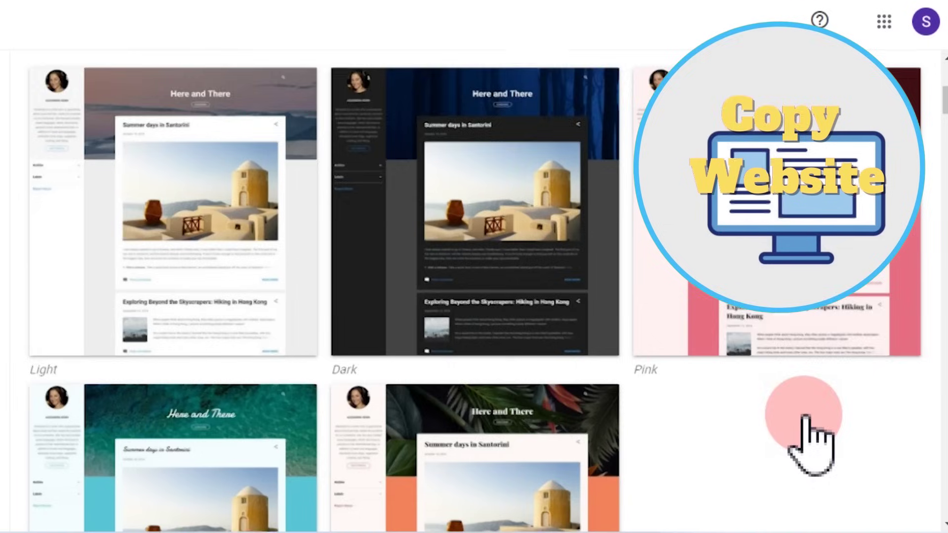
scroll(332, 444, "down", 12)
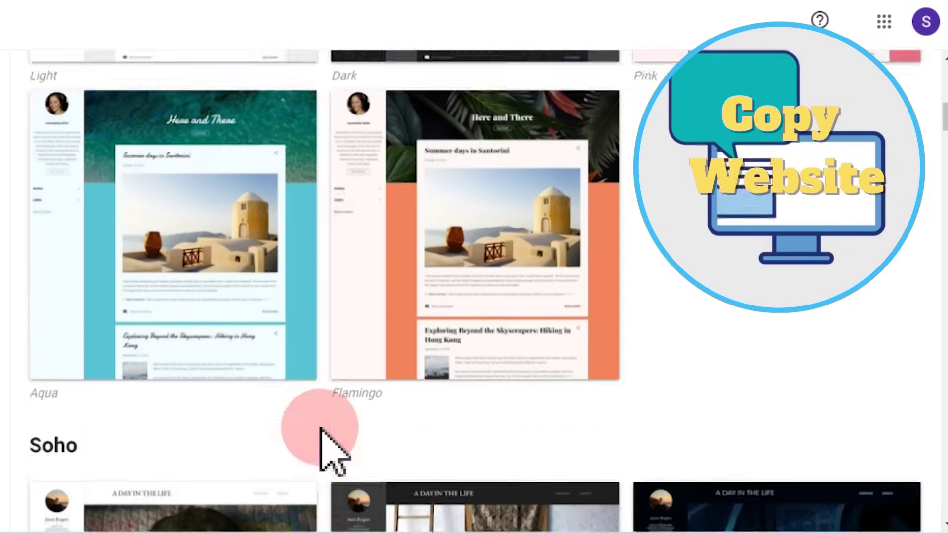
scroll(326, 444, "down", 14)
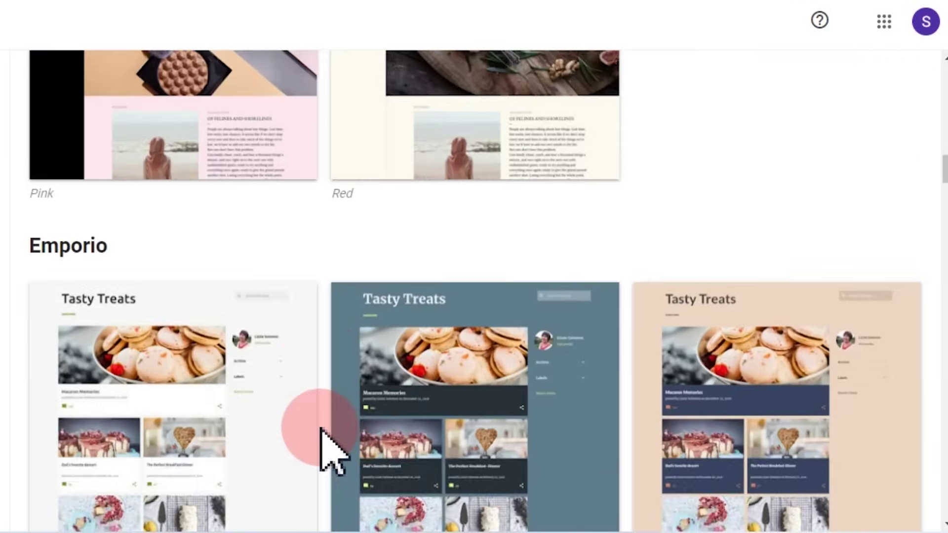
scroll(326, 444, "up", 12)
scroll(321, 430, "up", 15)
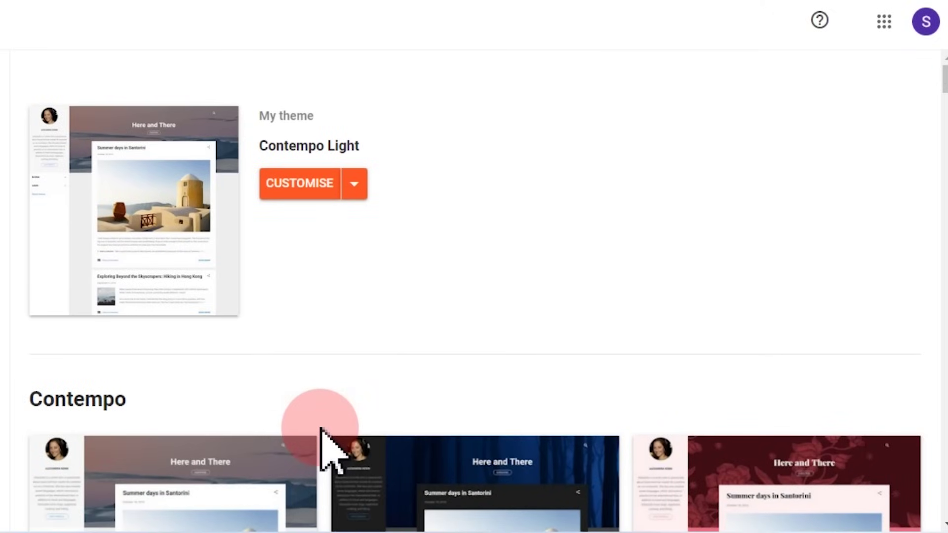
scroll(321, 434, "down", 10)
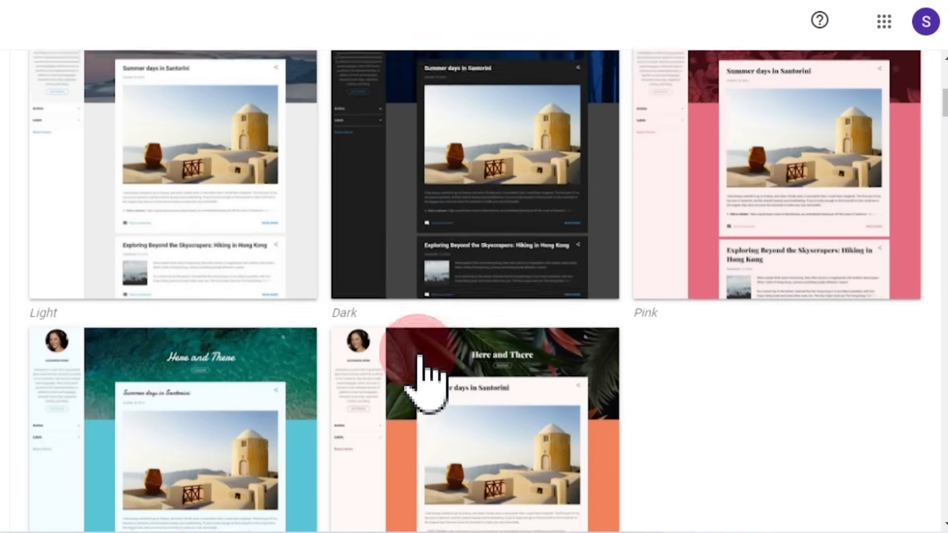
scroll(418, 355, "down", 6)
scroll(420, 353, "down", 5)
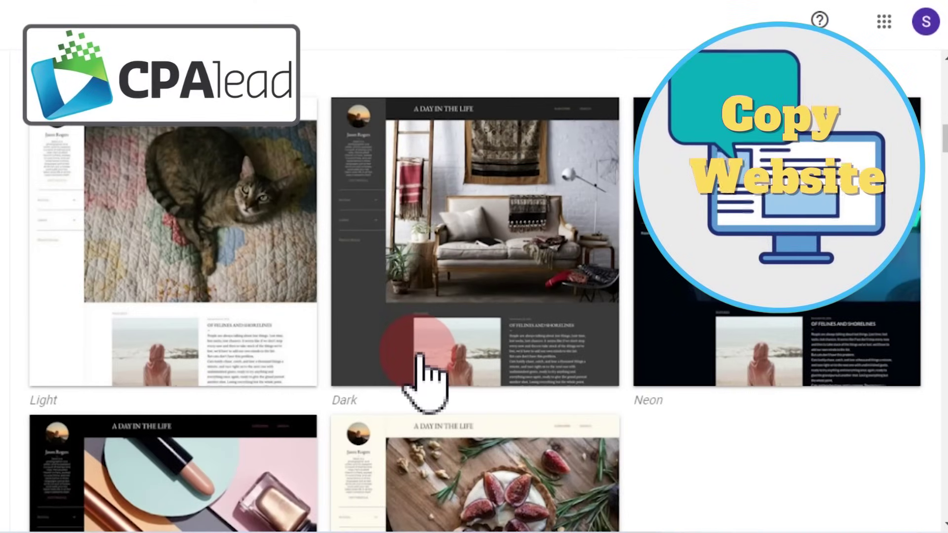
scroll(419, 355, "down", 2)
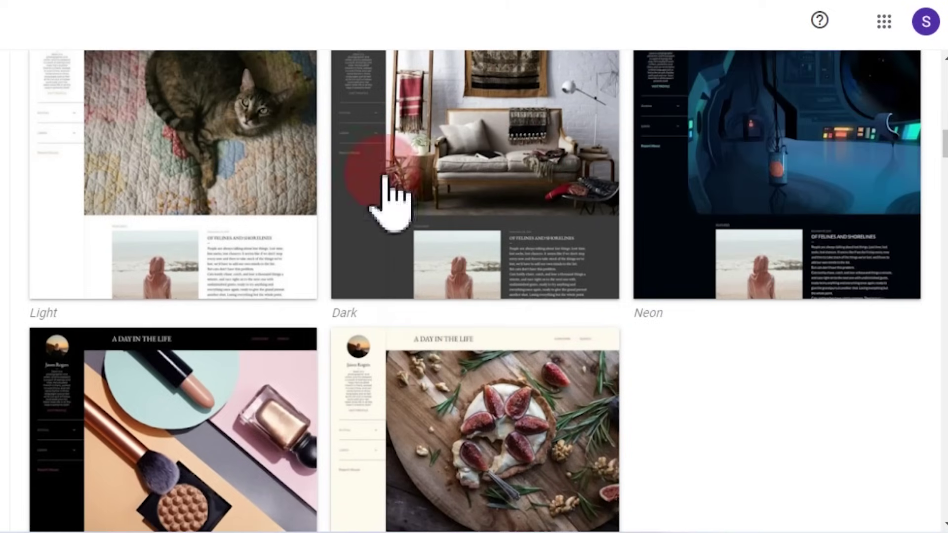
scroll(345, 395, "down", 2)
scroll(373, 384, "down", 5)
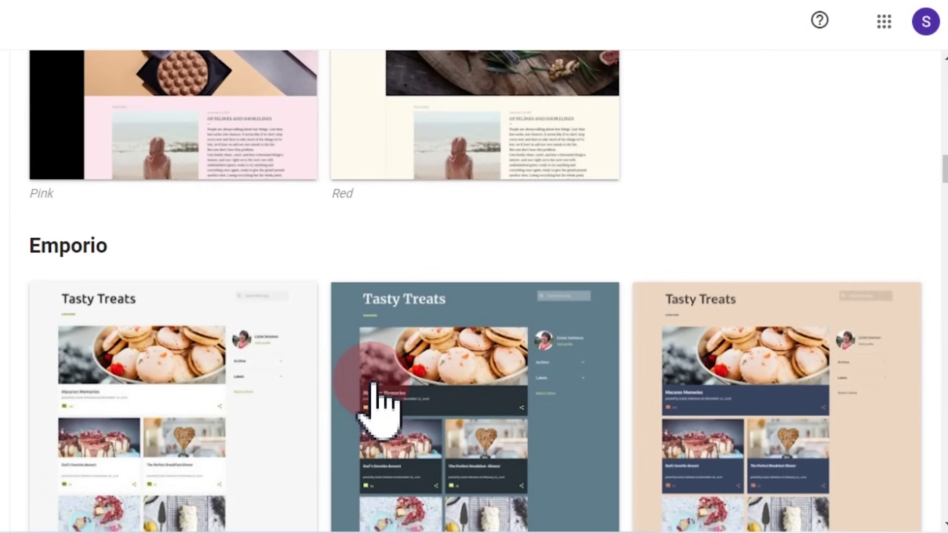
scroll(373, 395, "down", 3)
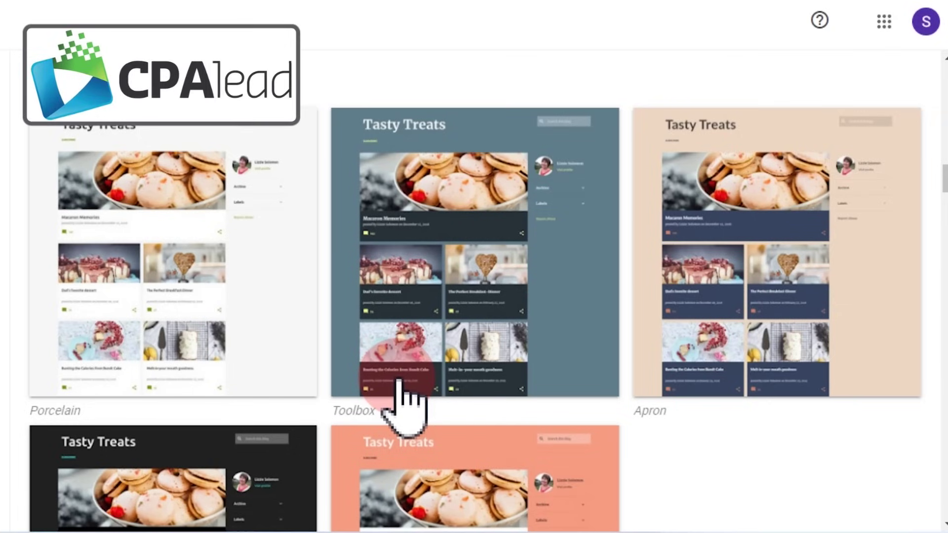
scroll(402, 407, "down", 12)
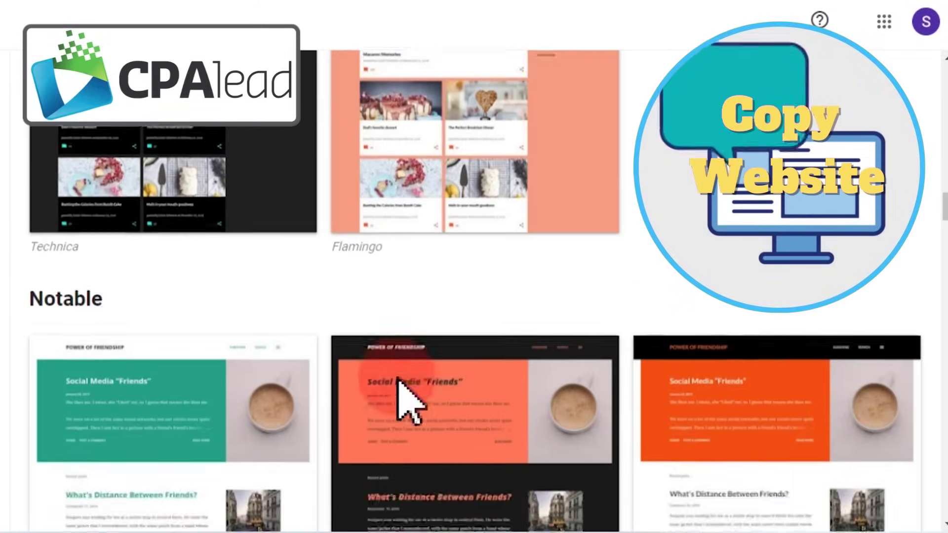
scroll(402, 402, "up", 10)
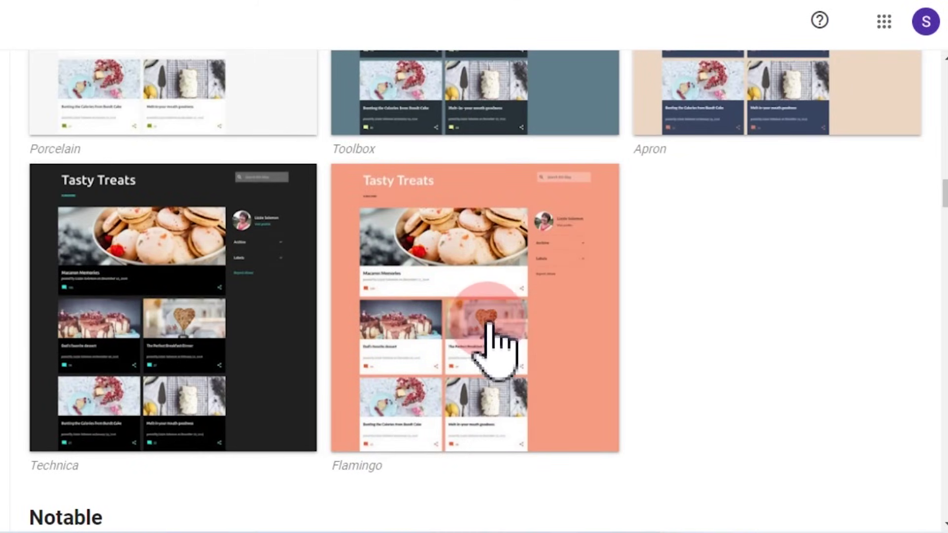
scroll(496, 350, "down", 10)
scroll(496, 350, "up", 2)
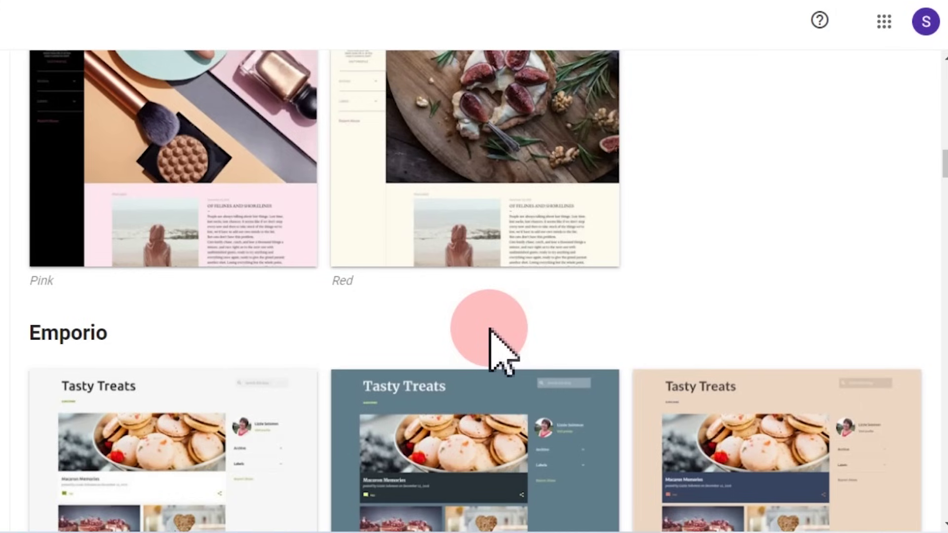
scroll(490, 330, "up", 5)
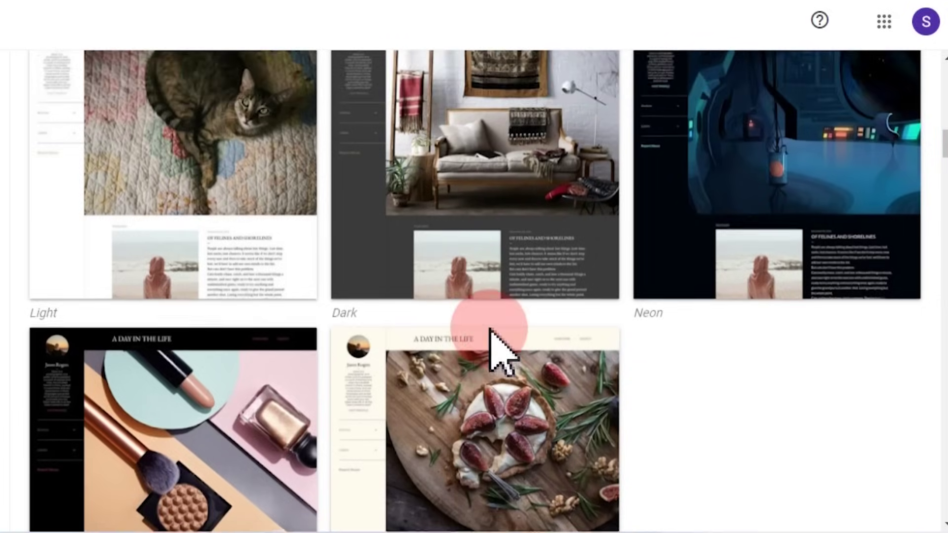
scroll(490, 335, "up", 7)
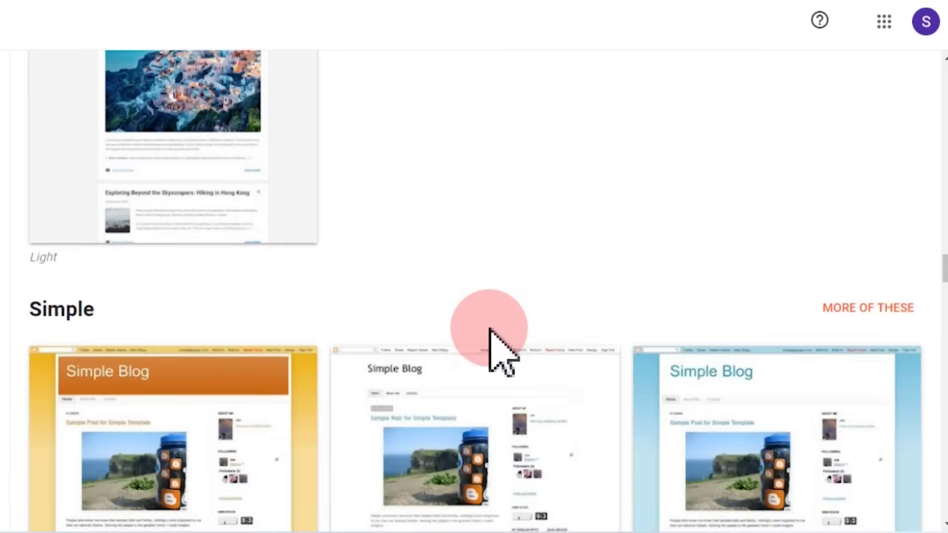
scroll(491, 330, "up", 15)
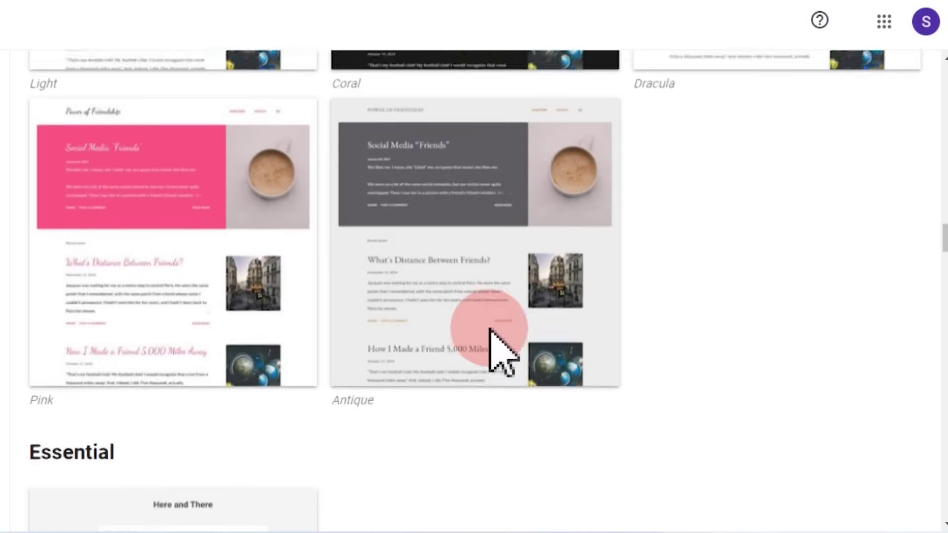
scroll(490, 330, "up", 10)
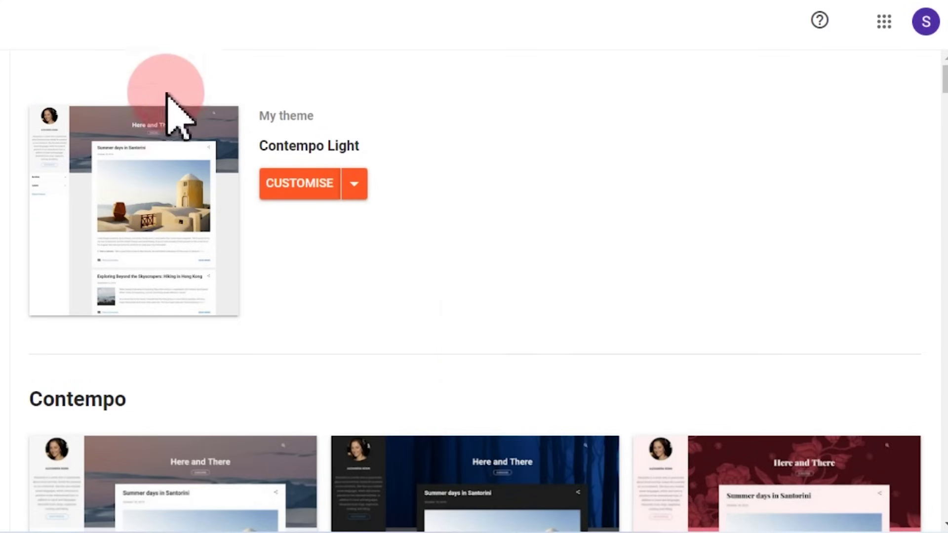
Step: Scroll the theme gallery past Contempo, Soho, Emporio and Notable to the Essential themes
scroll(529, 237, "down", 9)
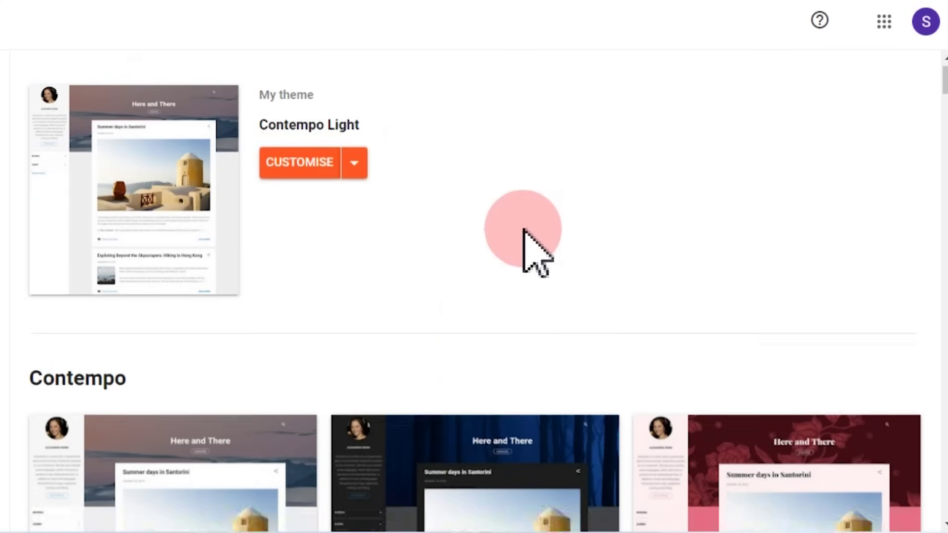
scroll(531, 247, "down", 15)
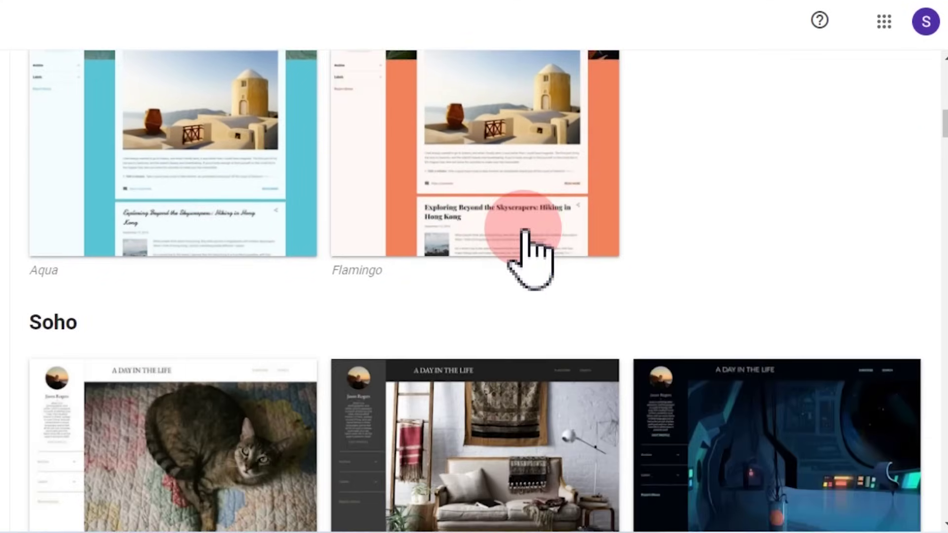
scroll(531, 256, "down", 15)
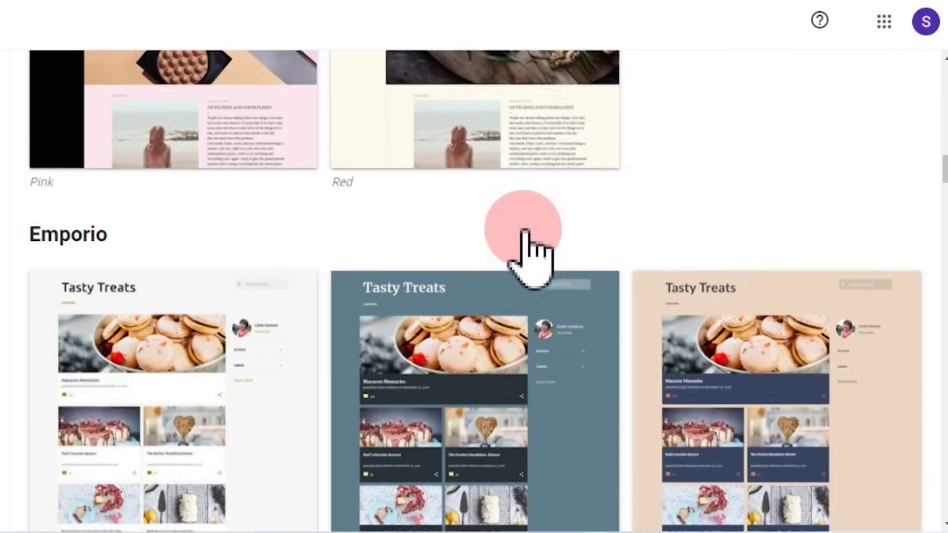
scroll(525, 245, "down", 15)
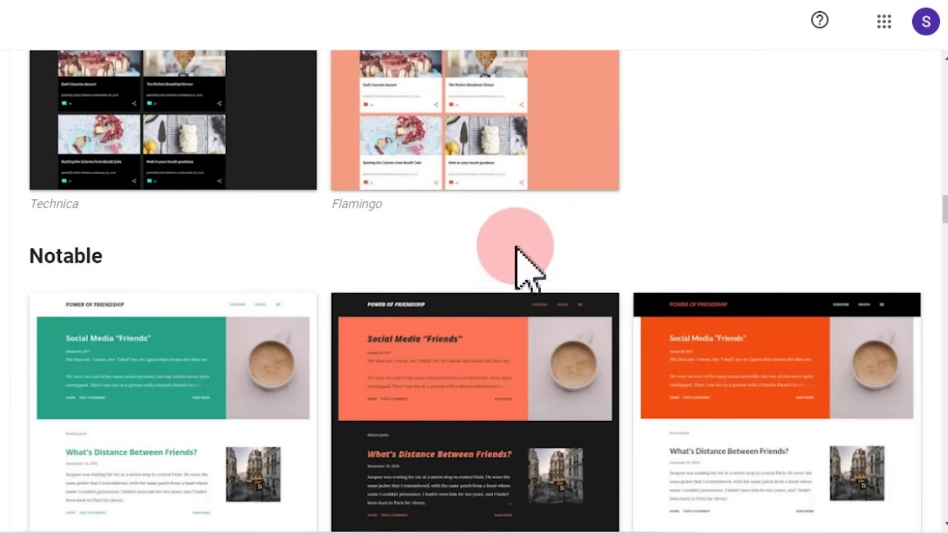
scroll(516, 242, "down", 15)
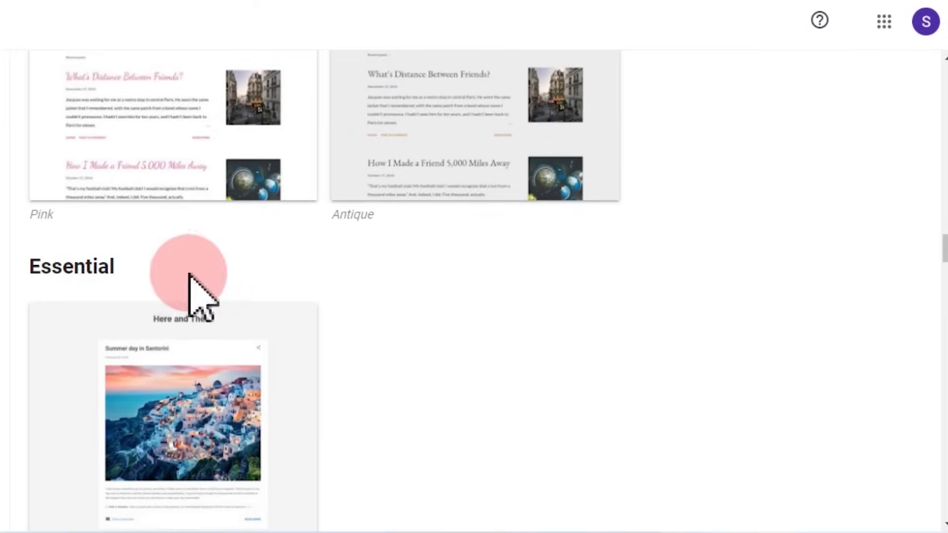
scroll(441, 249, "up", 1)
scroll(441, 249, "down", 3)
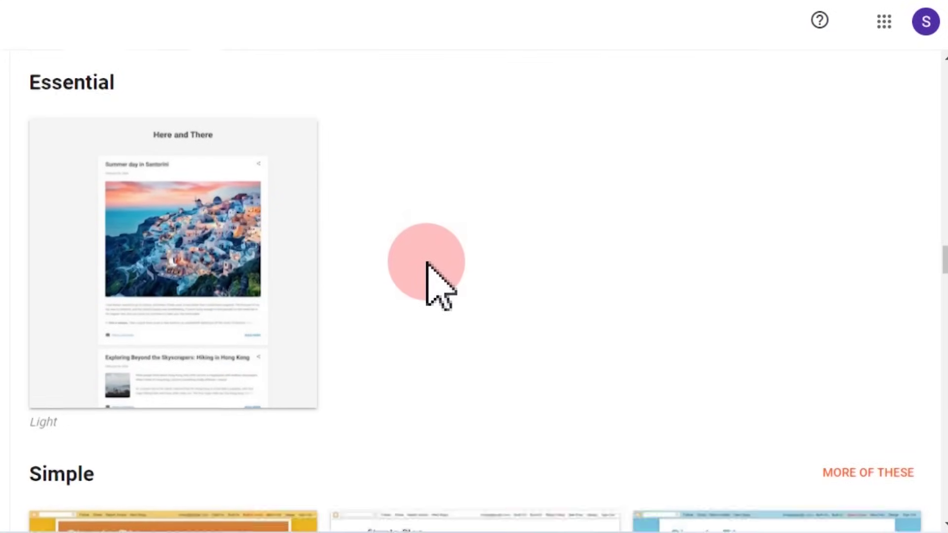
scroll(166, 360, "up", 3)
scroll(106, 372, "up", 1)
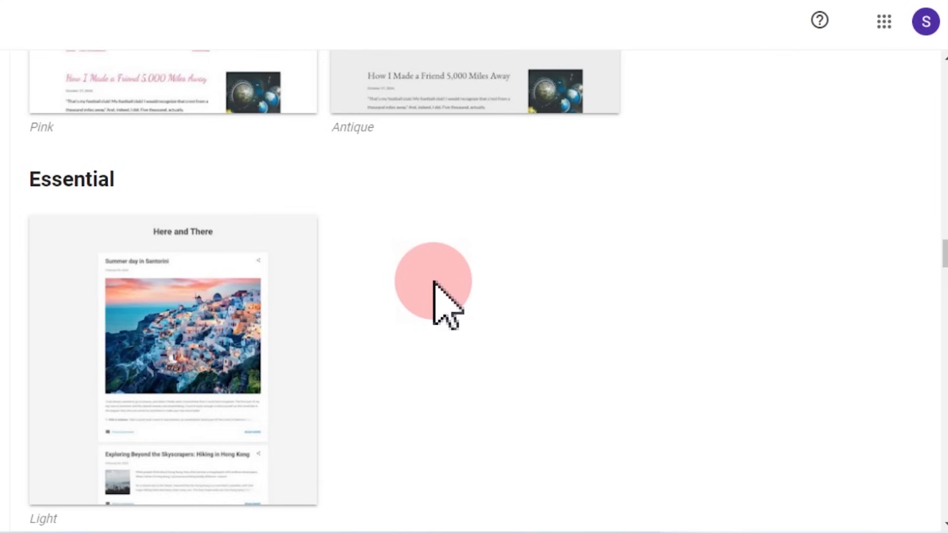
scroll(434, 296, "down", 7)
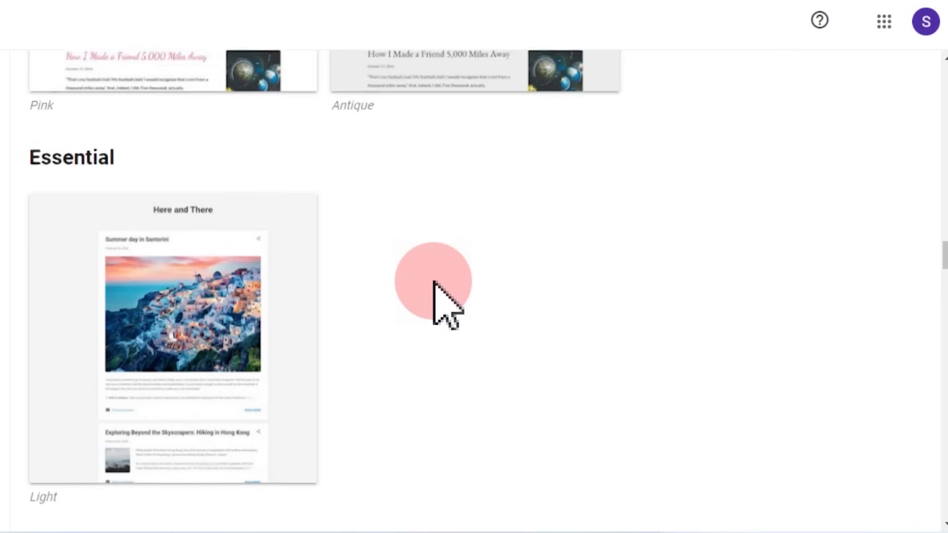
scroll(799, 302, "down", 3)
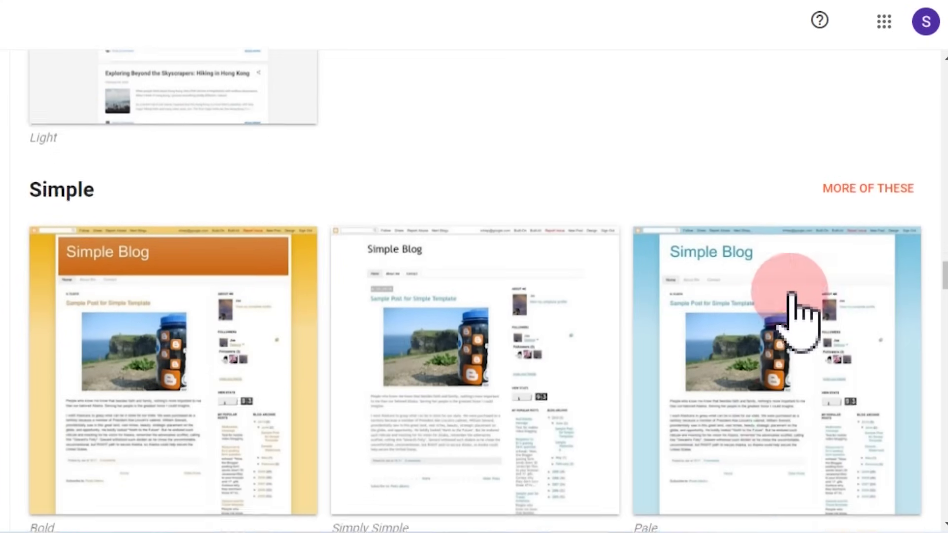
scroll(741, 336, "down", 5)
scroll(741, 340, "down", 15)
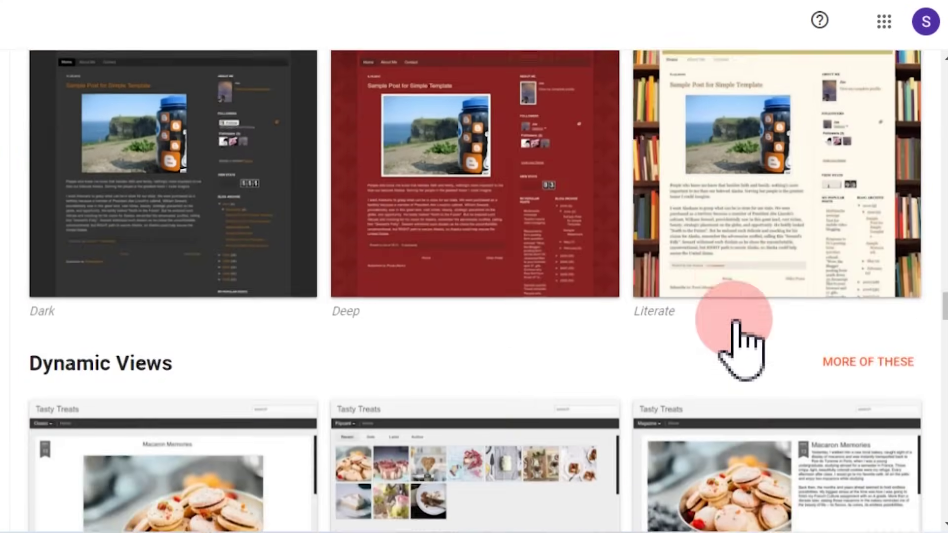
scroll(533, 295, "down", 14)
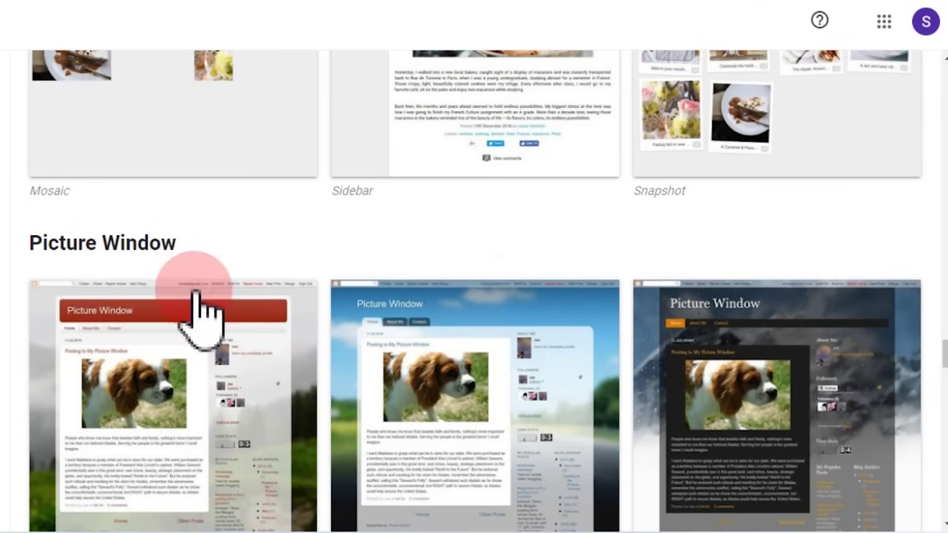
scroll(444, 296, "down", 20)
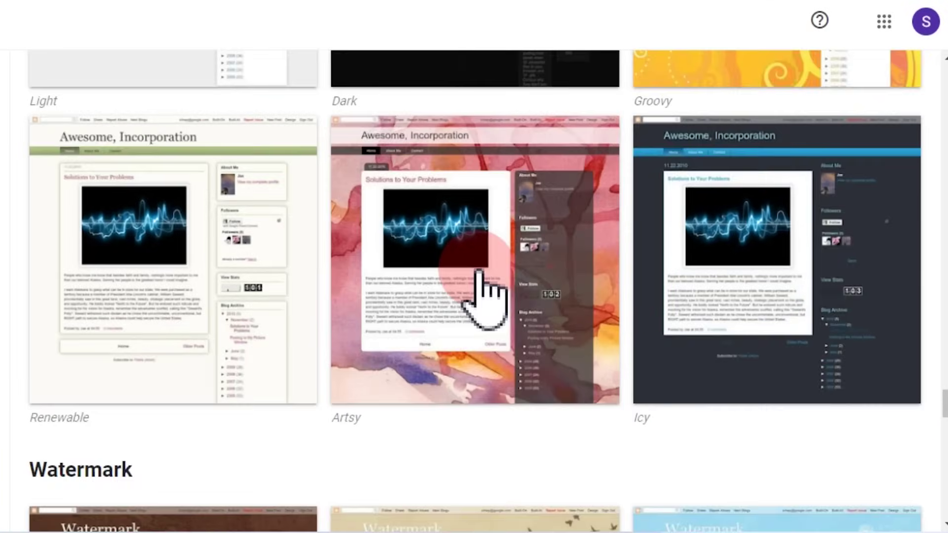
scroll(403, 309, "down", 13)
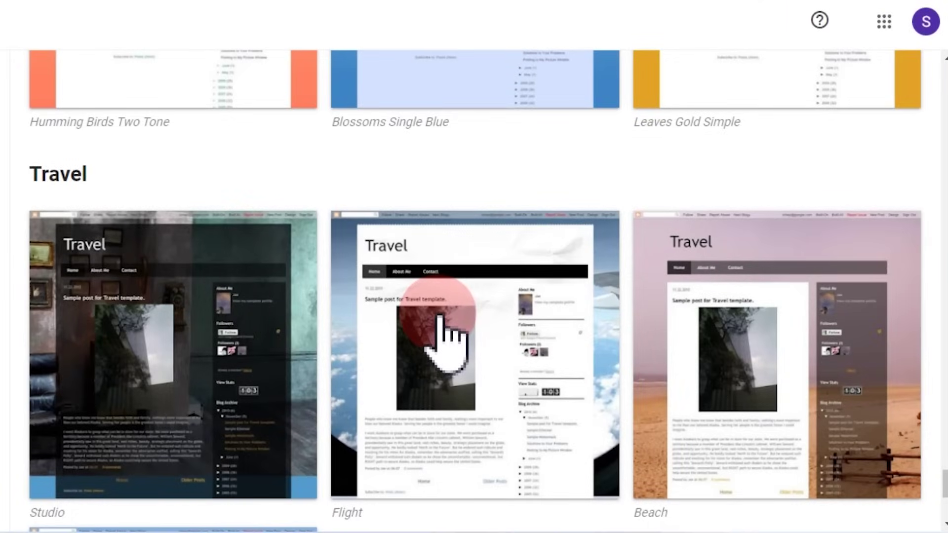
scroll(440, 329, "up", 7)
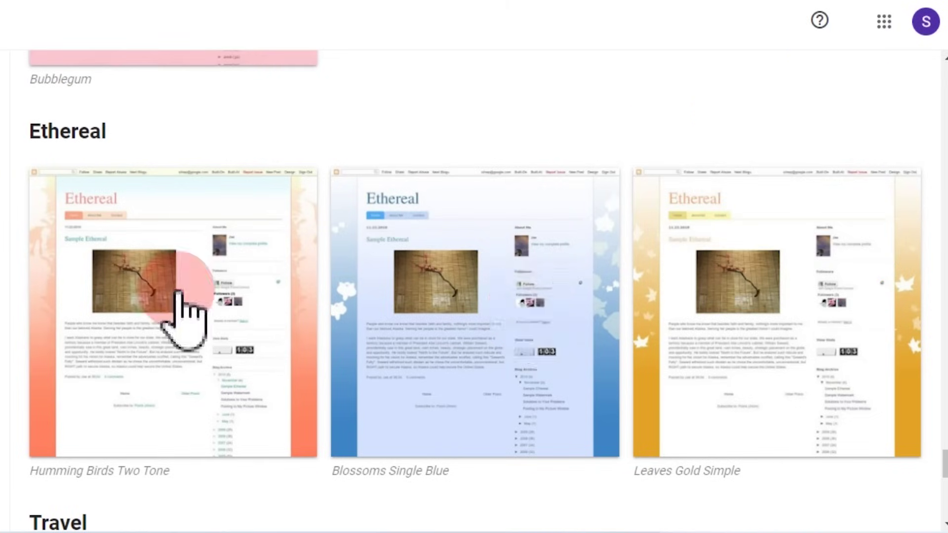
scroll(700, 395, "up", 10)
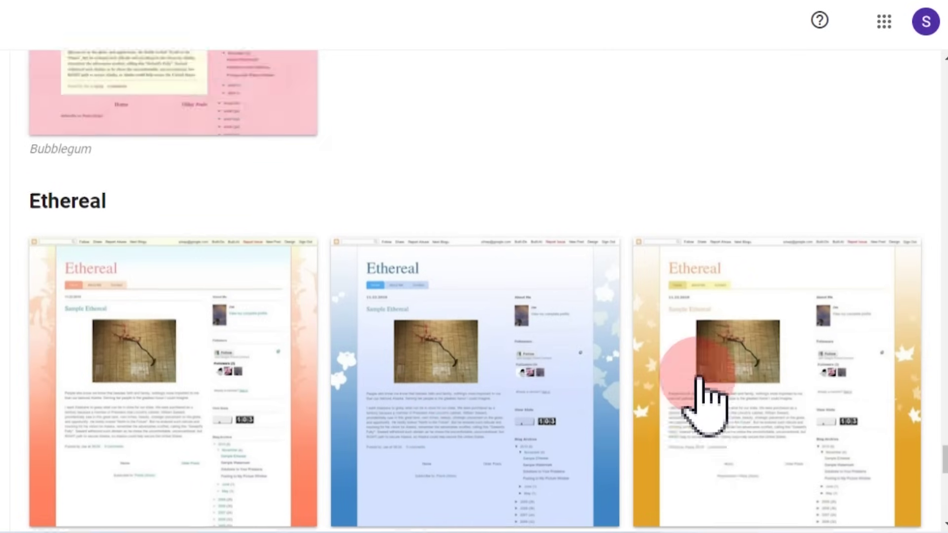
scroll(700, 381, "up", 5)
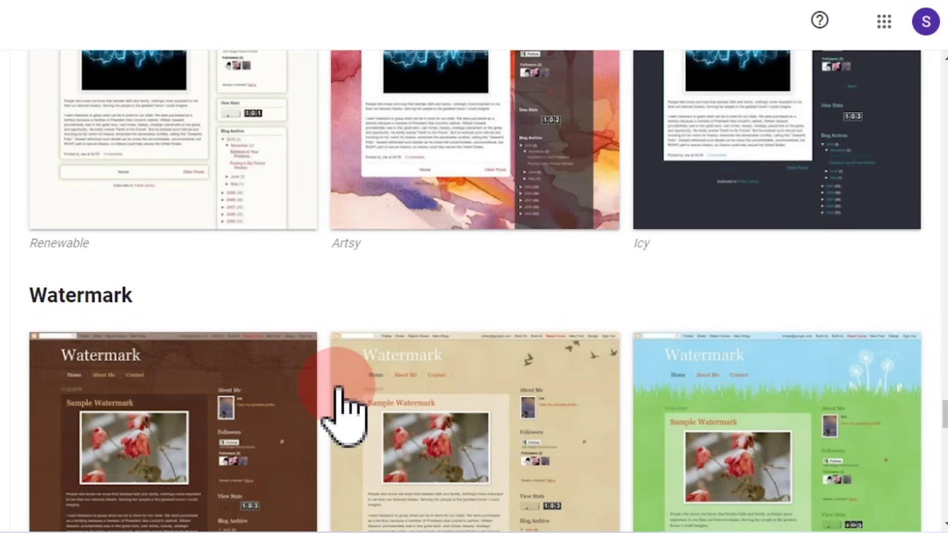
Step: Leave Blogger's theme gallery and switch to the EduFreeBie site tab
scroll(341, 409, "up", 15)
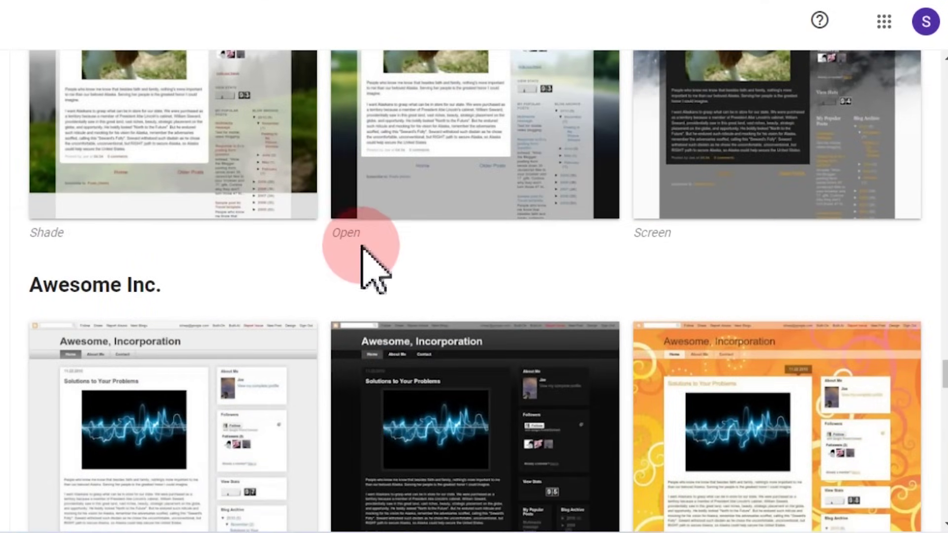
scroll(661, 346, "up", 2)
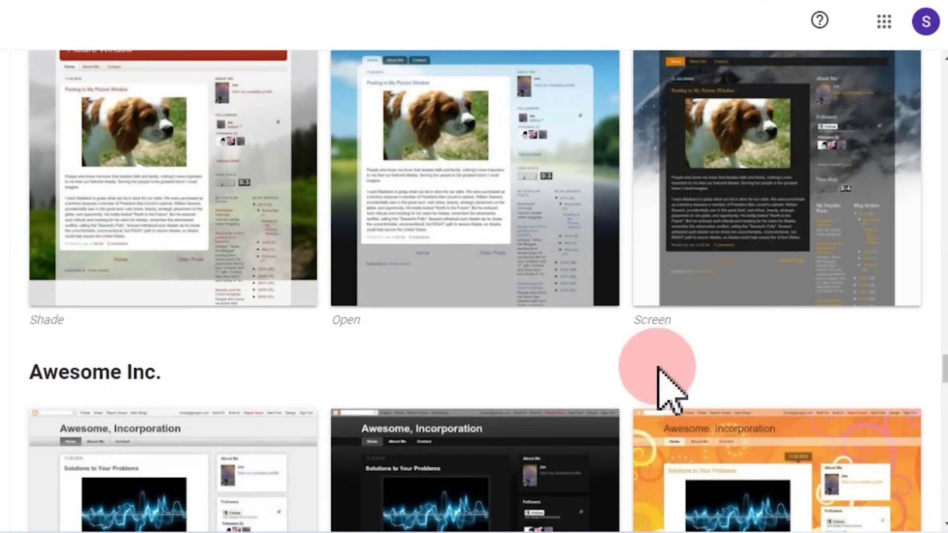
scroll(218, 321, "down", 7)
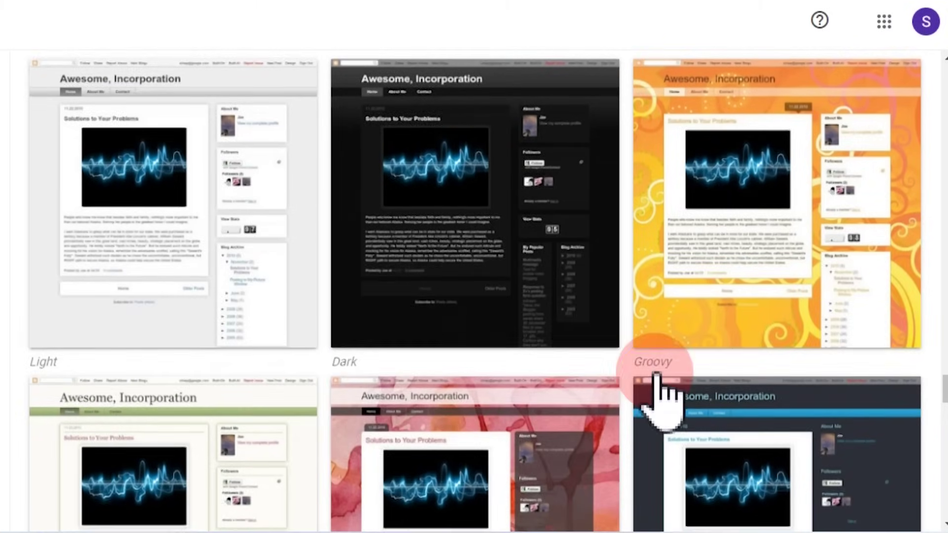
scroll(672, 493, "down", 4)
scroll(328, 516, "down", 6)
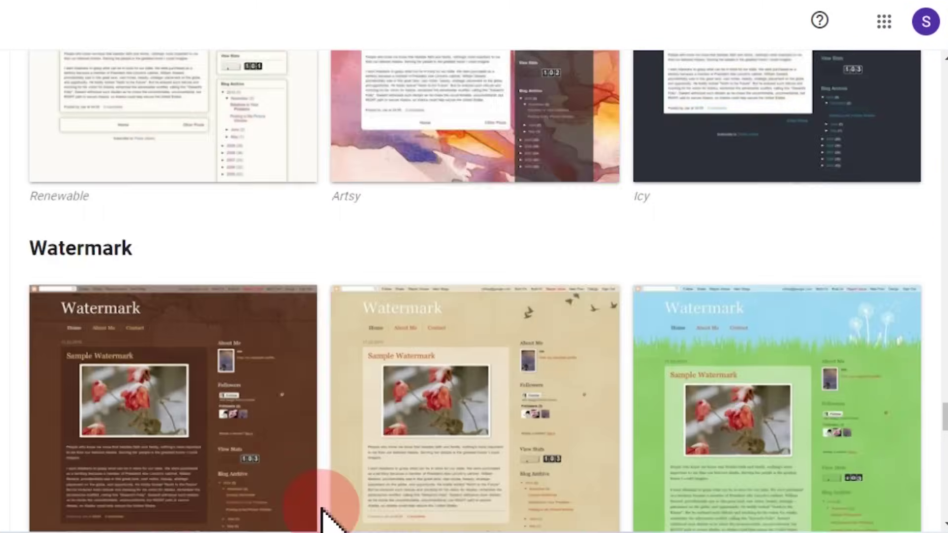
scroll(454, 306, "down", 8)
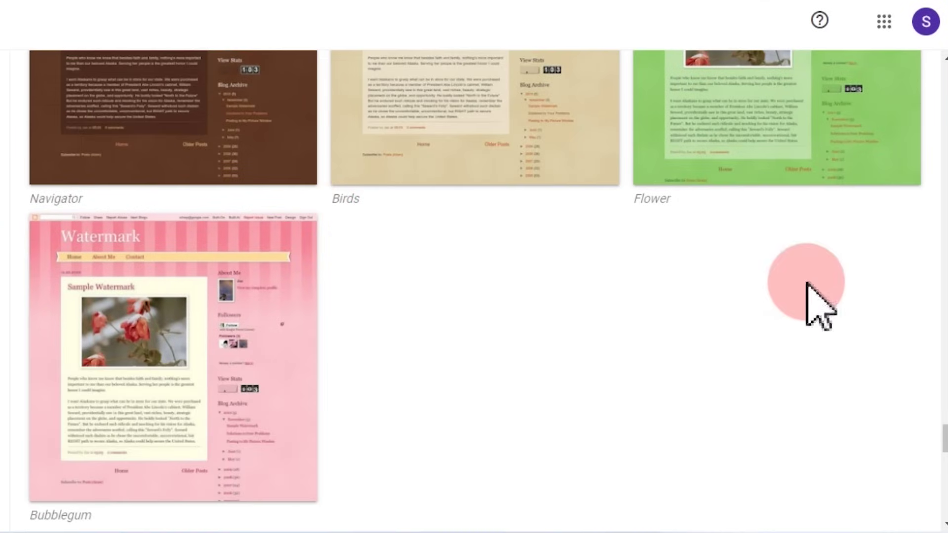
scroll(730, 279, "up", 5)
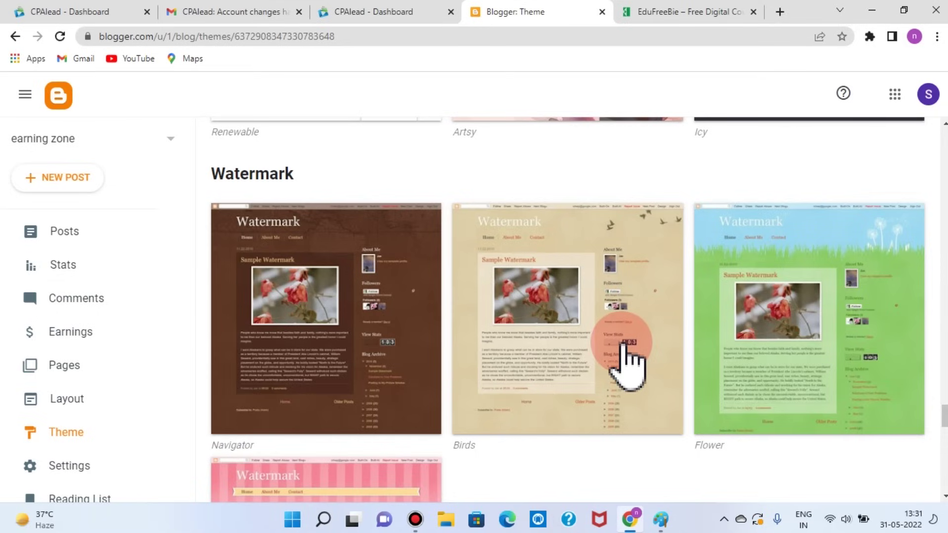
left_click(738, 11)
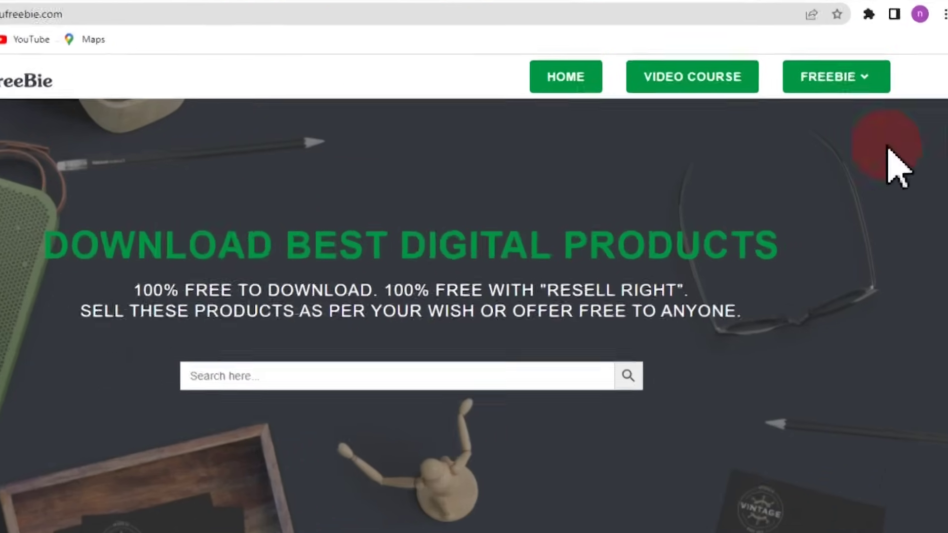
Step: Choose BLOGGER TEMPLATE from EduFreeBie's FREEBIE menu
left_click(859, 94)
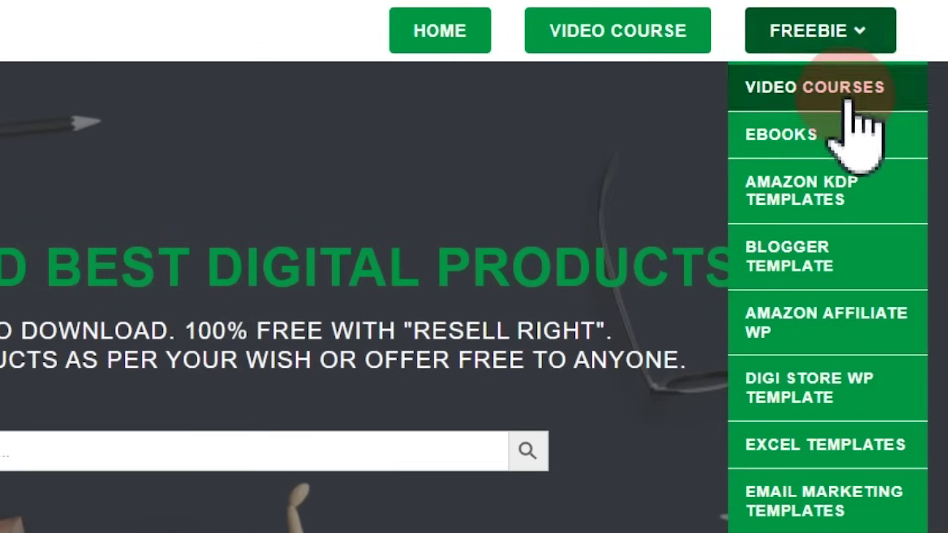
left_click(839, 262)
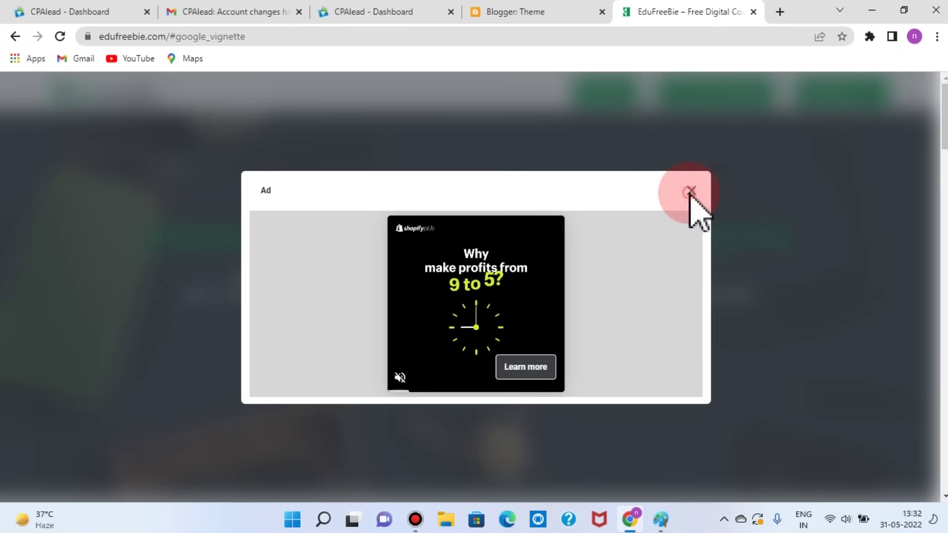
Step: Dismiss the full-page ad and browse the Blogger Template CPA lead listings
left_click(690, 191)
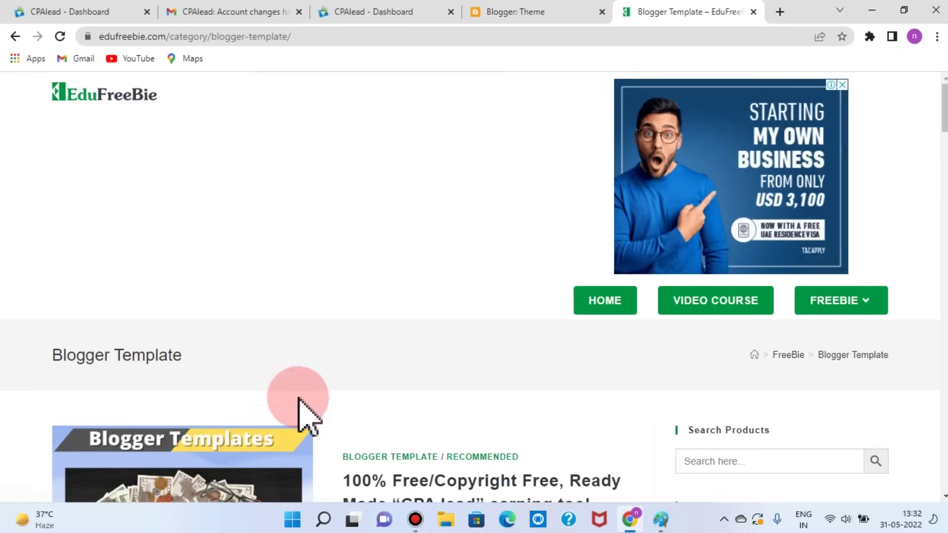
scroll(299, 399, "down", 3)
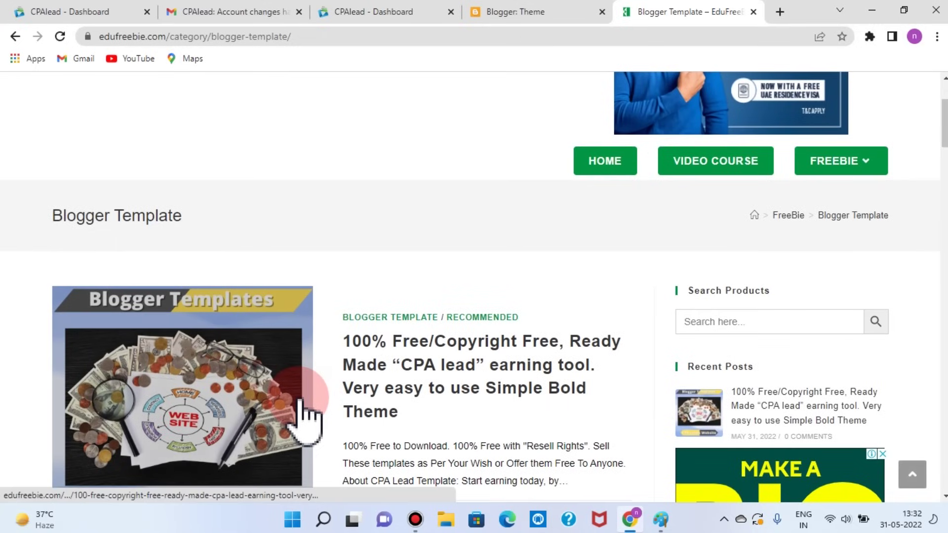
scroll(303, 415, "down", 2)
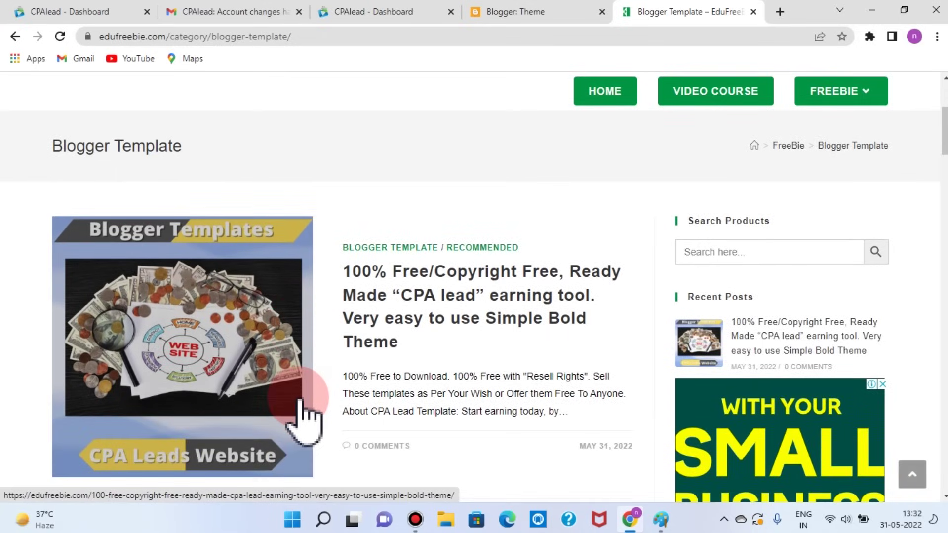
scroll(304, 415, "down", 2)
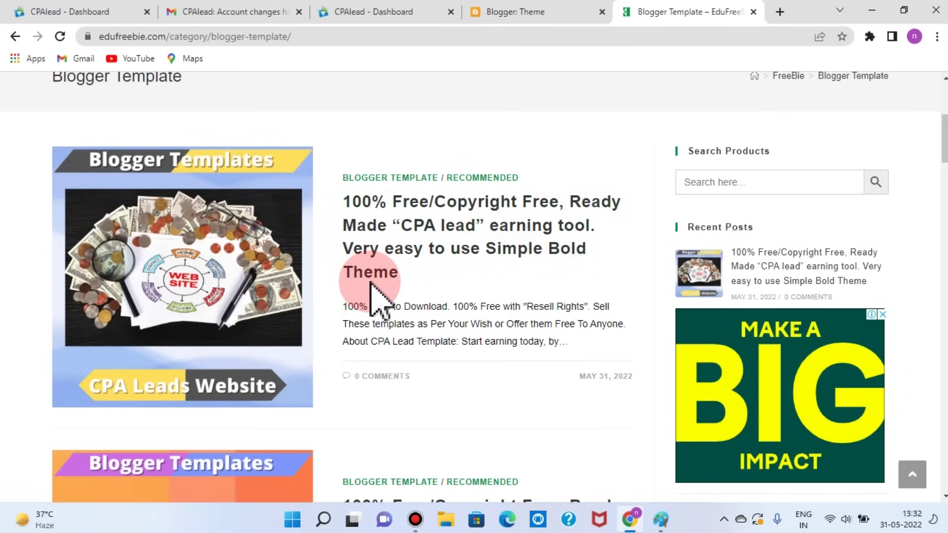
scroll(543, 182, "down", 3)
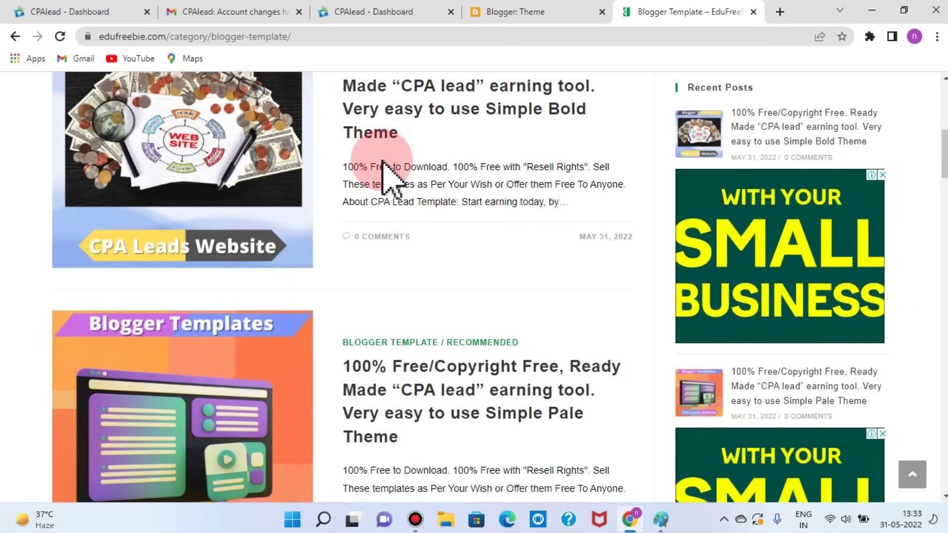
scroll(388, 174, "down", 4)
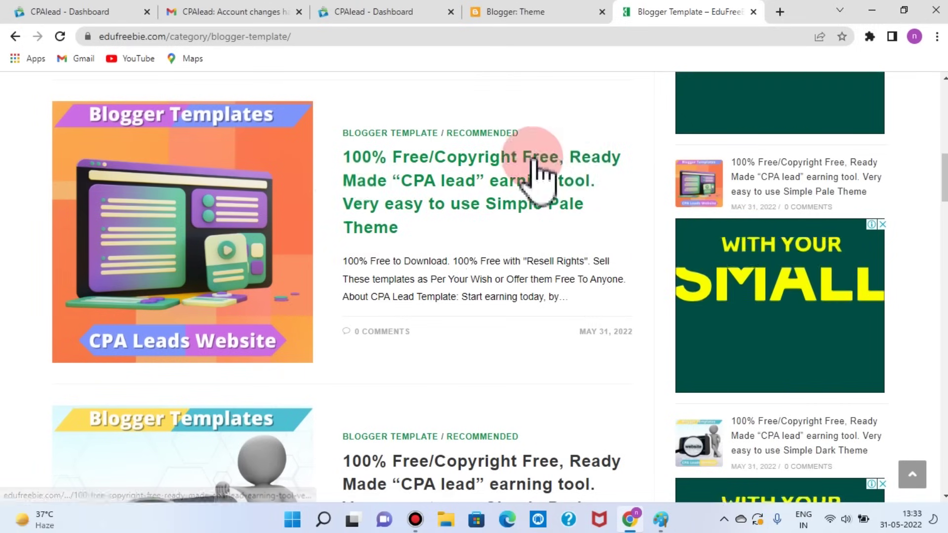
scroll(486, 275, "down", 4)
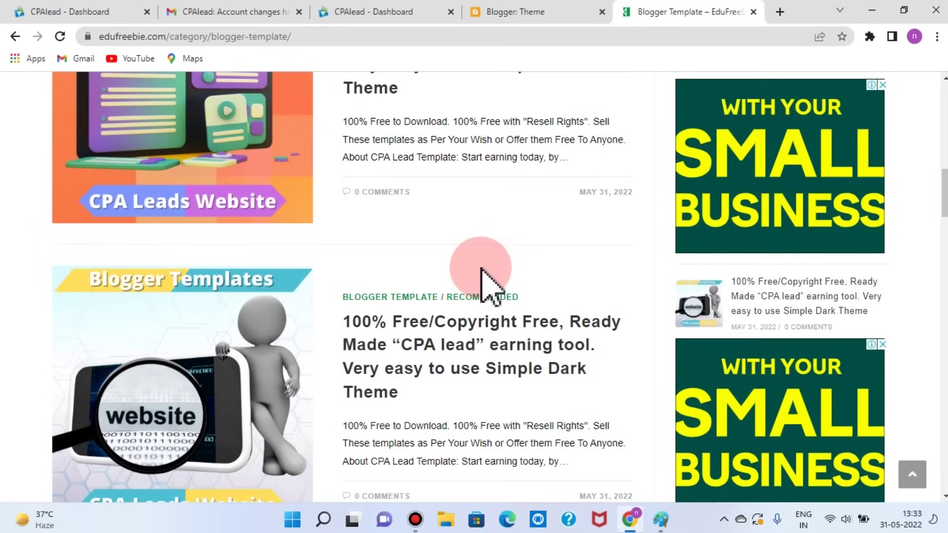
scroll(474, 282, "down", 1)
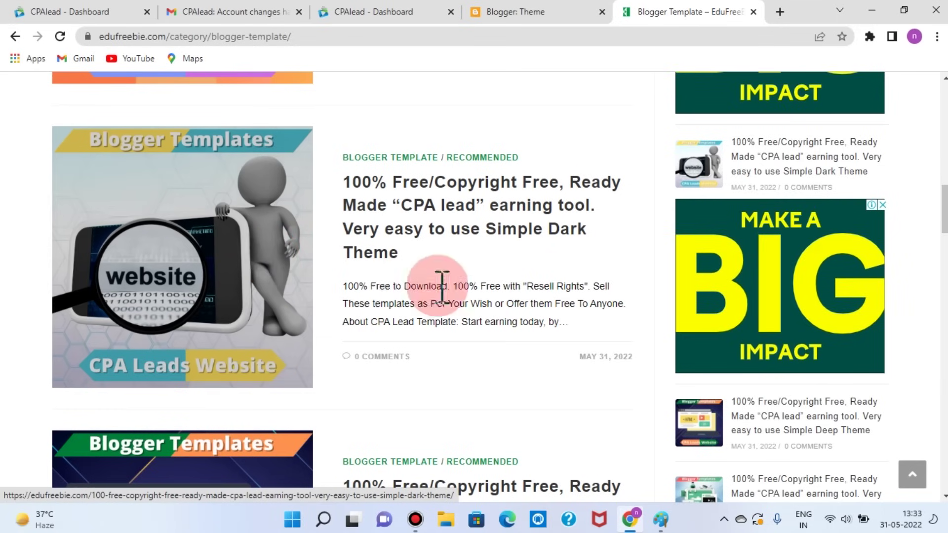
scroll(474, 296, "down", 4)
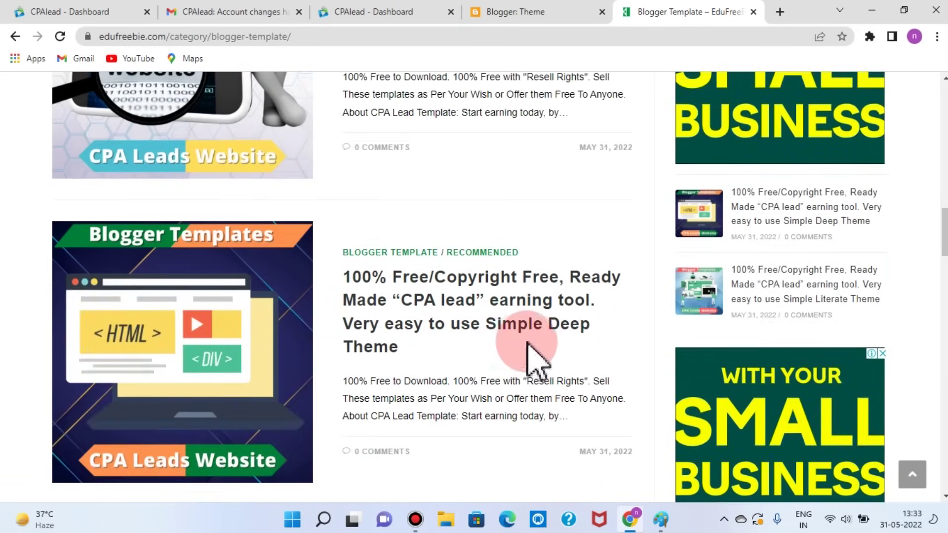
Step: Continue down the Blogger Template category to its pagination links
scroll(578, 339, "down", 7)
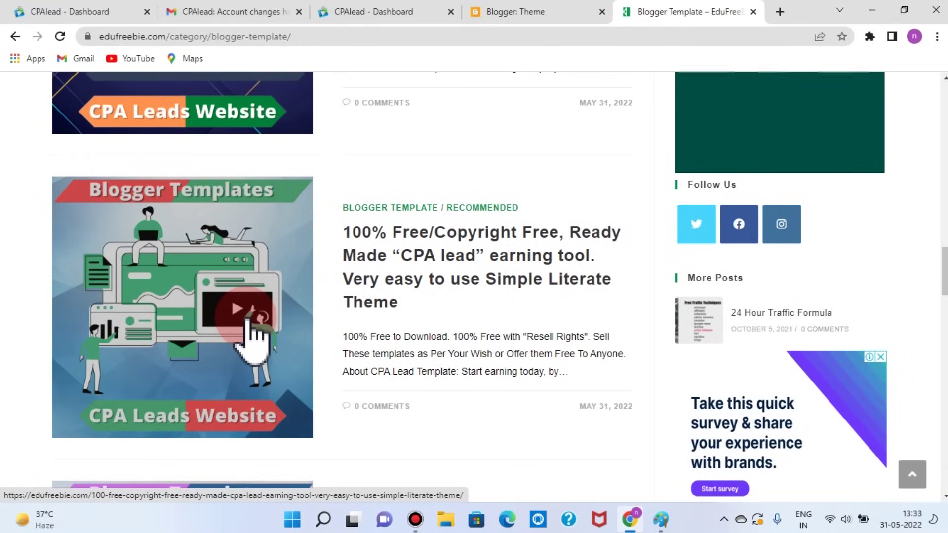
scroll(513, 341, "down", 7)
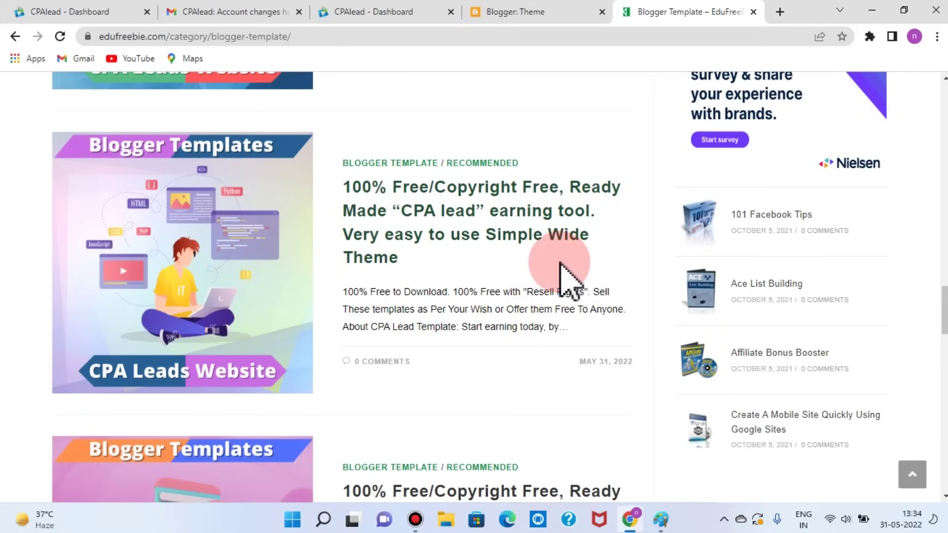
scroll(568, 276, "down", 6)
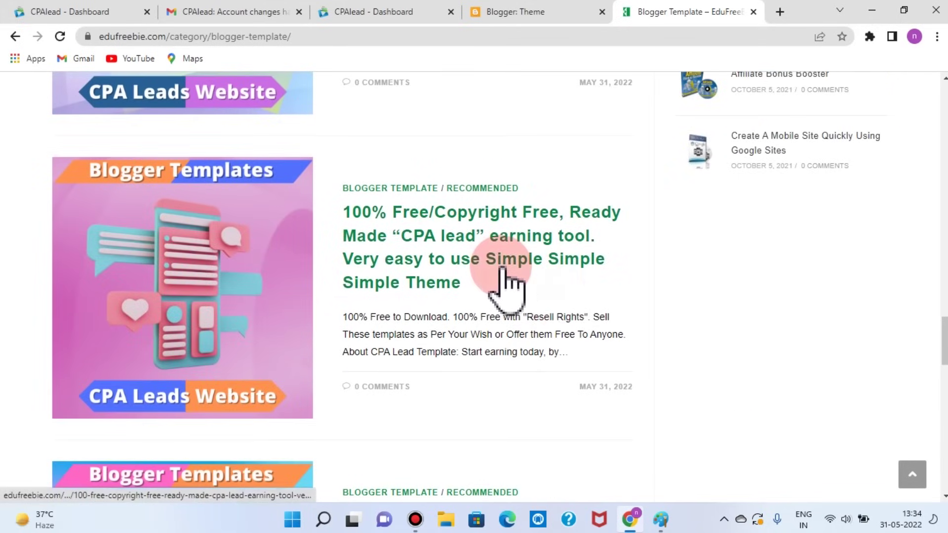
scroll(417, 336, "down", 8)
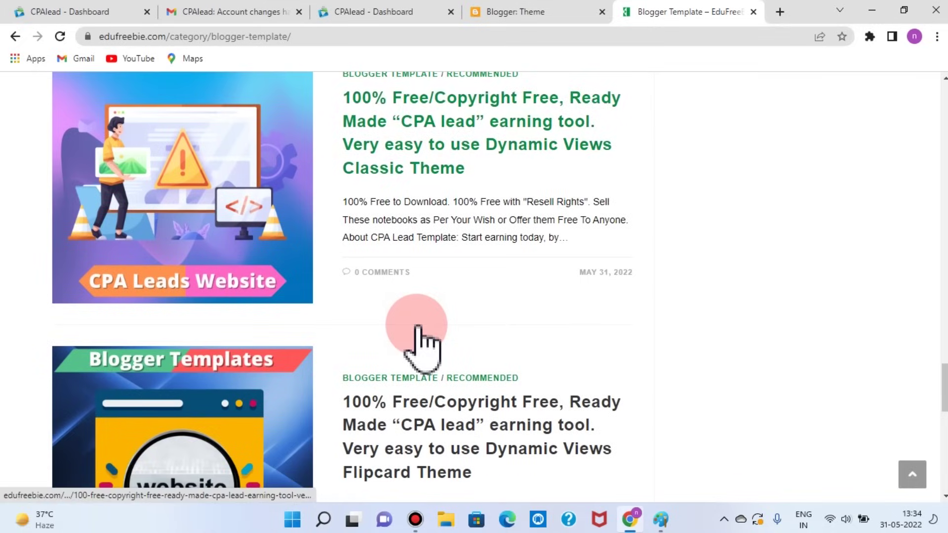
scroll(419, 335, "down", 4)
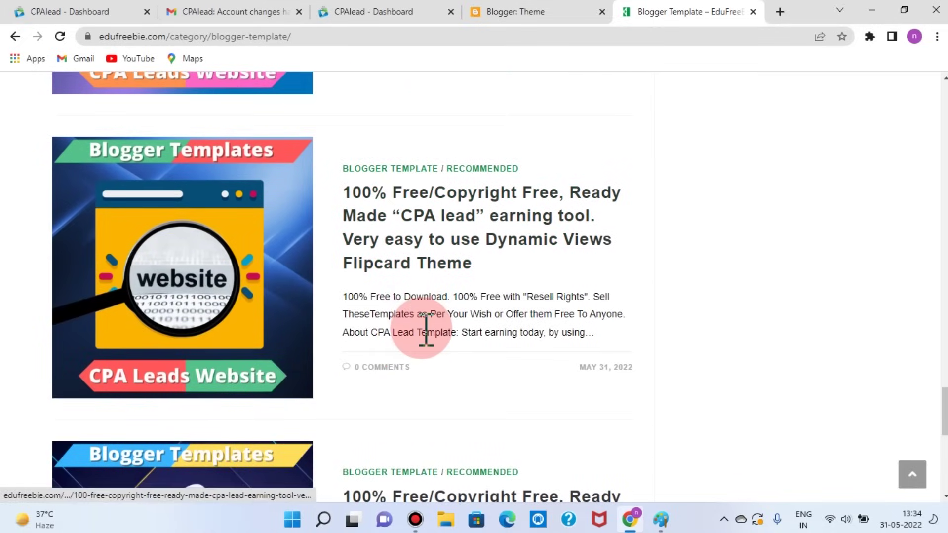
scroll(426, 330, "down", 3)
scroll(423, 336, "down", 3)
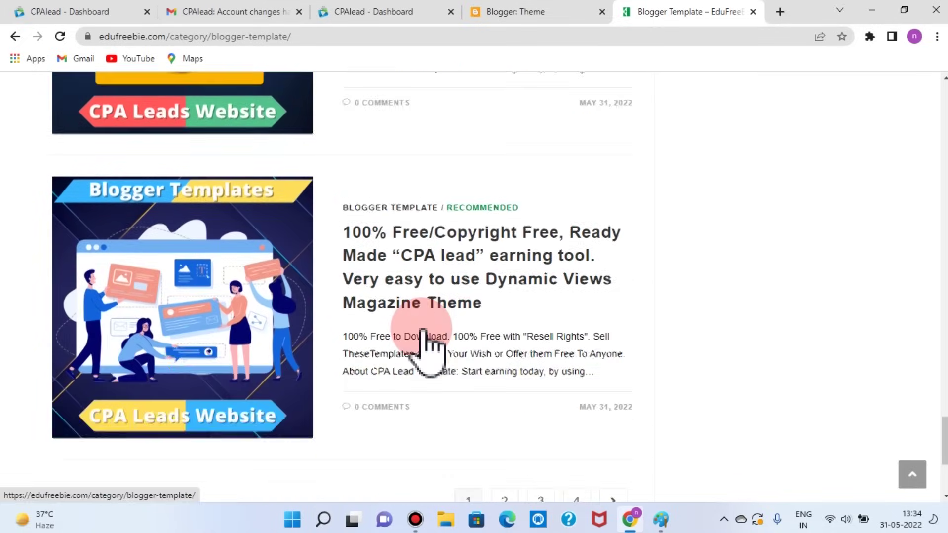
scroll(567, 446, "down", 2)
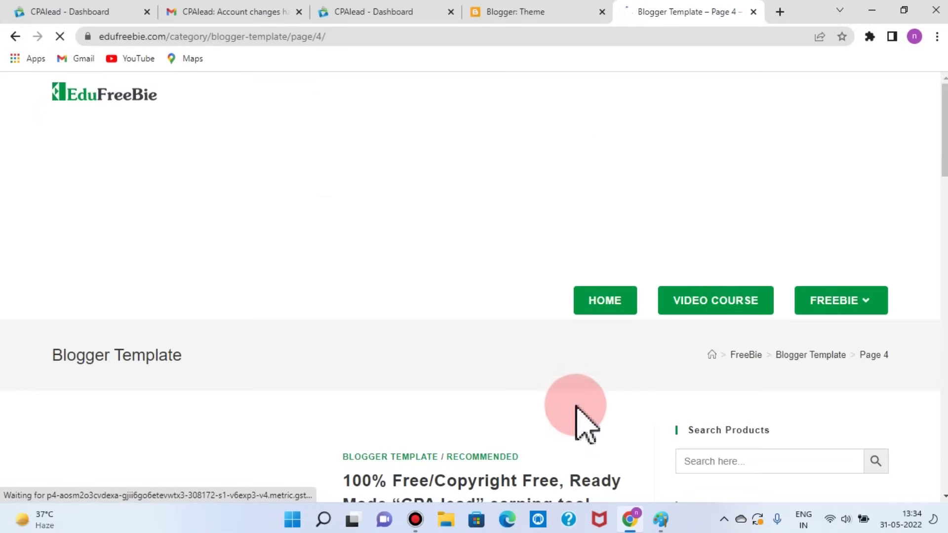
Step: Return to page 1 of the Blogger Template listings, headed by the Simple Bold Theme post
scroll(578, 410, "down", 5)
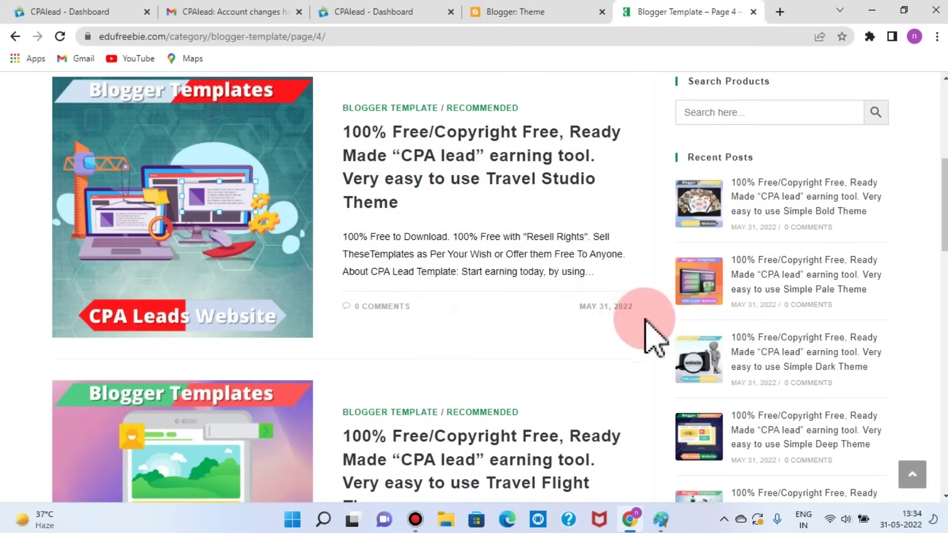
scroll(553, 346, "down", 5)
scroll(562, 329, "down", 2)
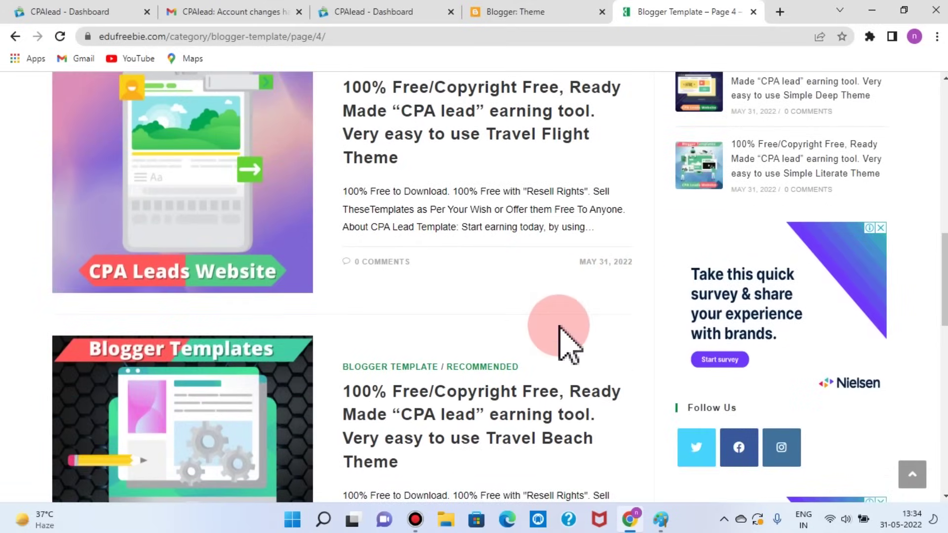
scroll(559, 327, "down", 5)
scroll(559, 326, "down", 5)
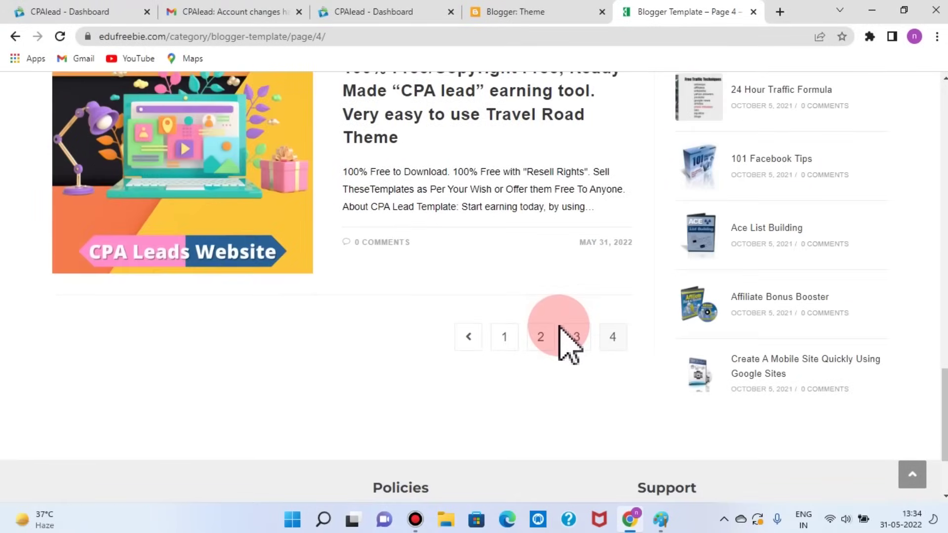
scroll(560, 326, "up", 15)
scroll(560, 327, "down", 10)
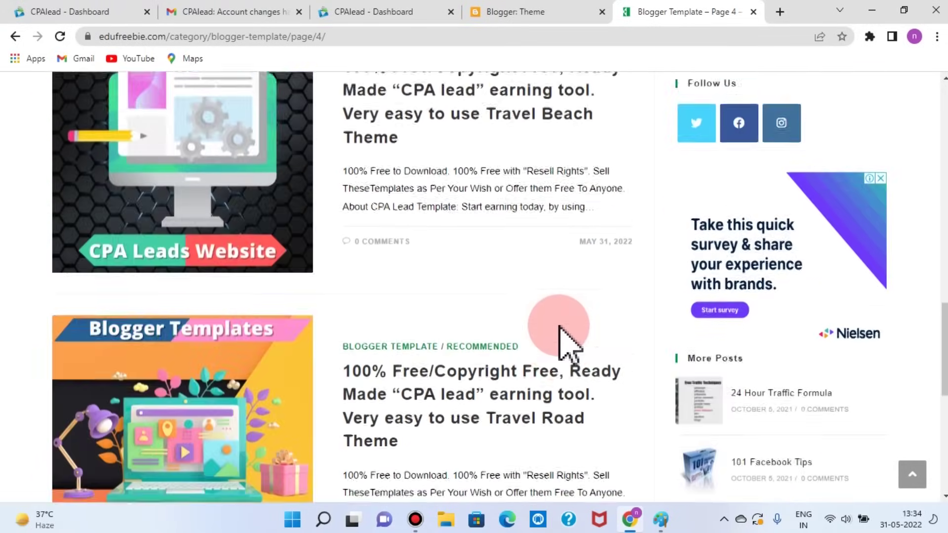
left_click(513, 342)
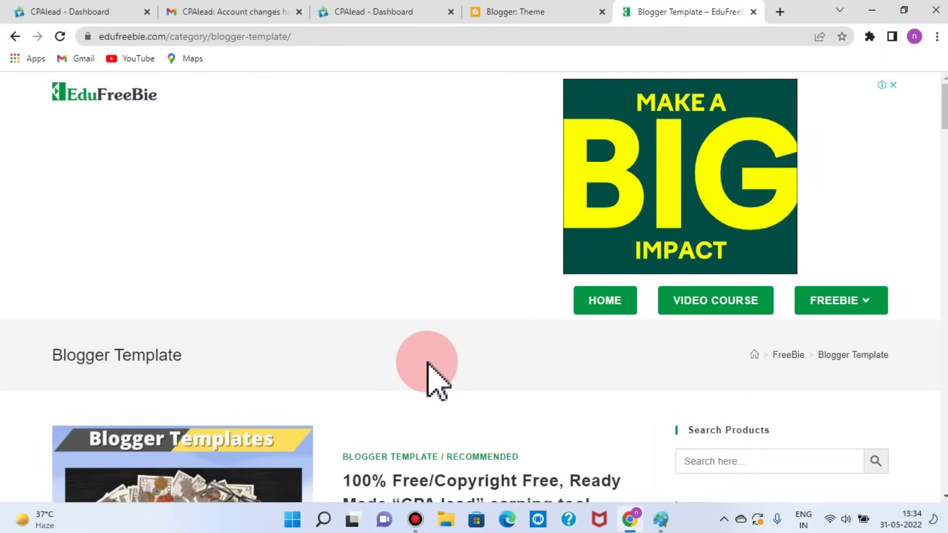
scroll(427, 363, "down", 4)
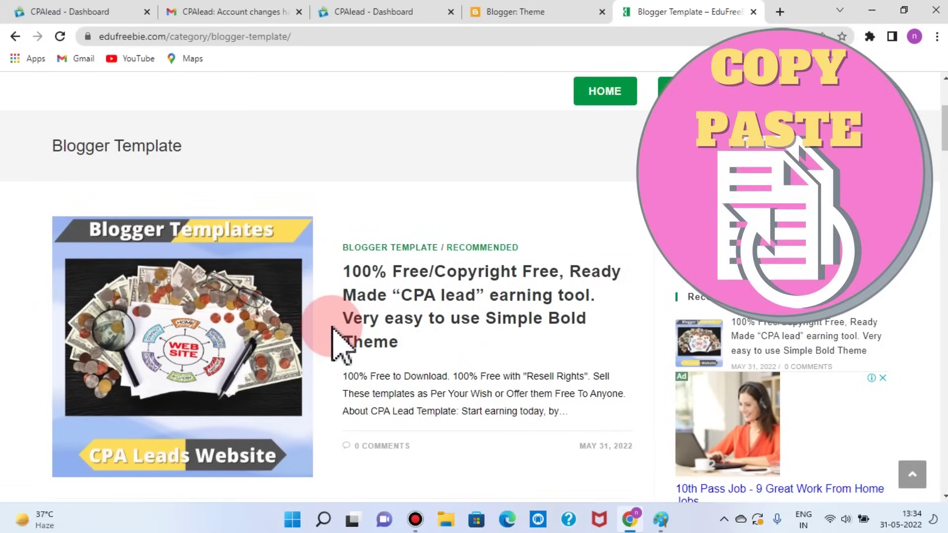
Step: Open the Simple Bold theme post and its Free Download file, Simple Bold.txt
left_click(253, 345)
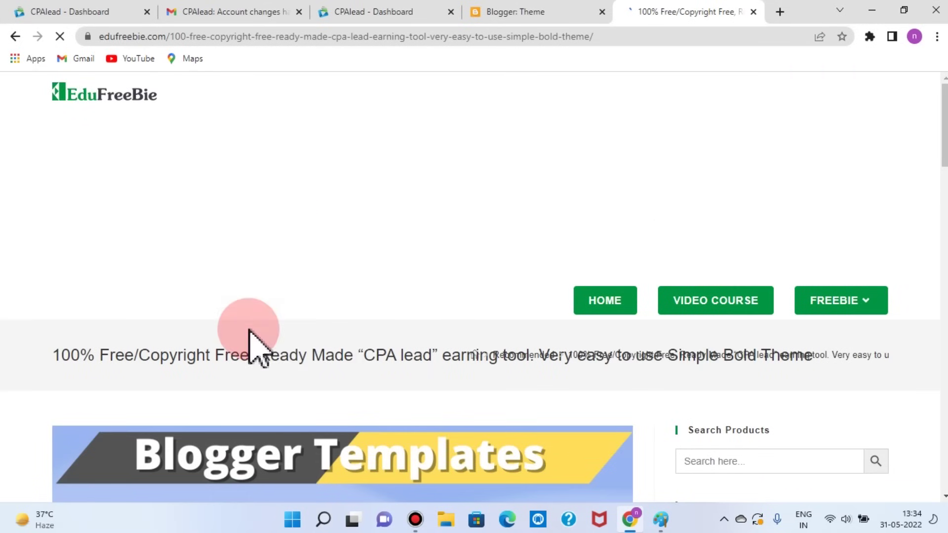
scroll(348, 348, "down", 5)
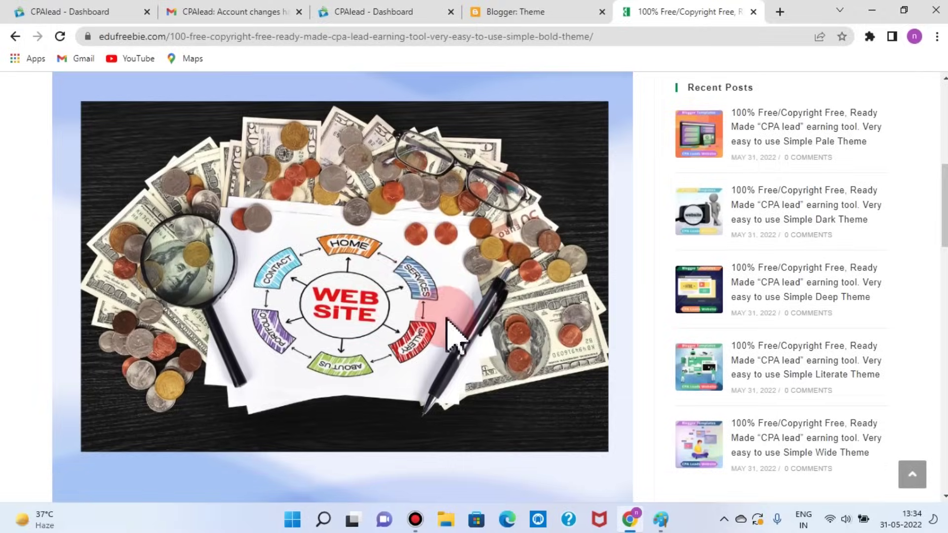
scroll(445, 317, "down", 5)
scroll(447, 327, "down", 3)
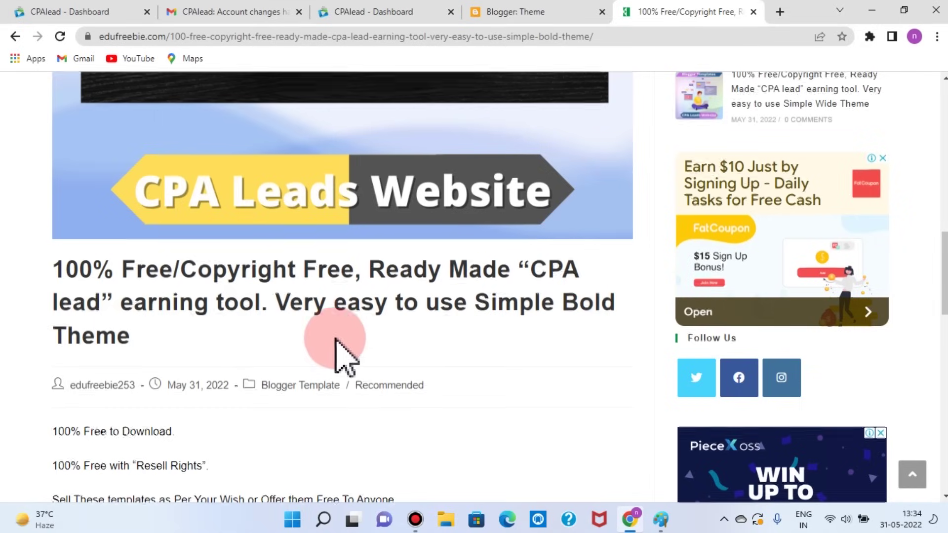
scroll(334, 339, "down", 3)
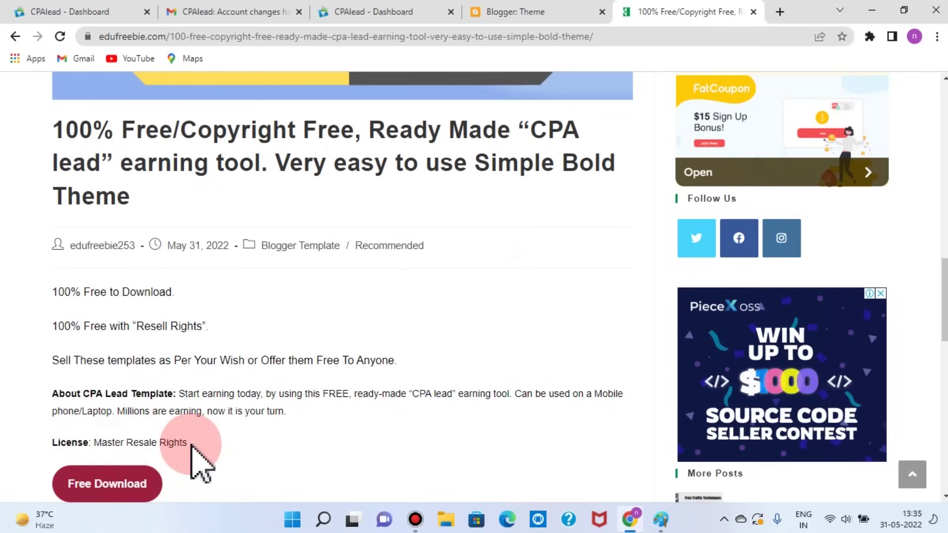
left_click(99, 490)
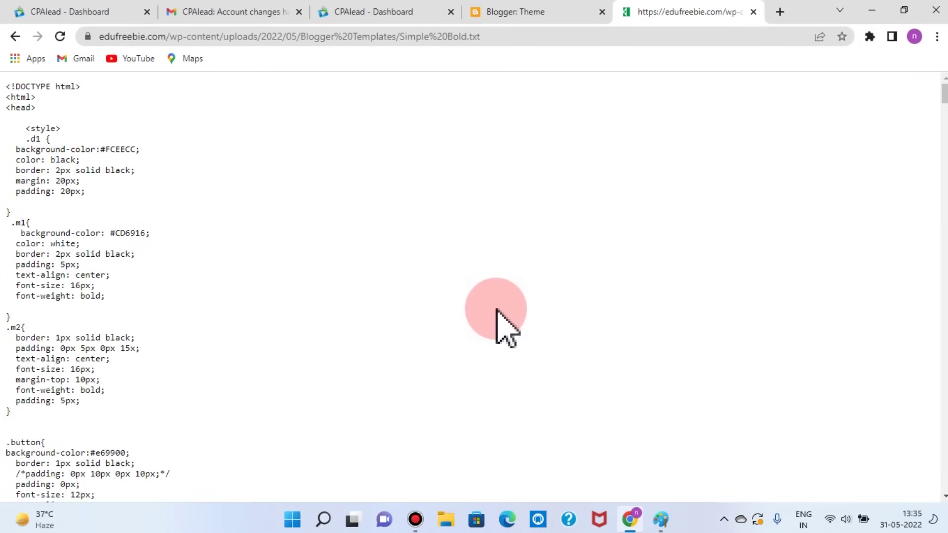
Step: Select all of the Simple Bold template code, from the file's end to the top
scroll(496, 310, "down", 10)
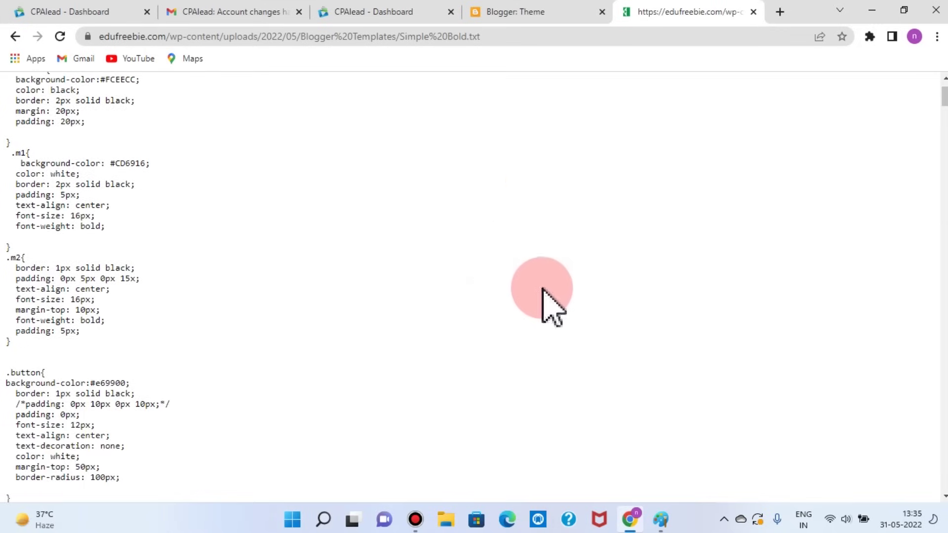
scroll(689, 344, "down", 15)
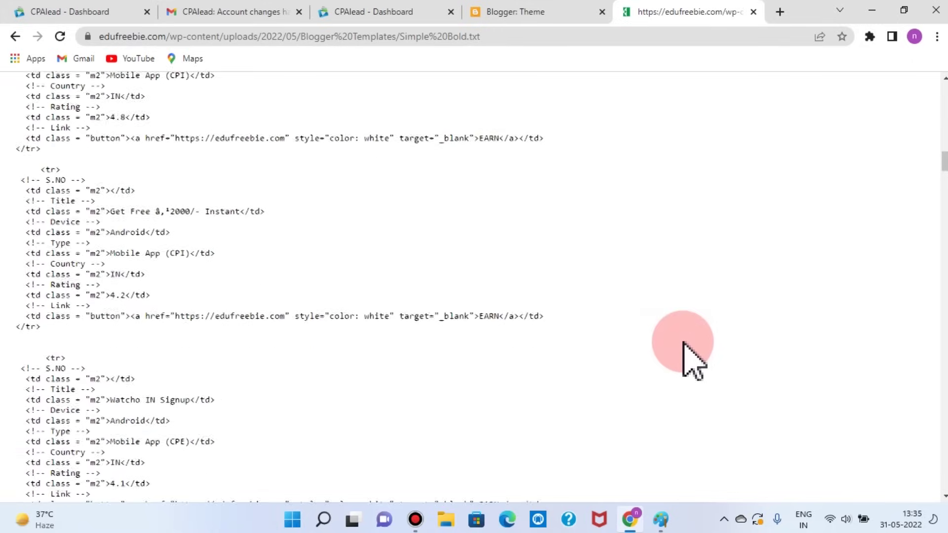
scroll(690, 344, "down", 15)
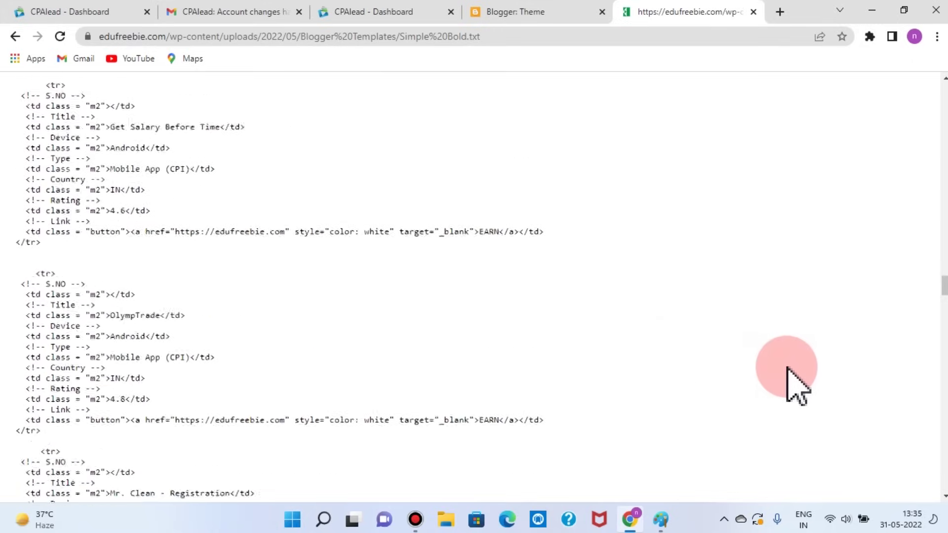
scroll(788, 369, "down", 15)
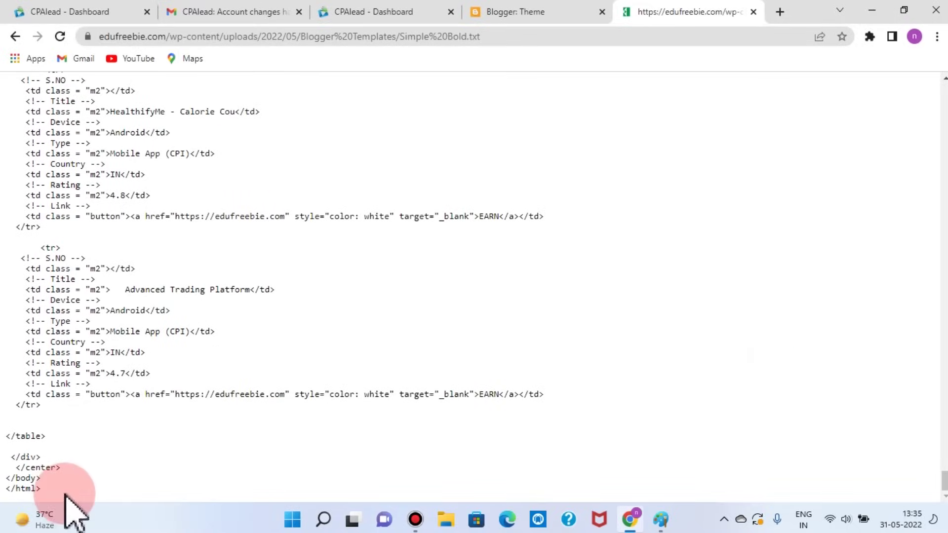
left_click_drag(57, 493, 2, 30)
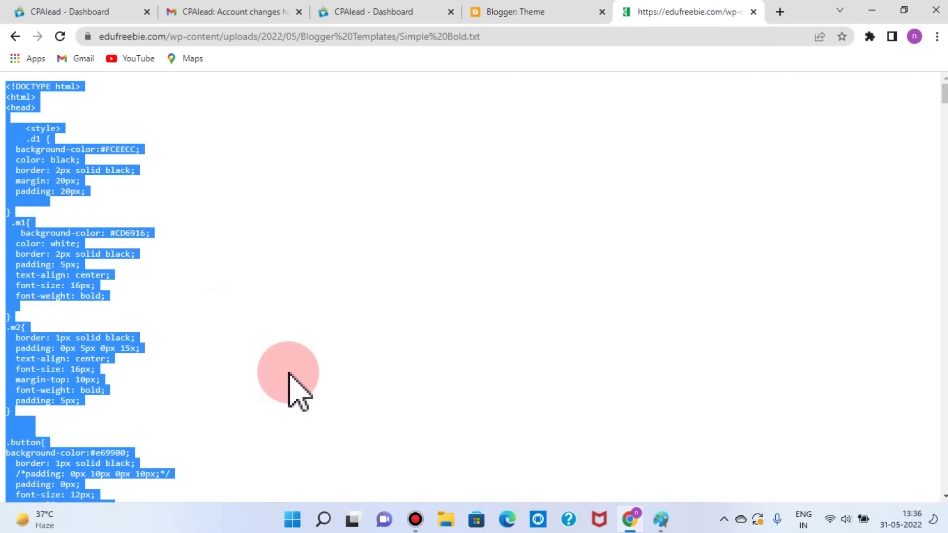
Step: Return to the blog's Theme page and scroll the gallery to the Simple themes: Bold, Simply Simple, Pale
left_click(500, 14)
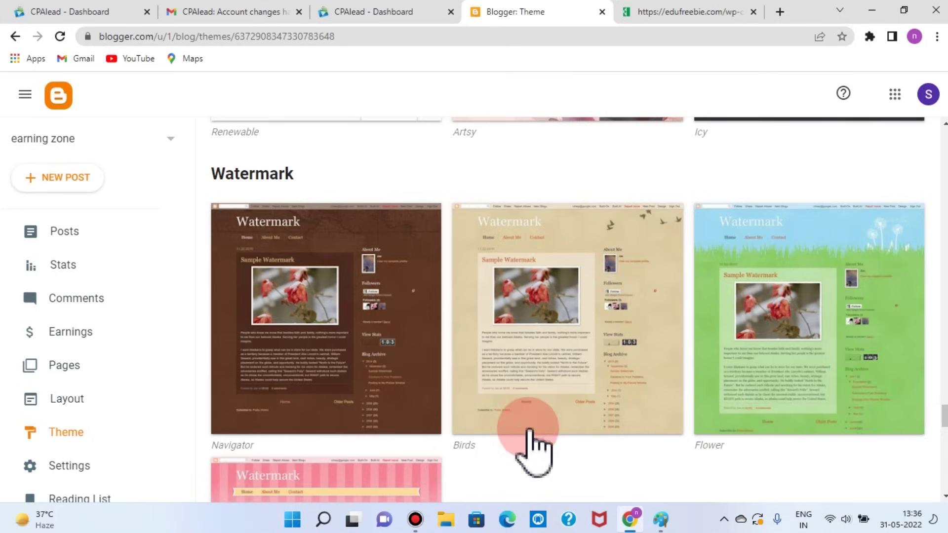
scroll(291, 410, "up", 15)
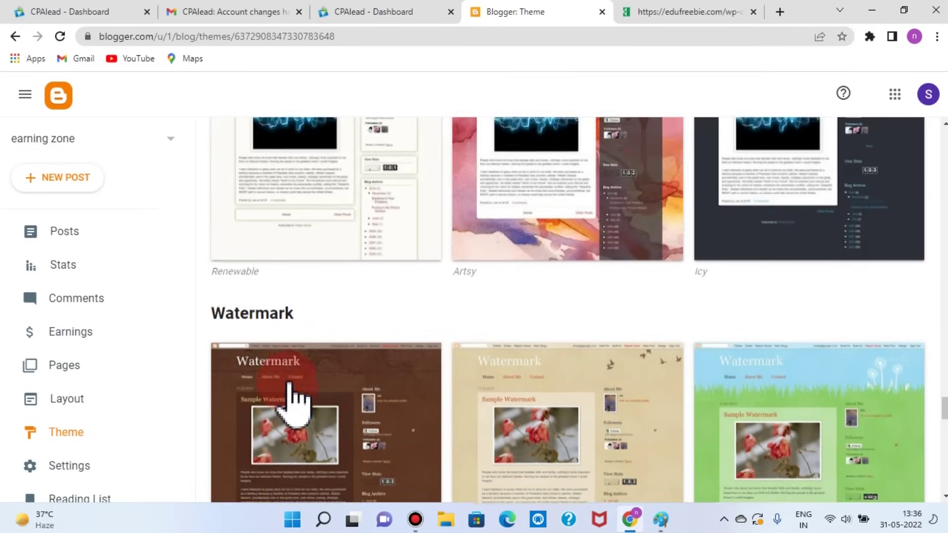
scroll(417, 375, "up", 10)
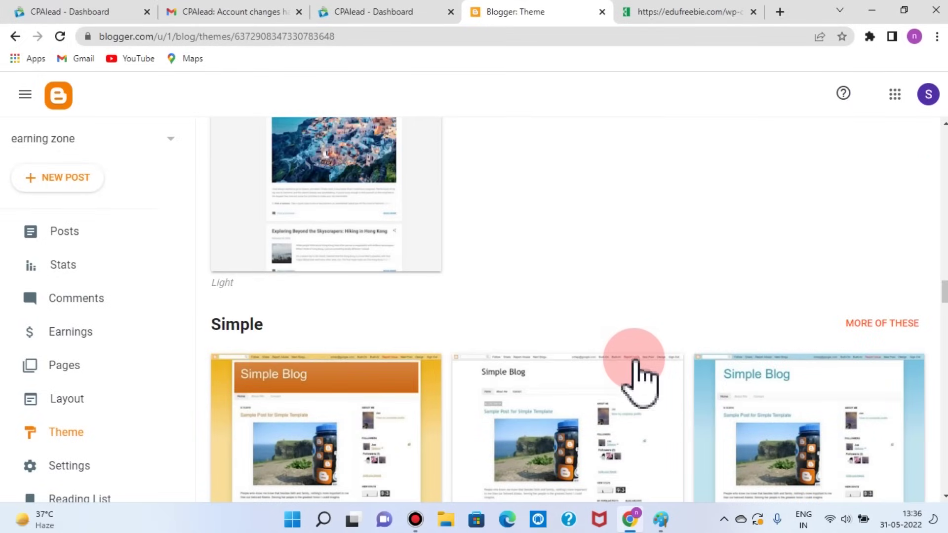
scroll(635, 381, "down", 7)
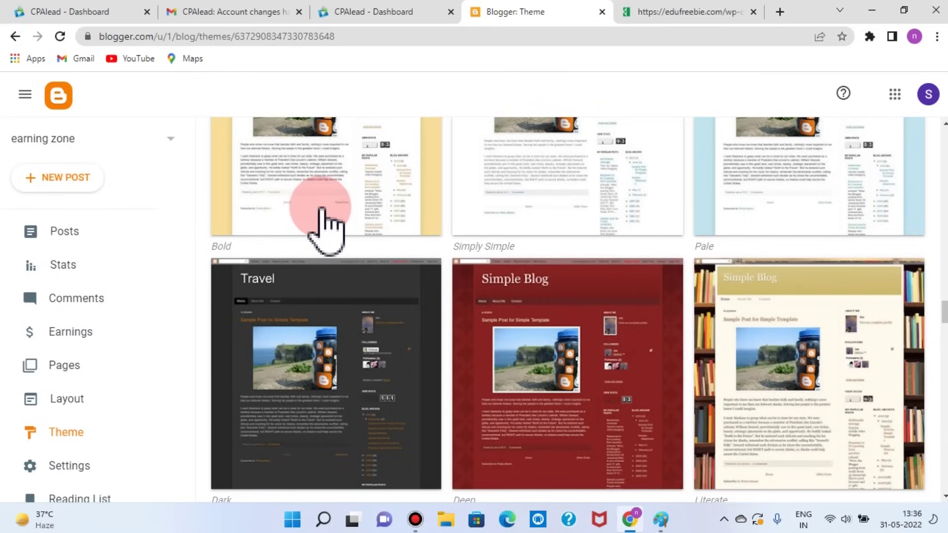
scroll(321, 220, "up", 3)
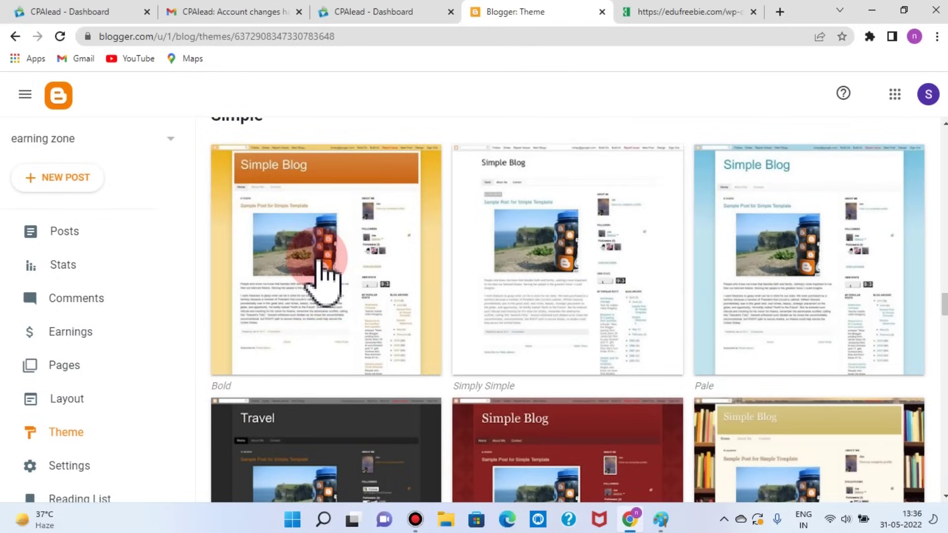
Step: Apply the Simple Bold theme to the earning zone blog and dismiss the gadgets notice
left_click(320, 259)
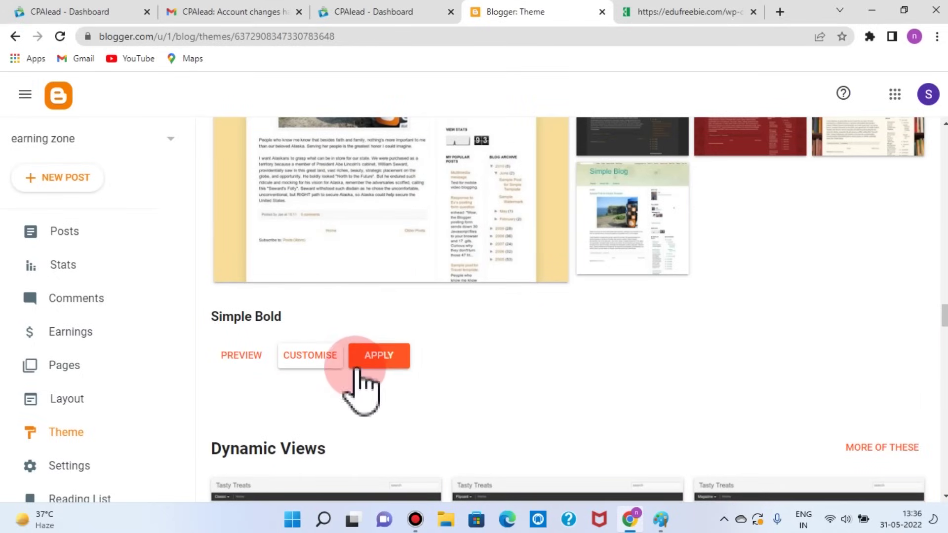
left_click(379, 363)
left_click(582, 328)
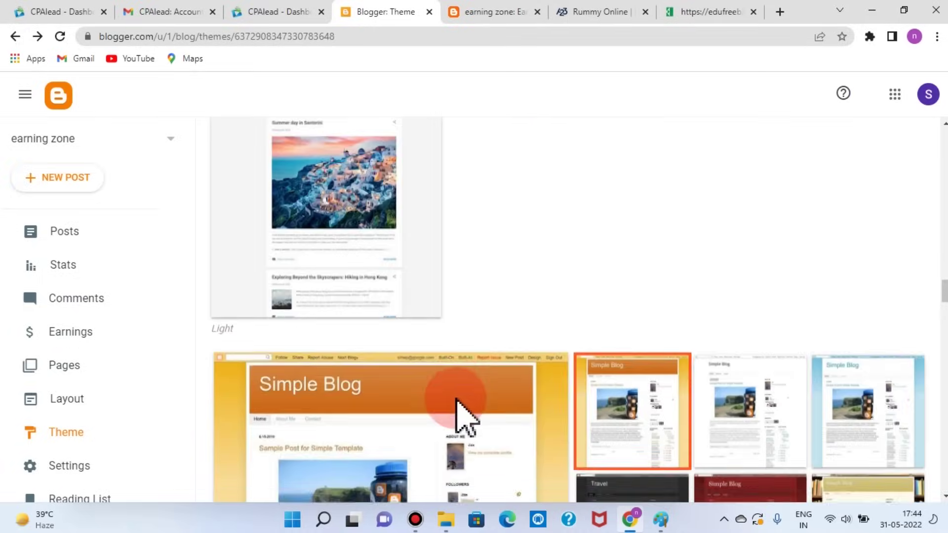
scroll(459, 417, "up", 15)
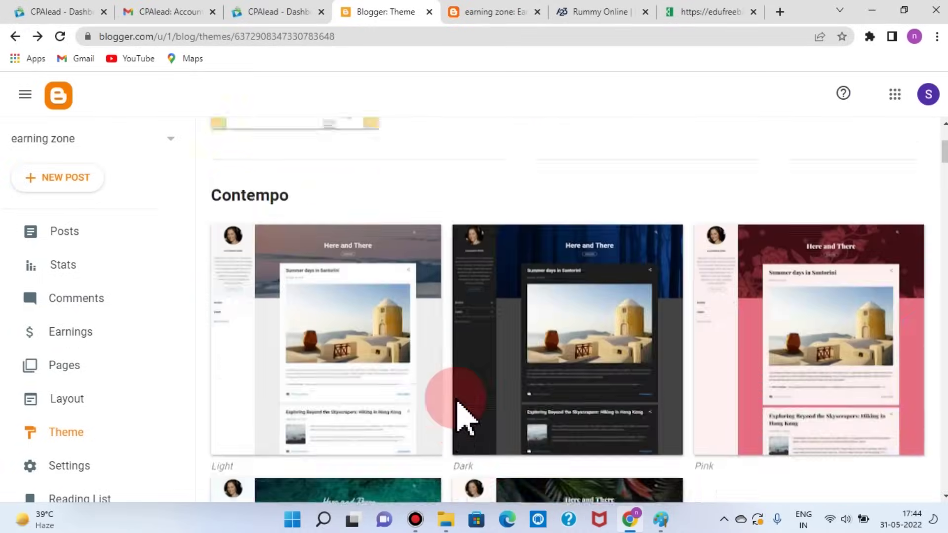
scroll(456, 415, "up", 5)
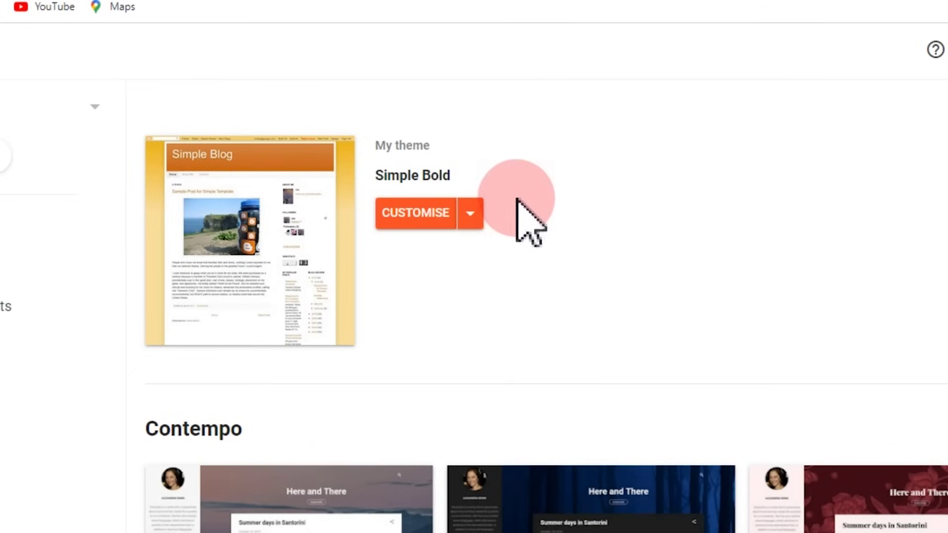
Step: Set the blog's mobile setting to Desktop so Simple Bold also shows on phones, and save
left_click(470, 214)
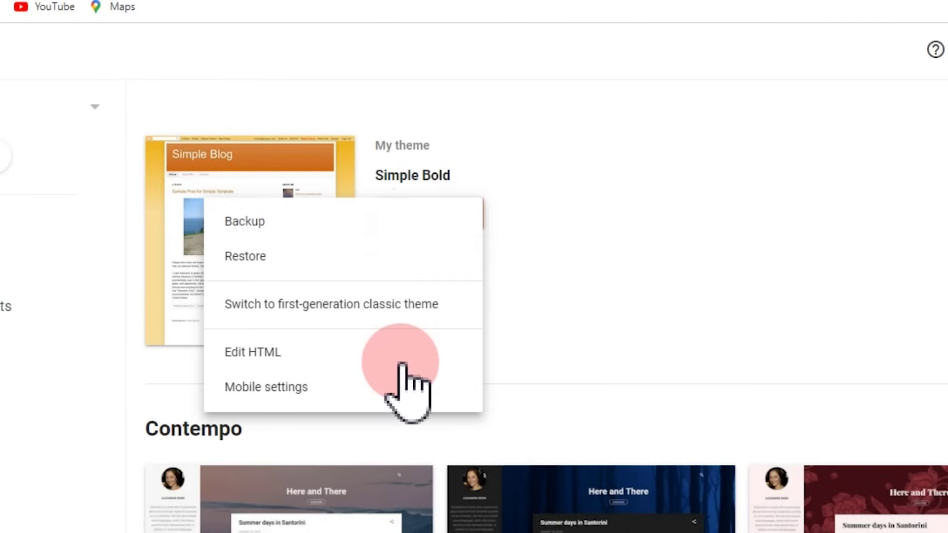
left_click(309, 387)
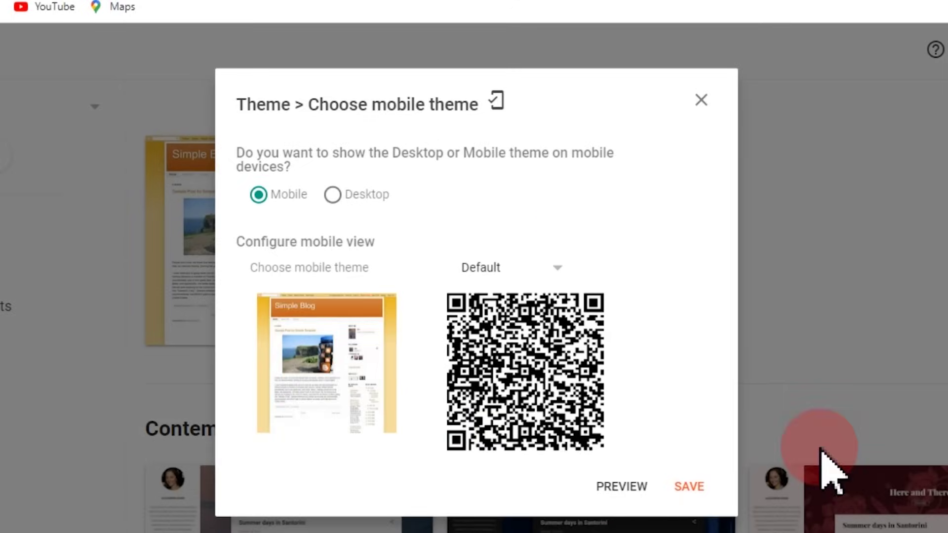
left_click(332, 194)
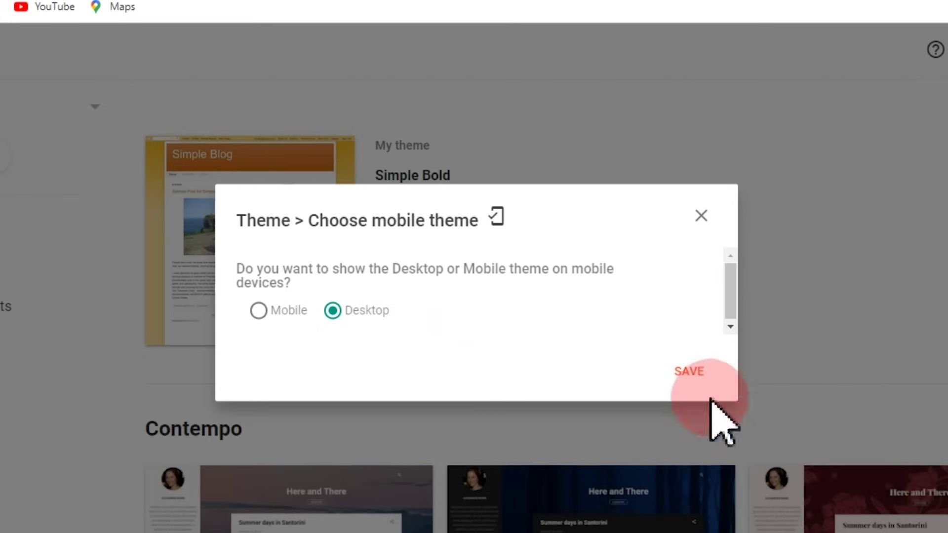
left_click(689, 372)
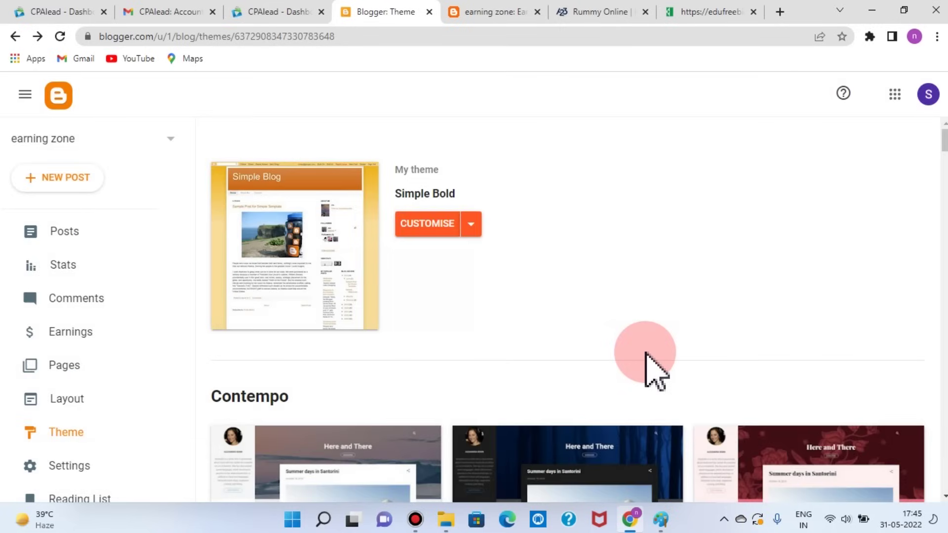
scroll(645, 353, "down", 10)
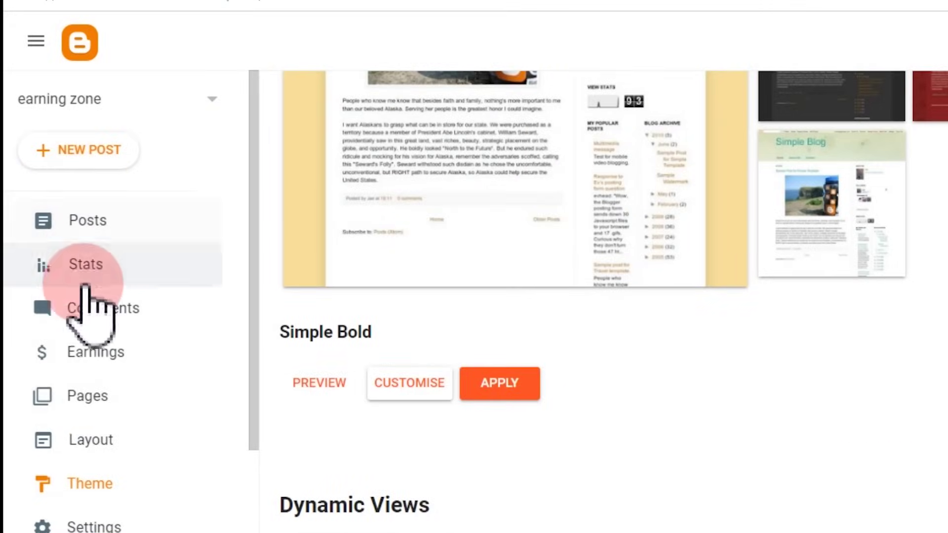
Step: Create a new blog page and paste 'Earning Zone' as its title
left_click(88, 394)
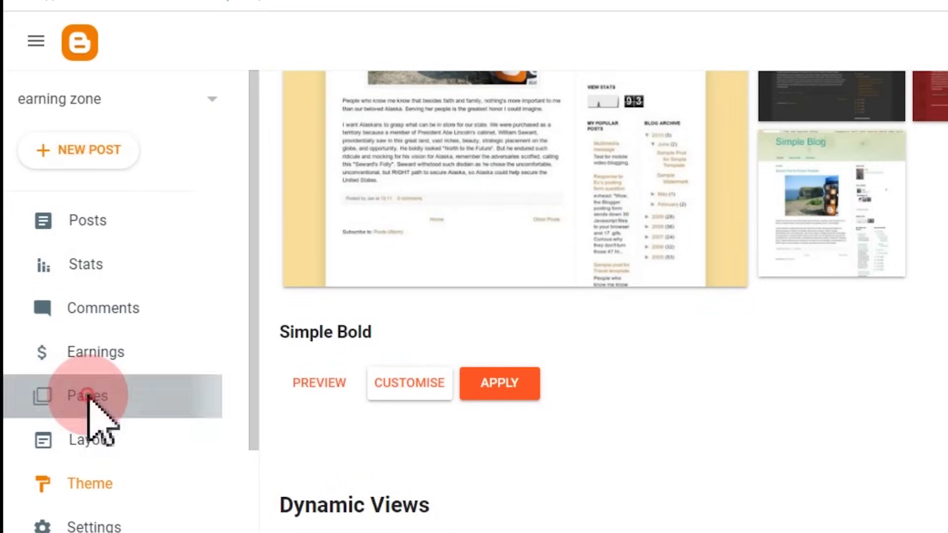
left_click(101, 153)
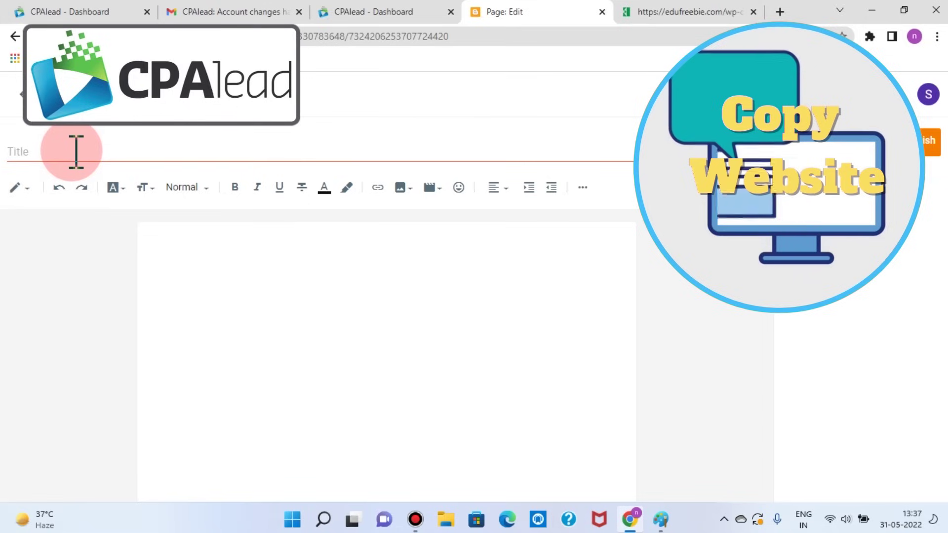
left_click(15, 152)
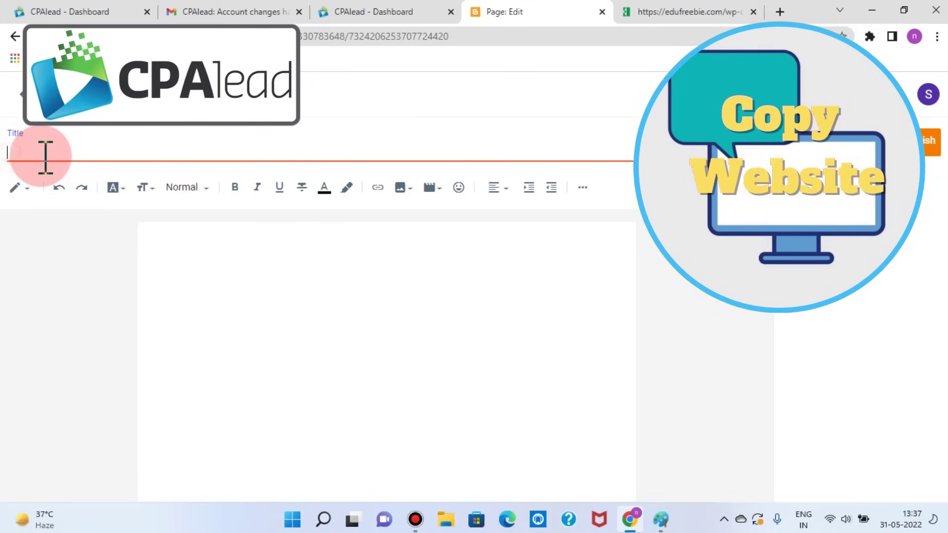
type("Earning Zone")
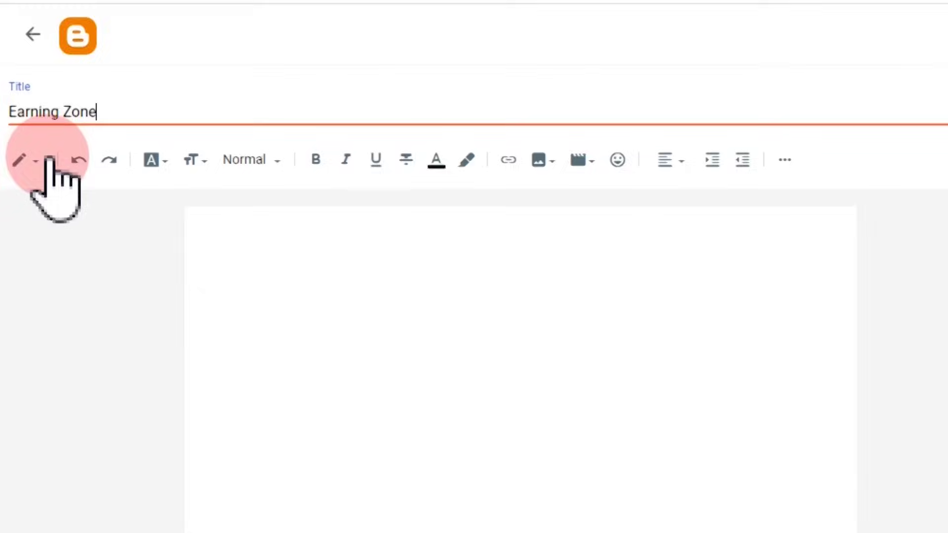
left_click(15, 189)
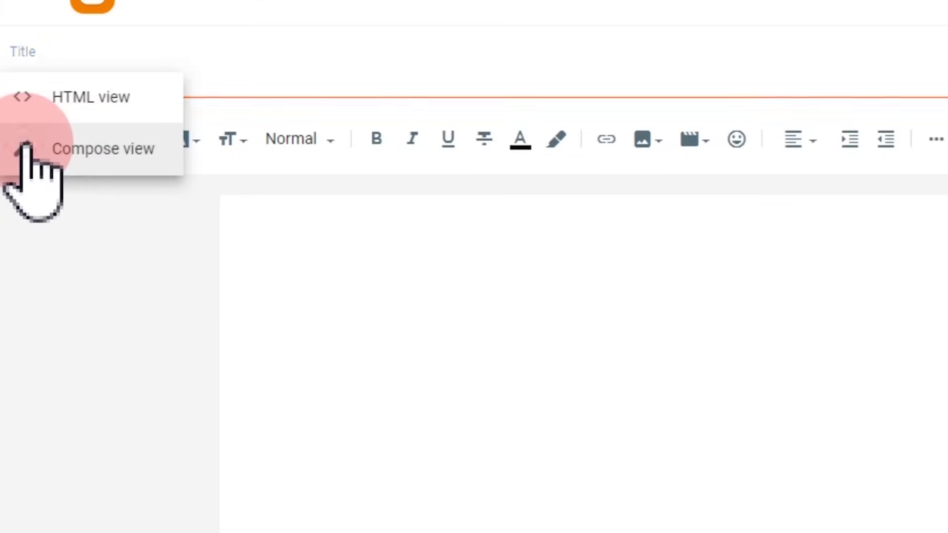
Step: In HTML view, replace the placeholder <p>&nbsp;</p> with the copied EduFreeBie offer-table code
left_click(113, 99)
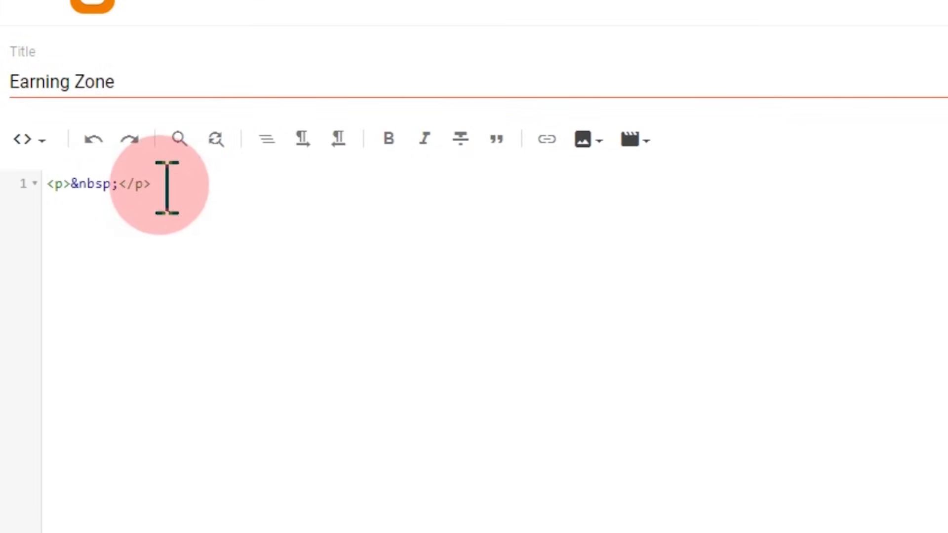
left_click_drag(157, 184, 103, 184)
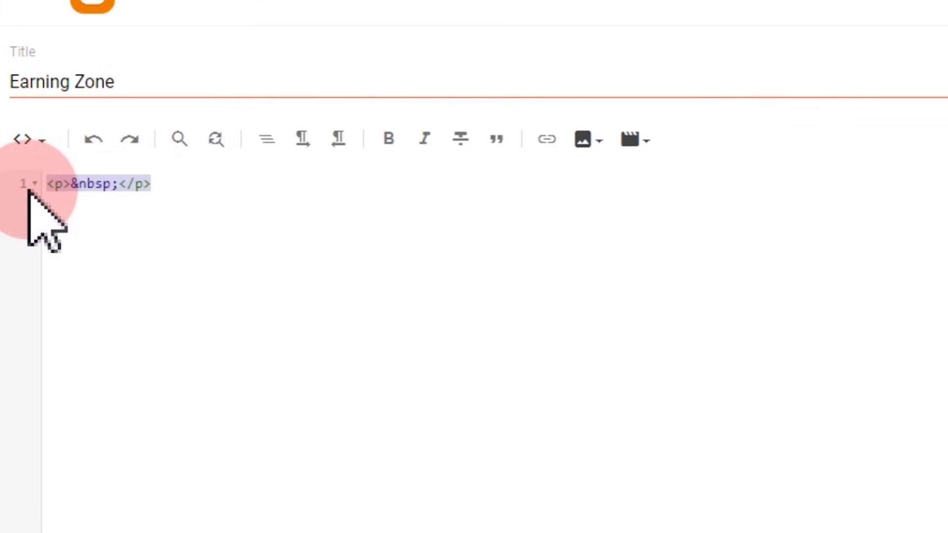
right_click(148, 227)
left_click(144, 367)
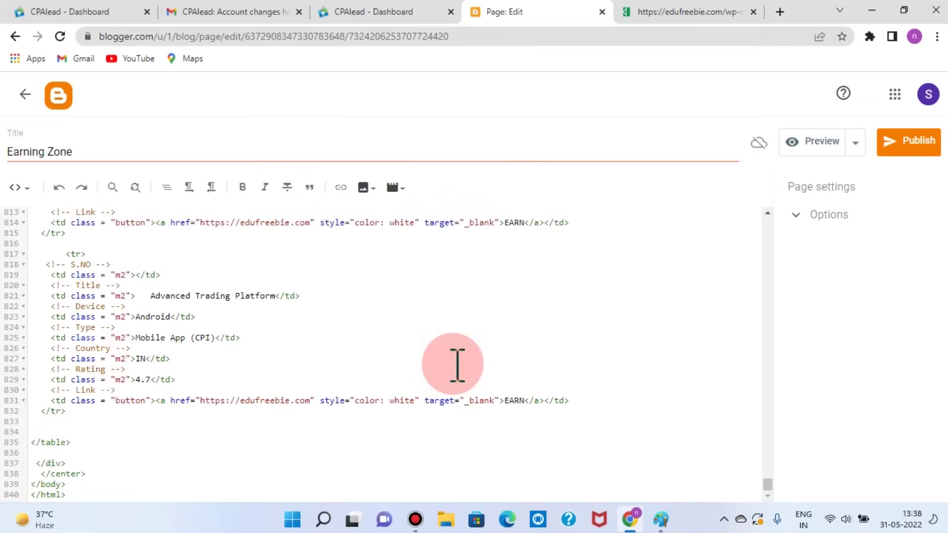
scroll(667, 350, "up", 20)
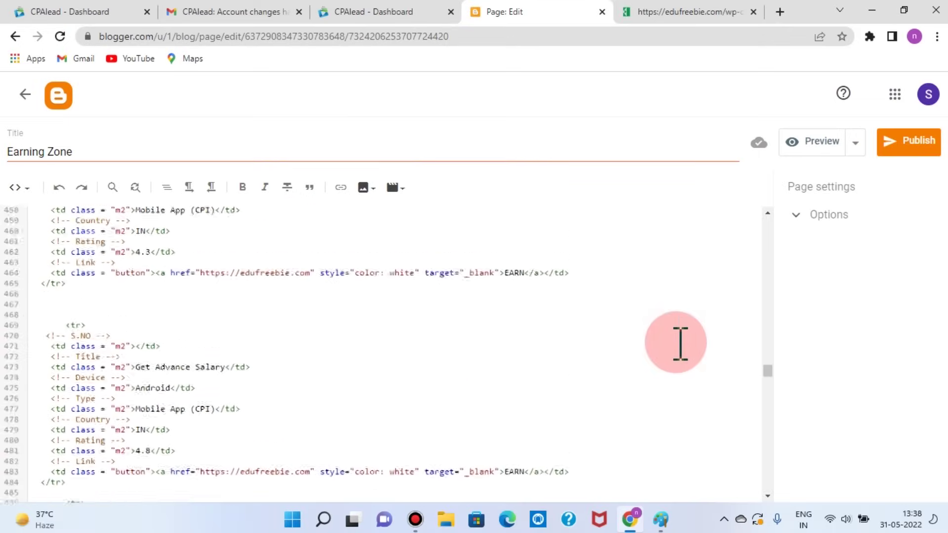
scroll(668, 351, "up", 10)
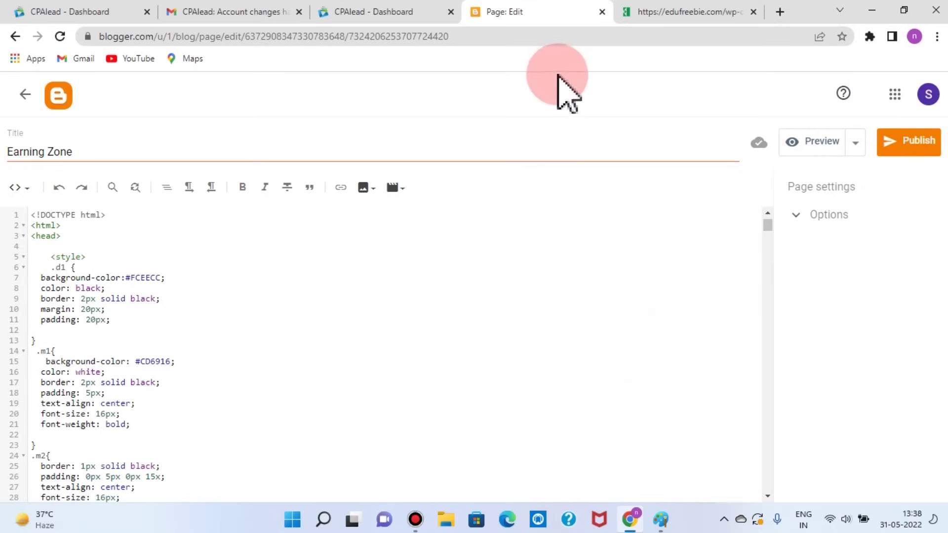
Step: Check the pasted code against the EduFreeBie source page, then return to the page editor
left_click(664, 13)
scroll(423, 254, "down", 10)
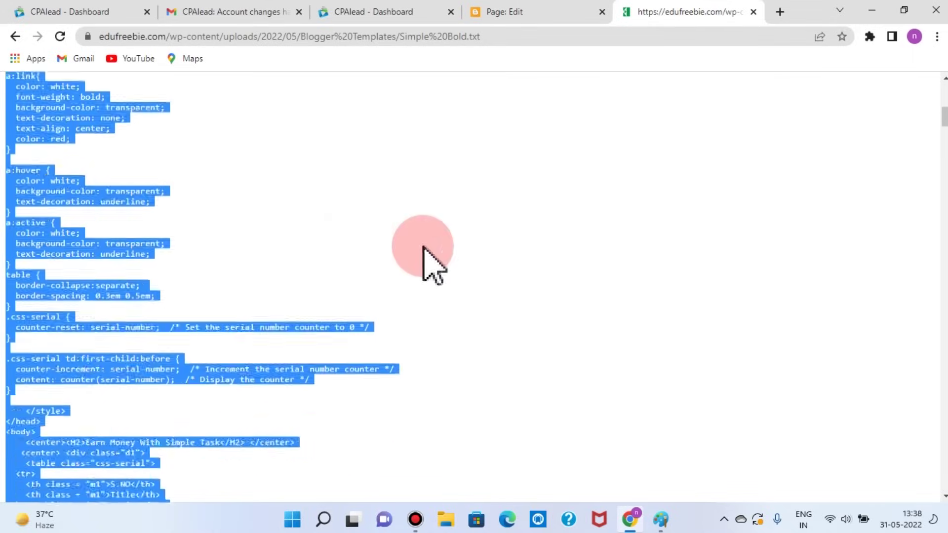
scroll(423, 254, "up", 10)
left_click(493, 14)
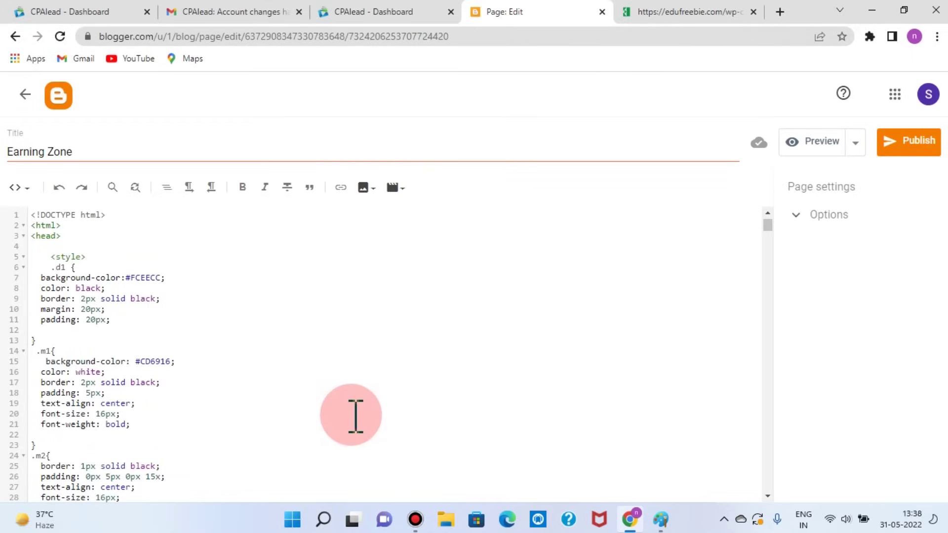
Step: Preview the Earning Zone page and check the Earn Money With Simple Task table's EARN buttons
left_click(822, 142)
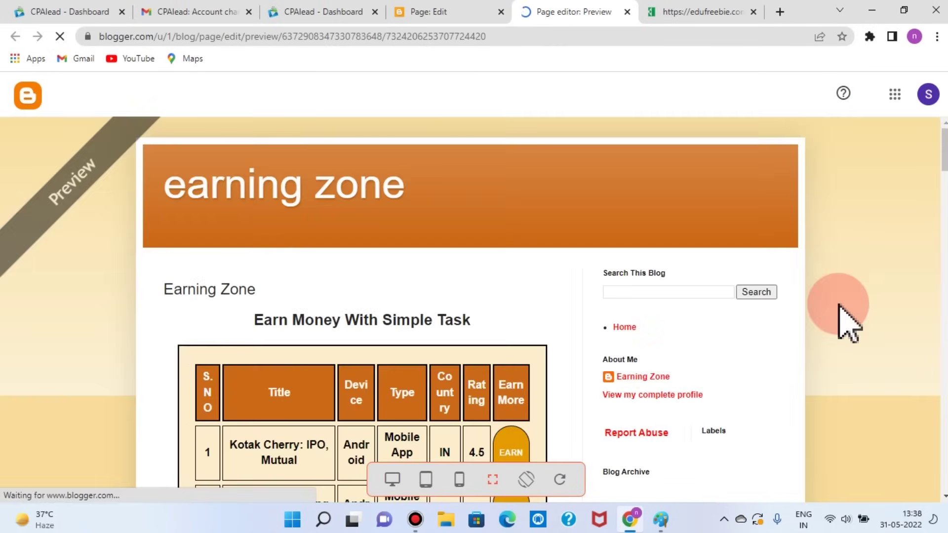
scroll(849, 323, "down", 1)
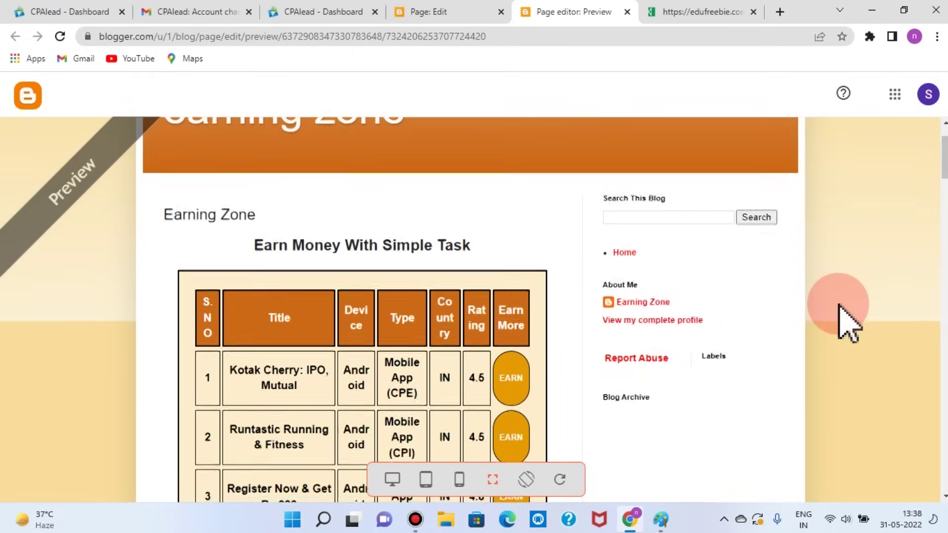
scroll(296, 338, "down", 1)
scroll(338, 296, "down", 6)
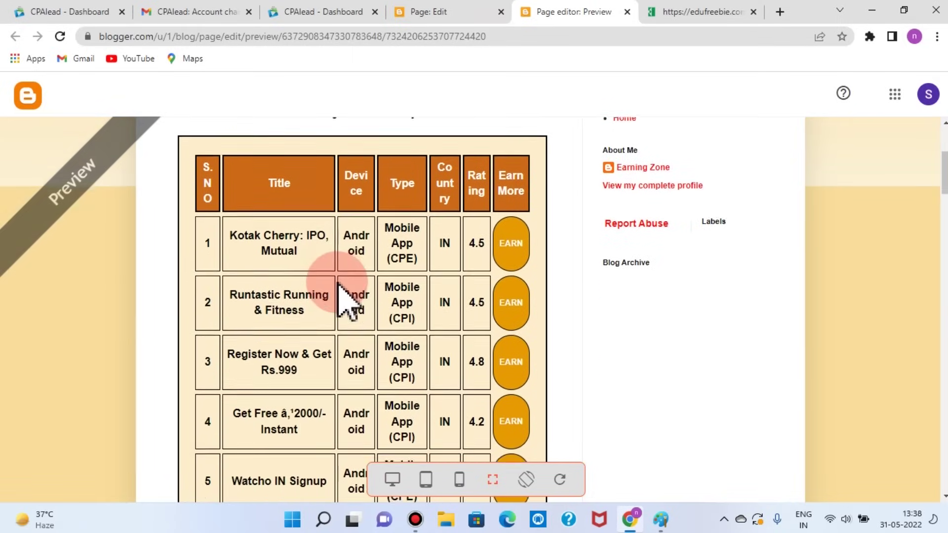
scroll(338, 296, "down", 20)
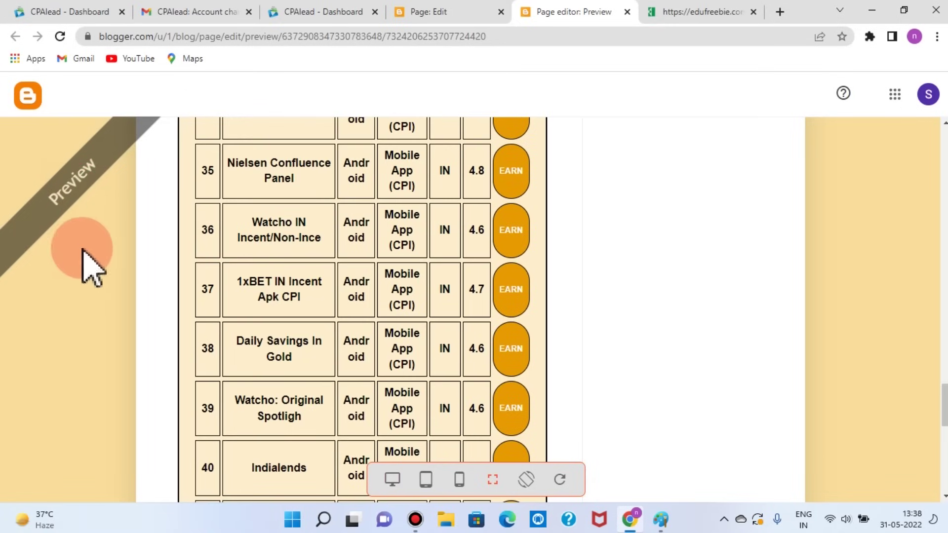
scroll(89, 264, "up", 13)
scroll(390, 261, "up", 20)
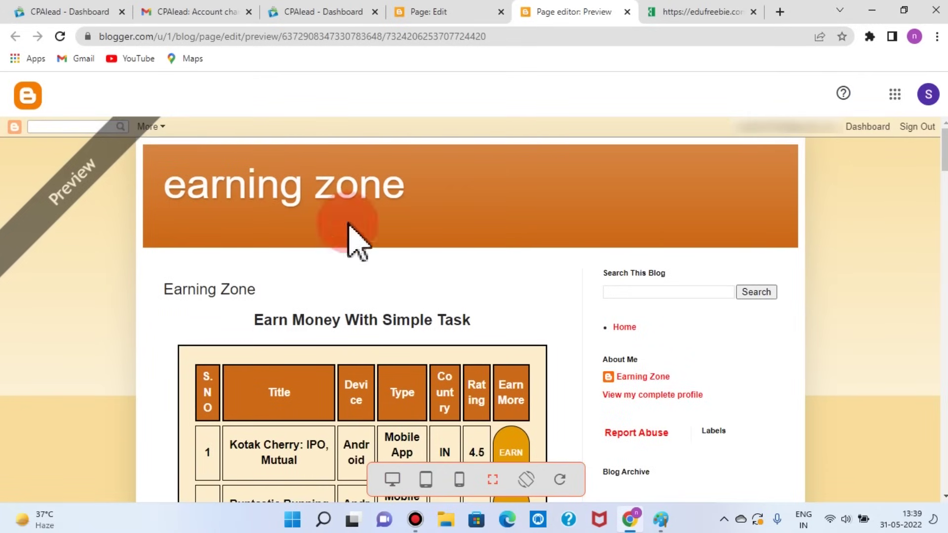
scroll(409, 227, "down", 1)
scroll(711, 340, "down", 2)
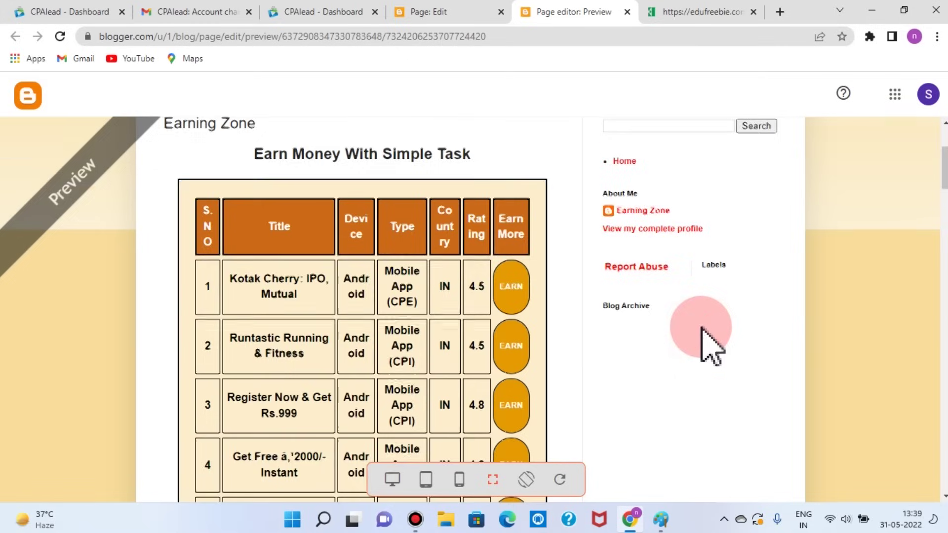
scroll(703, 330, "down", 1)
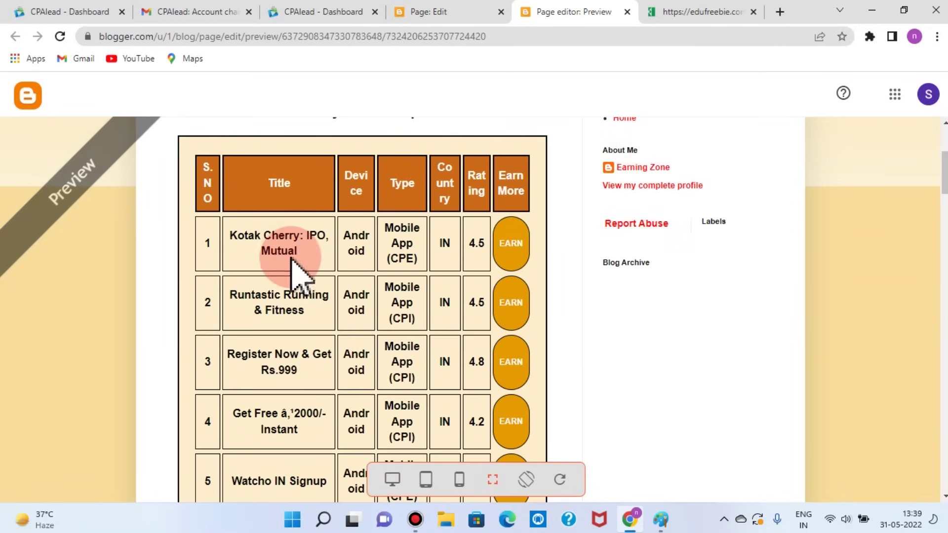
scroll(271, 260, "down", 1)
scroll(295, 346, "up", 4)
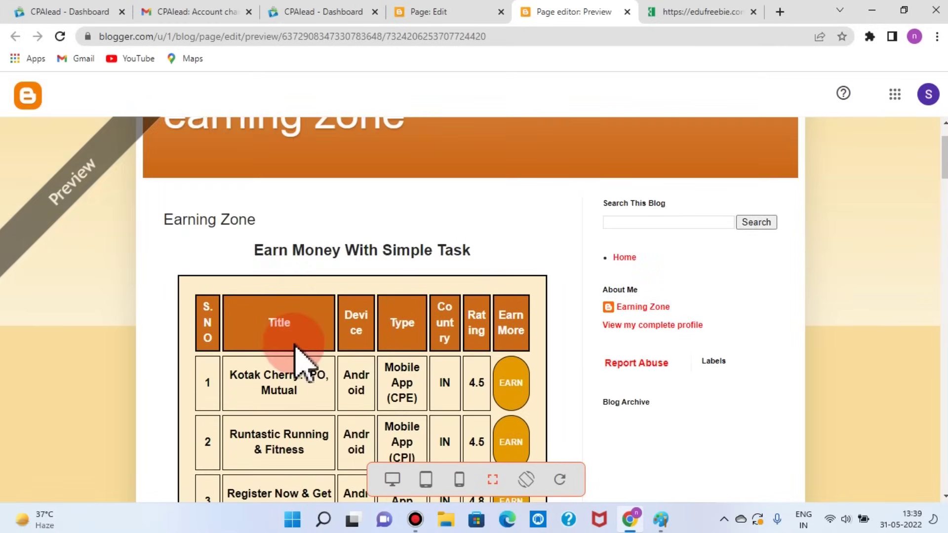
scroll(295, 346, "down", 2)
scroll(289, 385, "down", 2)
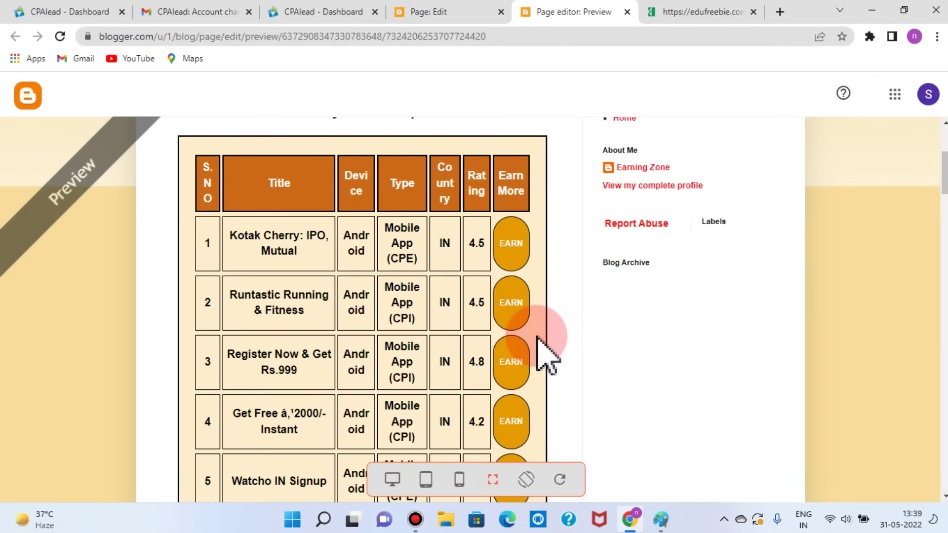
scroll(548, 340, "up", 1)
scroll(538, 340, "up", 4)
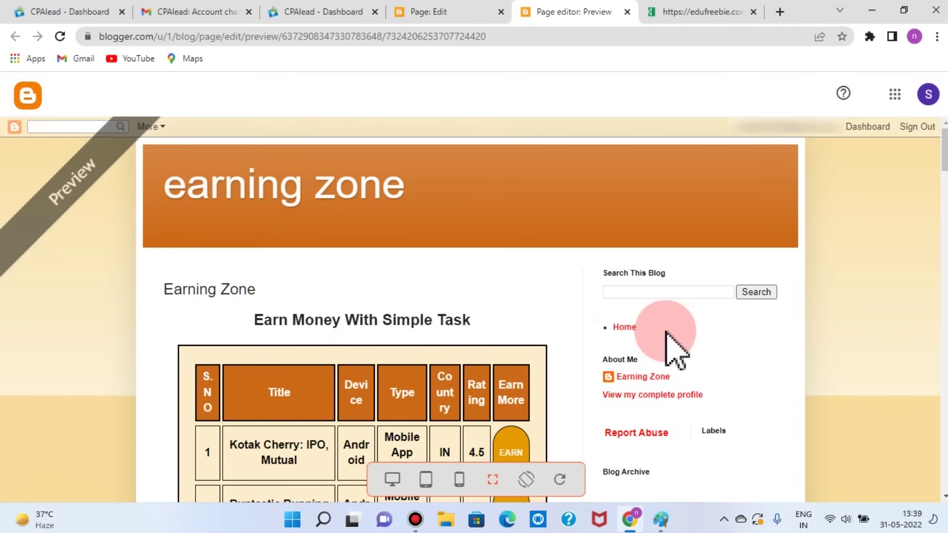
scroll(667, 334, "down", 7)
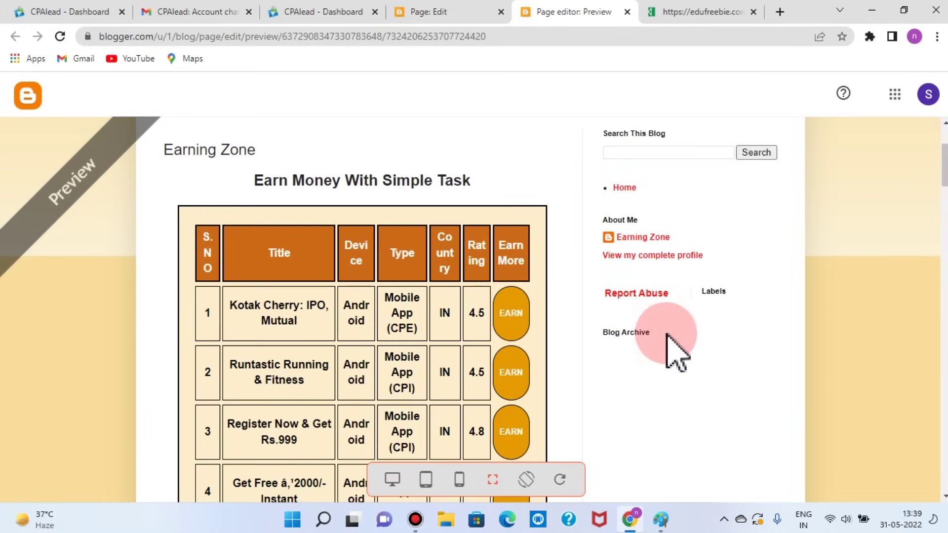
scroll(674, 353, "up", 4)
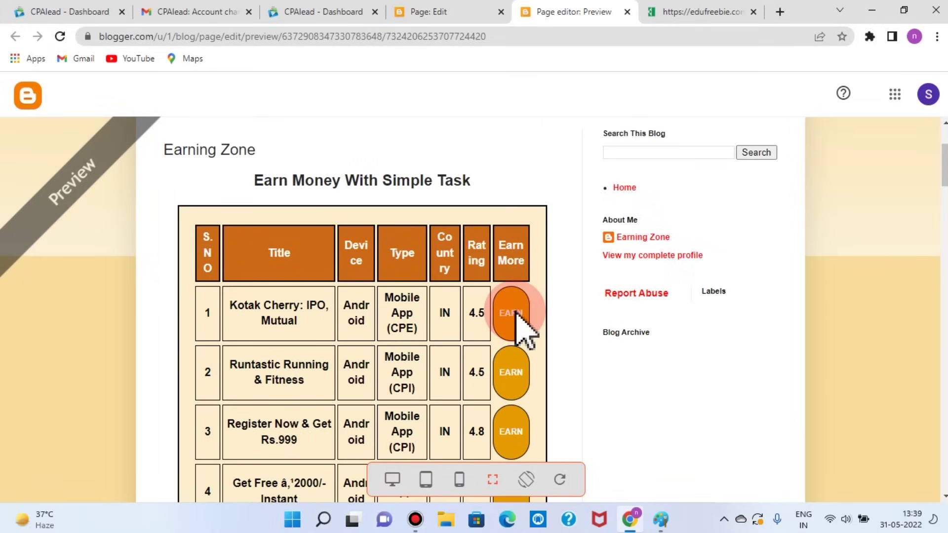
scroll(523, 437, "down", 7)
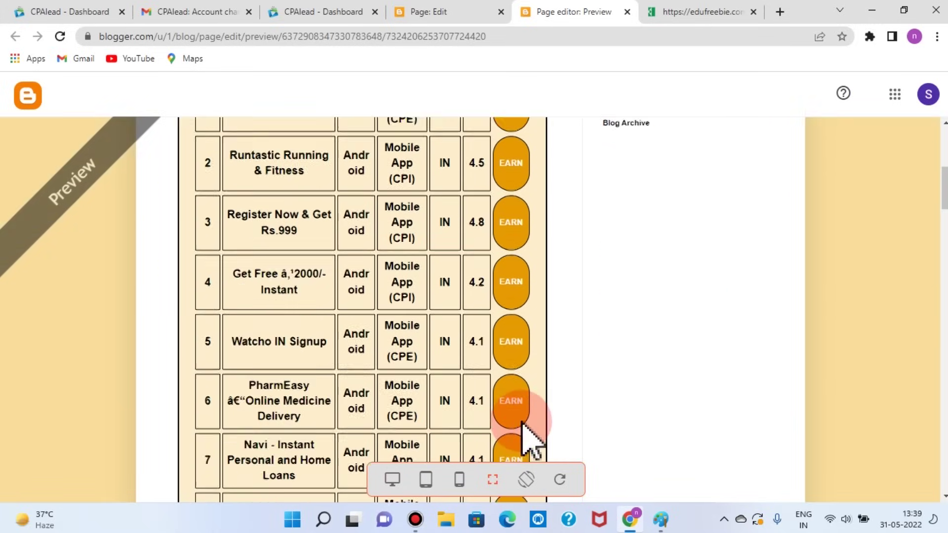
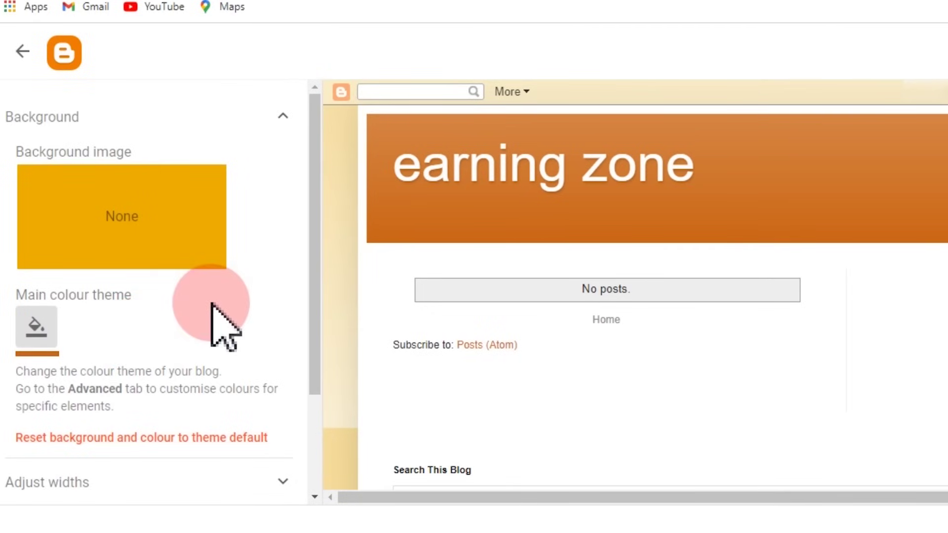
Step: Choose the single-column body layout and the three-column footer layout, then save
scroll(211, 306, "down", 3)
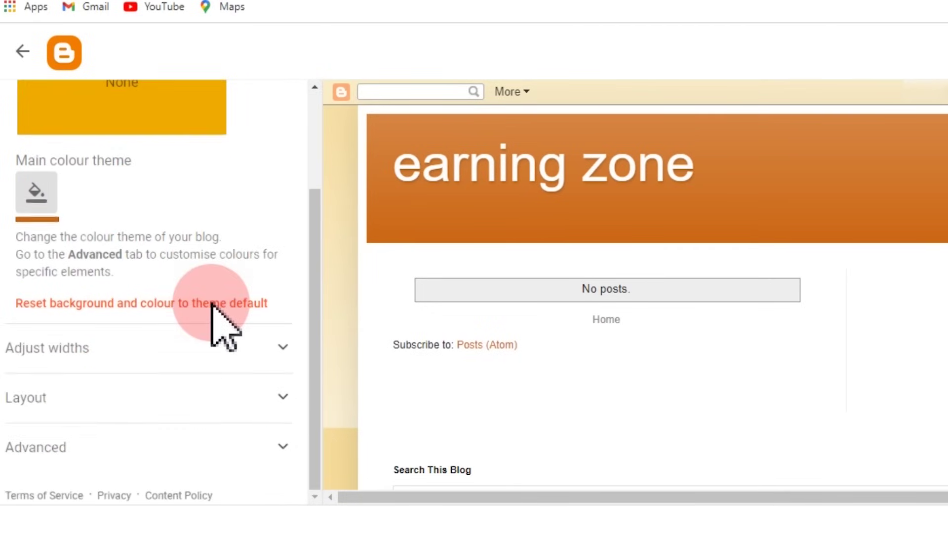
left_click(39, 401)
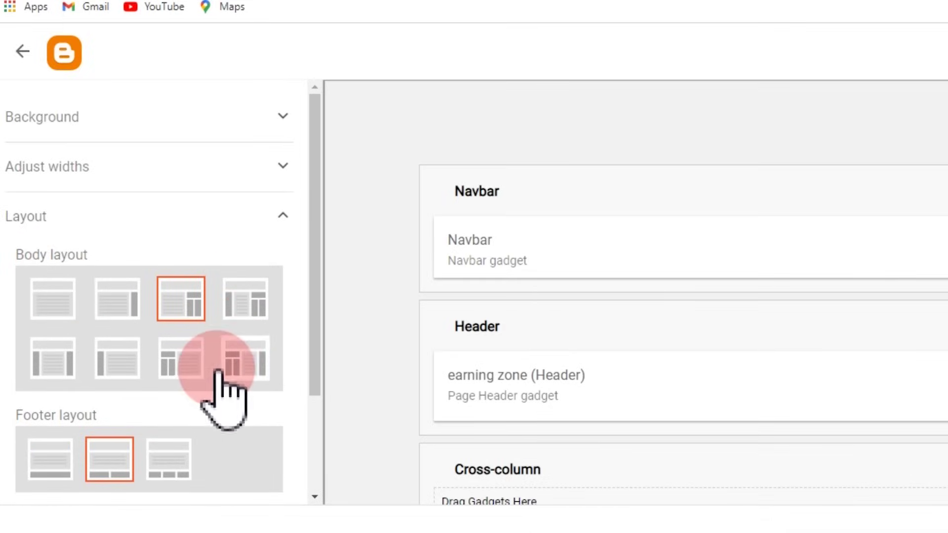
left_click(53, 305)
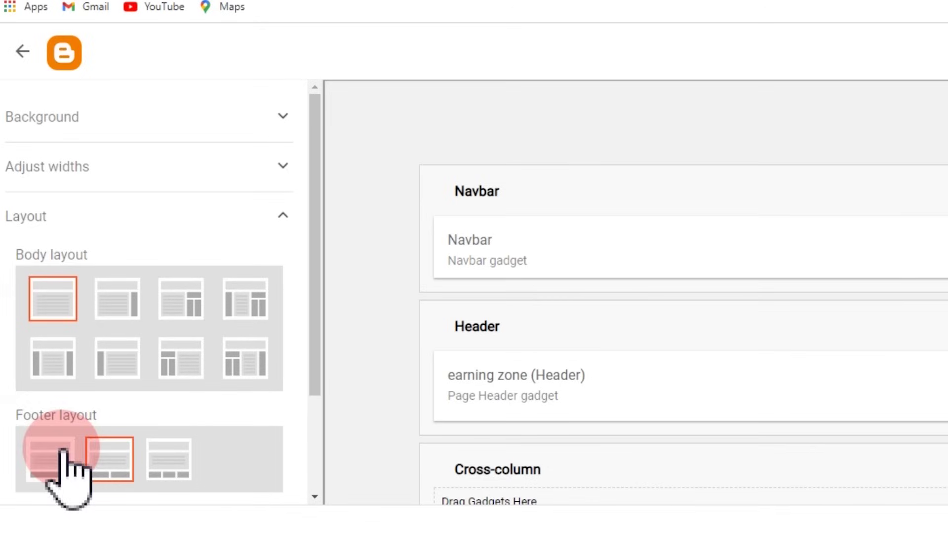
left_click(179, 470)
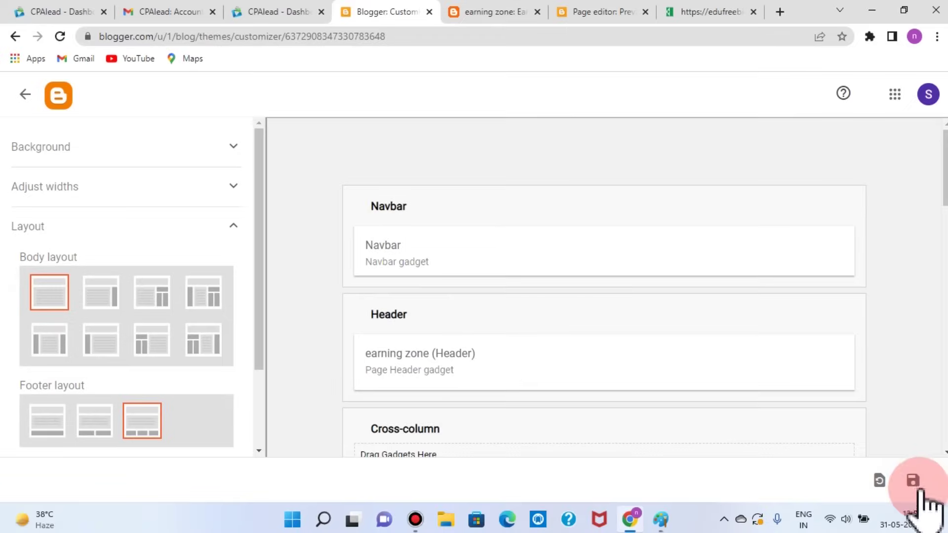
left_click(912, 479)
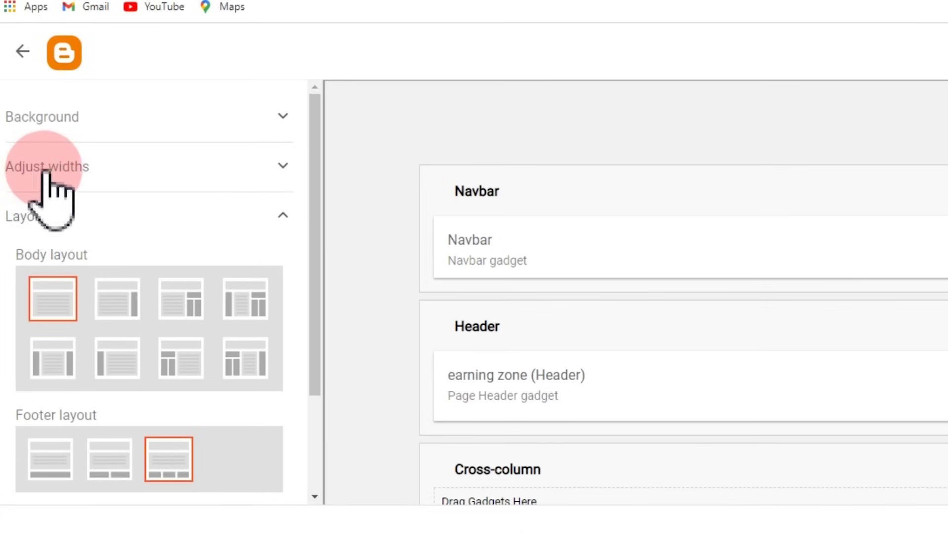
Step: Set the entire blog width to 1150 px and save it
left_click(47, 171)
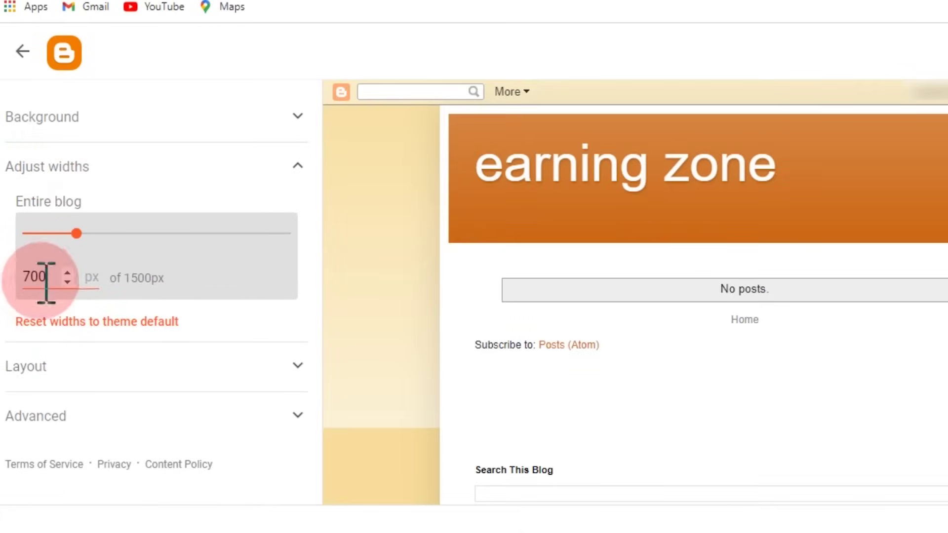
left_click_drag(46, 280, 20, 275)
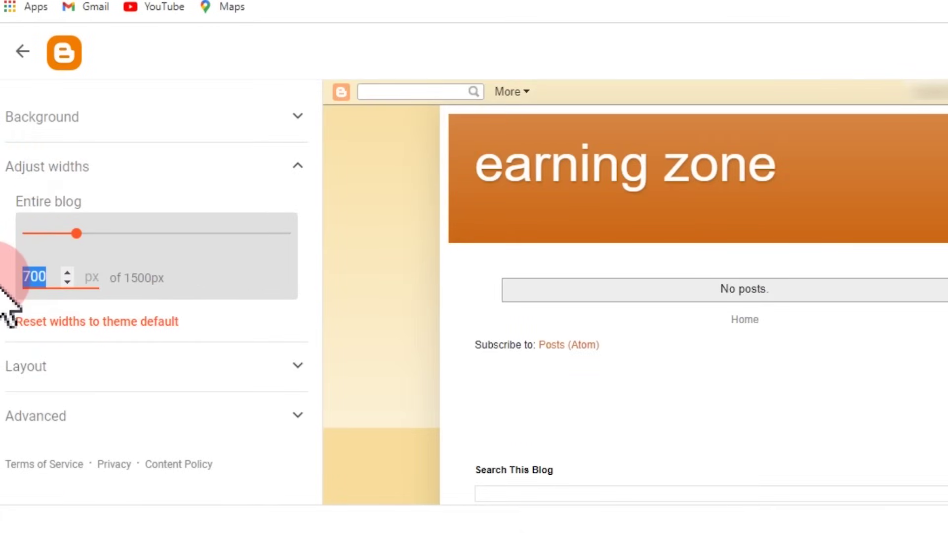
type("115")
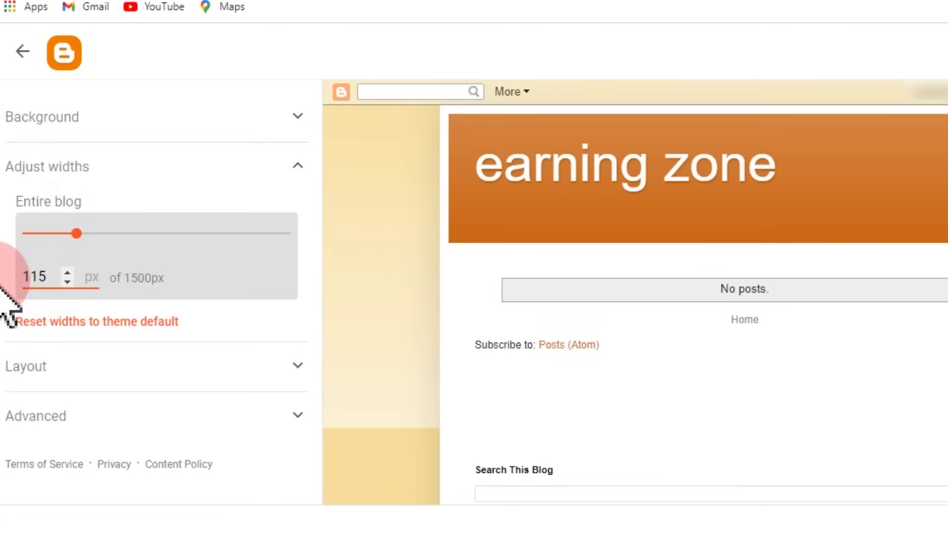
type("0")
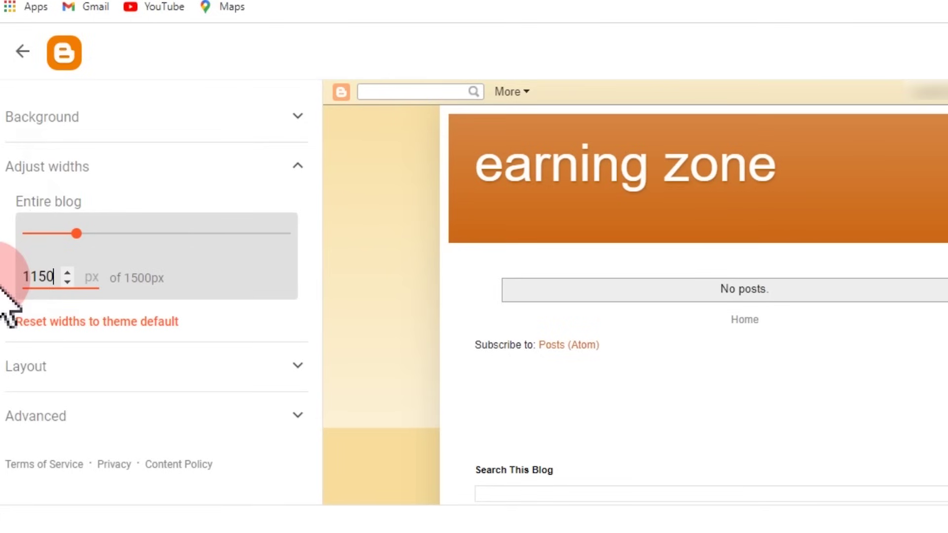
left_click(912, 480)
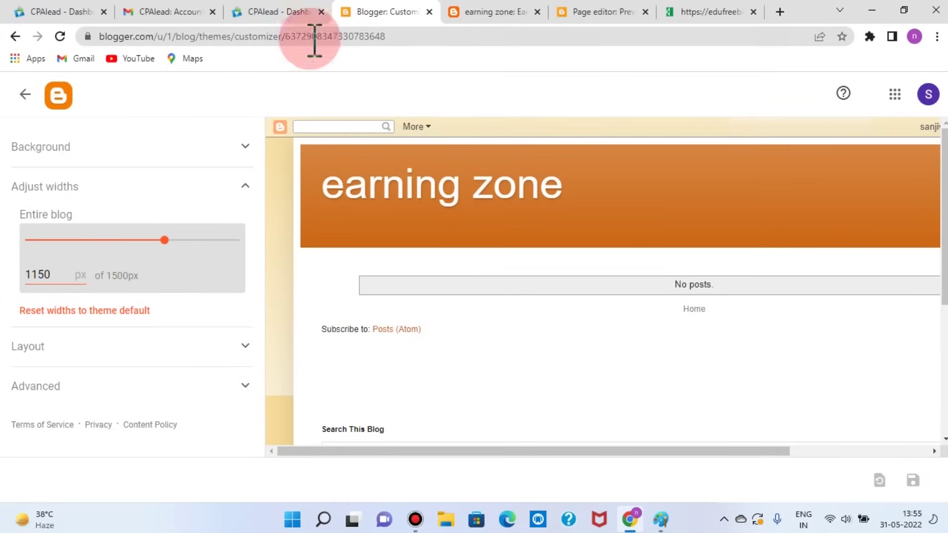
Step: View the published Earning Zone page from the Pages list and scroll its offers table
left_click(26, 94)
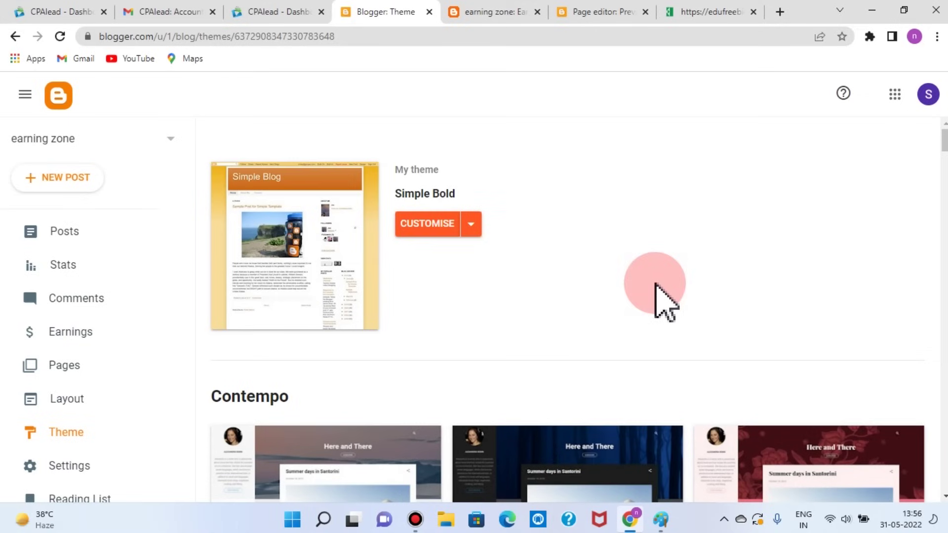
left_click(68, 368)
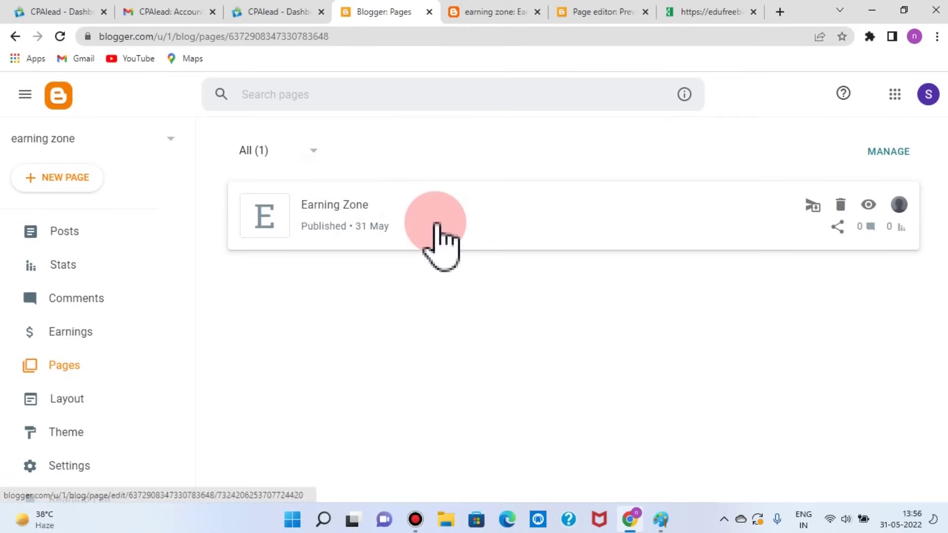
left_click(869, 205)
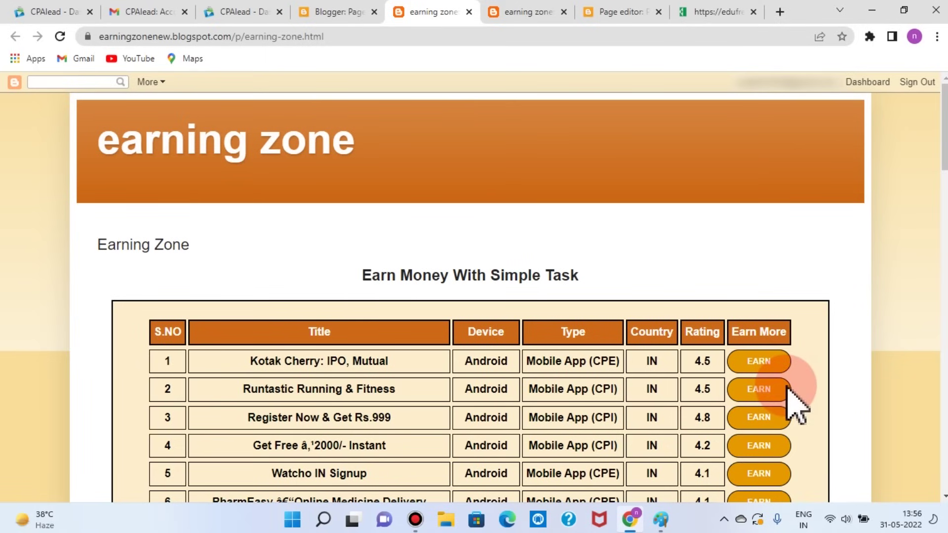
scroll(797, 405, "down", 5)
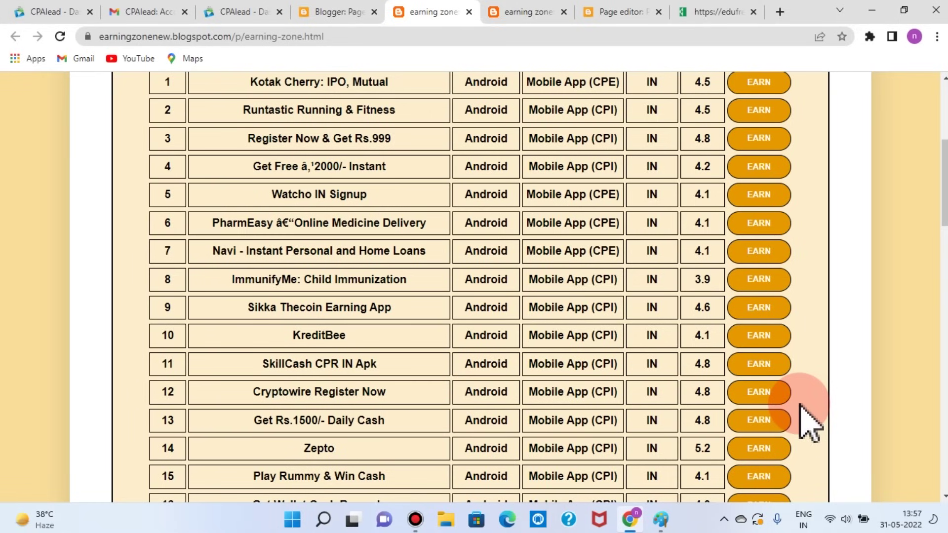
scroll(801, 406, "up", 5)
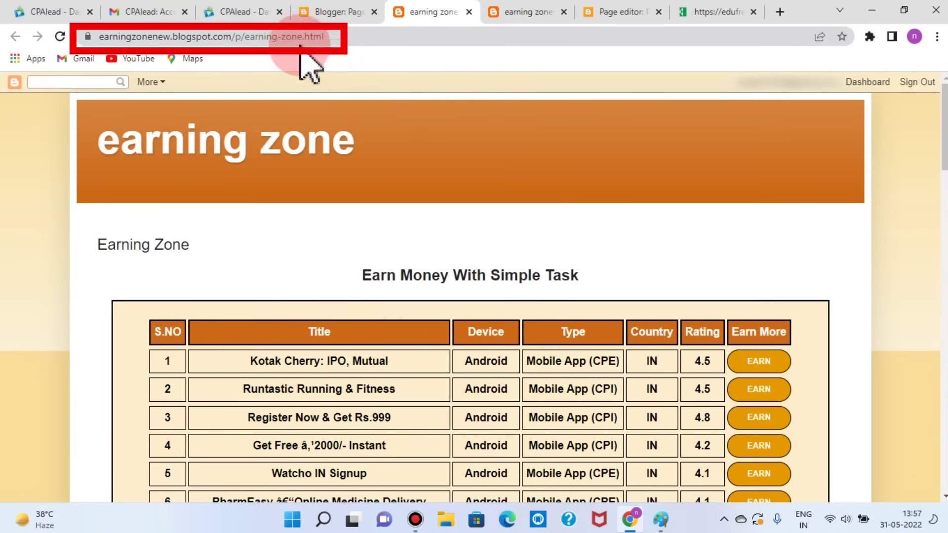
Step: Select the Earning Zone page path, then open blog Settings down to Errors and redirects
left_click_drag(237, 36, 291, 56)
key("ctrl+c")
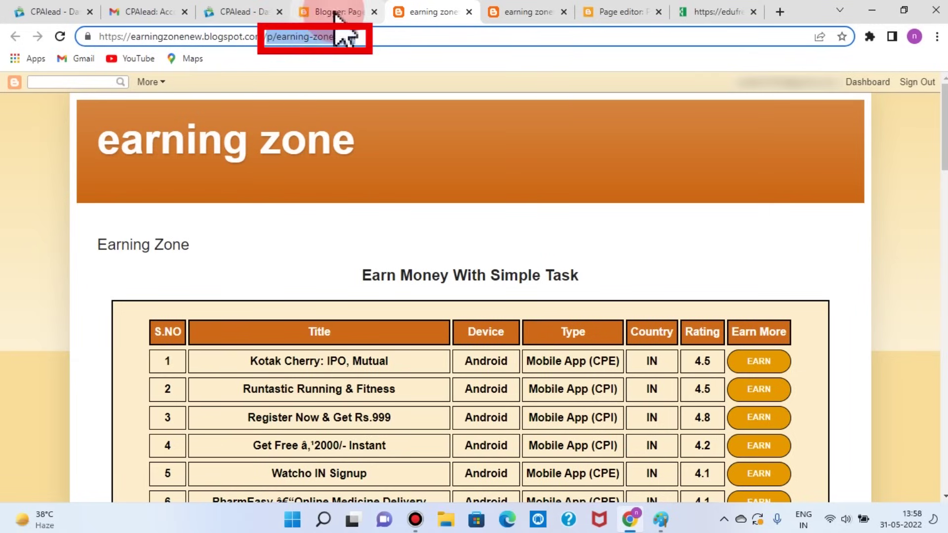
left_click(332, 15)
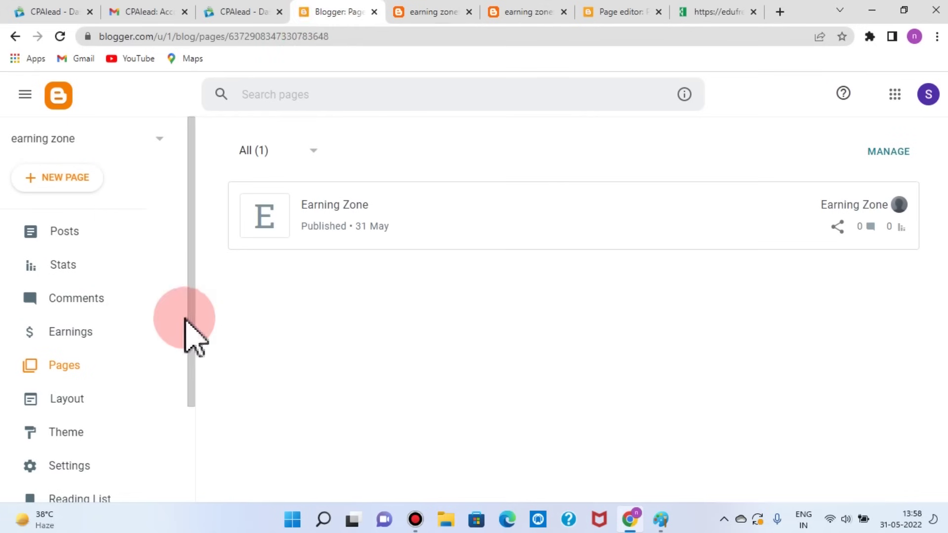
scroll(114, 236, "down", 3)
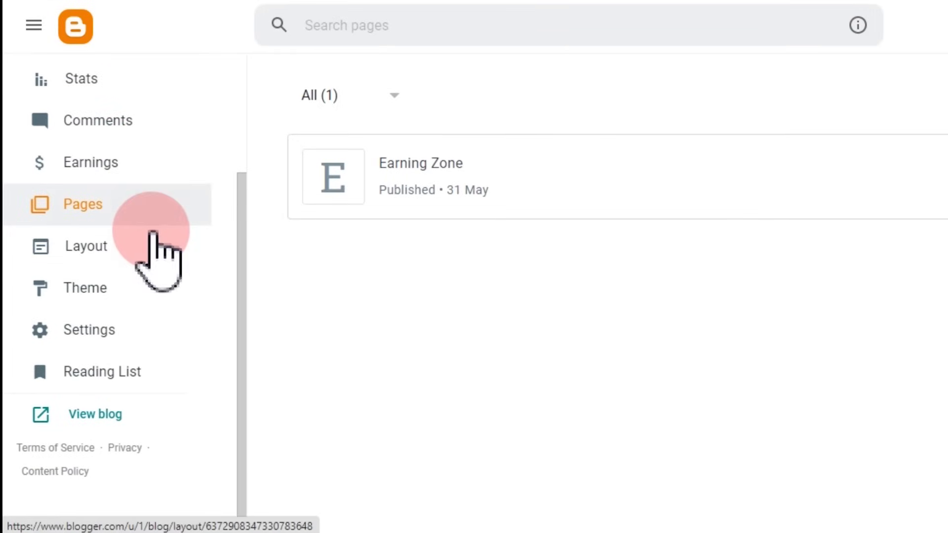
left_click(109, 340)
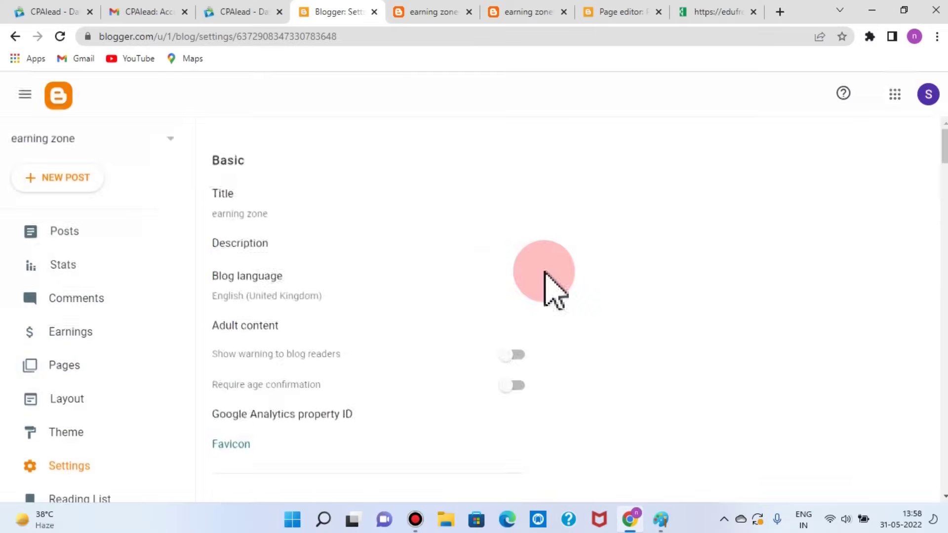
scroll(546, 286, "down", 14)
scroll(691, 301, "down", 10)
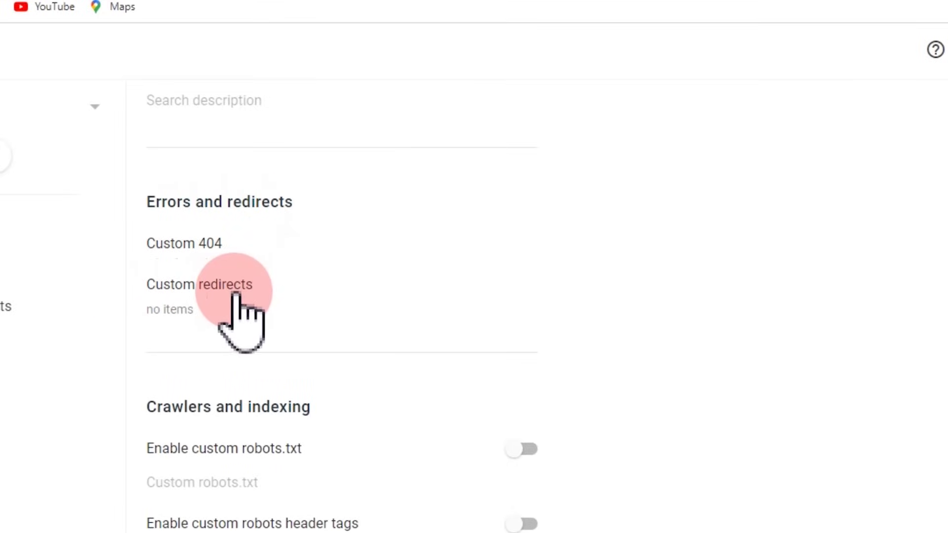
Step: Add a permanent custom redirect from / to p/earning-zone.html and save it
left_click(213, 285)
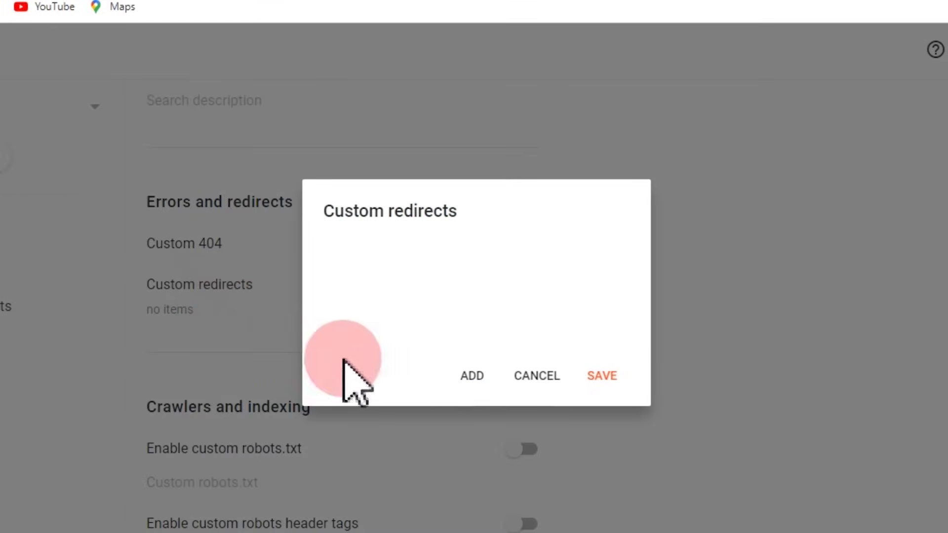
left_click(472, 375)
left_click(360, 247)
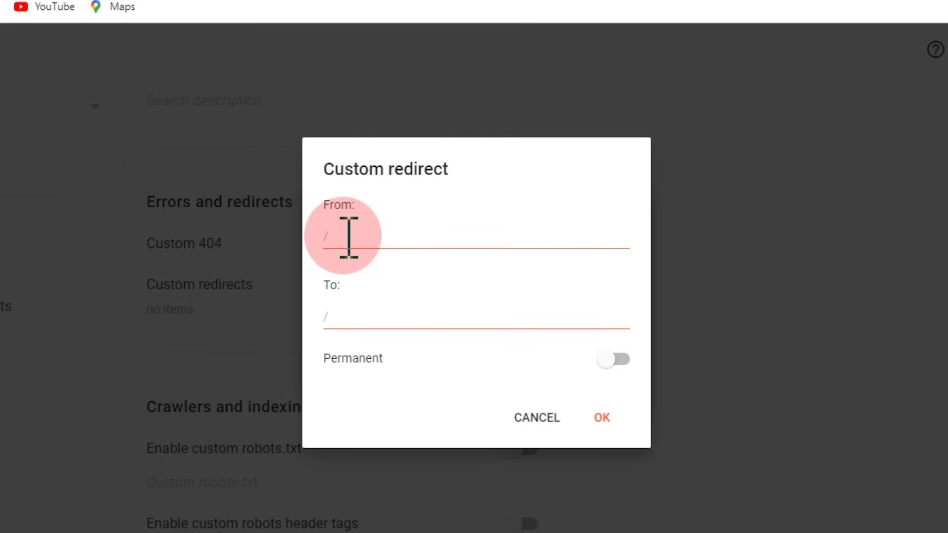
left_click(362, 239)
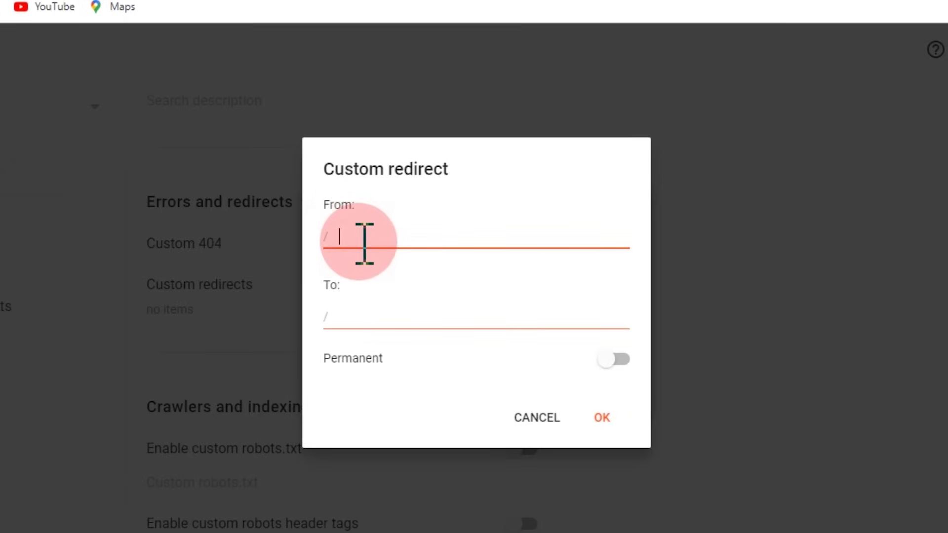
type("/")
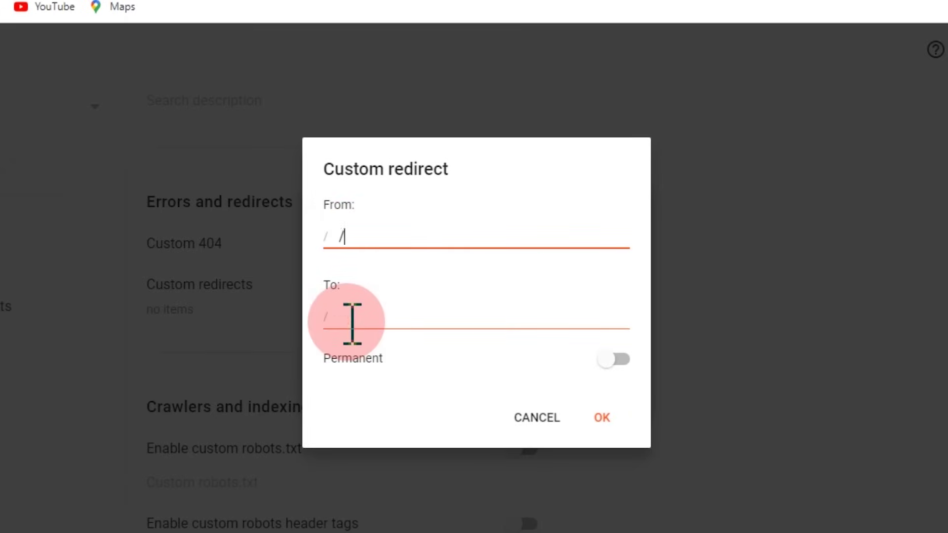
left_click(351, 322)
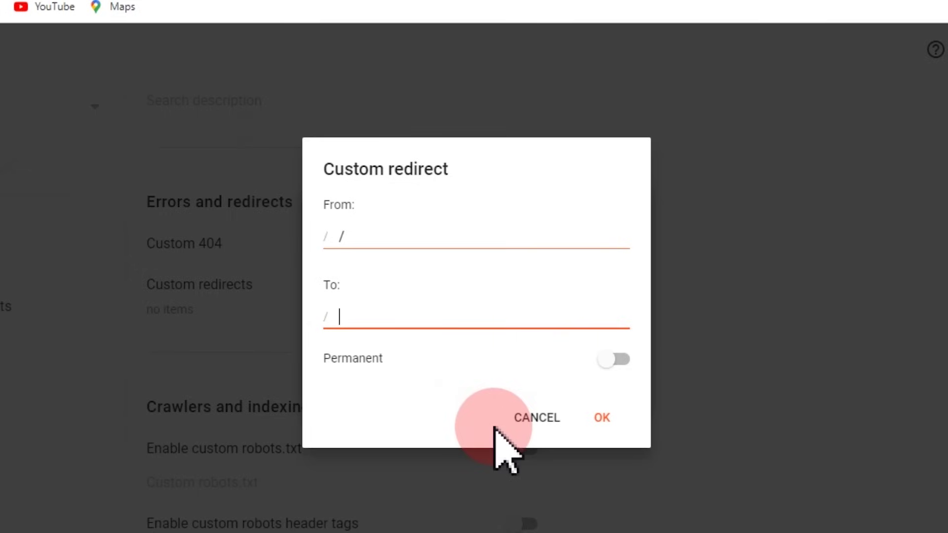
key("ctrl+v")
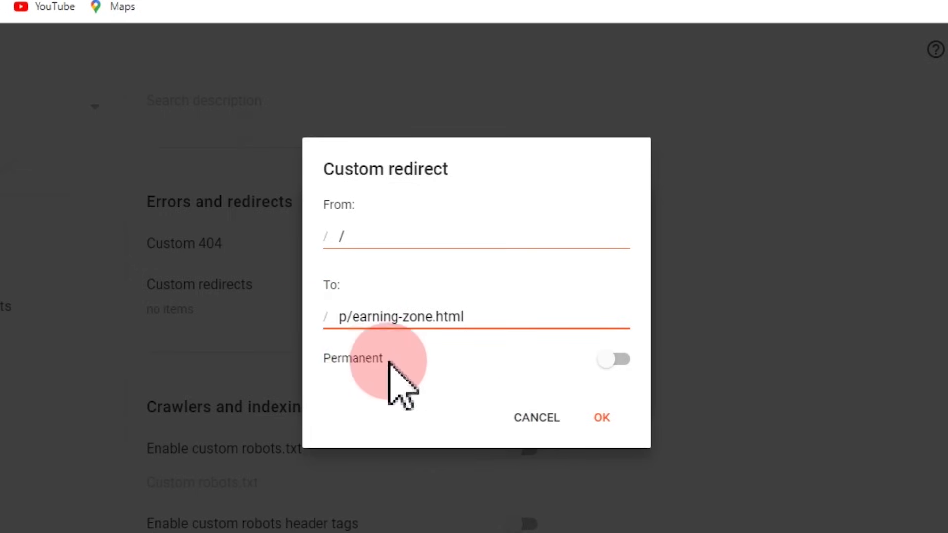
left_click(621, 359)
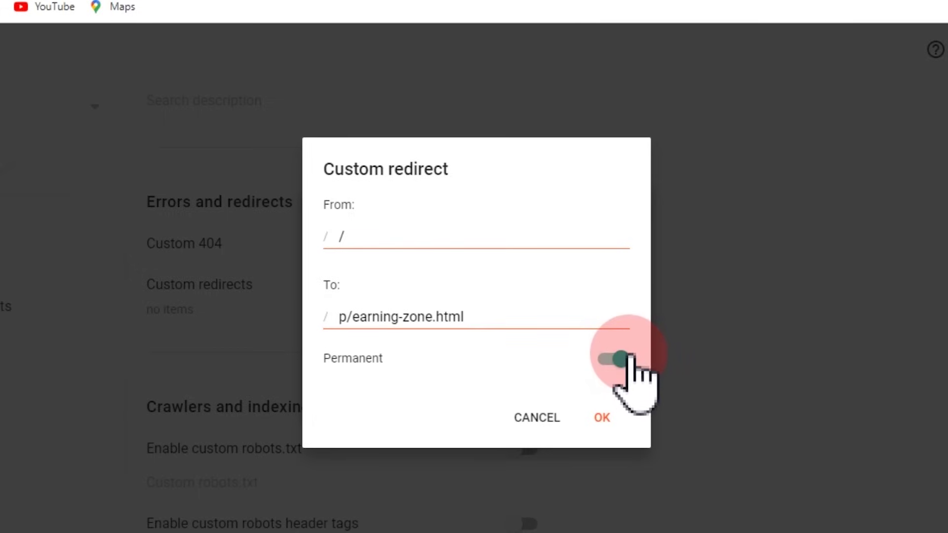
left_click(606, 419)
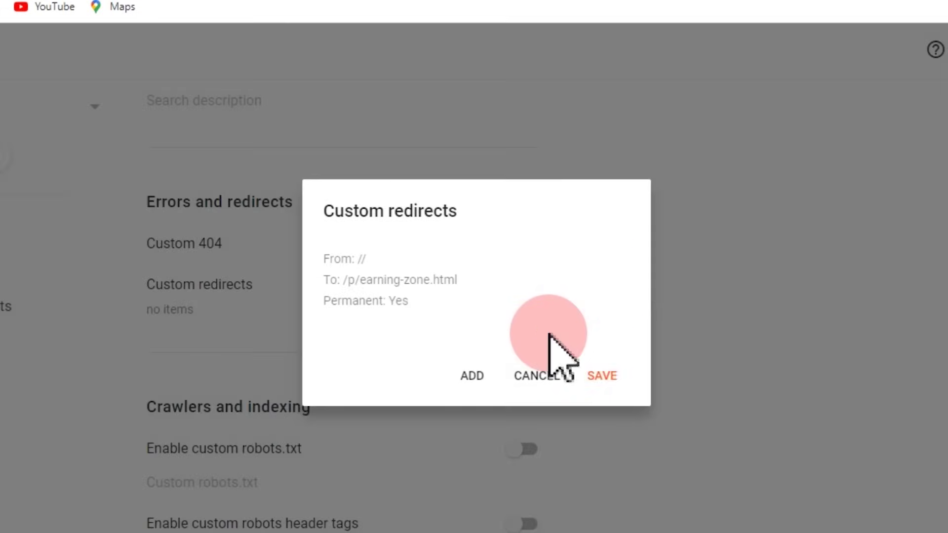
left_click(601, 376)
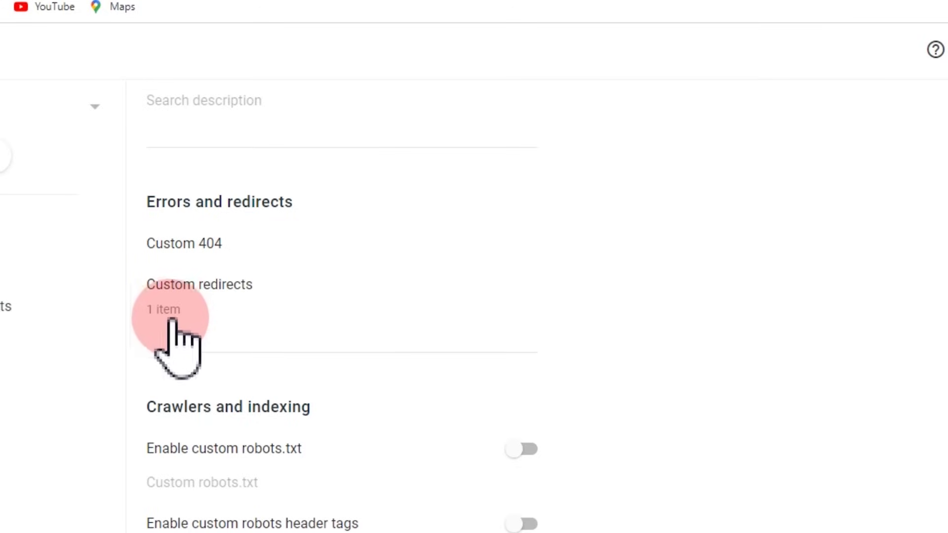
Step: Edit the saved redirect so From is just '/', keeping it permanent to /p/earning-zone.html, and save
left_click(169, 311)
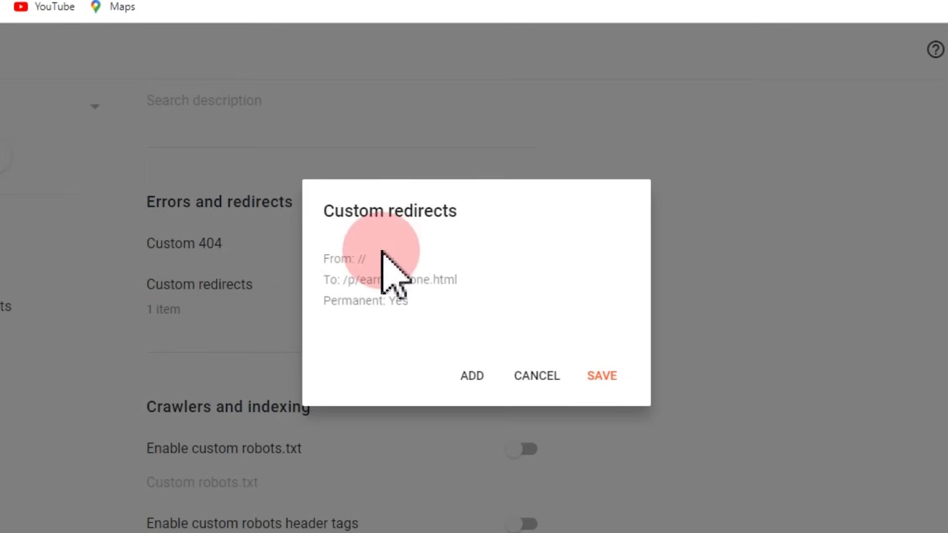
left_click(409, 284)
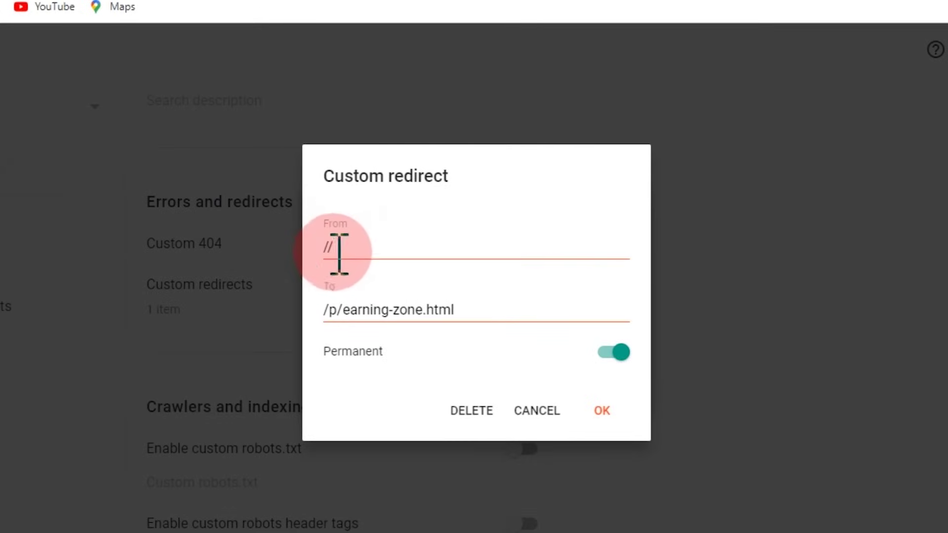
left_click(360, 254)
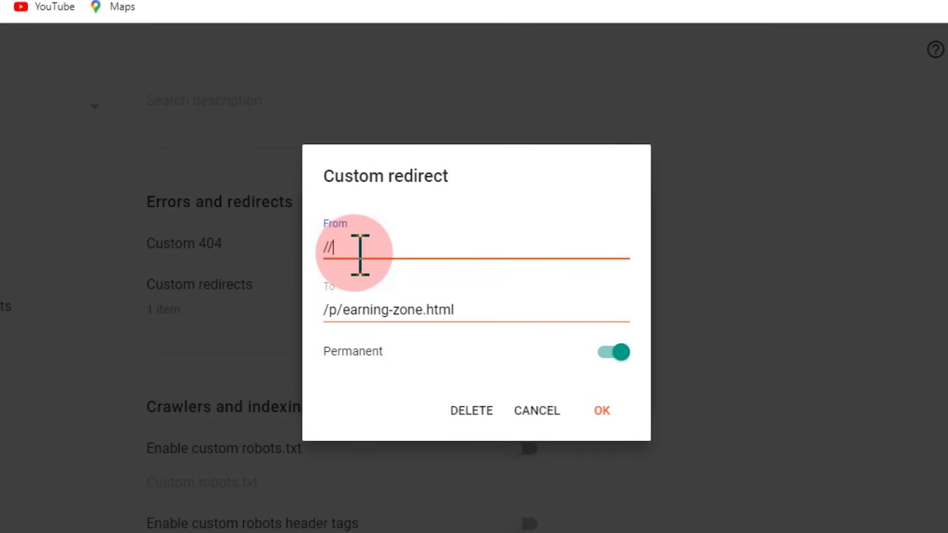
key("BackSpace")
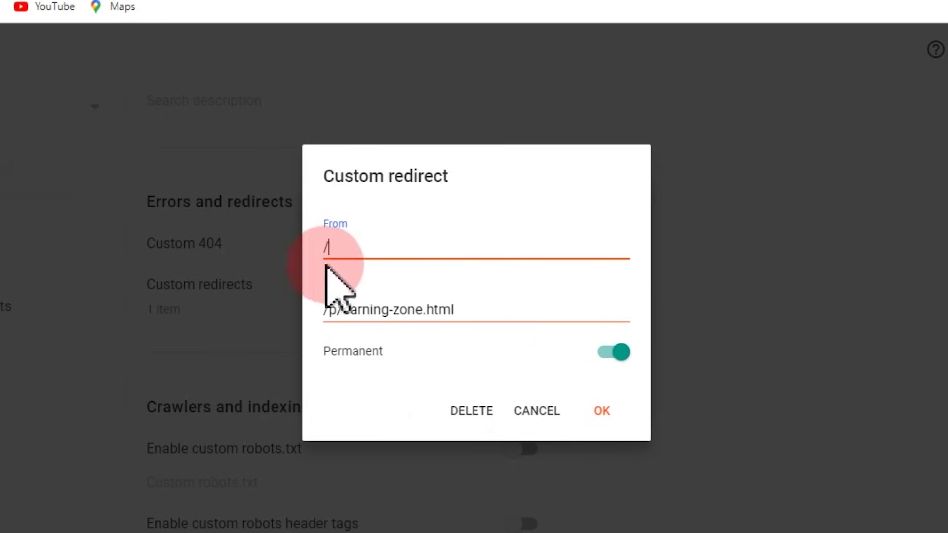
left_click(601, 412)
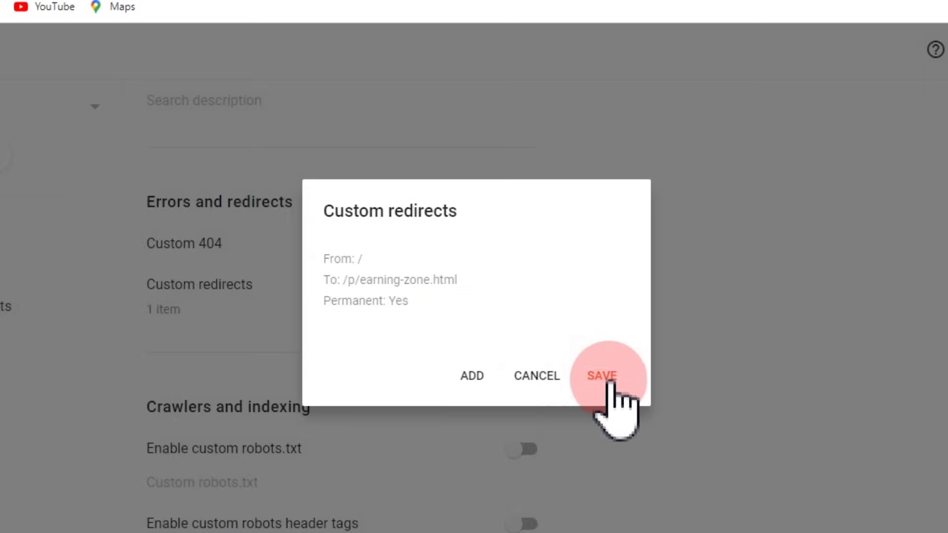
left_click(598, 376)
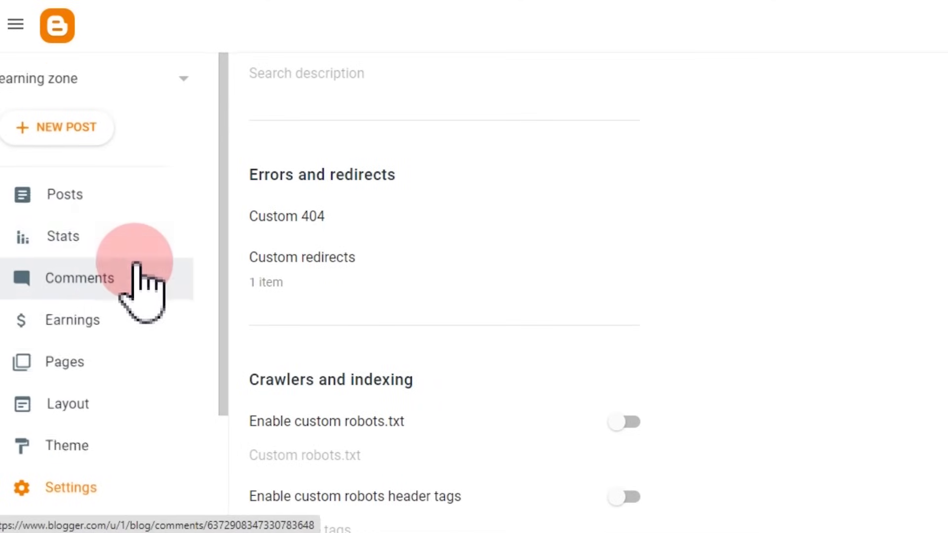
Step: Open the live blog and scroll through the Earning Zone offers table
scroll(134, 269, "down", 2)
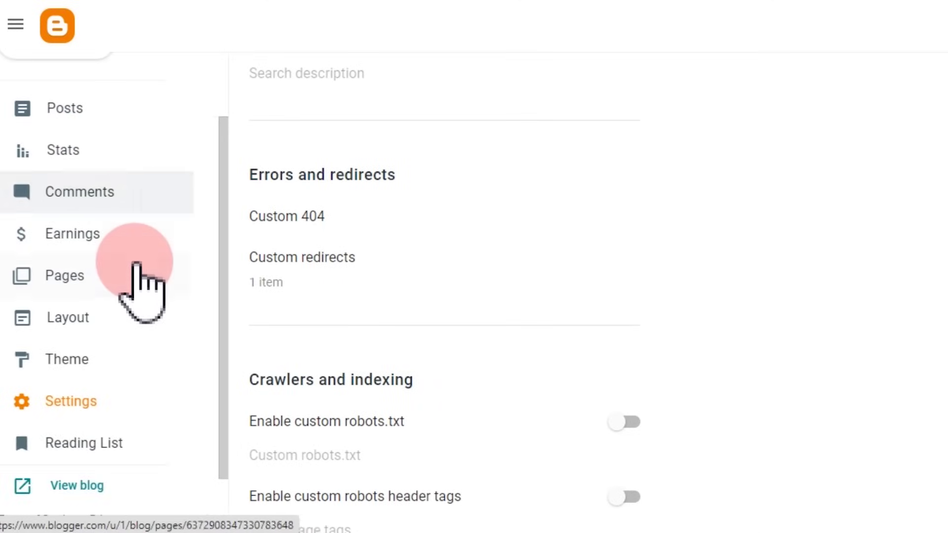
left_click(84, 486)
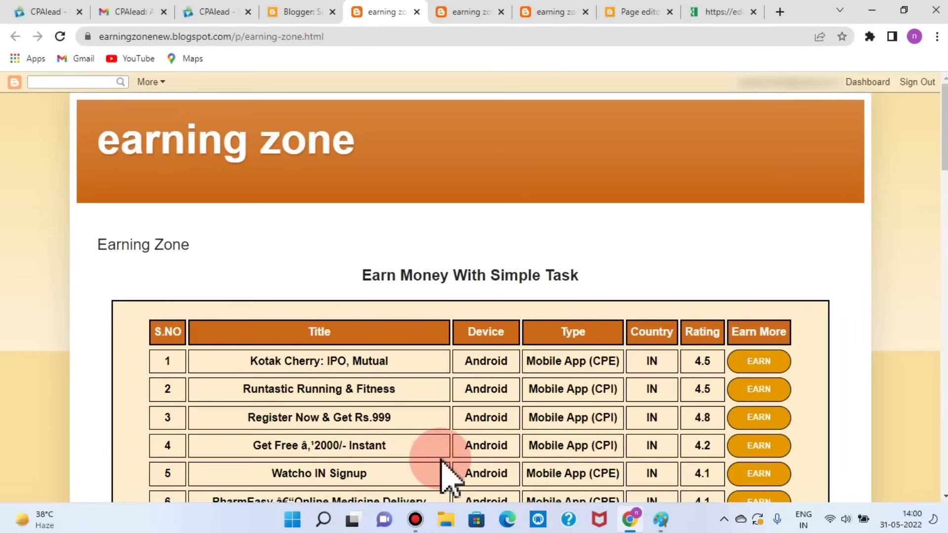
scroll(884, 390, "down", 10)
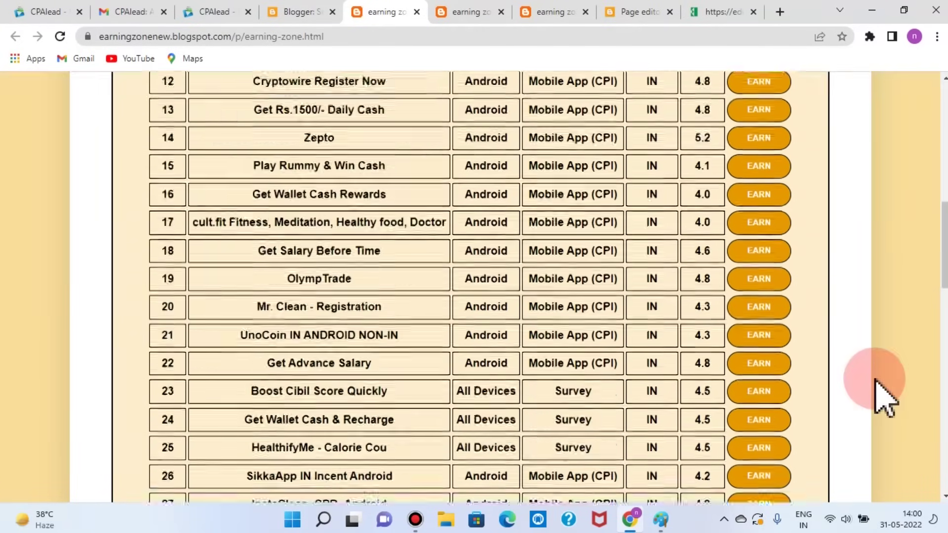
scroll(884, 390, "up", 8)
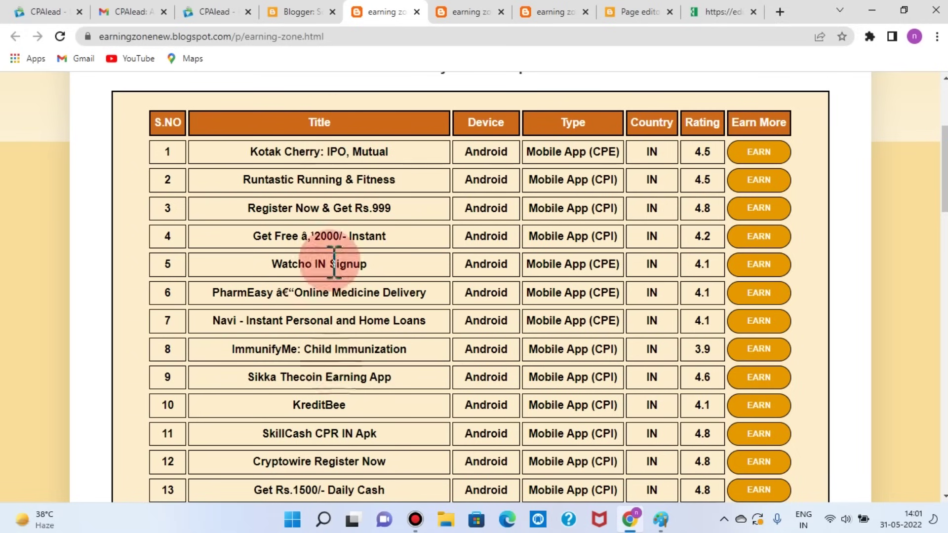
scroll(333, 451, "down", 1)
scroll(343, 457, "down", 1)
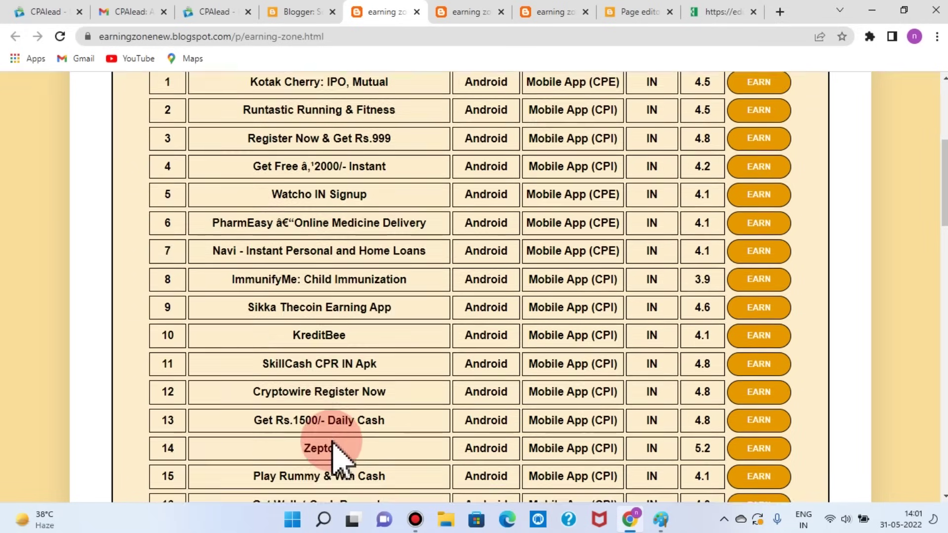
scroll(347, 449, "up", 5)
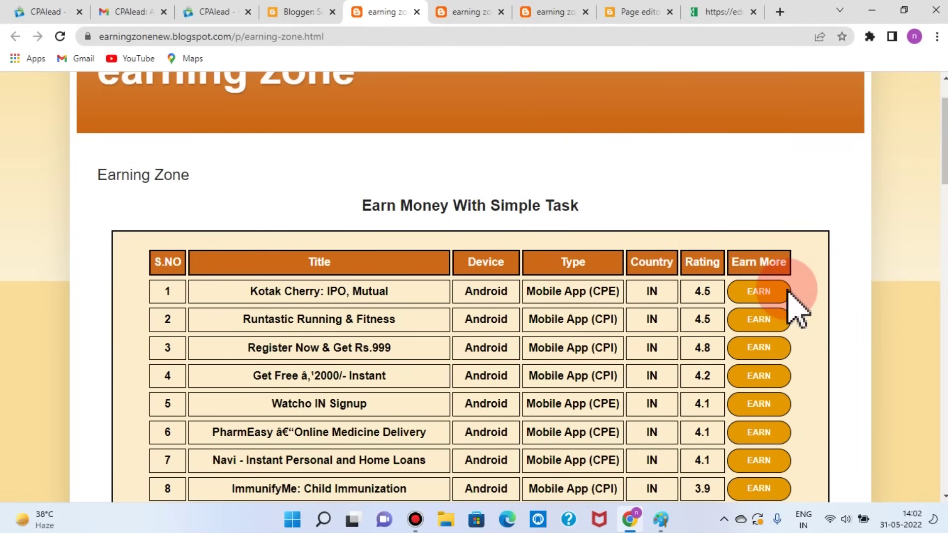
scroll(798, 316, "down", 3)
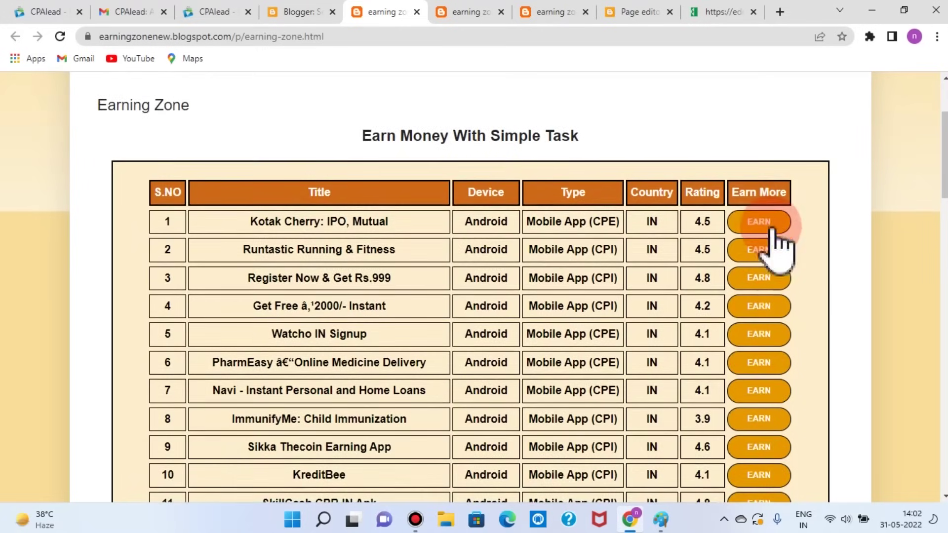
scroll(762, 388, "down", 2)
scroll(763, 400, "down", 7)
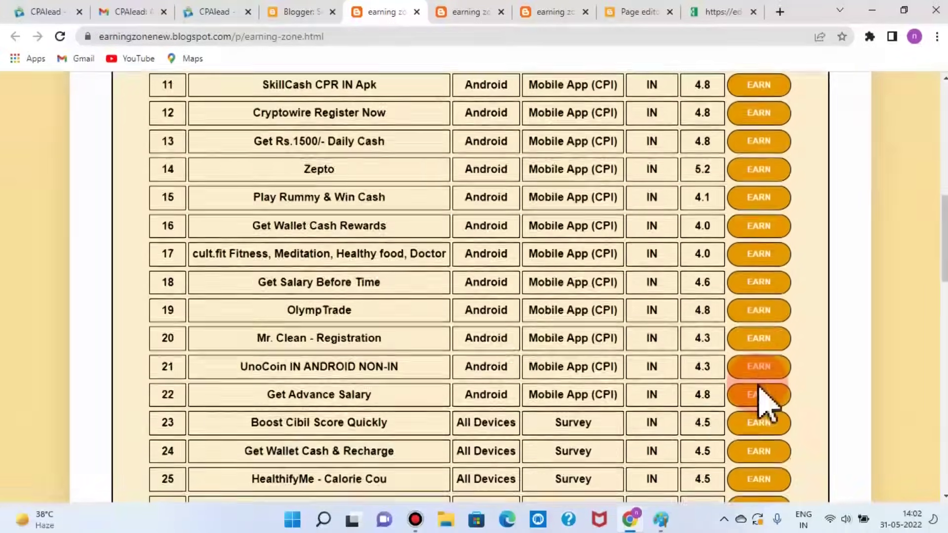
scroll(762, 402, "down", 7)
scroll(760, 400, "down", 7)
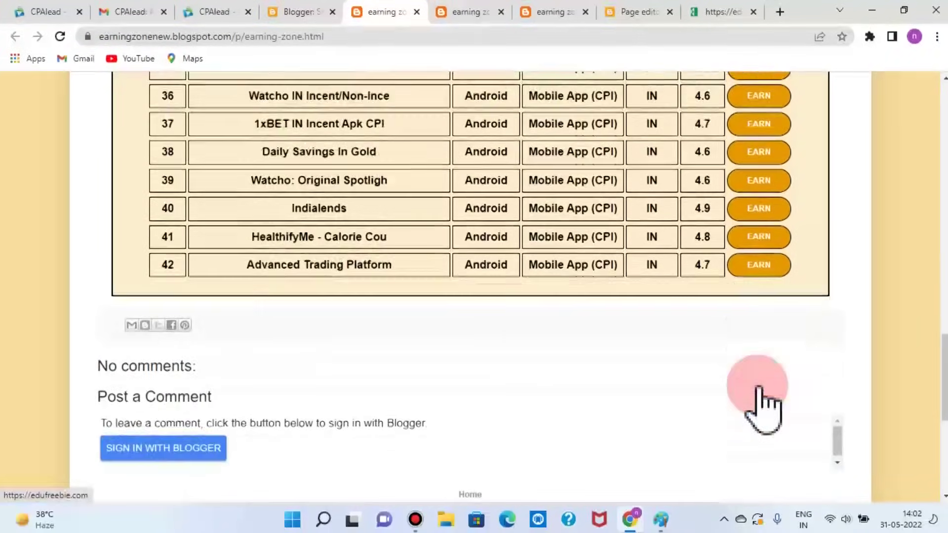
scroll(757, 404, "up", 9)
scroll(761, 408, "up", 16)
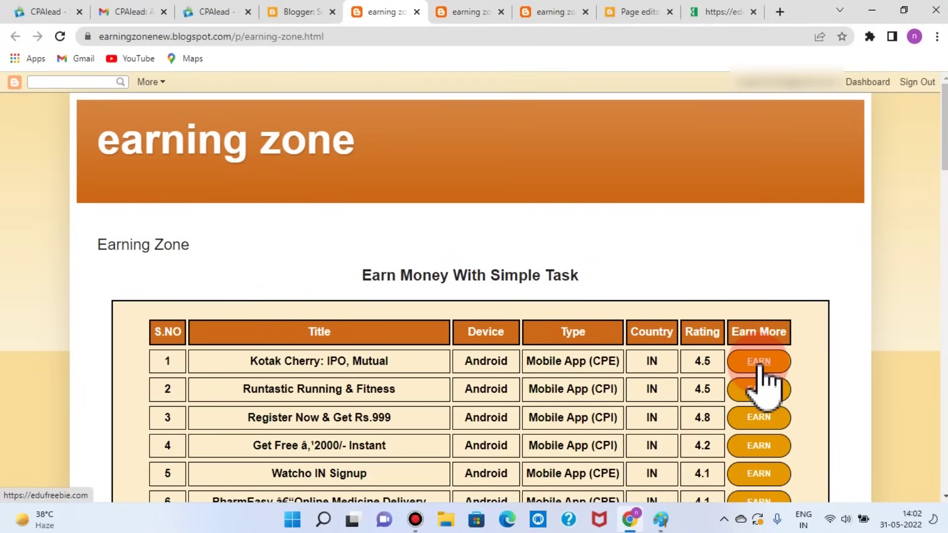
scroll(762, 387, "down", 1)
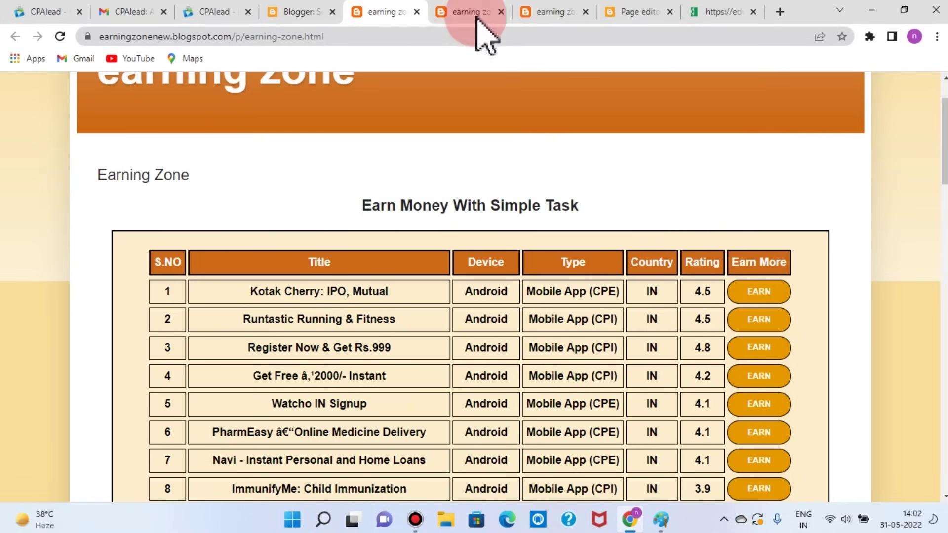
Step: Compare the live table against the template text file, then go back to Blogger Settings
key("ctrl+9")
scroll(328, 275, "down", 8)
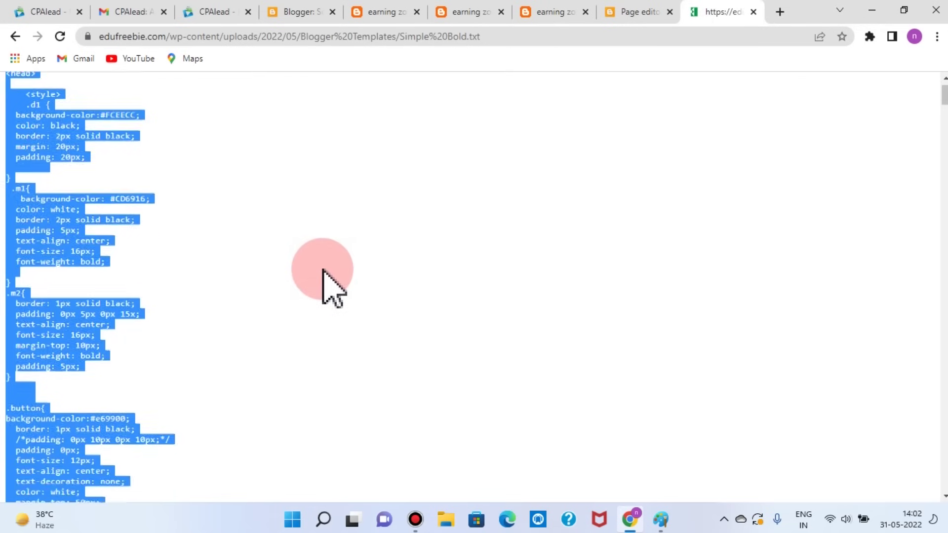
scroll(323, 271, "down", 20)
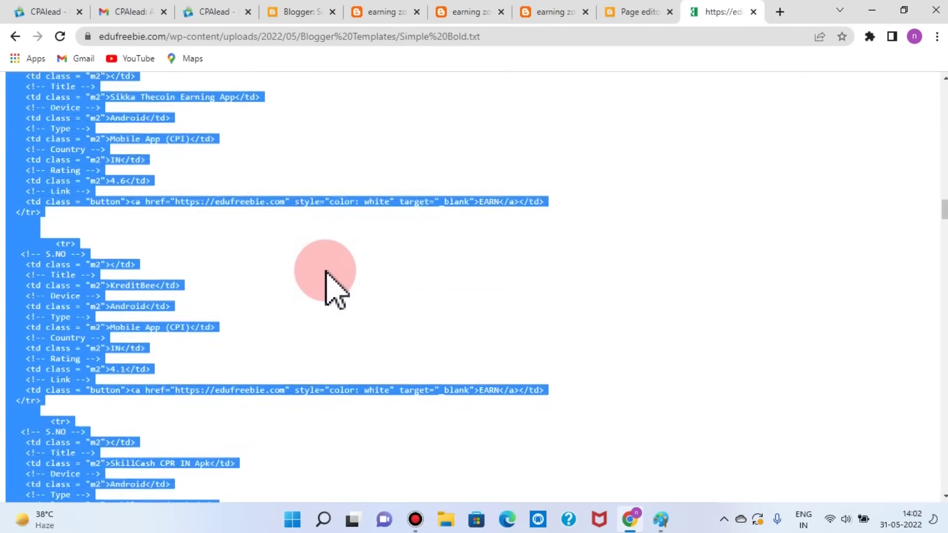
scroll(326, 271, "down", 5)
key("ctrl+6")
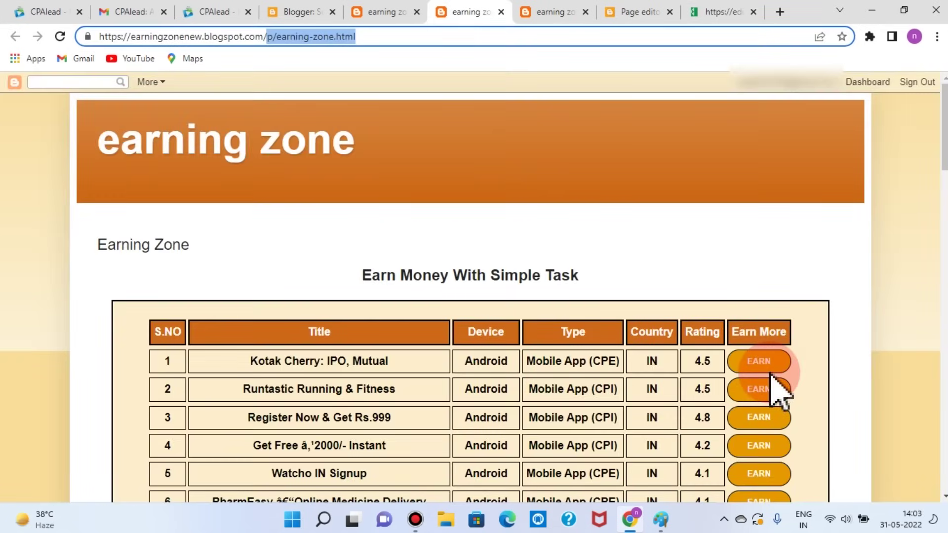
scroll(783, 391, "down", 1)
scroll(772, 376, "down", 1)
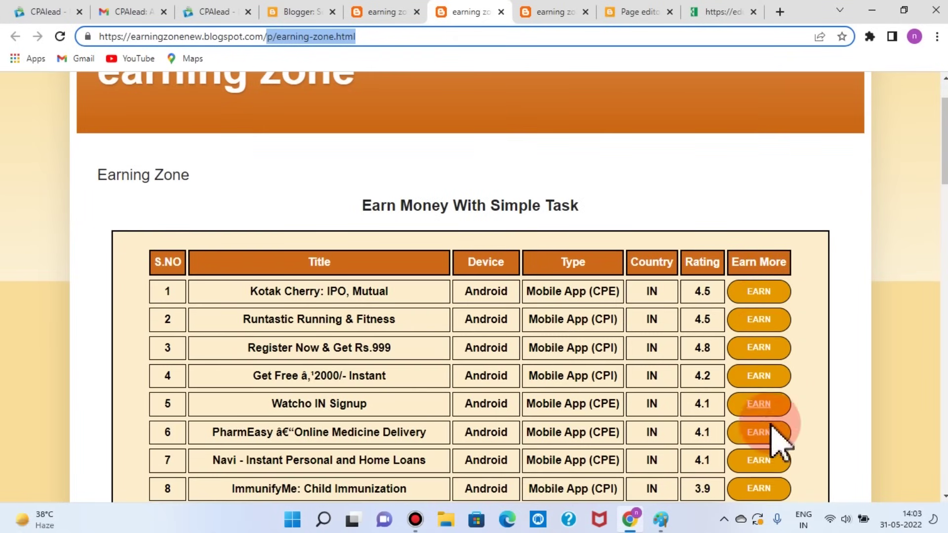
scroll(780, 469, "down", 1)
scroll(785, 484, "down", 2)
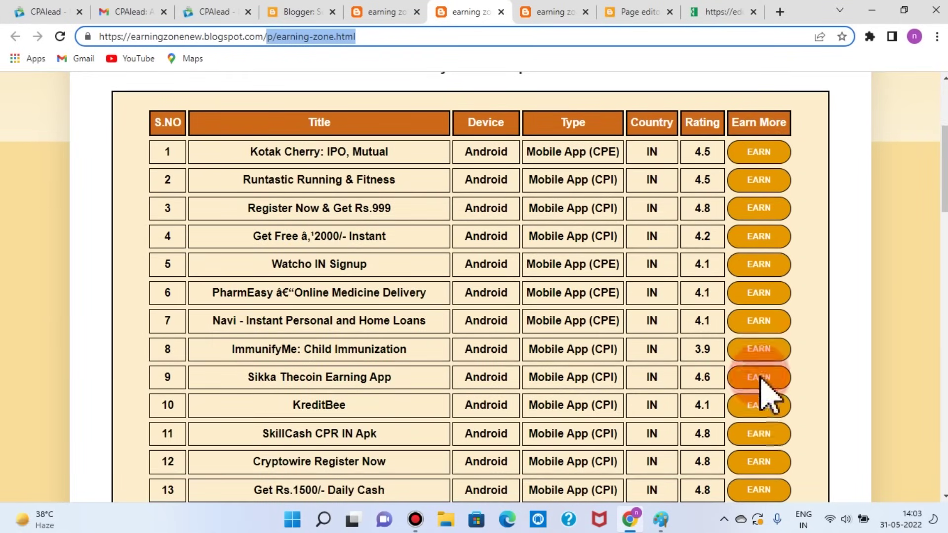
left_click(721, 12)
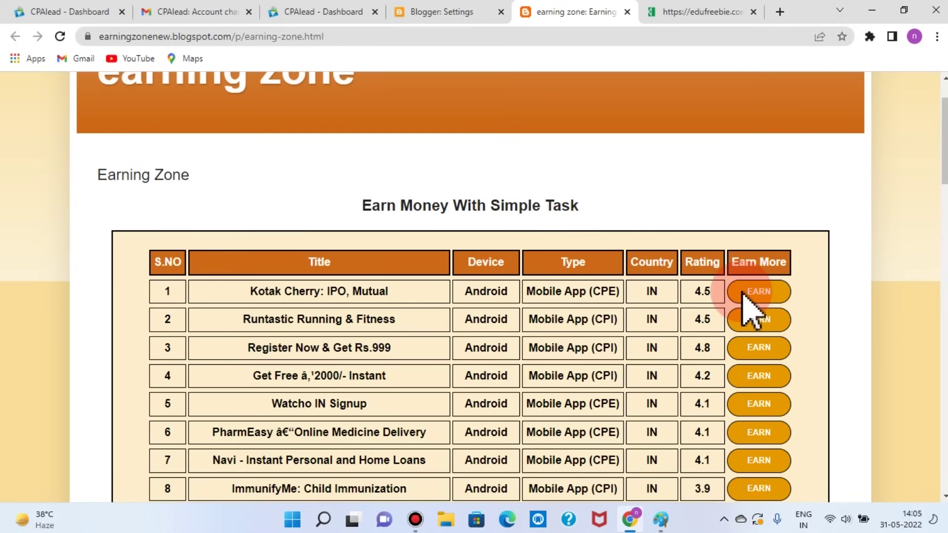
left_click(567, 14)
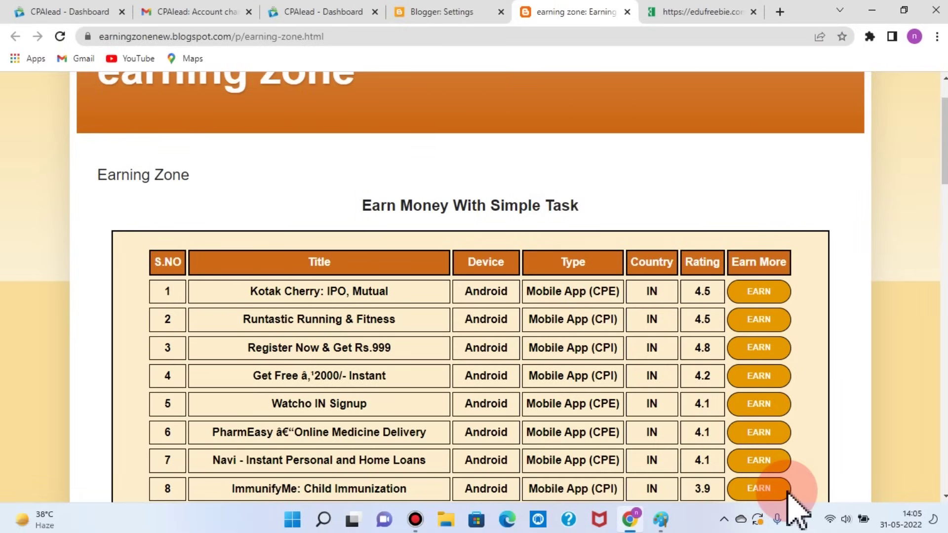
left_click(445, 12)
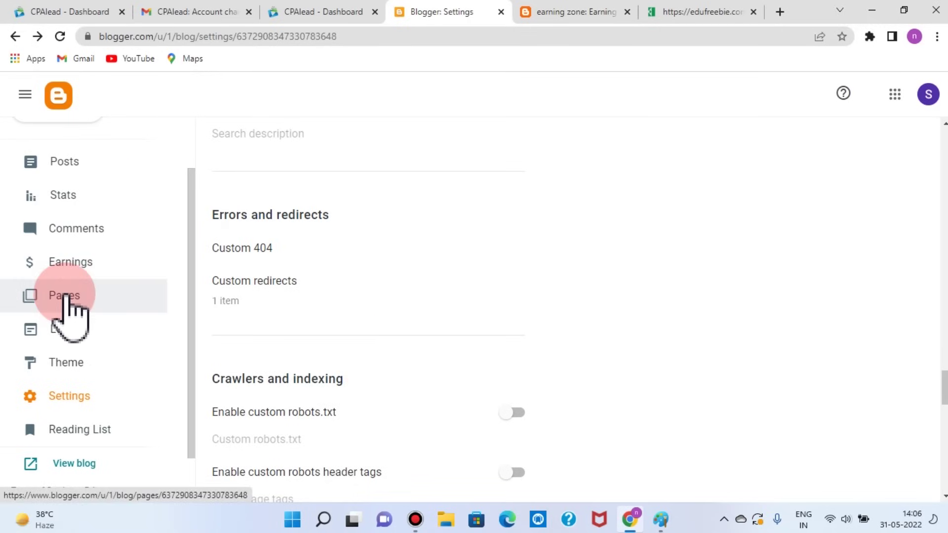
left_click(58, 310)
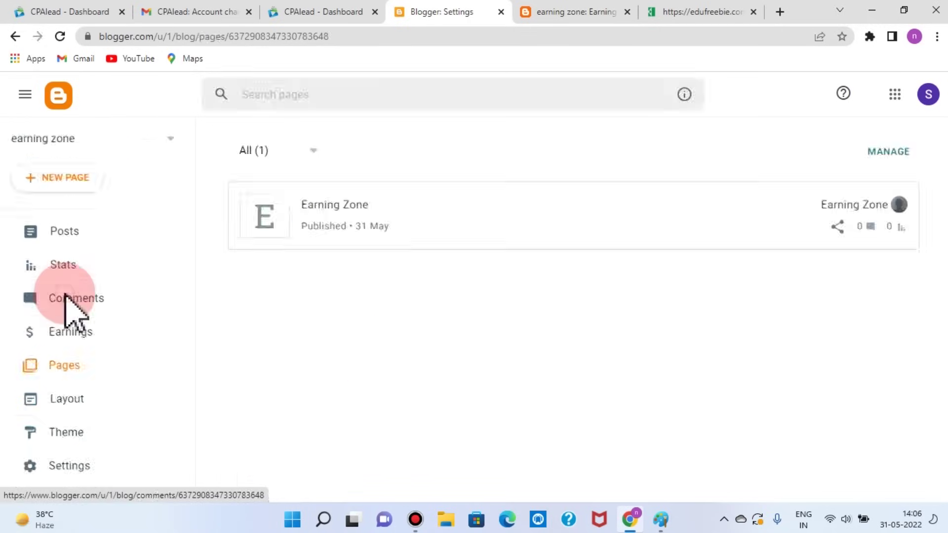
left_click(347, 216)
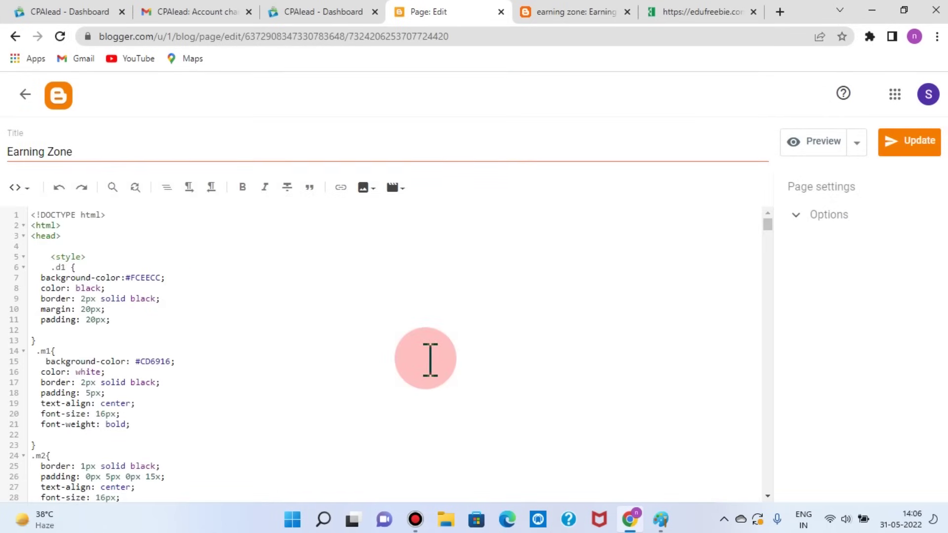
scroll(430, 359, "down", 10)
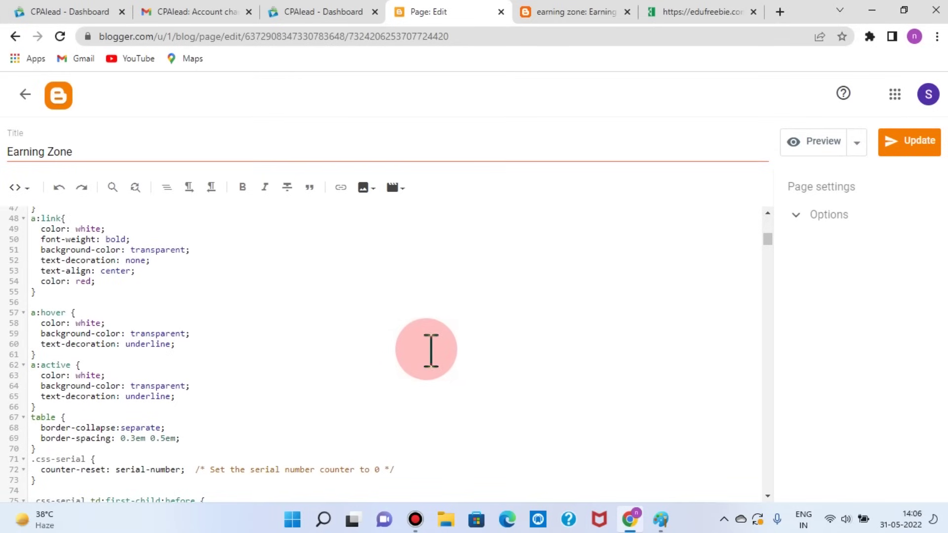
left_click(669, 15)
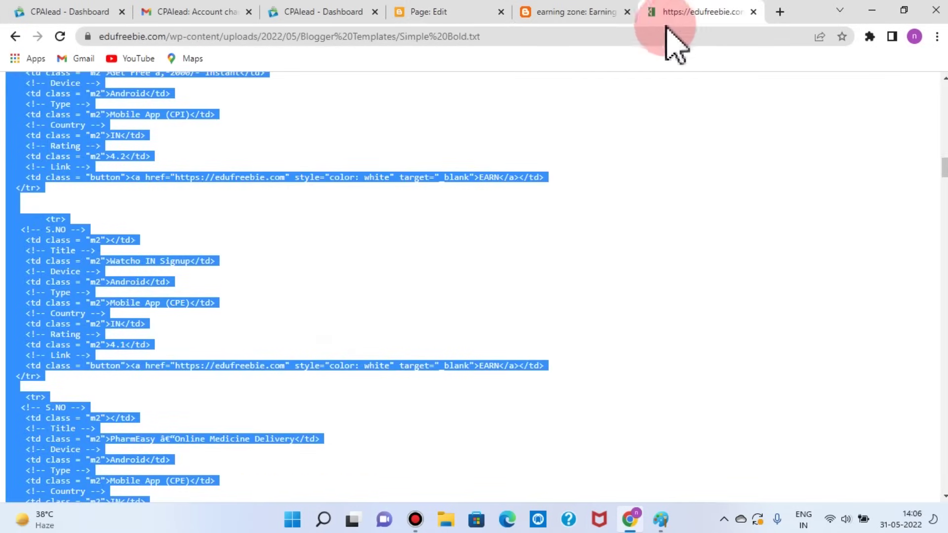
left_click(464, 14)
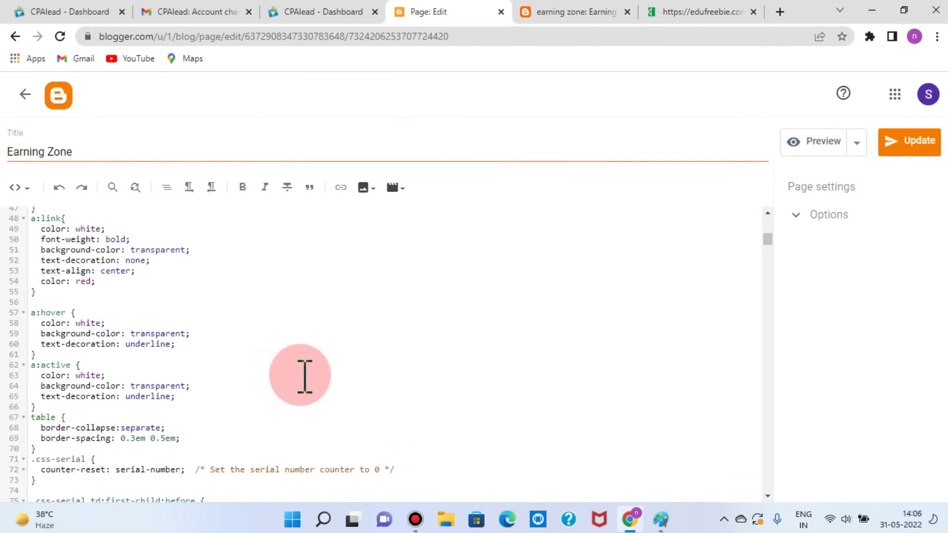
left_click(549, 14)
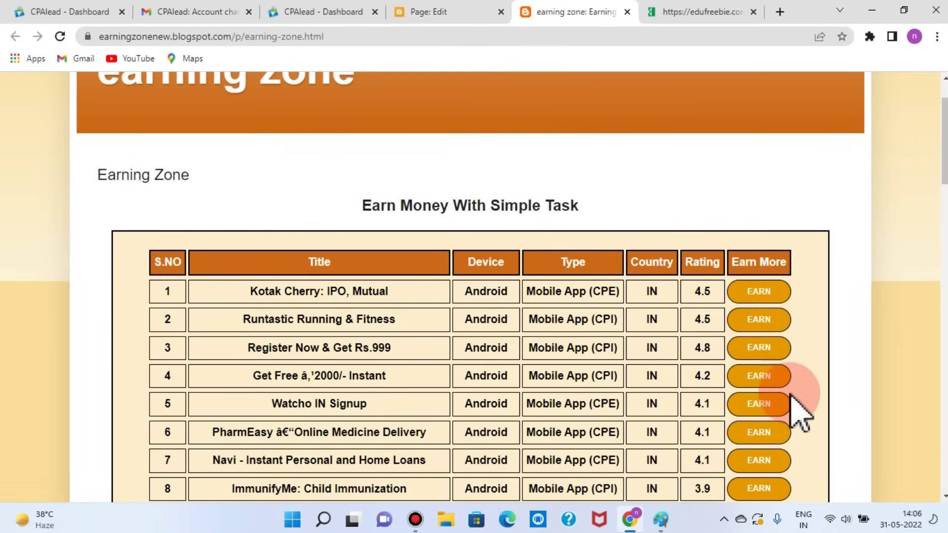
left_click(417, 14)
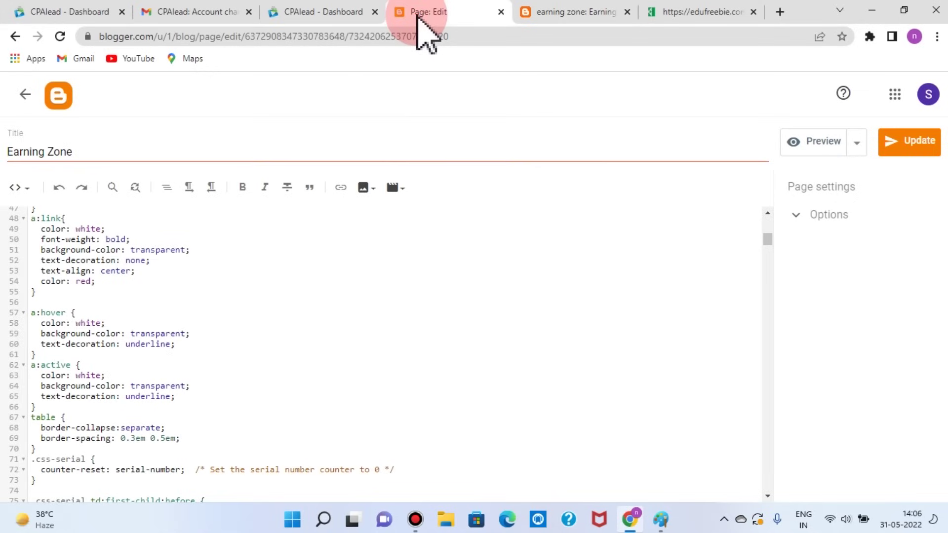
left_click(393, 279)
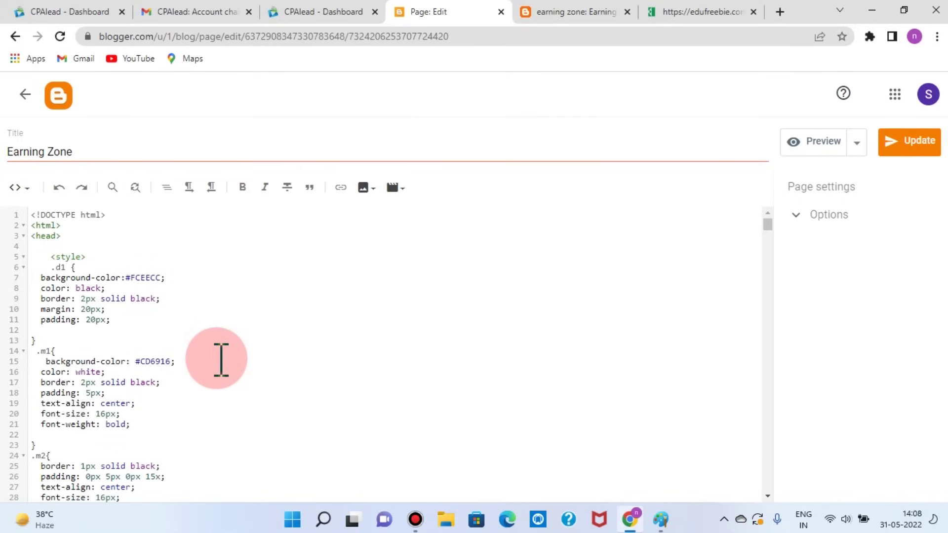
scroll(221, 359, "down", 5)
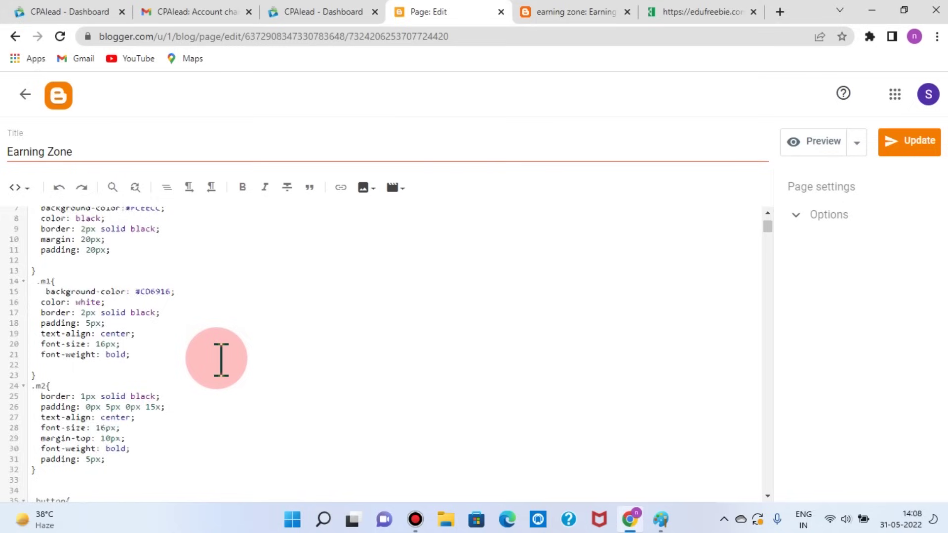
scroll(221, 359, "down", 10)
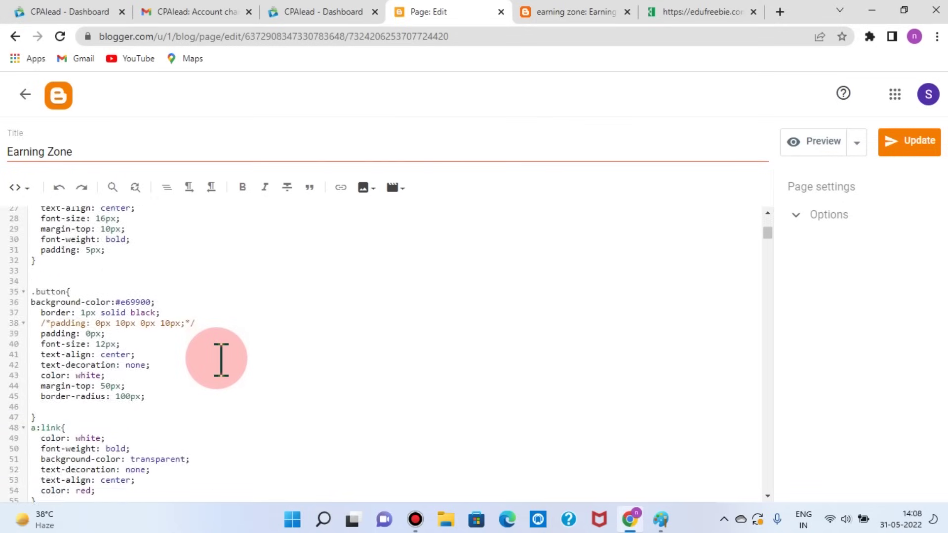
scroll(221, 359, "down", 11)
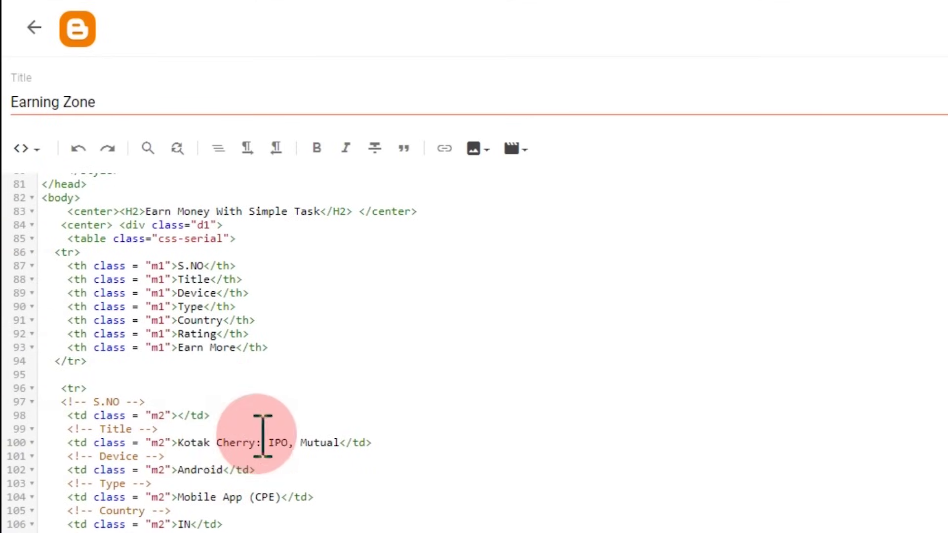
Step: Compare the Earning Zone page's HTML code with the published offers table and EARN buttons
left_click(563, 12)
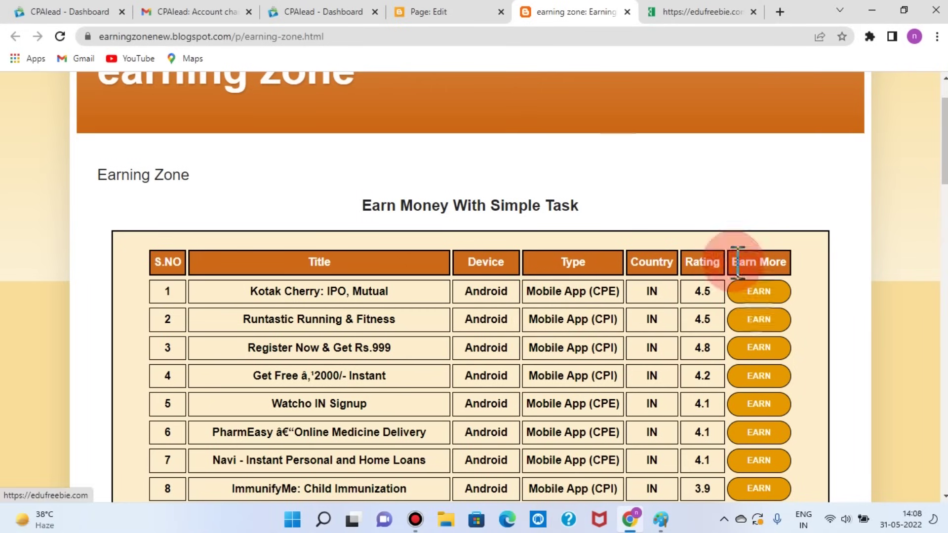
left_click(442, 11)
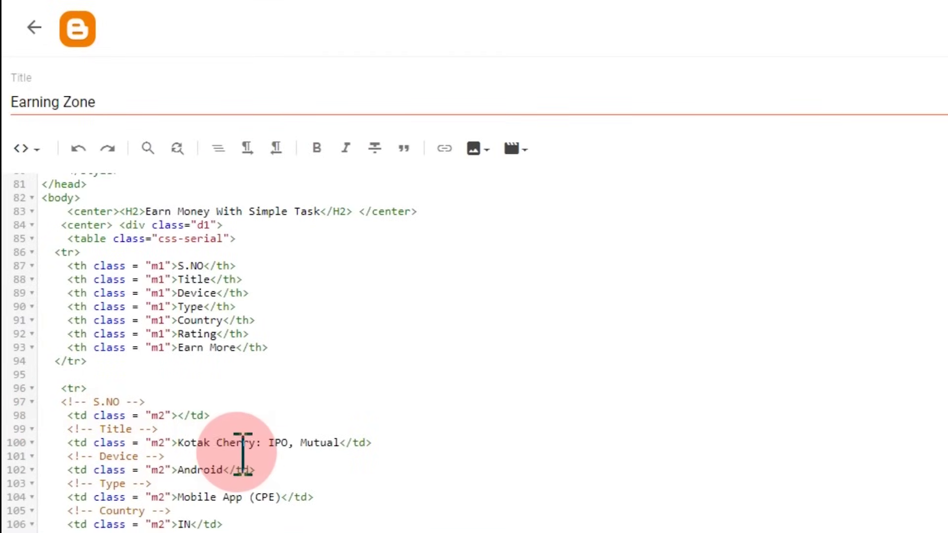
scroll(391, 431, "down", 1)
scroll(391, 431, "down", 2)
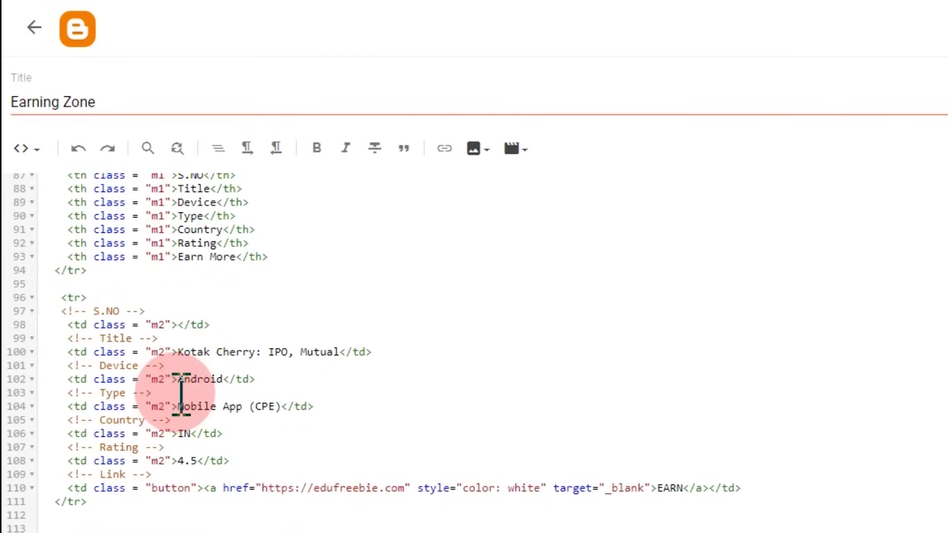
scroll(375, 420, "down", 3)
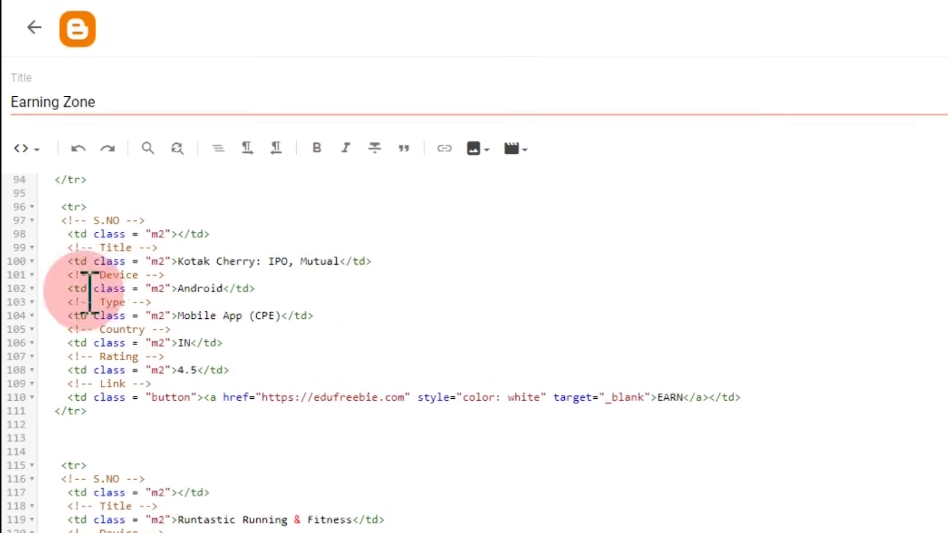
left_click(548, 12)
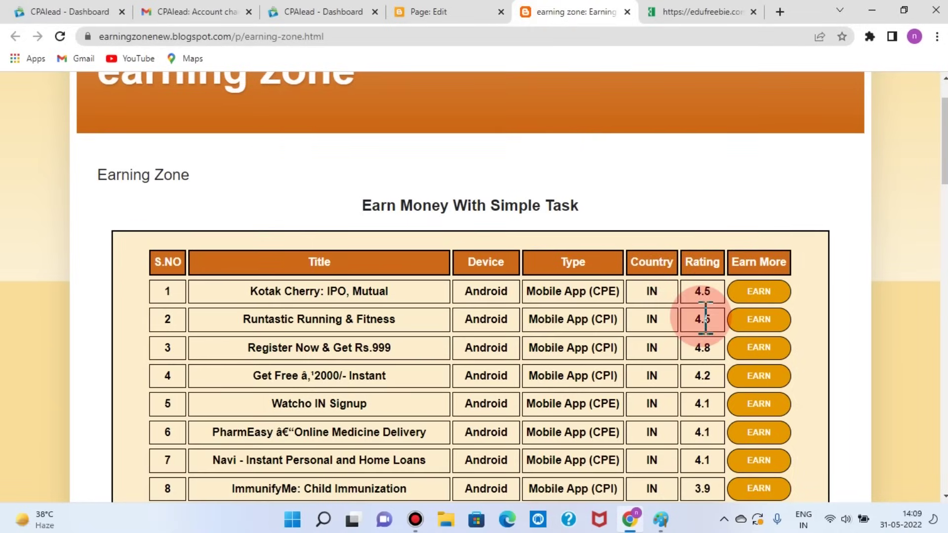
left_click(457, 14)
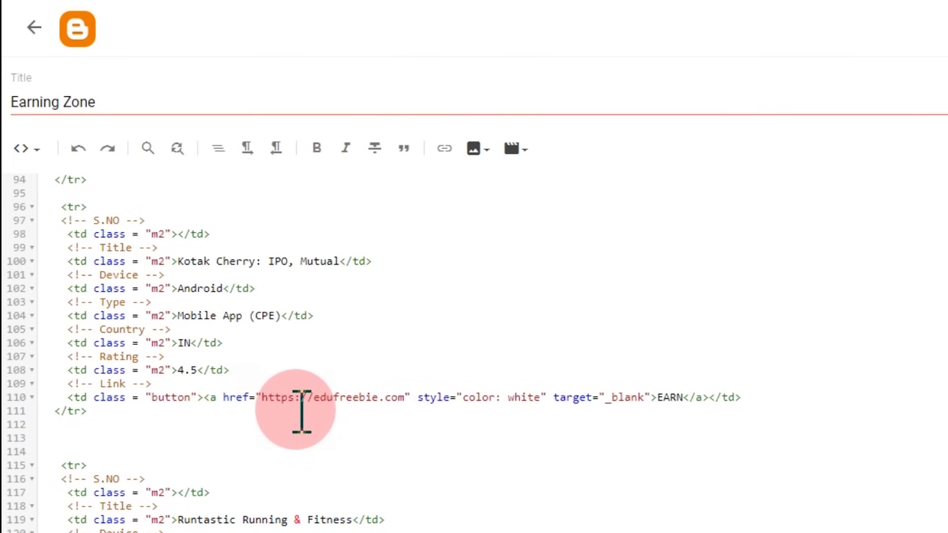
left_click(546, 12)
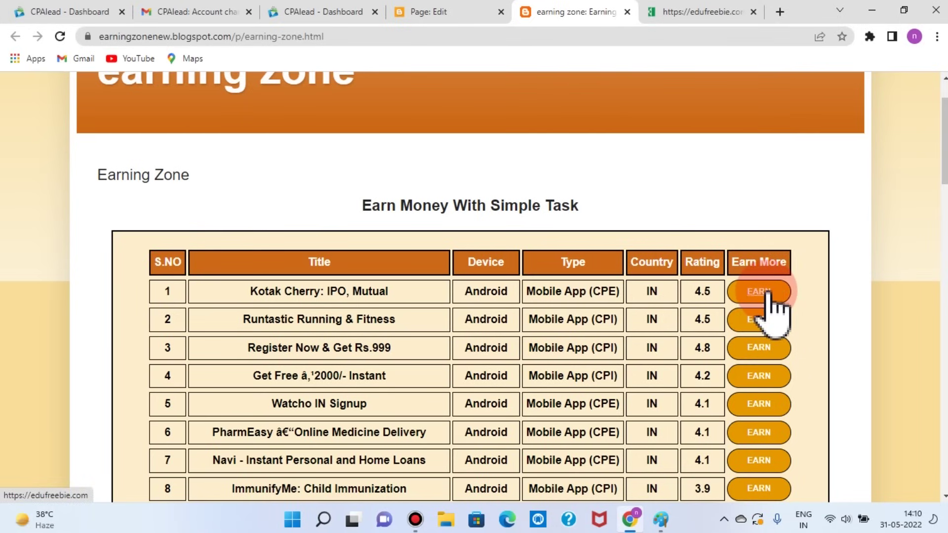
Step: Recheck the HTML against the live EARN buttons, then bring up the CPAlead India offers list
left_click(429, 15)
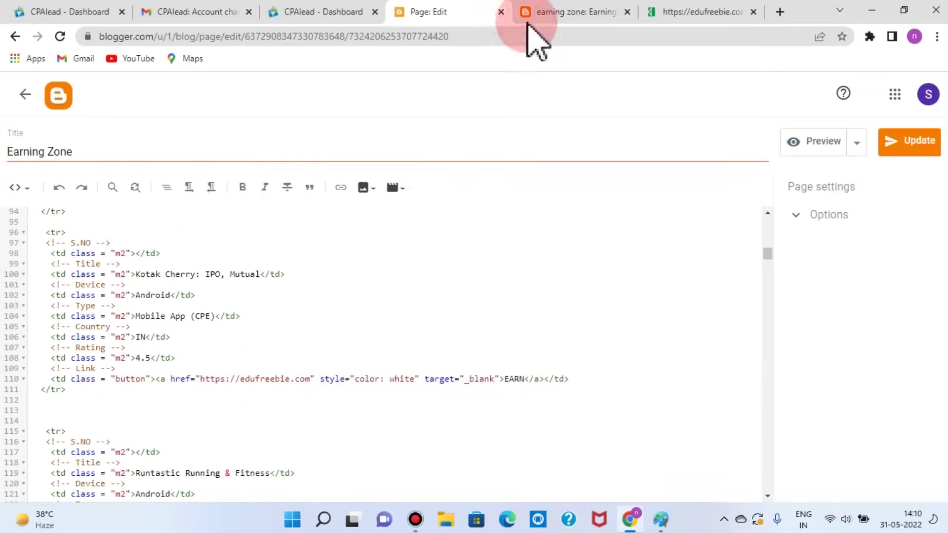
left_click(529, 19)
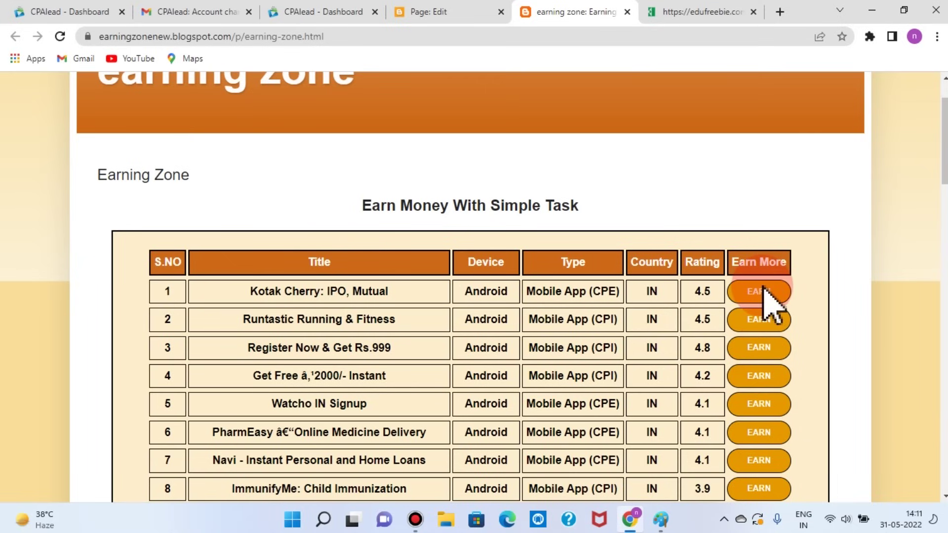
left_click(481, 14)
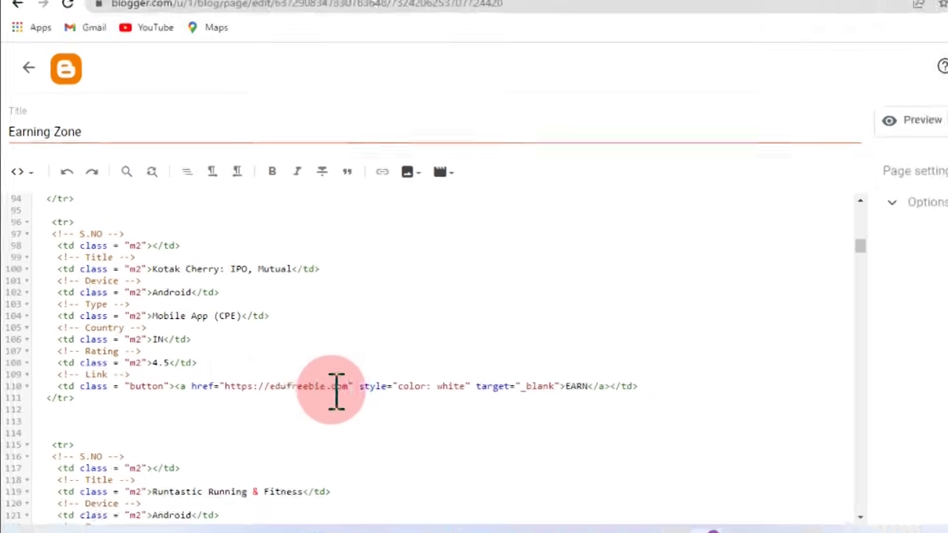
left_click(565, 15)
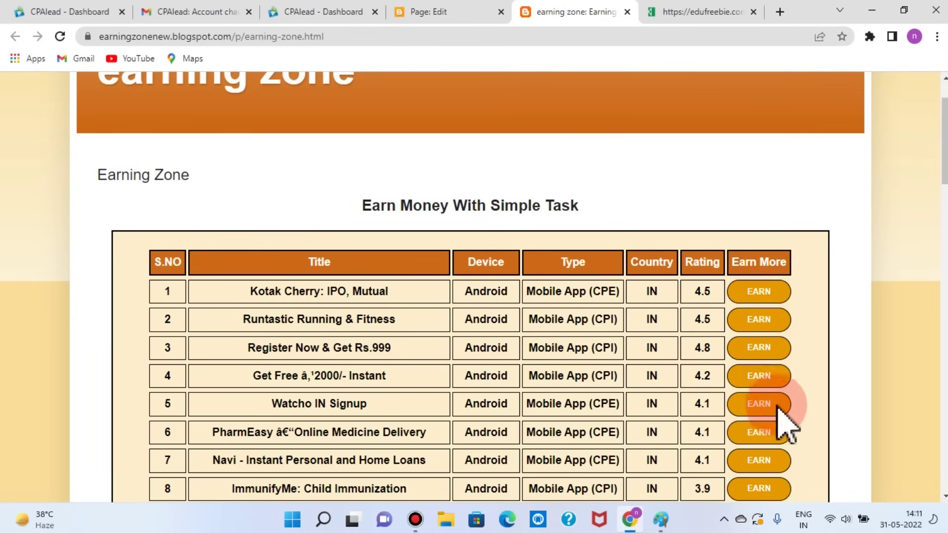
scroll(787, 422, "down", 8)
scroll(788, 430, "up", 10)
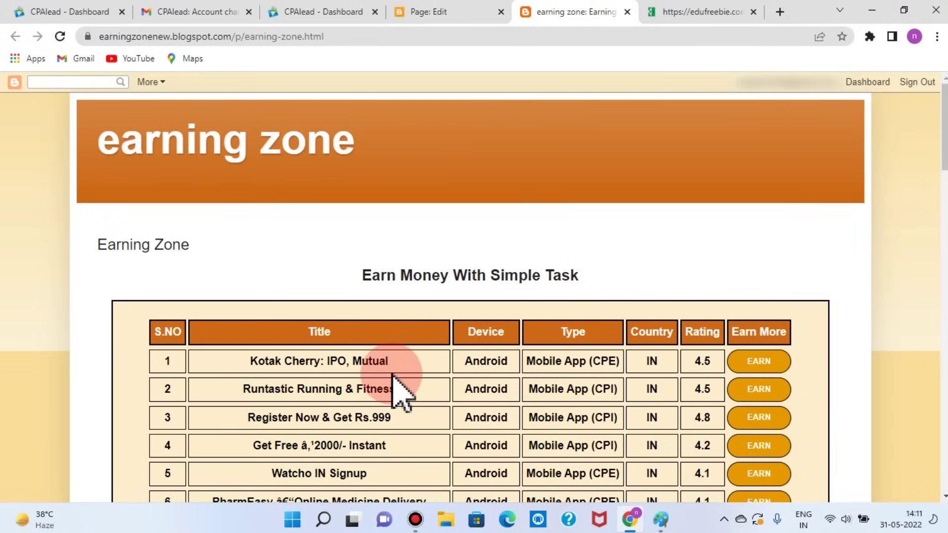
key("ctrl+3")
scroll(529, 233, "up", 6)
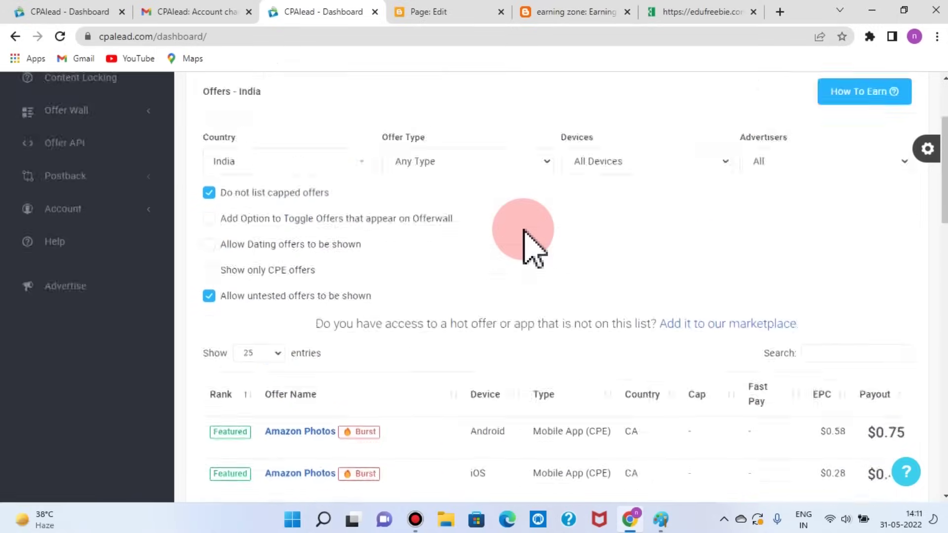
Step: Open the Kotak Cherry: IPO, Mutual offer in CPAlead and copy its affiliate link
scroll(561, 296, "down", 7)
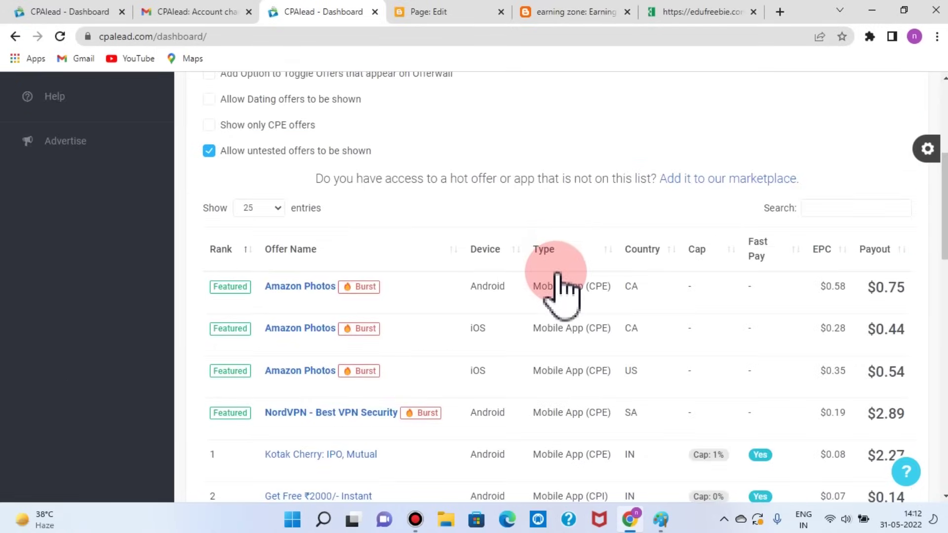
scroll(557, 274, "down", 3)
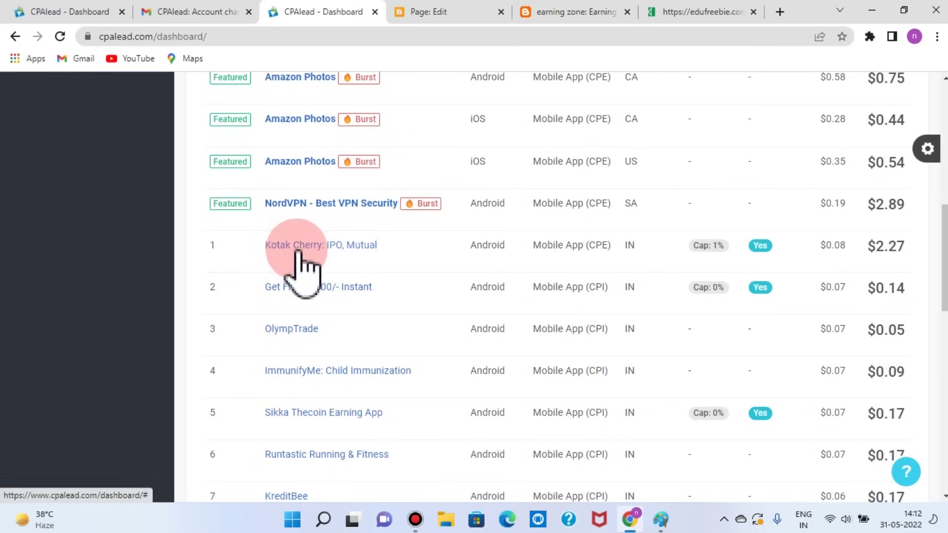
left_click(360, 253)
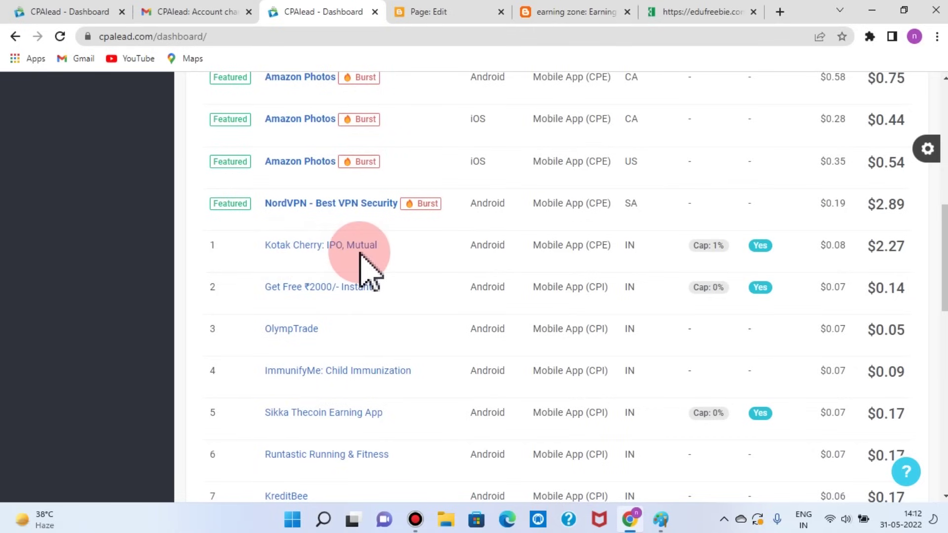
left_click(348, 254)
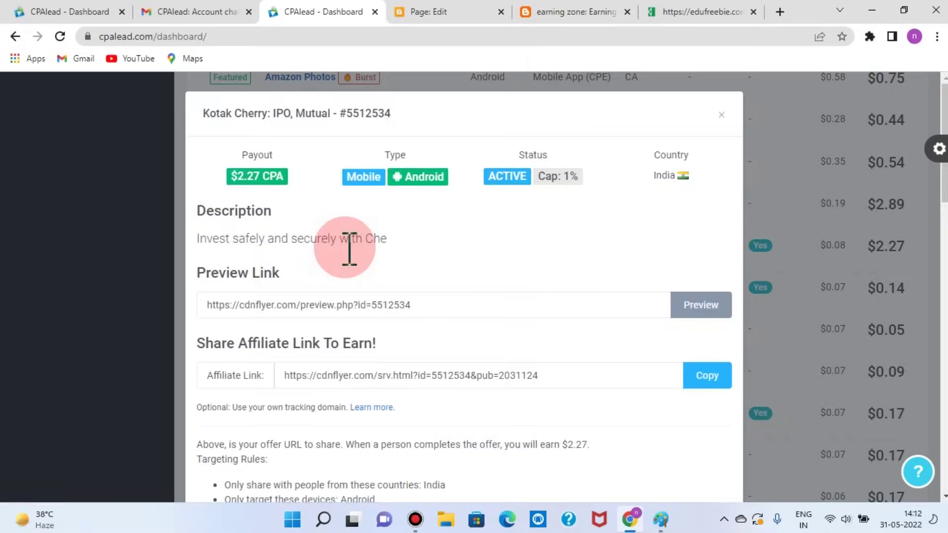
left_click(515, 355)
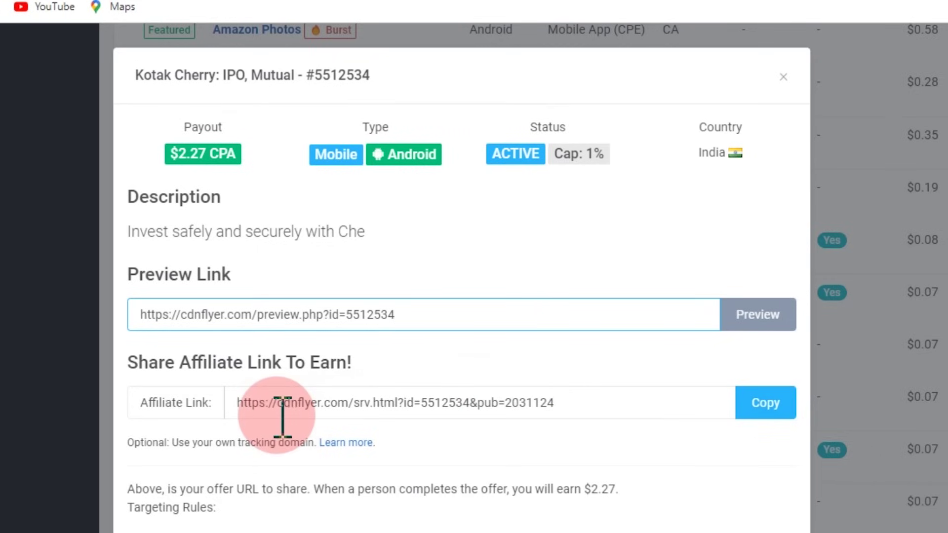
left_click(764, 406)
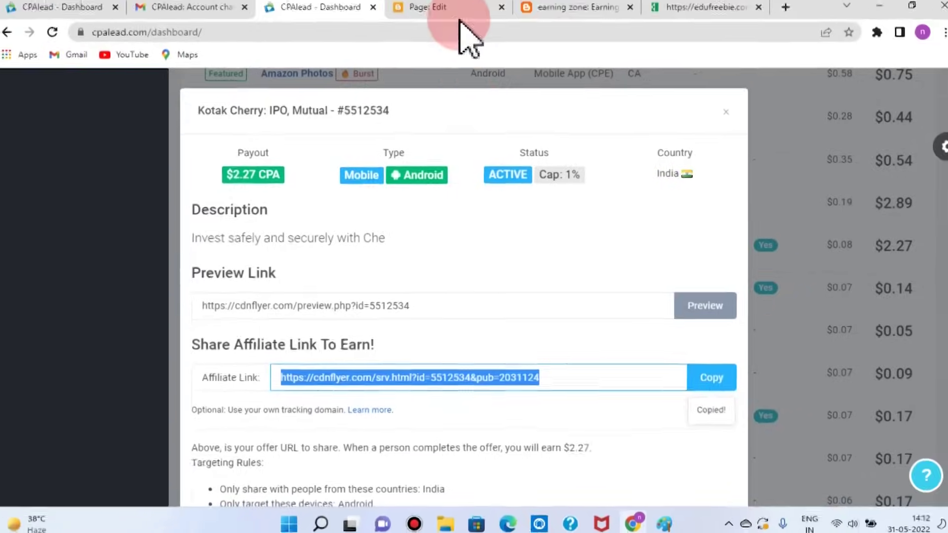
left_click(437, 14)
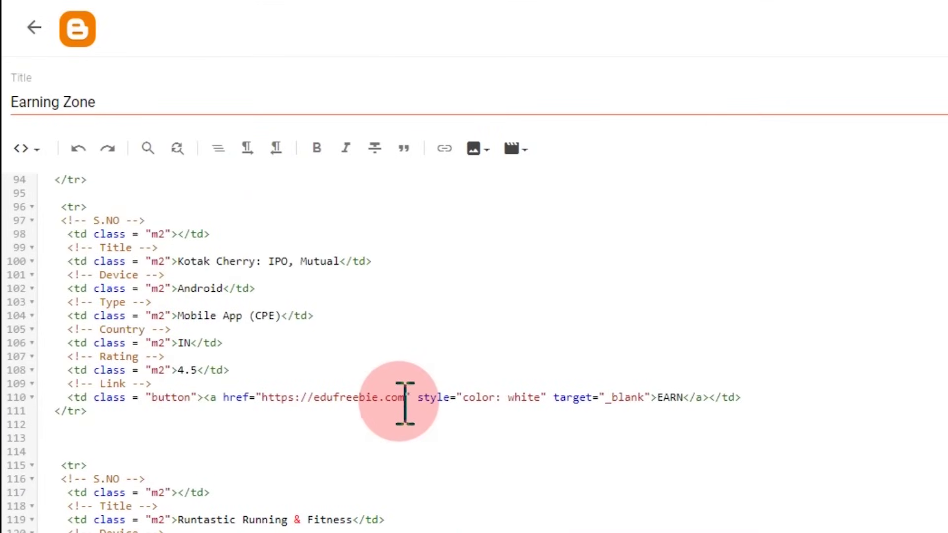
Step: Replace the edufreebie.com href on line 110 with the copied cdnflyer.com link and update the page
left_click_drag(405, 398, 262, 397)
key("BackSpace")
key("ctrl+v")
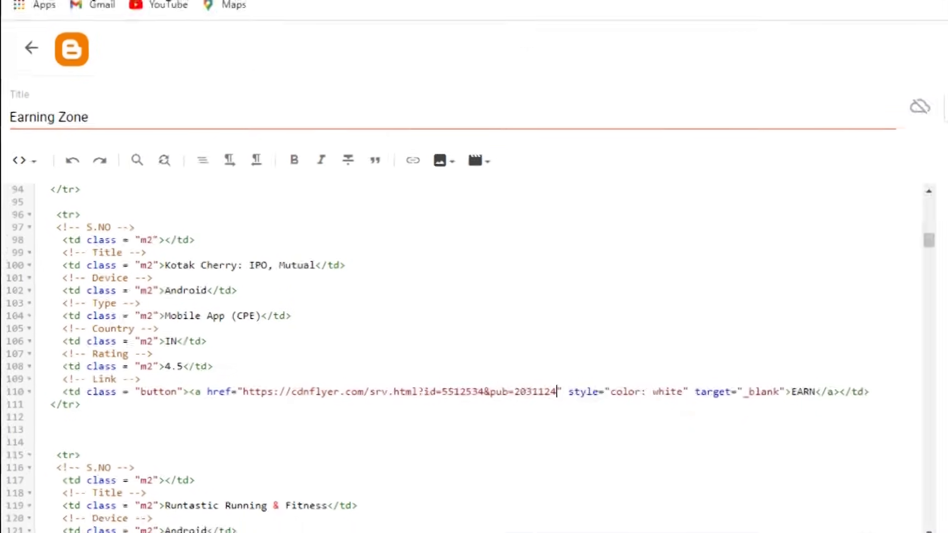
left_click(916, 144)
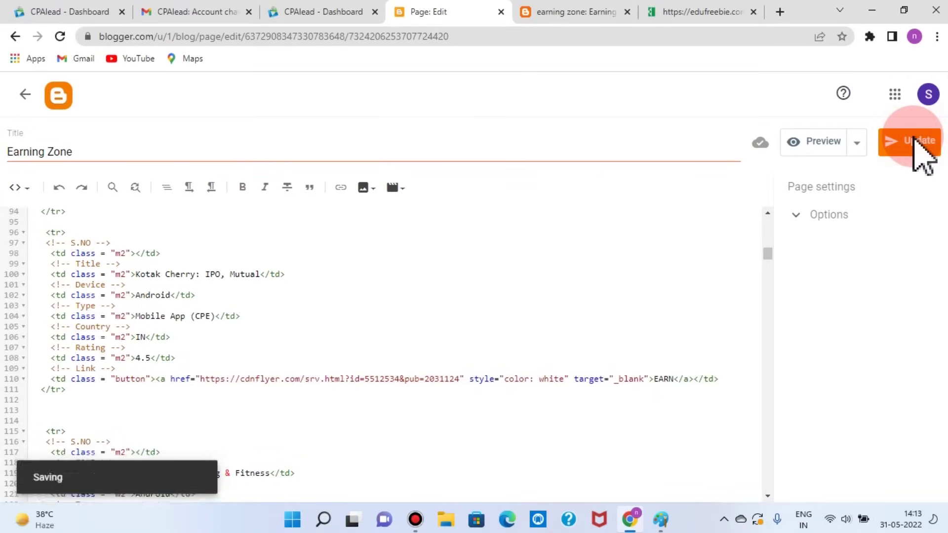
left_click(455, 421)
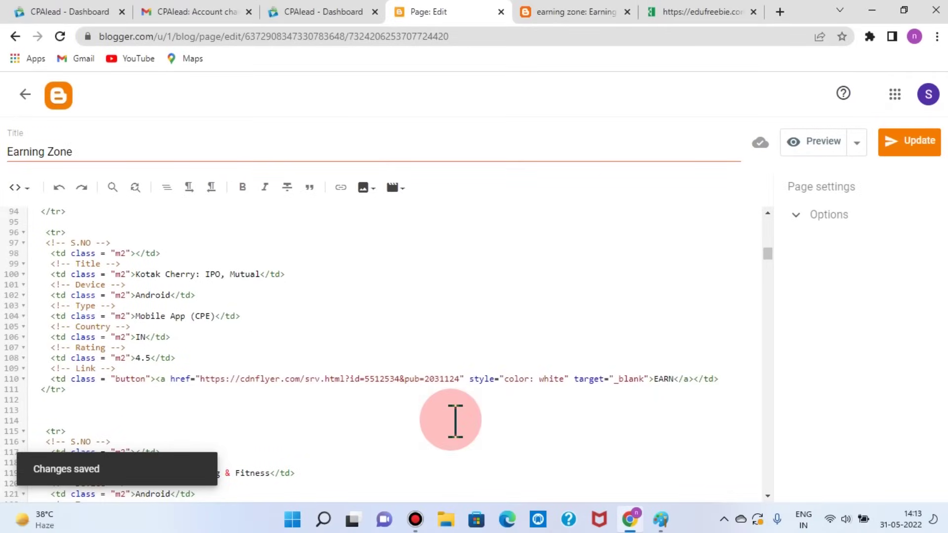
scroll(455, 421, "down", 2)
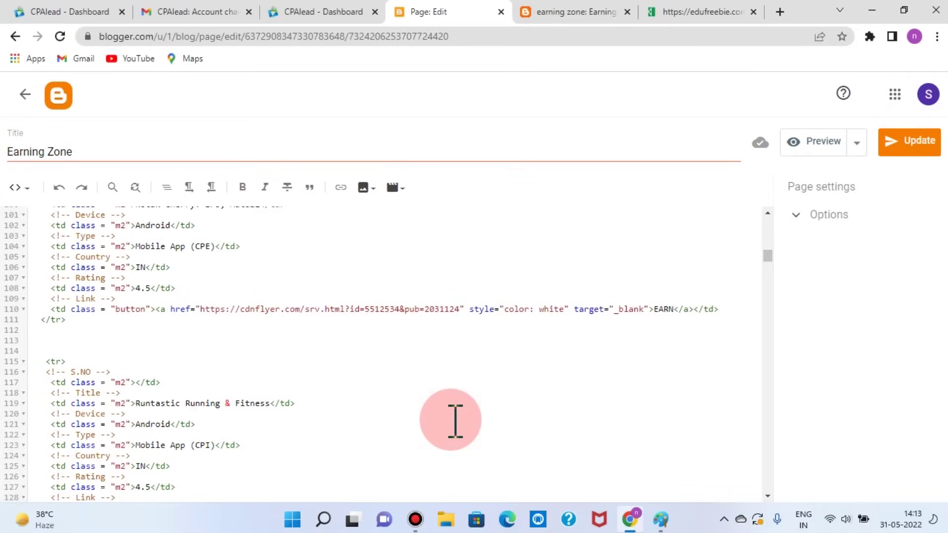
left_click(600, 14)
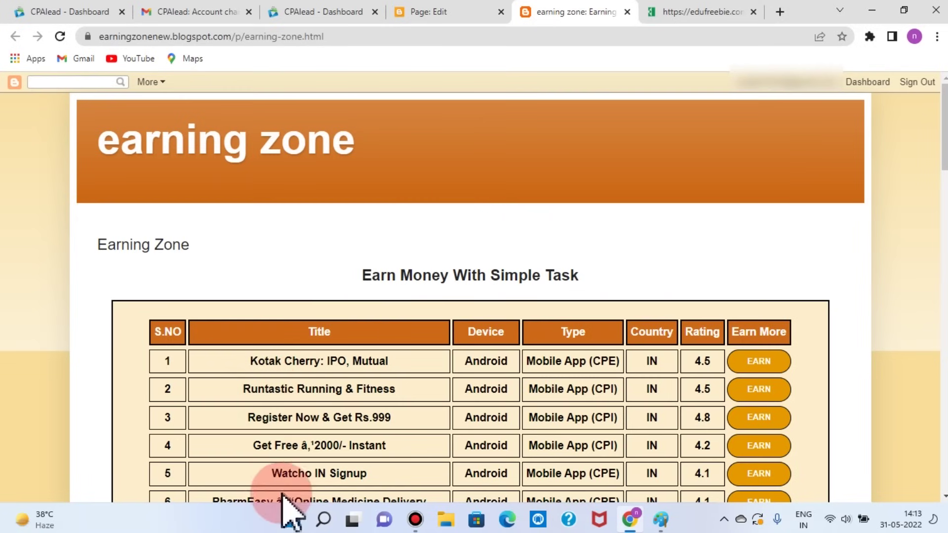
scroll(395, 477, "down", 1)
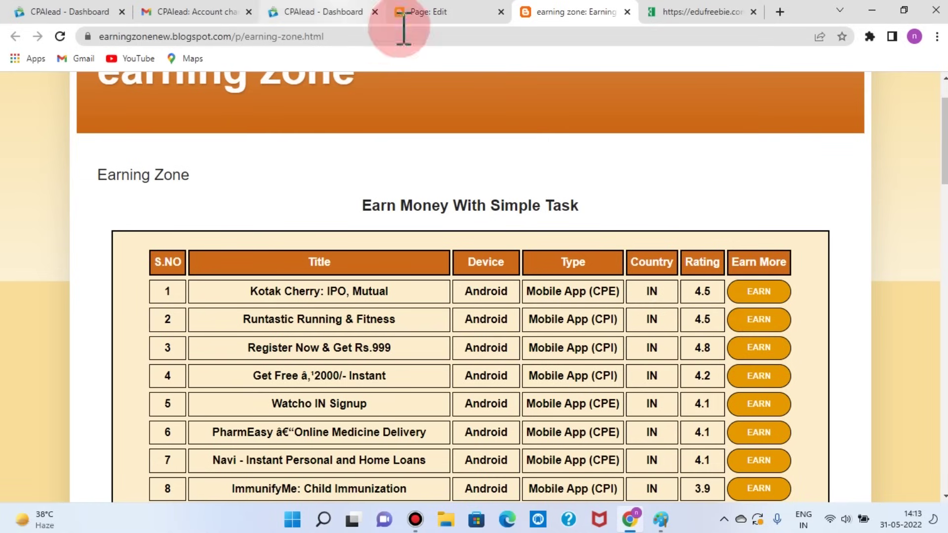
left_click(397, 15)
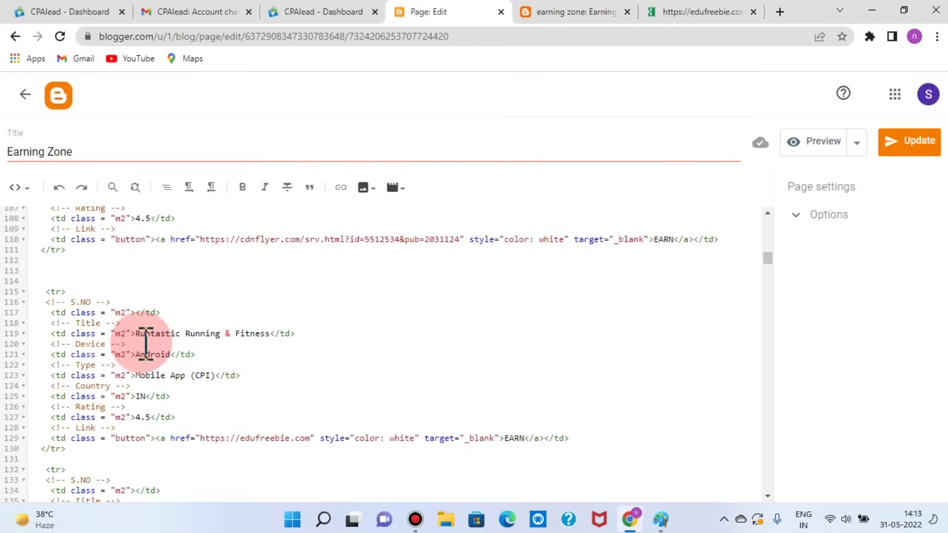
scroll(296, 358, "down", 4)
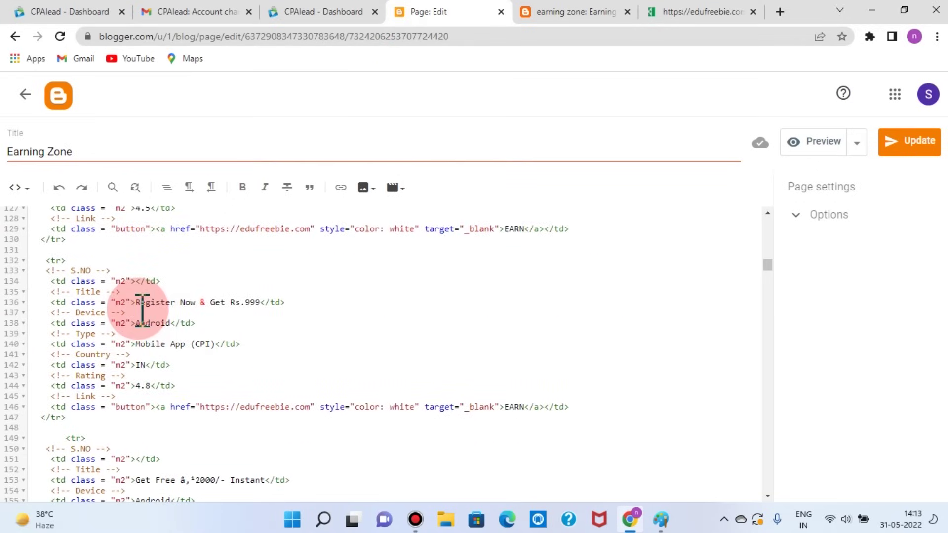
left_click(563, 13)
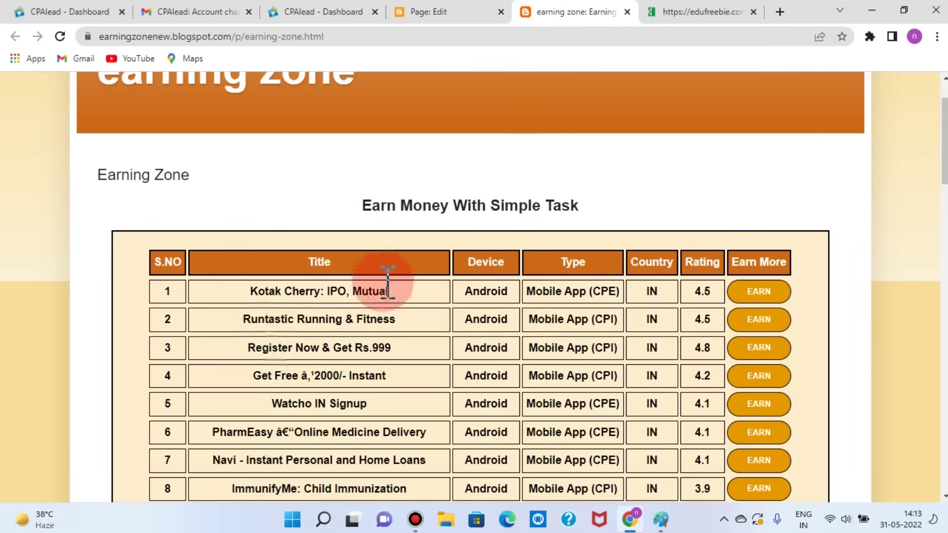
left_click(461, 12)
scroll(173, 317, "up", 3)
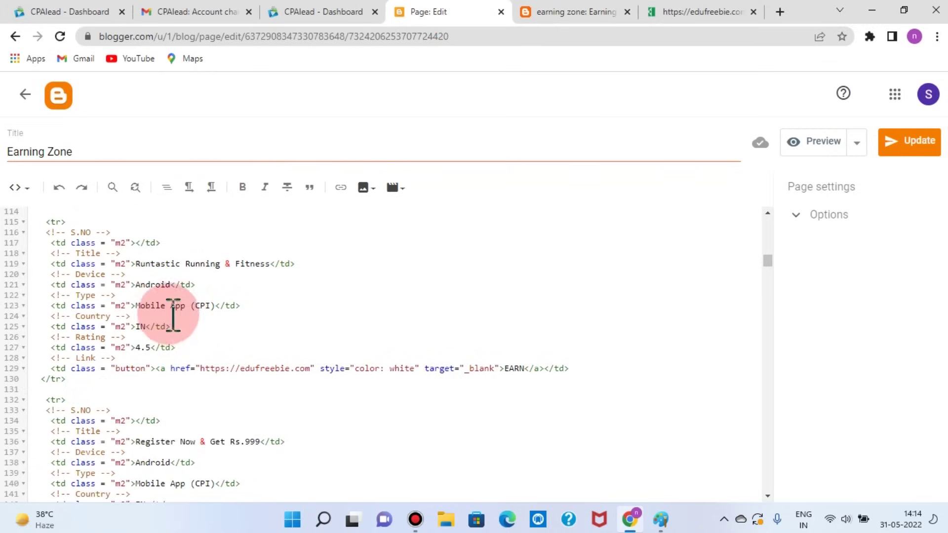
scroll(205, 296, "up", 4)
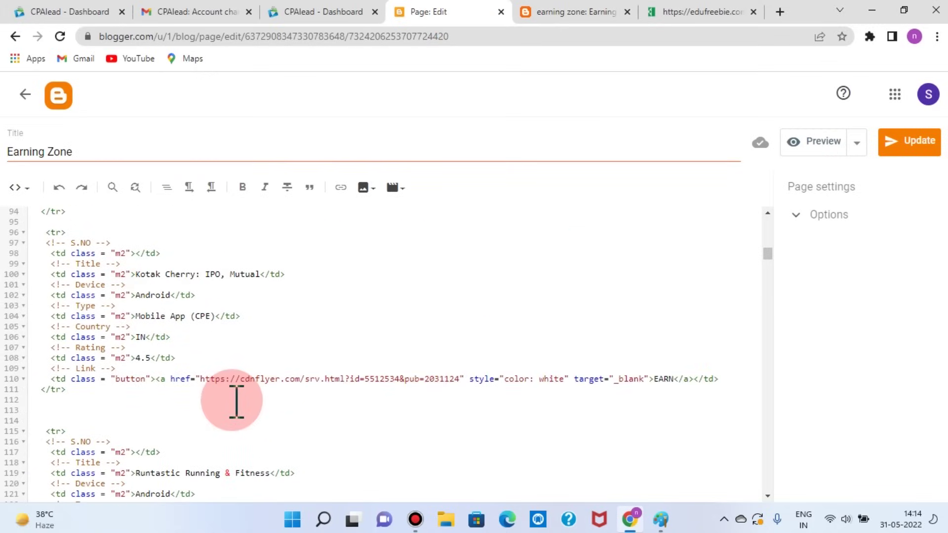
scroll(449, 392, "down", 3)
scroll(245, 425, "down", 9)
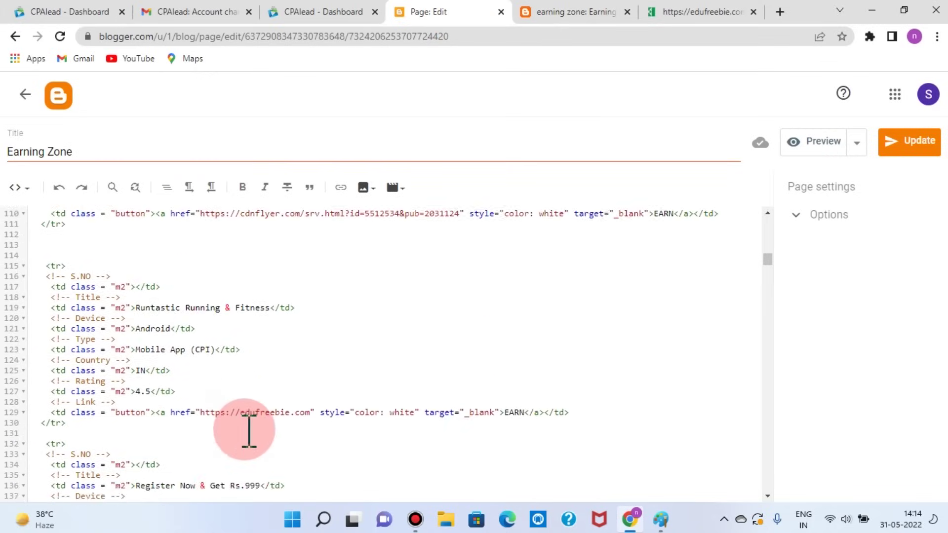
scroll(254, 431, "down", 3)
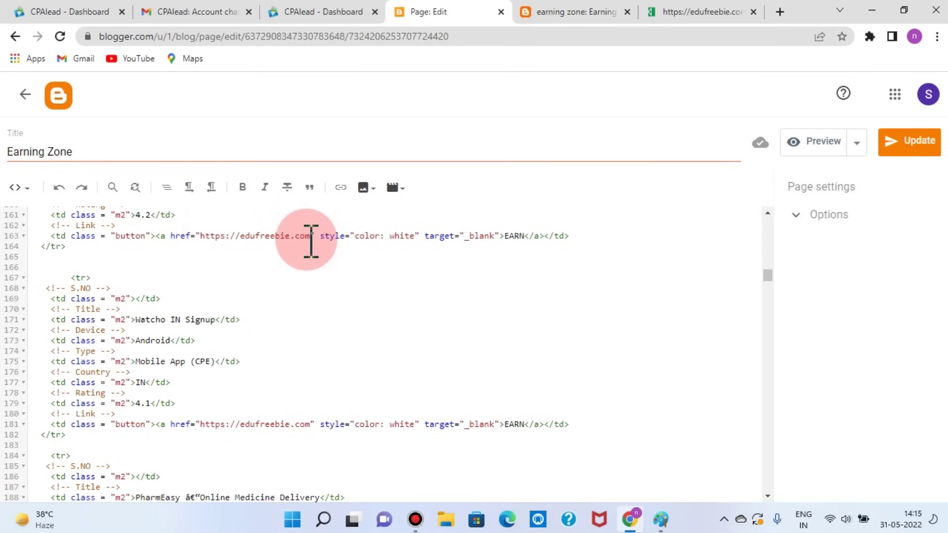
scroll(311, 241, "down", 20)
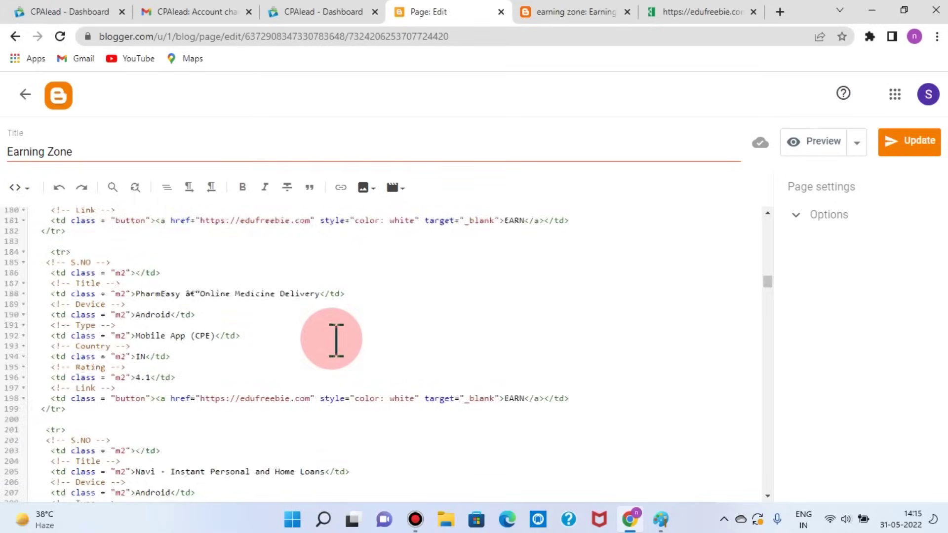
scroll(380, 394, "up", 20)
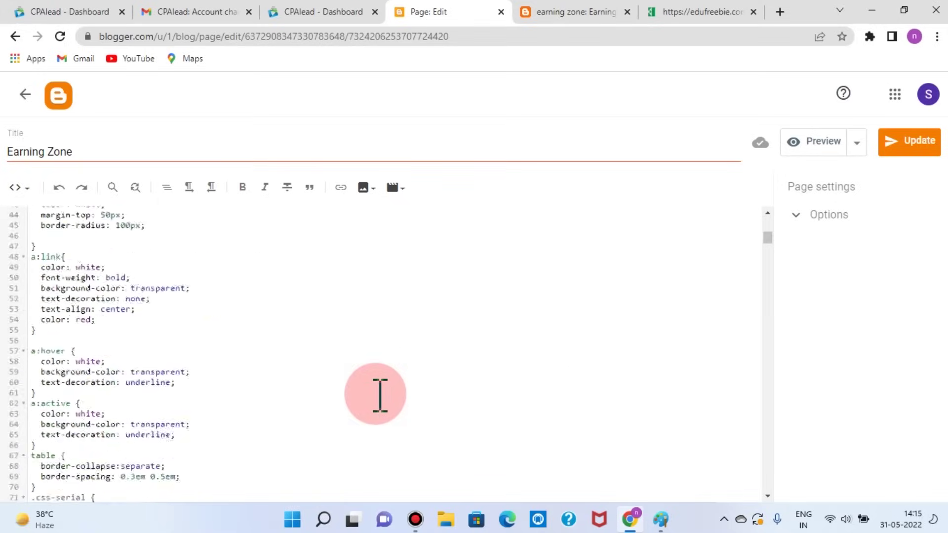
Step: Scroll through the live Earning Zone offers table, rows 1–42, each with an EARN button
left_click(590, 11)
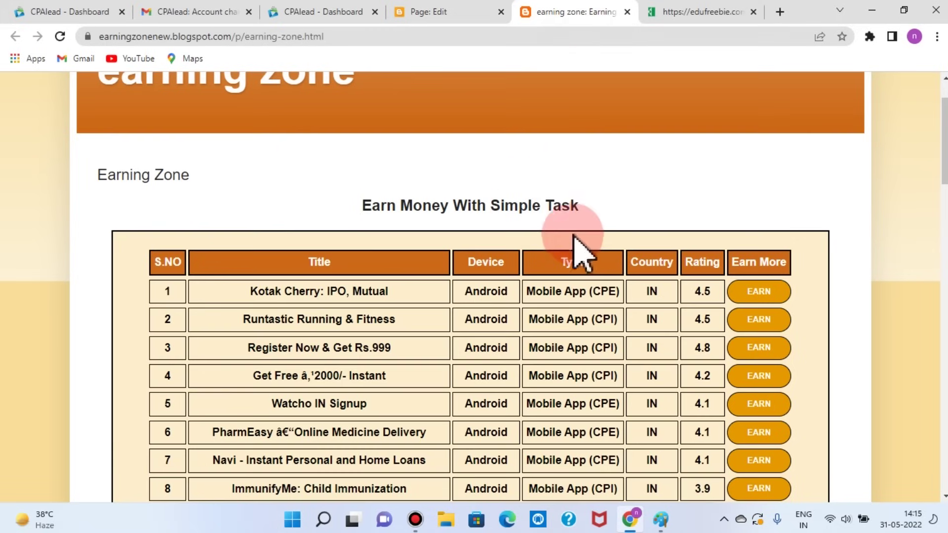
scroll(684, 316, "down", 5)
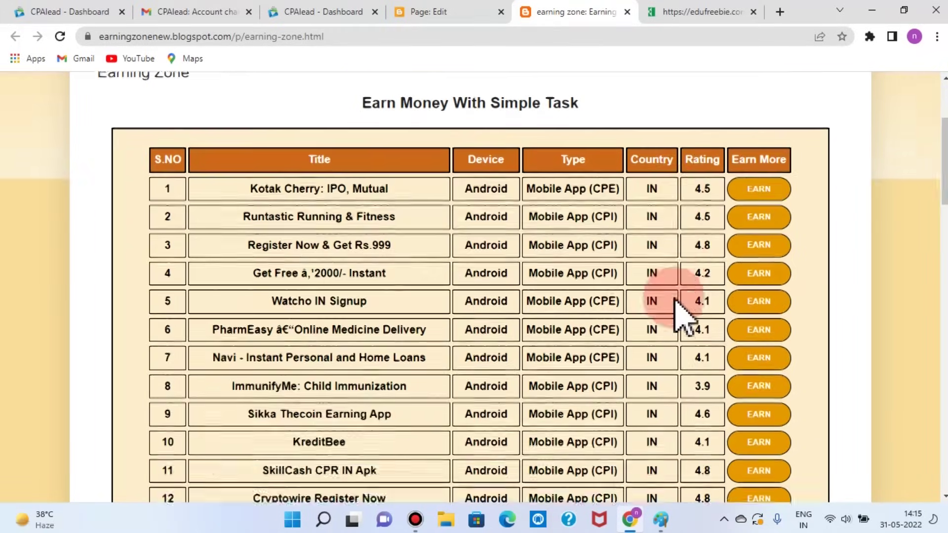
scroll(556, 361, "down", 6)
scroll(571, 368, "down", 12)
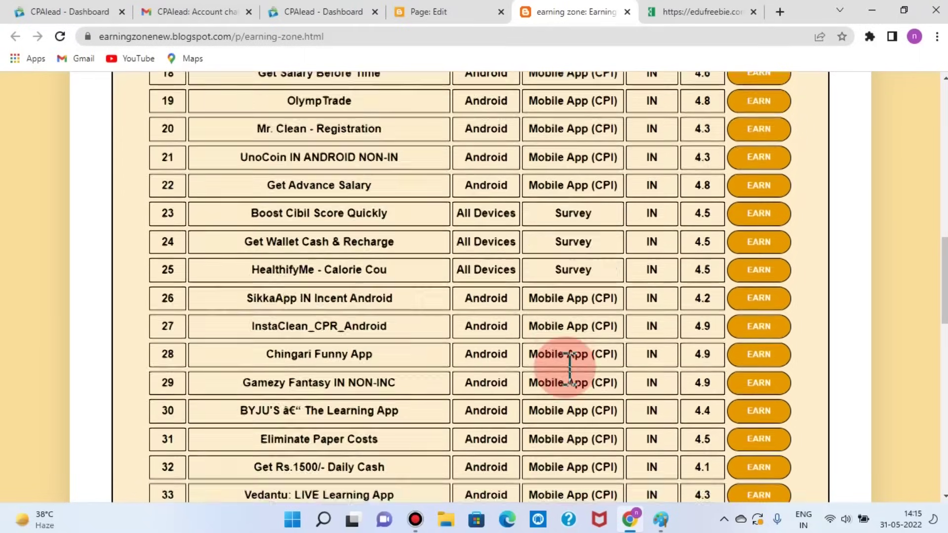
scroll(568, 371, "up", 1)
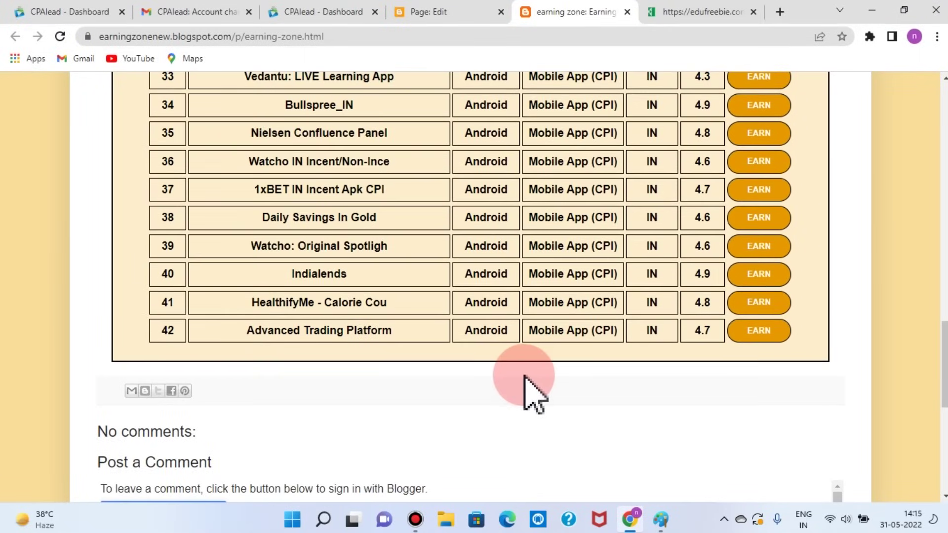
scroll(528, 386, "up", 1)
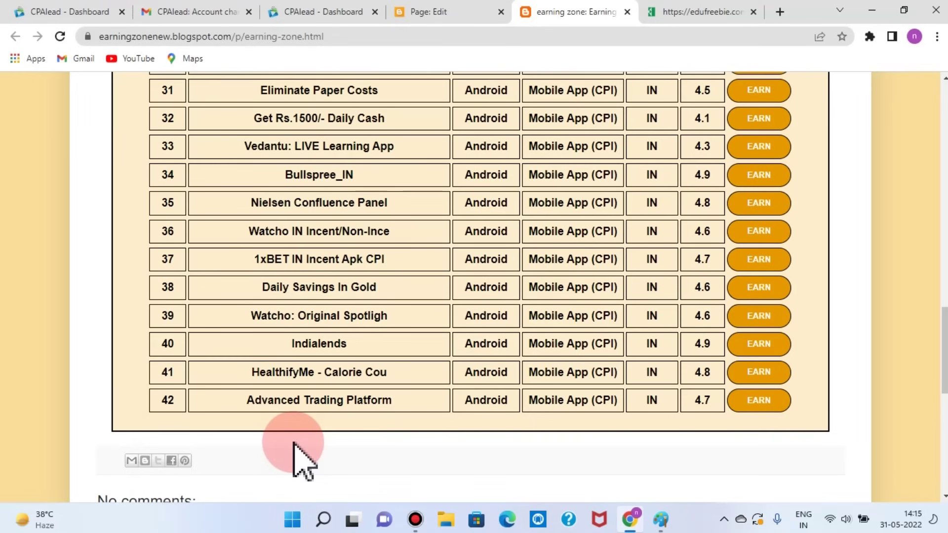
scroll(294, 445, "up", 20)
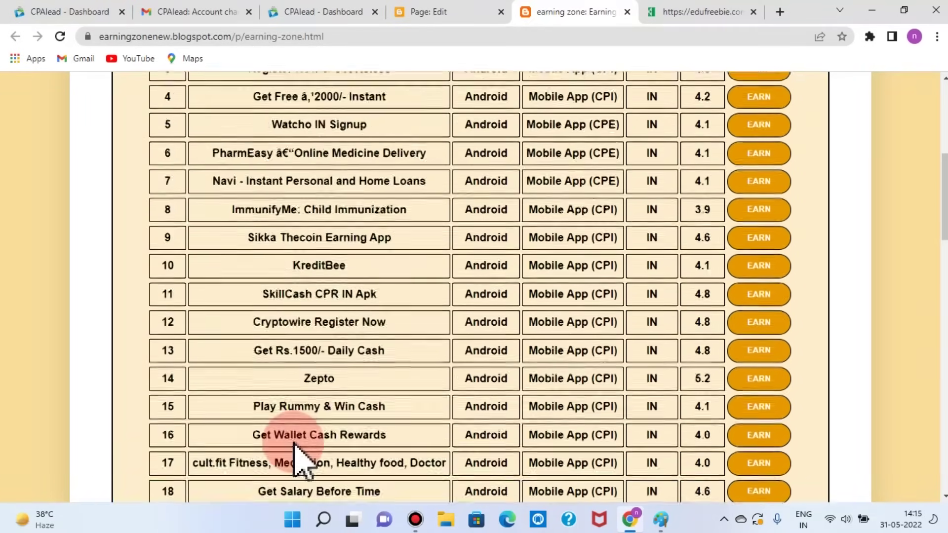
scroll(295, 450, "down", 6)
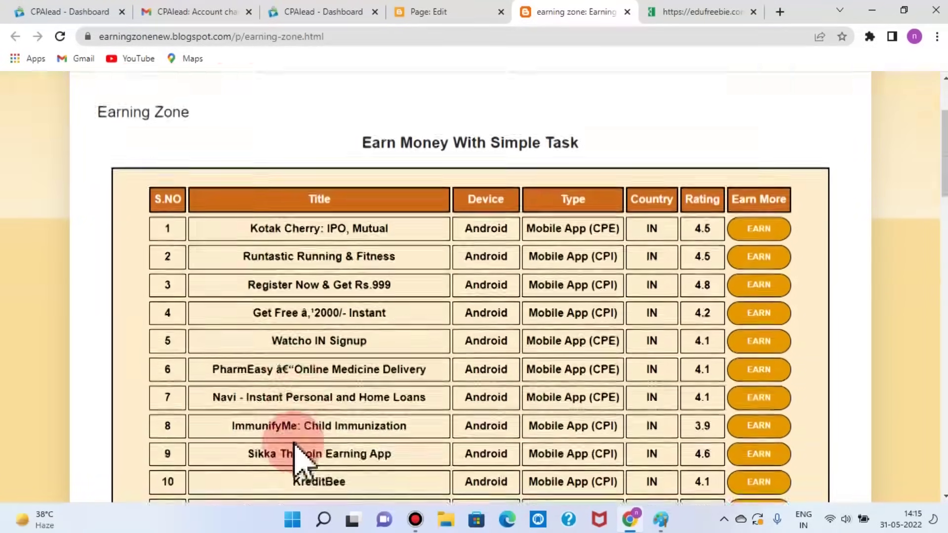
scroll(295, 449, "down", 15)
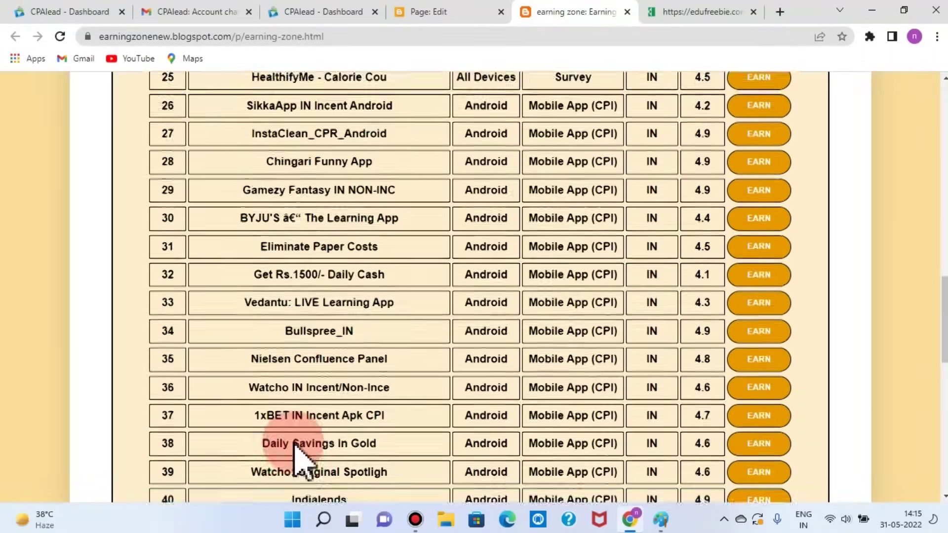
scroll(295, 444, "down", 4)
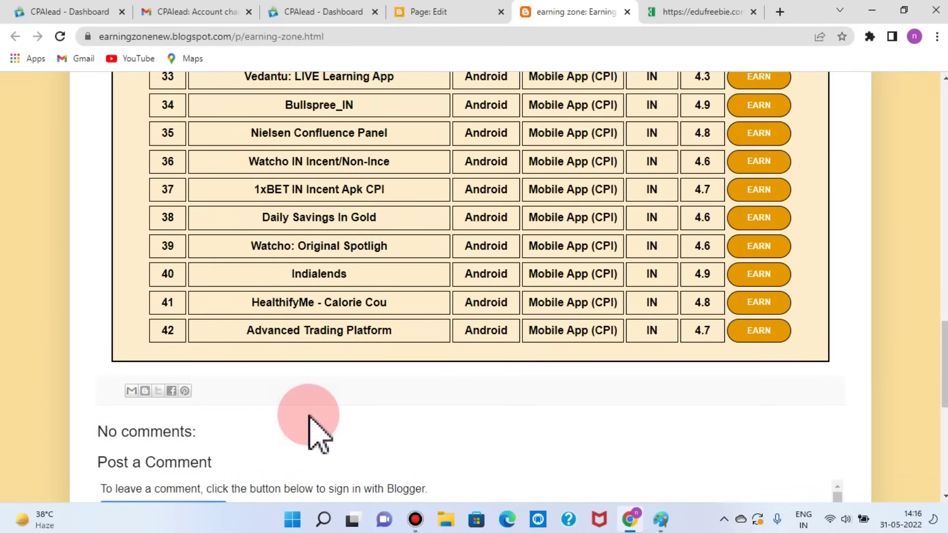
Step: Switch between the page's HTML editor and the live page, ending back in Page: Edit
left_click(449, 13)
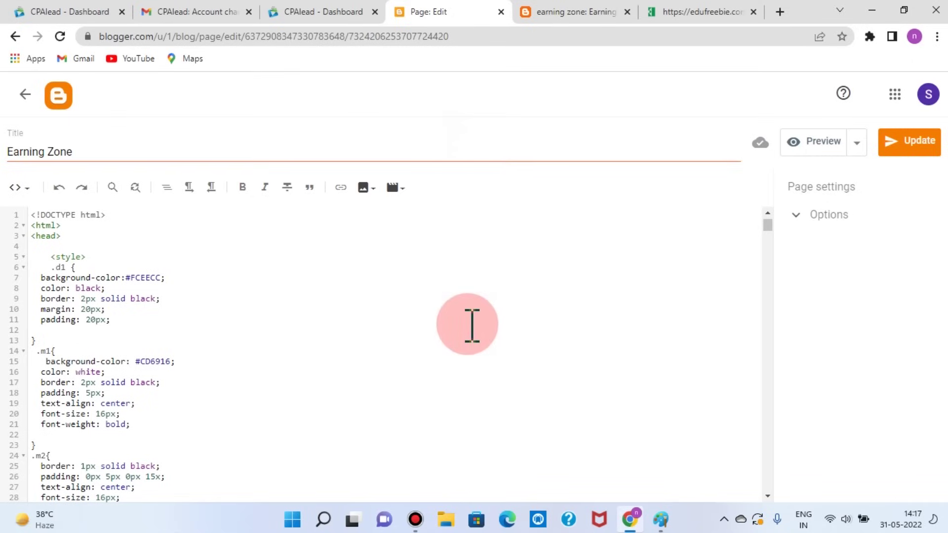
left_click(568, 12)
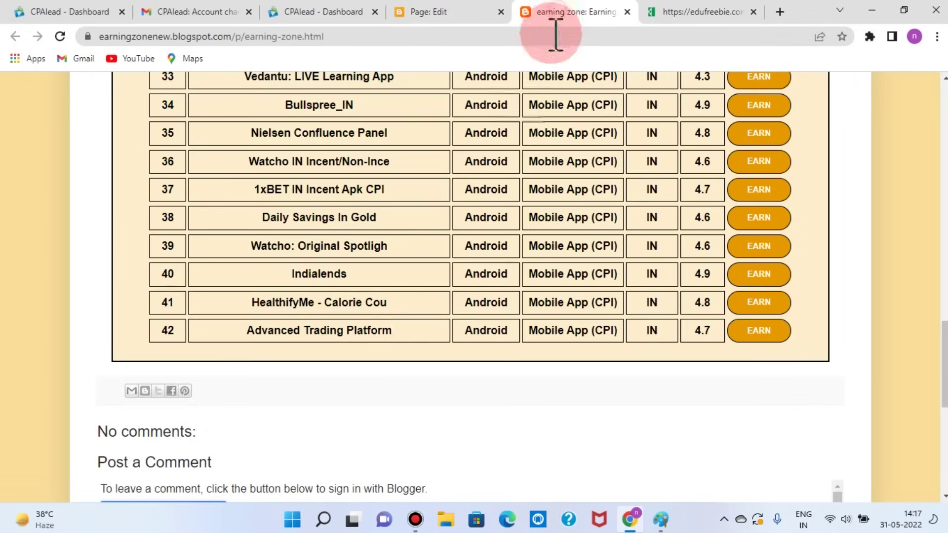
scroll(441, 269, "up", 3)
scroll(441, 269, "up", 20)
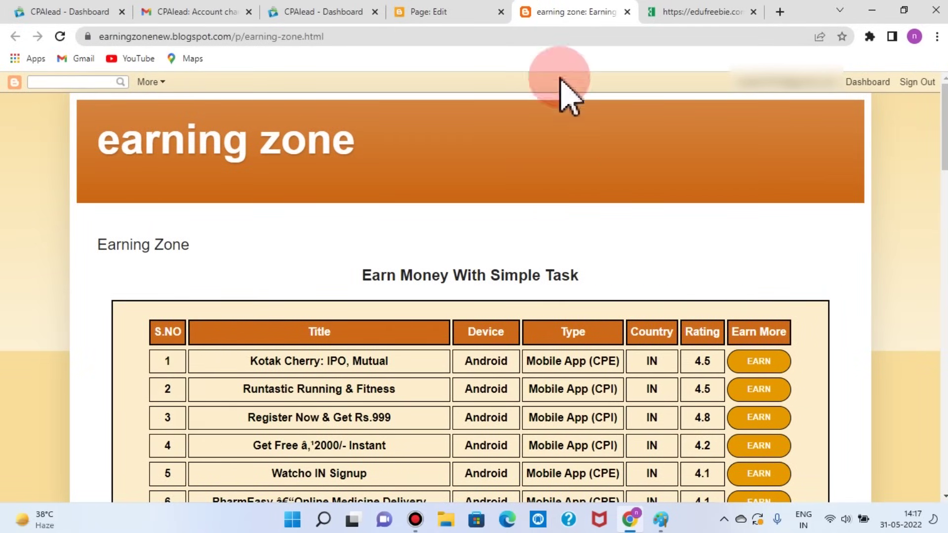
left_click(427, 13)
Step: Copy the Kotak Cherry <tr> block (lines 96–111) and paste a duplicate right below it
scroll(369, 345, "down", 12)
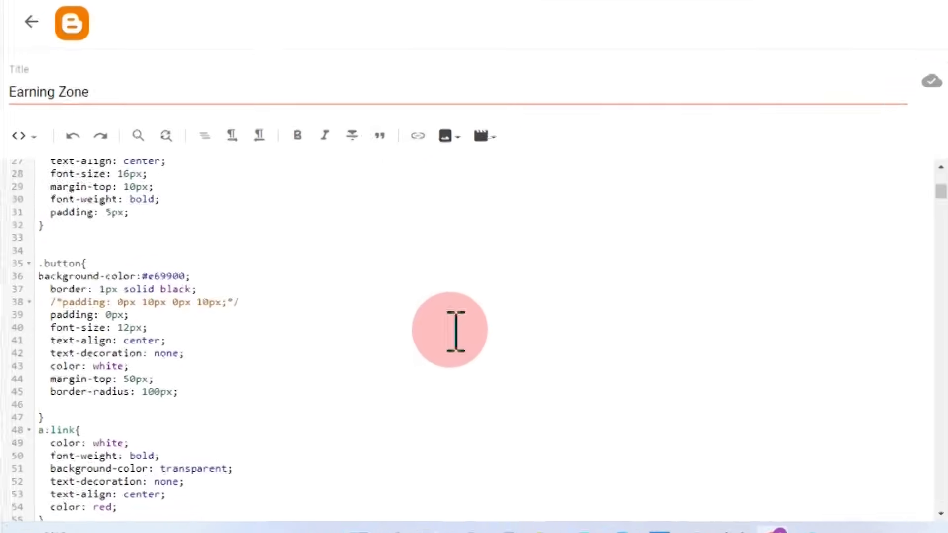
scroll(297, 400, "down", 5)
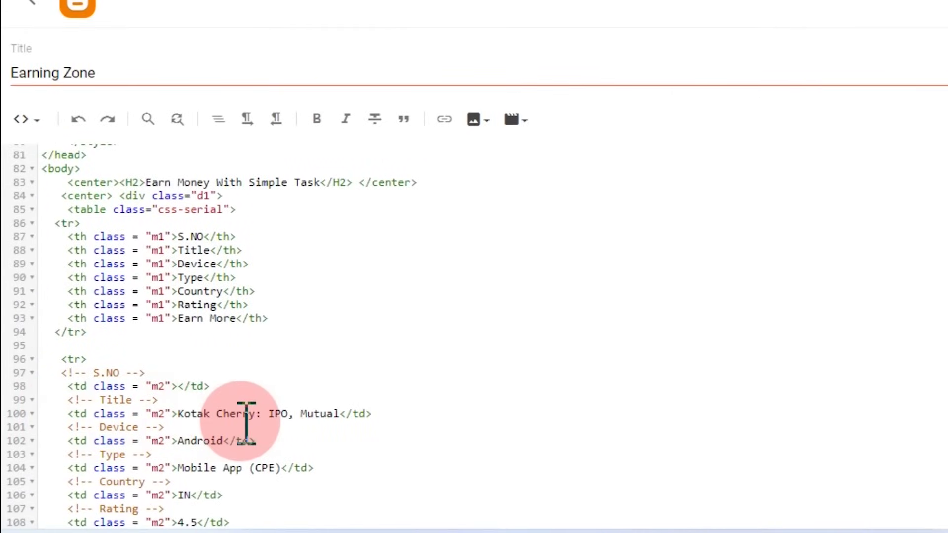
scroll(212, 435, "down", 2)
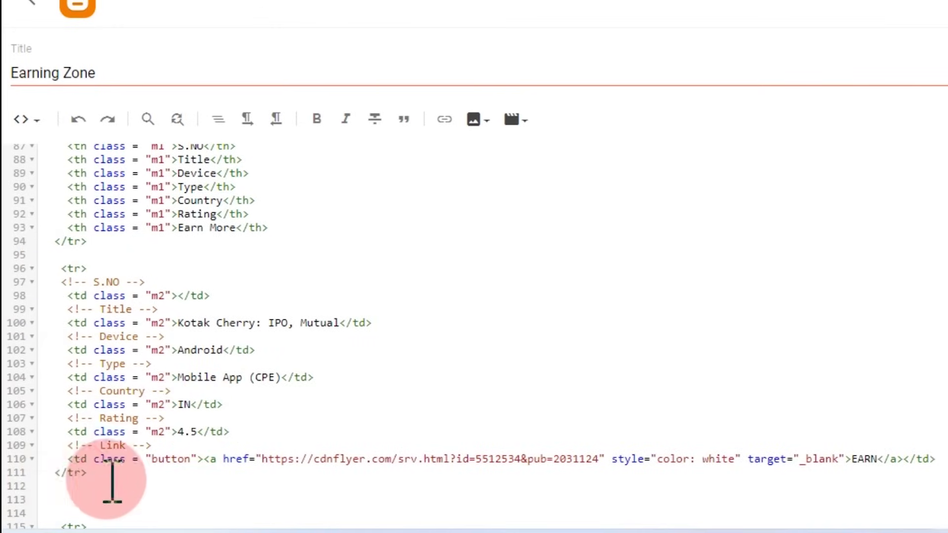
left_click_drag(94, 474, 54, 268)
key("ctrl+c")
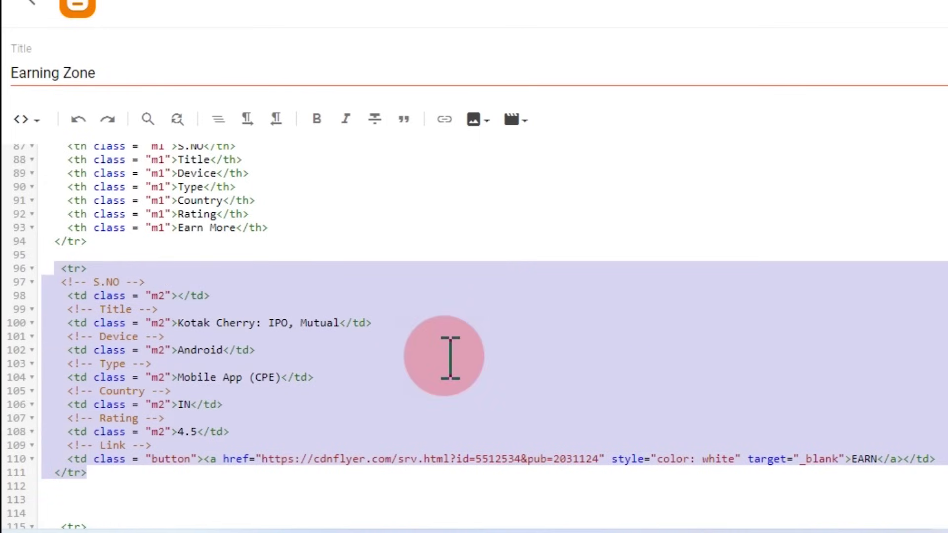
left_click(127, 500)
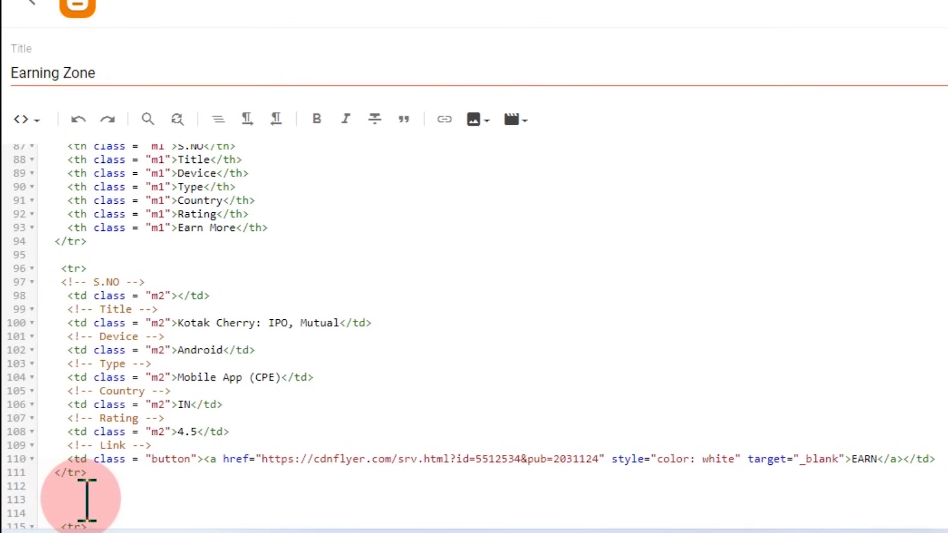
left_click(63, 484)
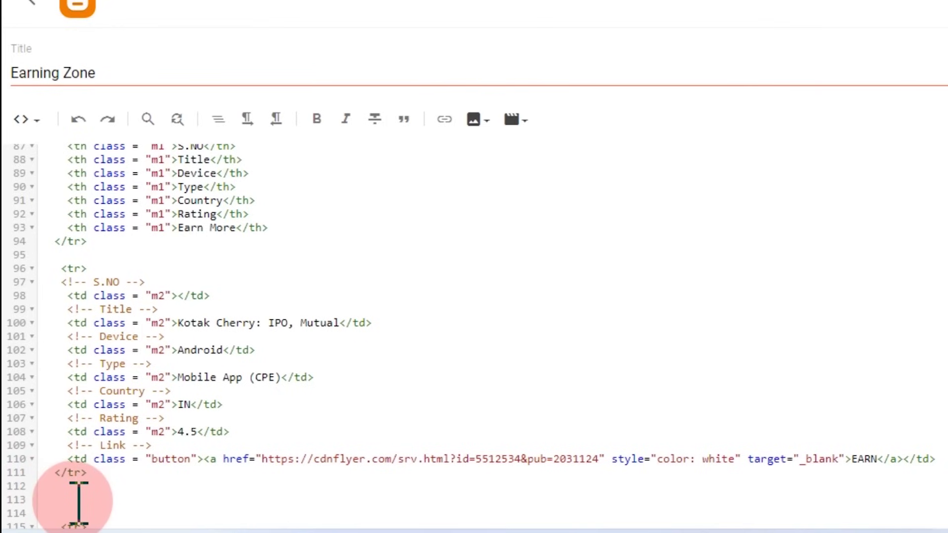
key("ctrl+v")
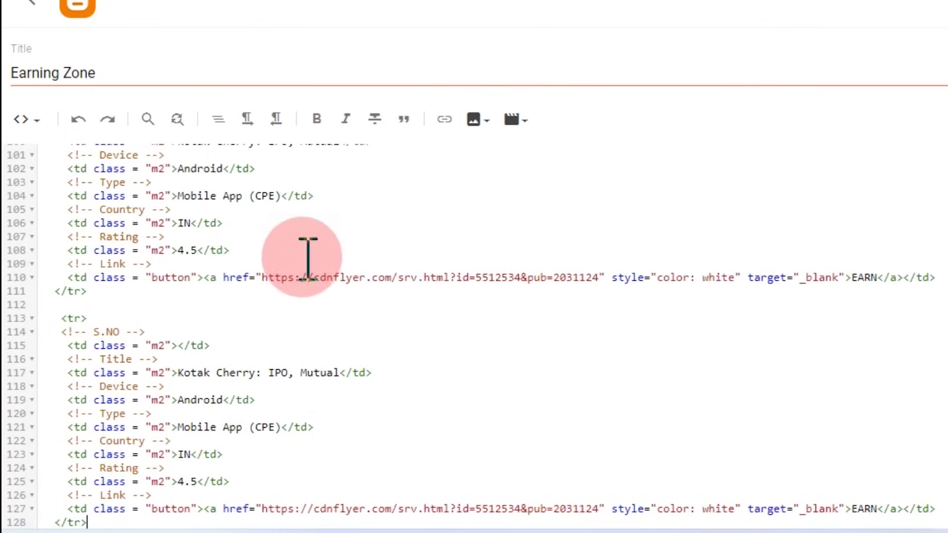
Step: Review the pasted duplicate row, then bring up the CPAlead offers dashboard
scroll(306, 258, "up", 2)
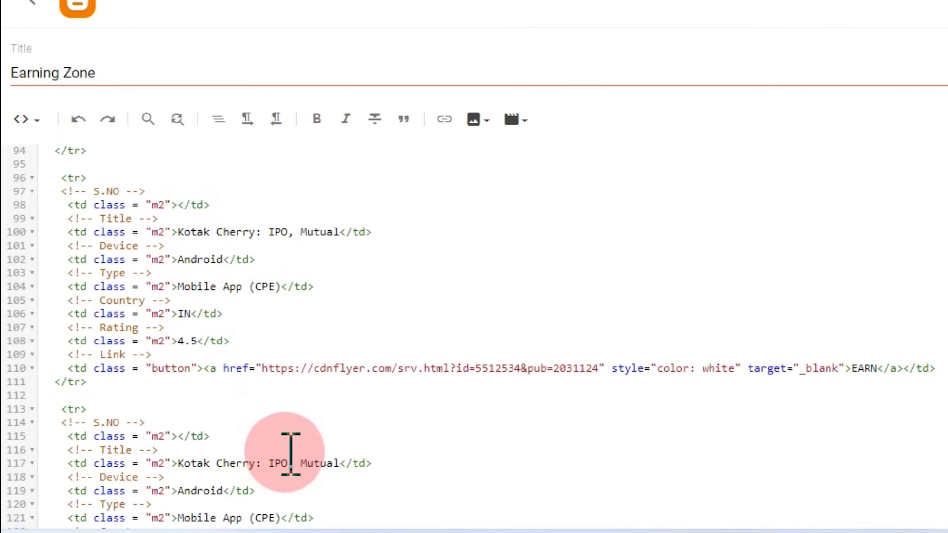
scroll(291, 452, "down", 2)
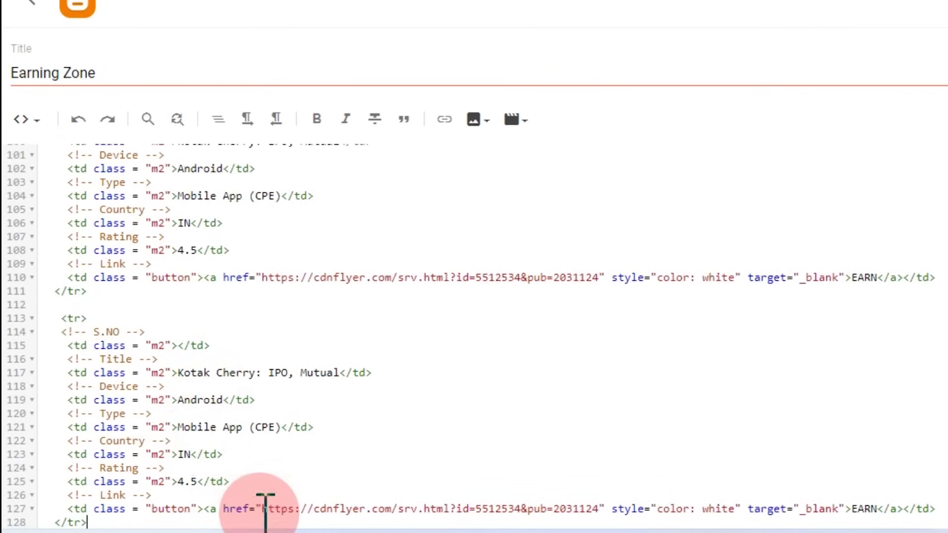
scroll(237, 464, "down", 2)
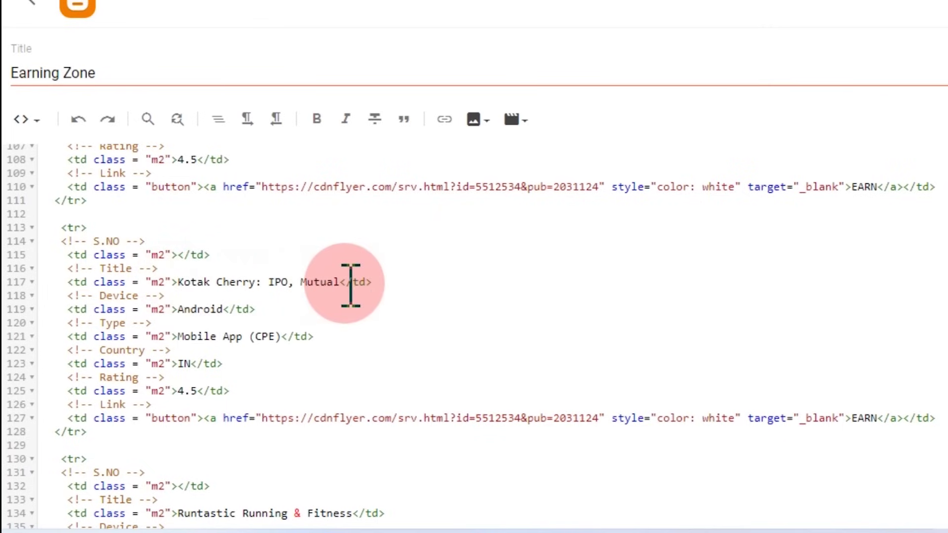
left_click(306, 11)
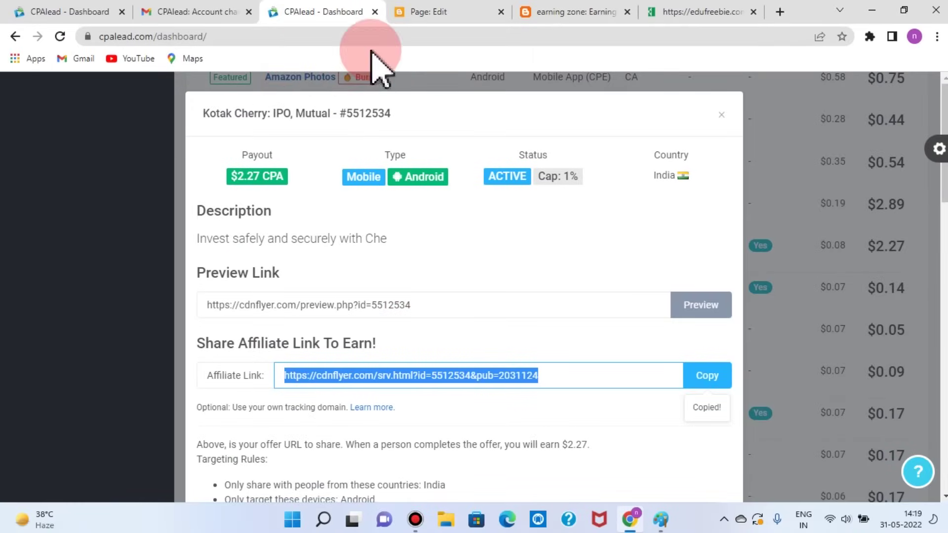
Step: Close the CPAlead offer popup, select the ImmunifyMe: Child Immunization title, and return to the HTML
left_click(721, 115)
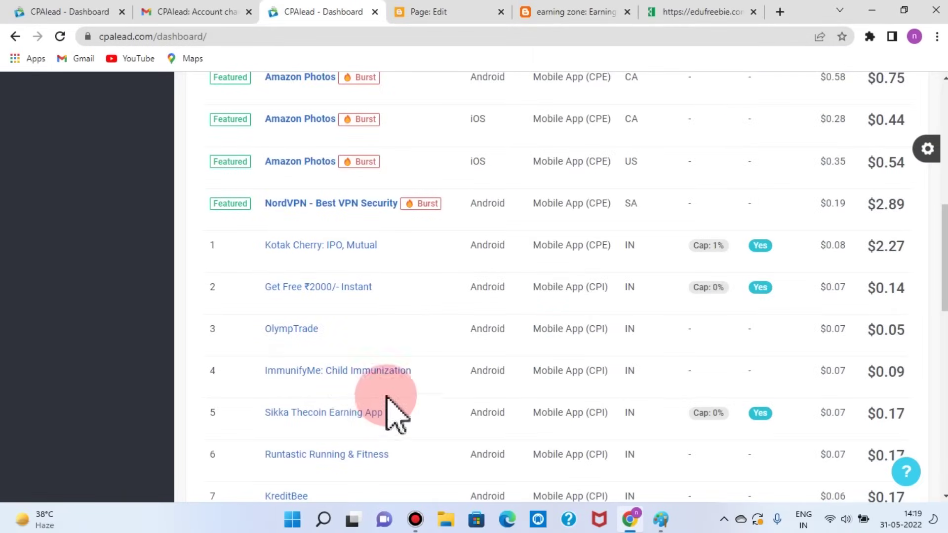
left_click_drag(413, 372, 277, 375)
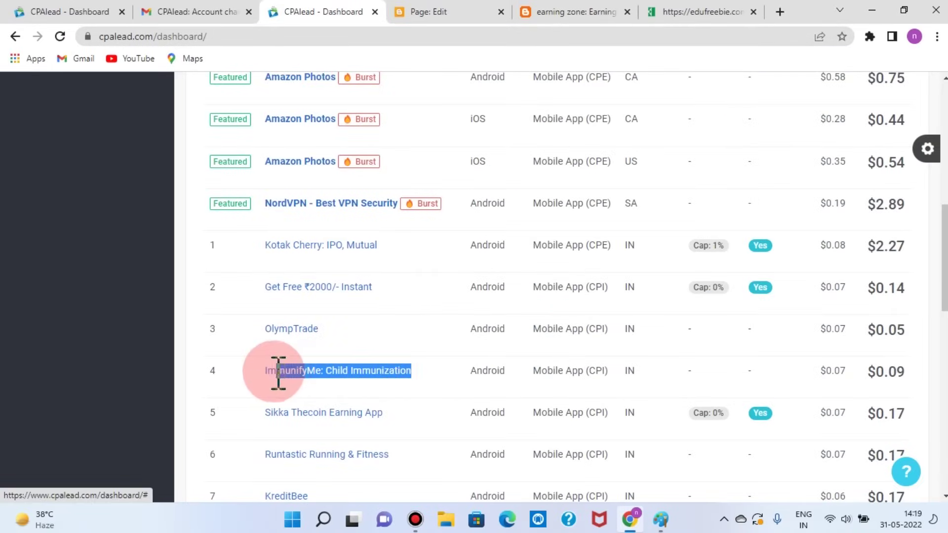
left_click(459, 22)
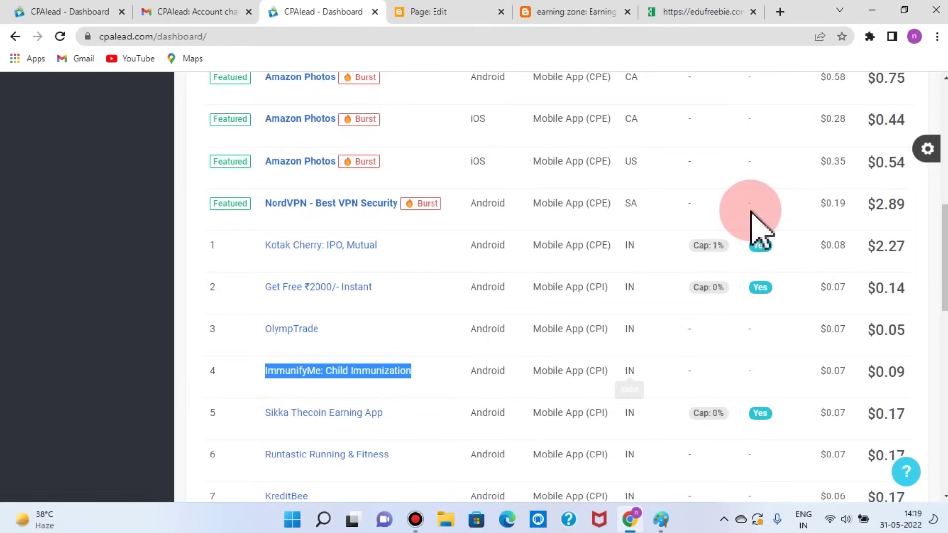
left_click(413, 13)
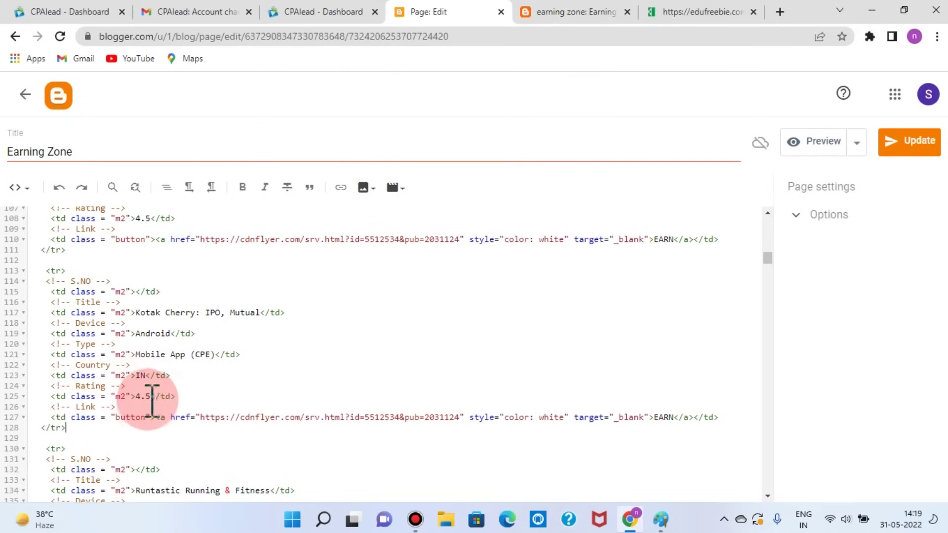
left_click(355, 13)
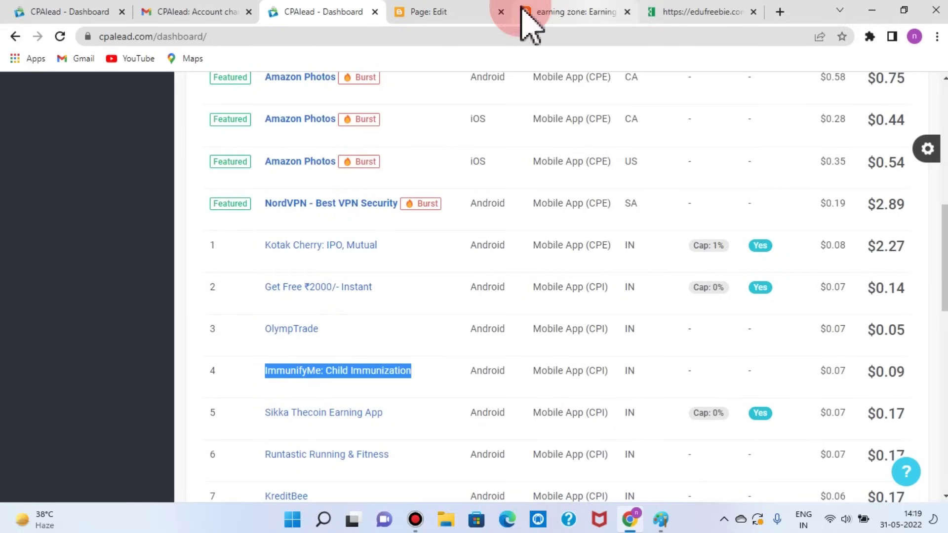
left_click(445, 11)
left_click(147, 400)
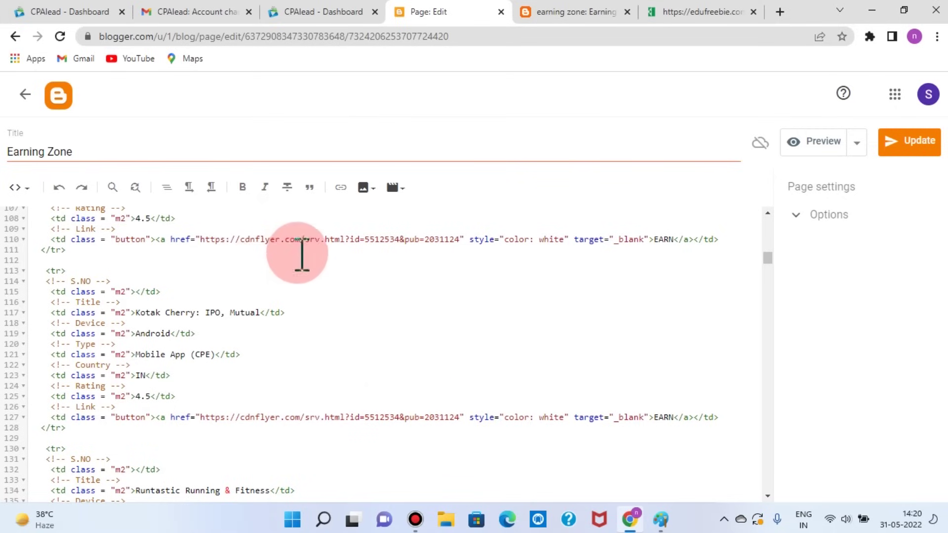
scroll(333, 297, "up", 1)
scroll(346, 395, "down", 1)
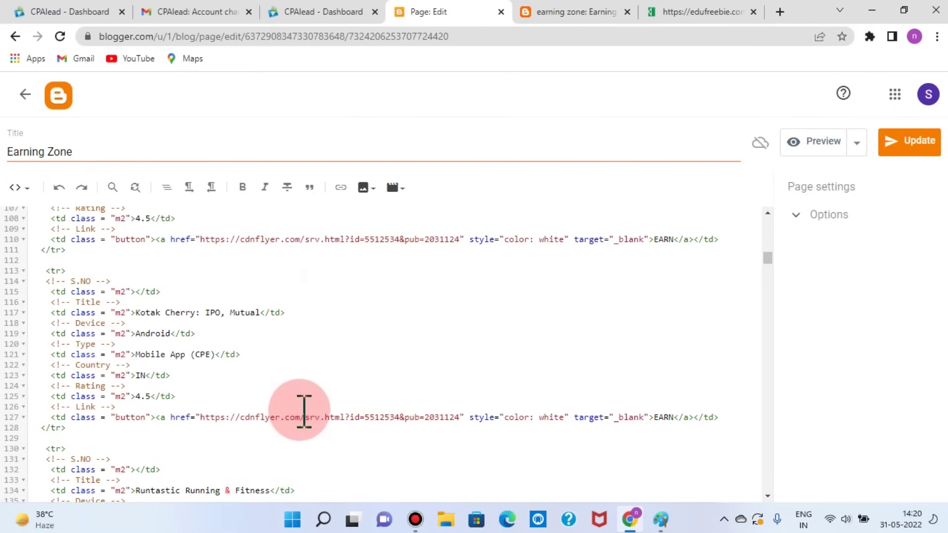
Step: Open the ImmunifyMe: Child Immunization offer details in CPAlead, then go back to the page HTML
left_click(315, 12)
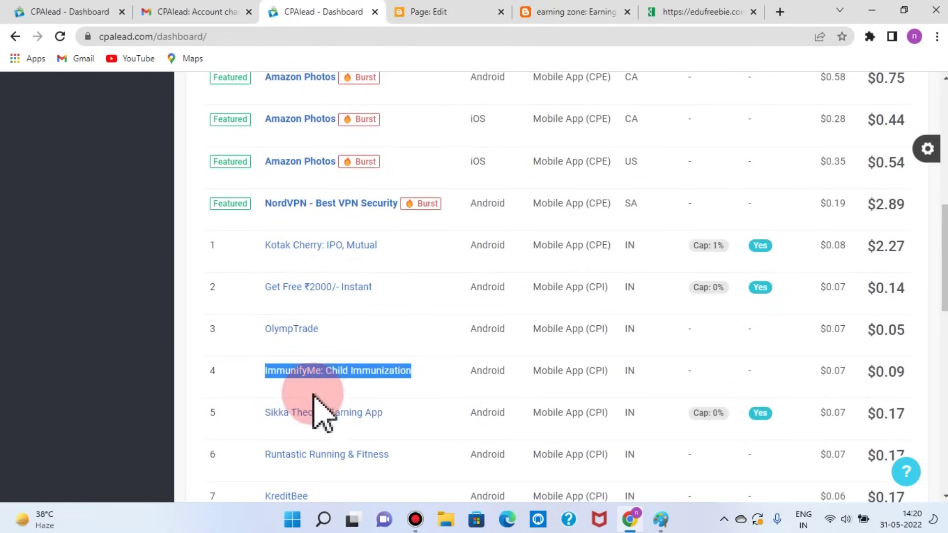
left_click(379, 370)
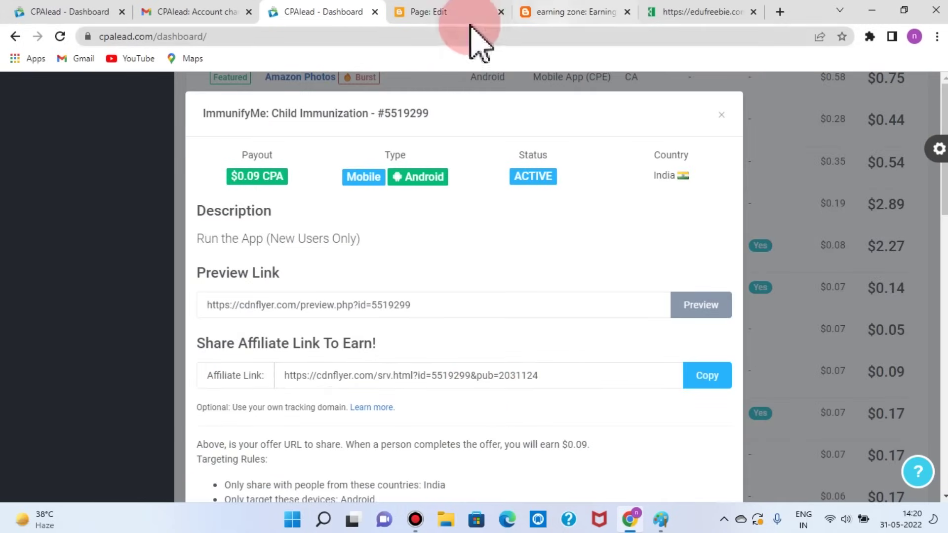
left_click(432, 14)
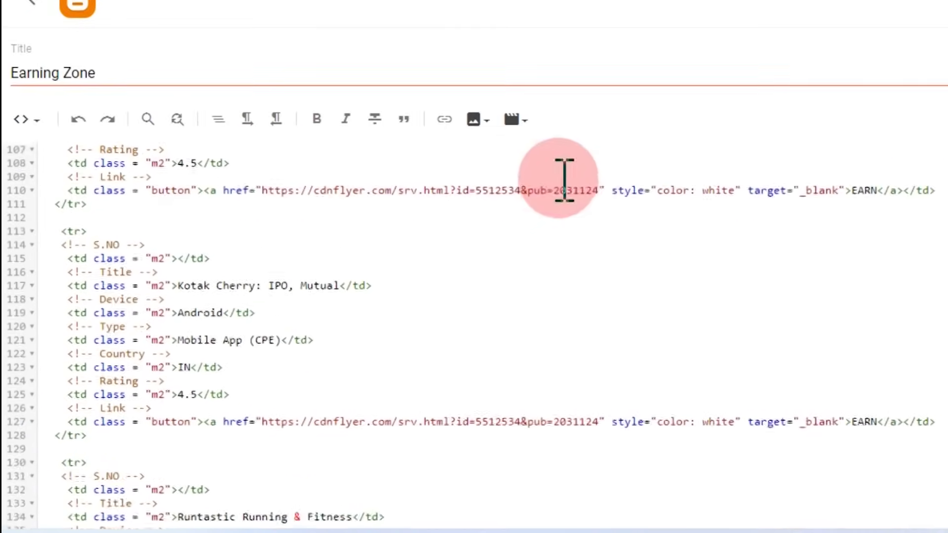
scroll(432, 234, "up", 5)
Step: Place the caret after the second Kotak Cherry row at line 128, then view the live page
scroll(387, 321, "down", 7)
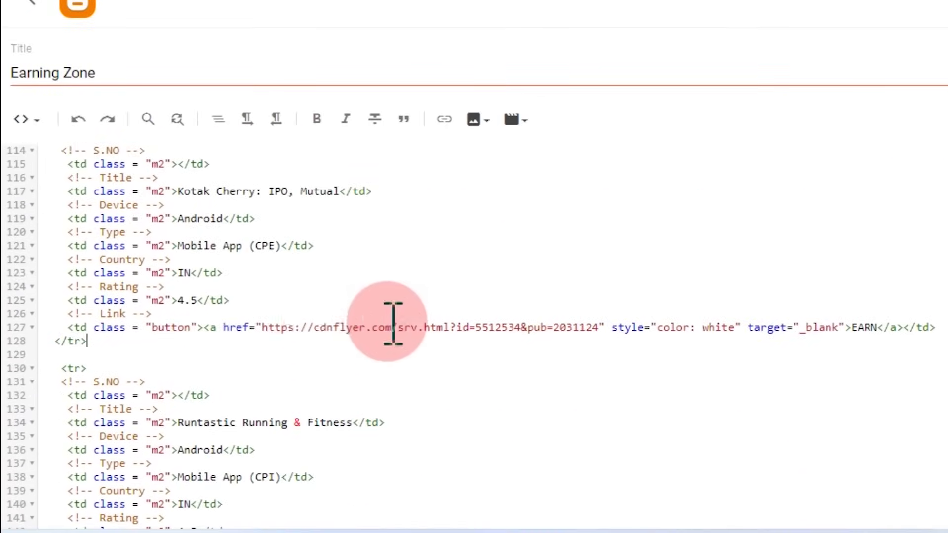
left_click(574, 340)
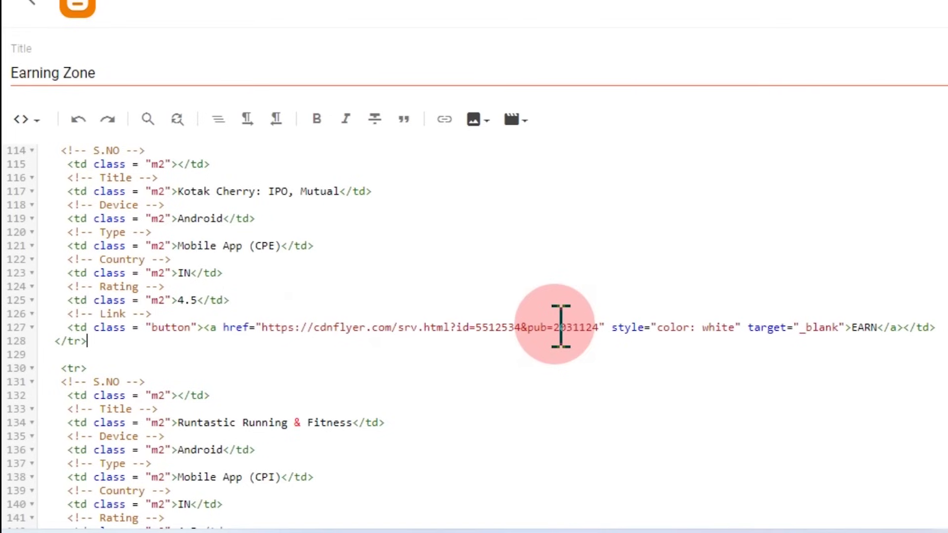
scroll(561, 326, "up", 3)
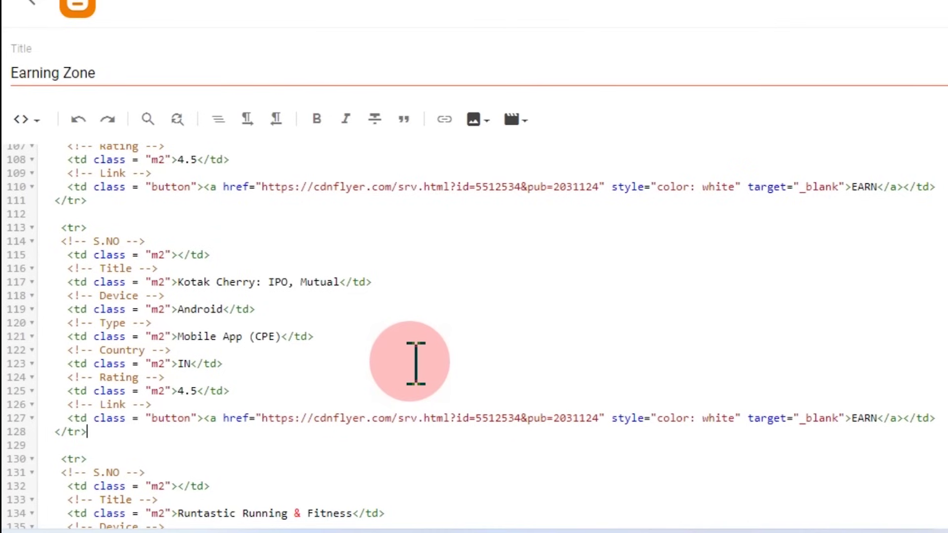
scroll(418, 363, "down", 3)
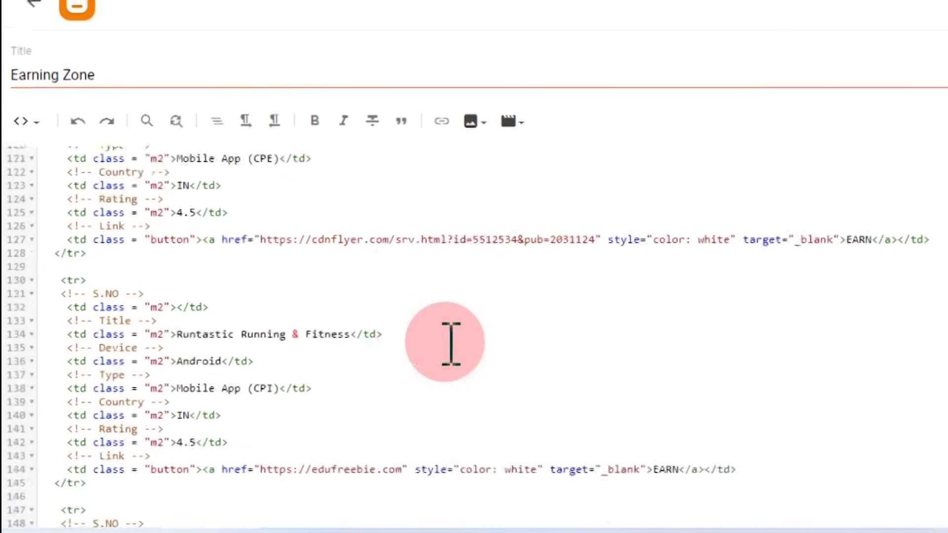
left_click(574, 10)
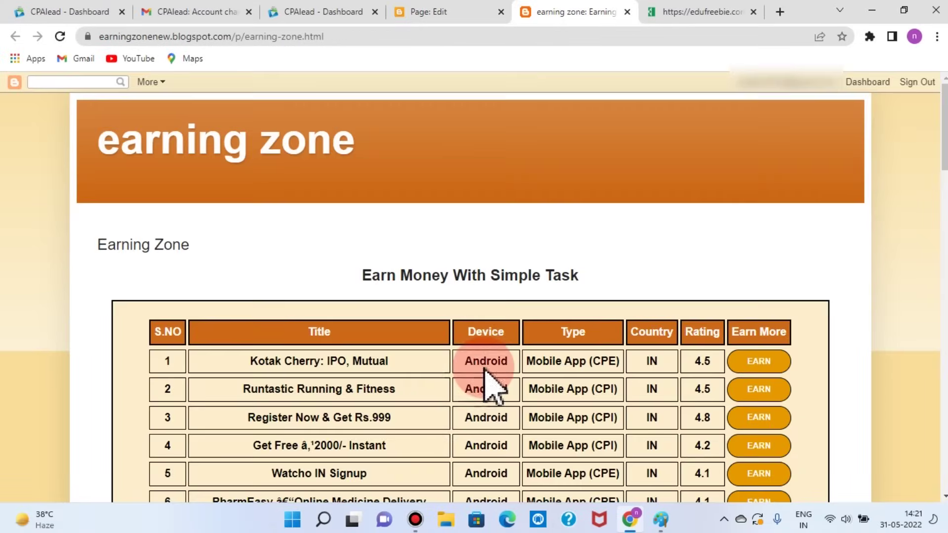
Step: Close the ImmunifyMe offer details on the CPAlead dashboard
scroll(491, 381, "down", 2)
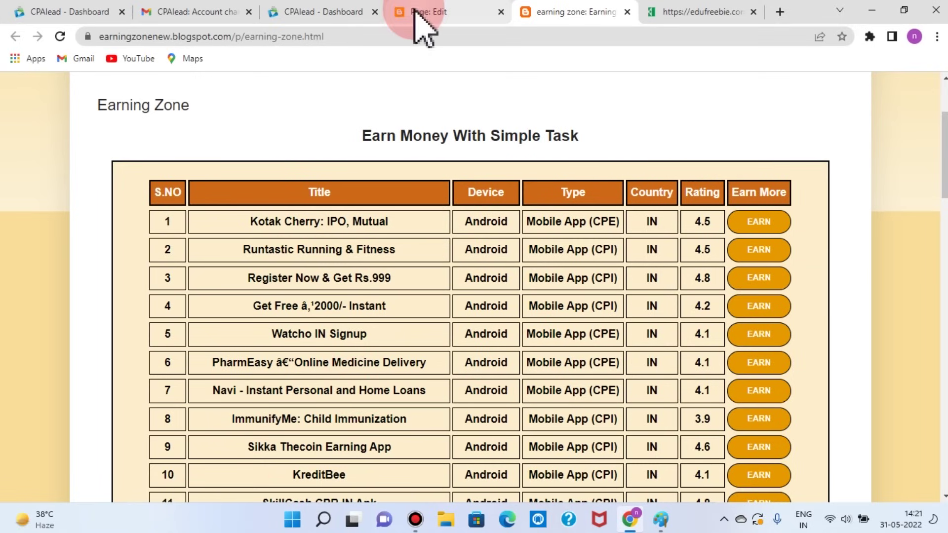
left_click(341, 12)
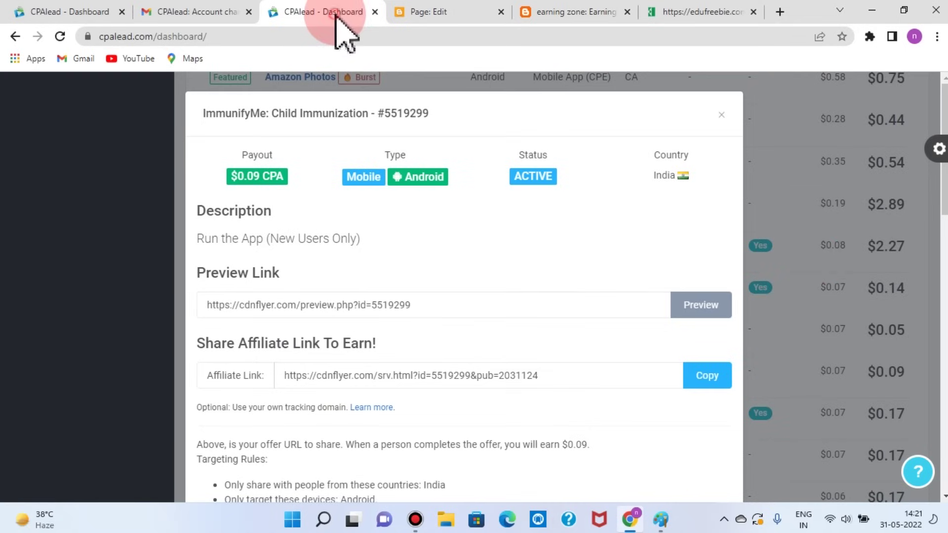
left_click(729, 128)
scroll(872, 318, "up", 1)
scroll(884, 320, "down", 4)
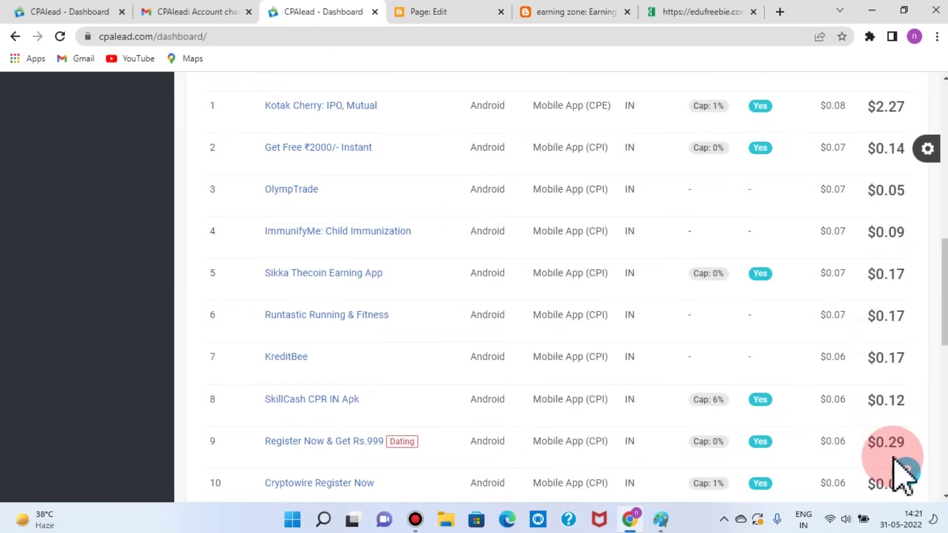
Step: Try the Runtastic Running & Fitness EARN link on the live page and compare against CPAlead offers
left_click(553, 15)
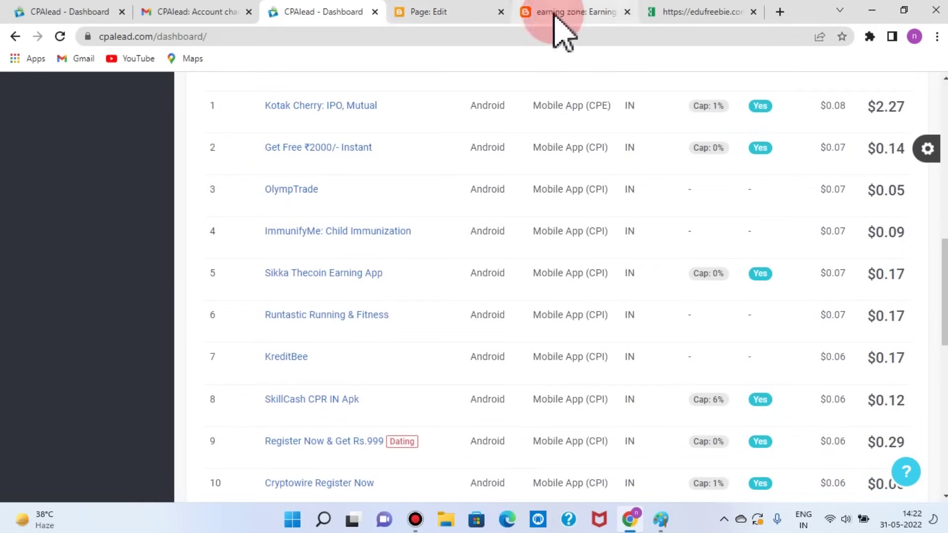
left_click(772, 254)
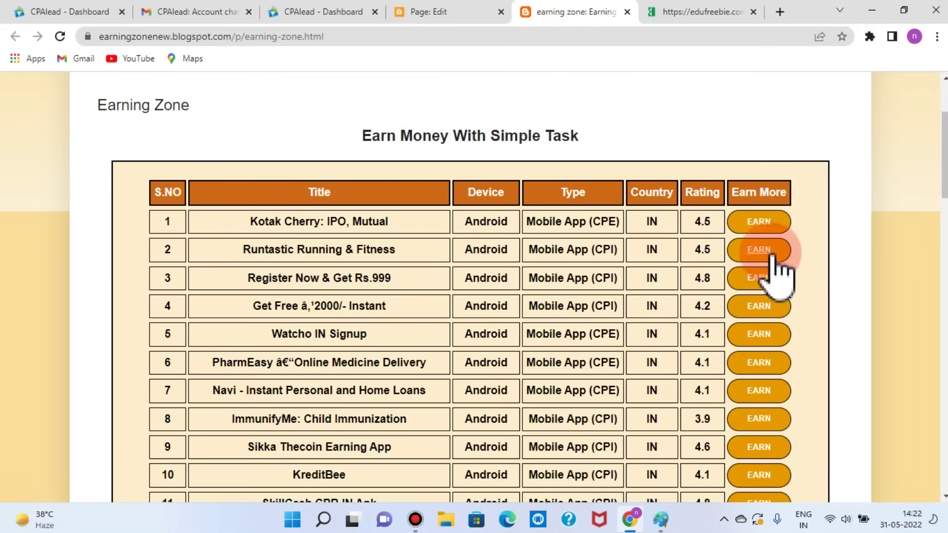
left_click(328, 315)
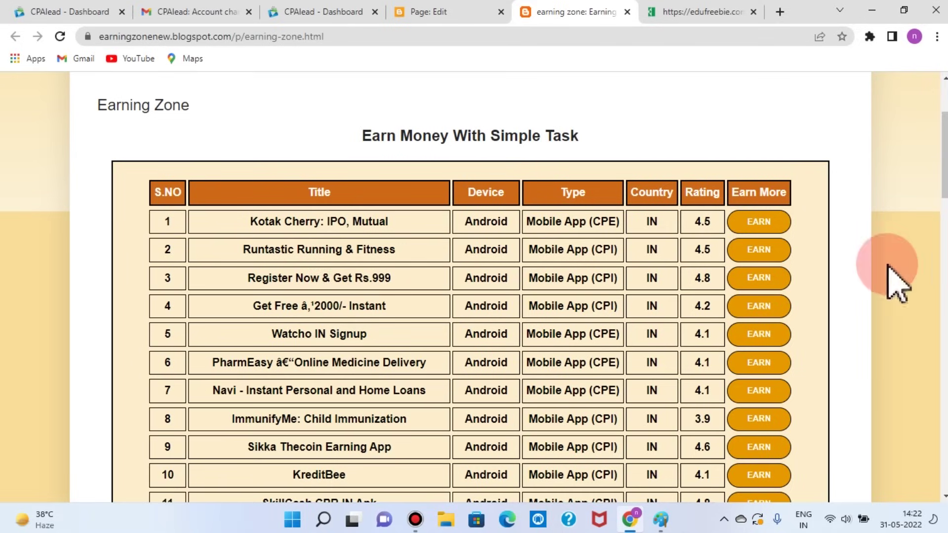
left_click(346, 12)
left_click(553, 14)
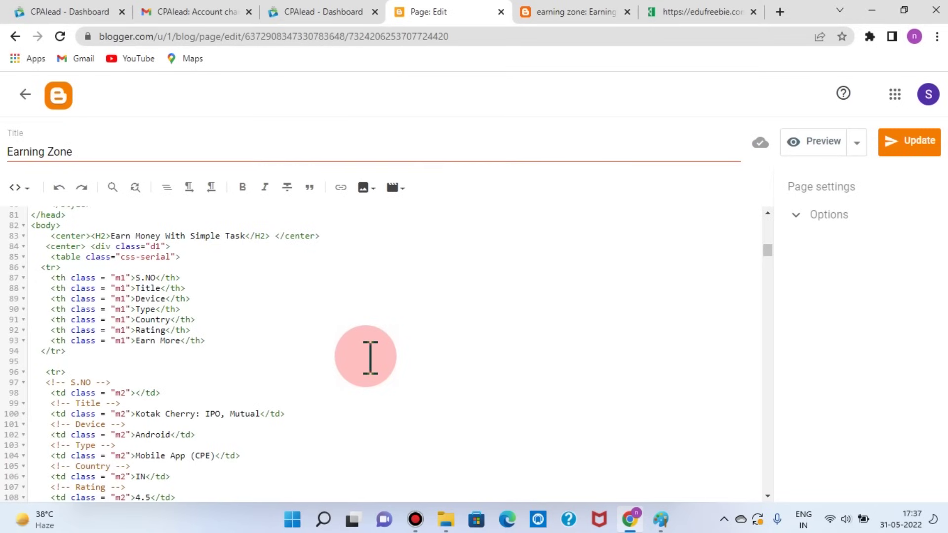
Step: Update the Earning Zone page and return to Pages, where it shows Published on 31 May
scroll(375, 358, "down", 5)
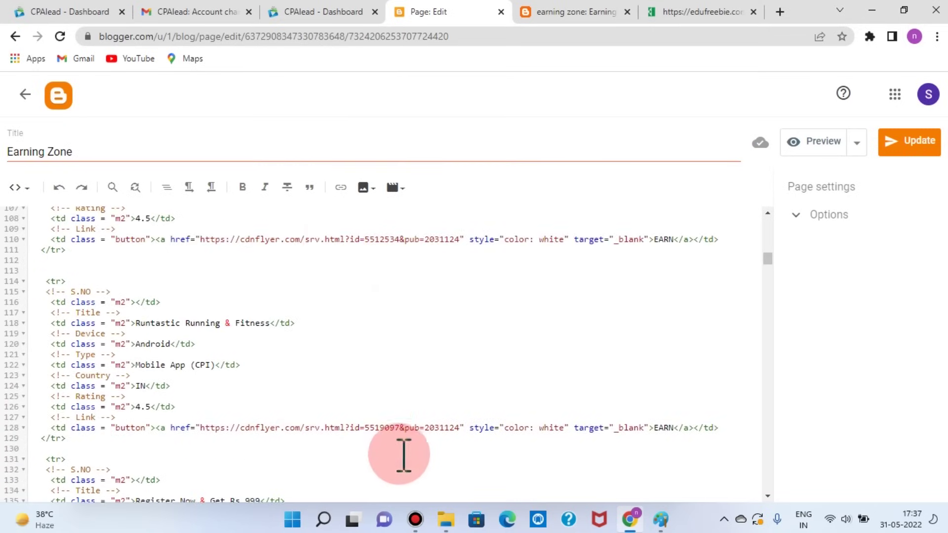
scroll(404, 454, "down", 12)
scroll(409, 449, "up", 8)
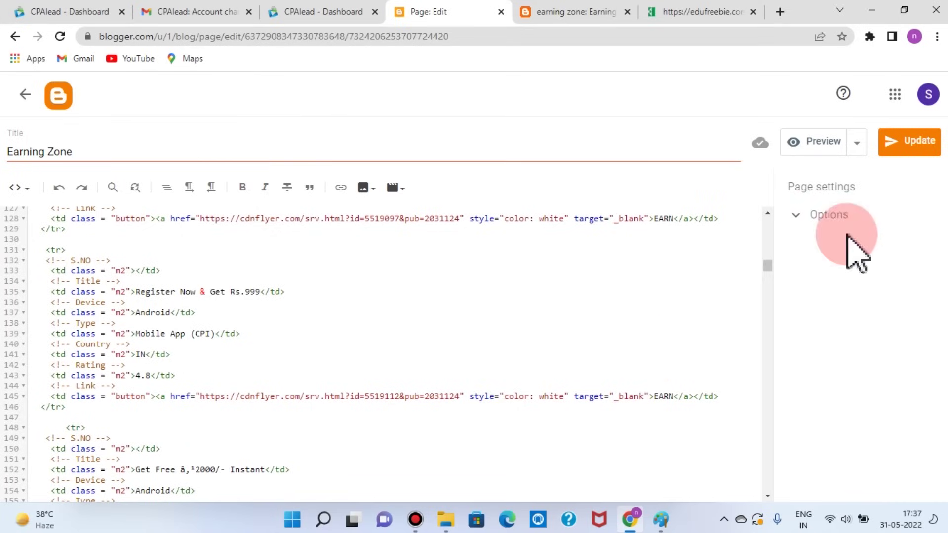
left_click(931, 144)
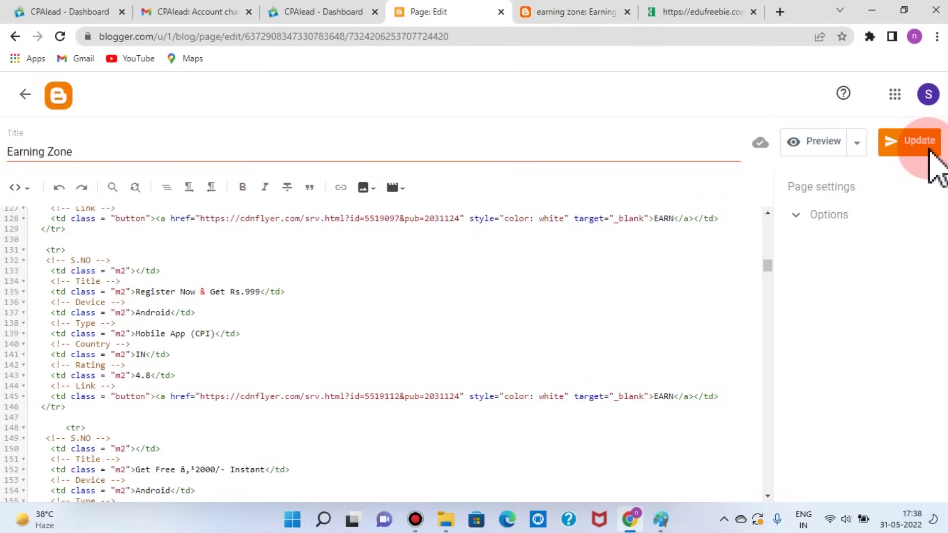
left_click(25, 95)
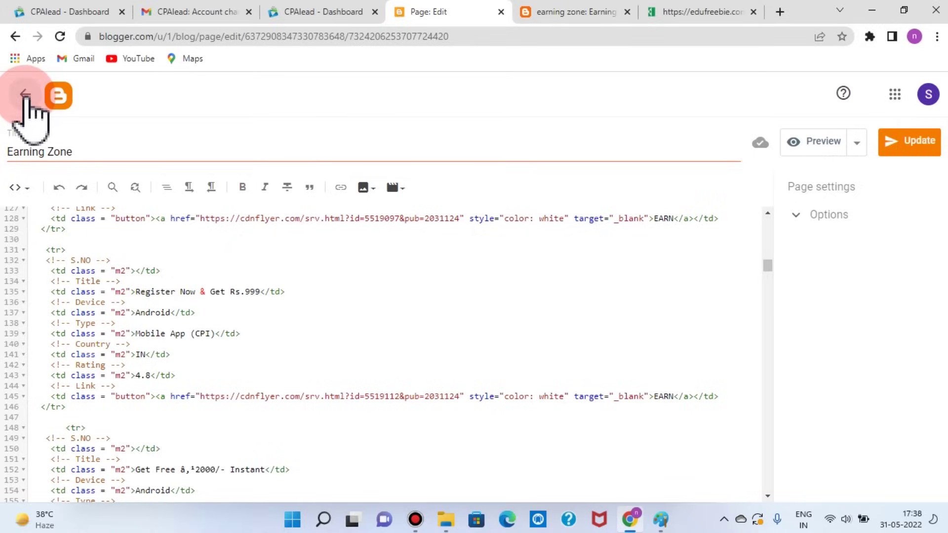
scroll(160, 346, "down", 3)
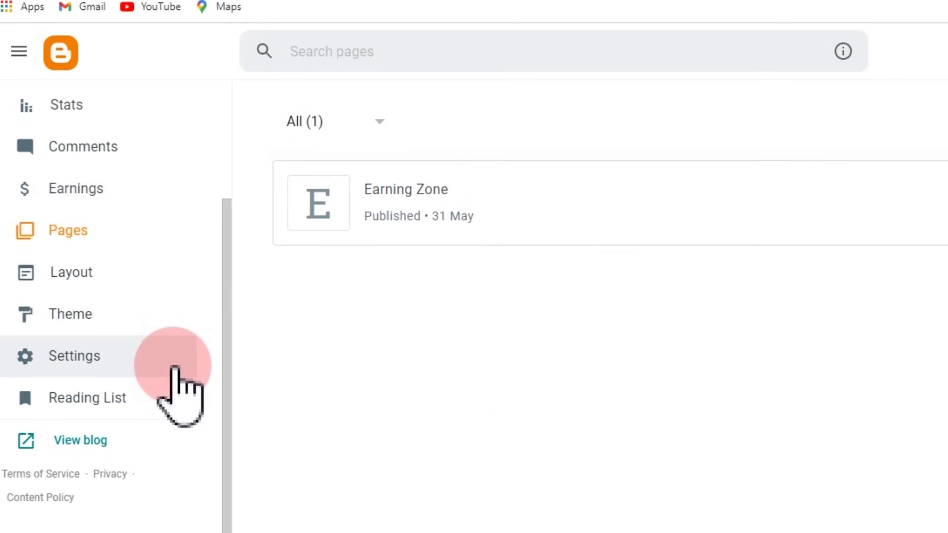
Step: Open the live blog and scroll through the 41-row Earning Zone table and back up
left_click(99, 445)
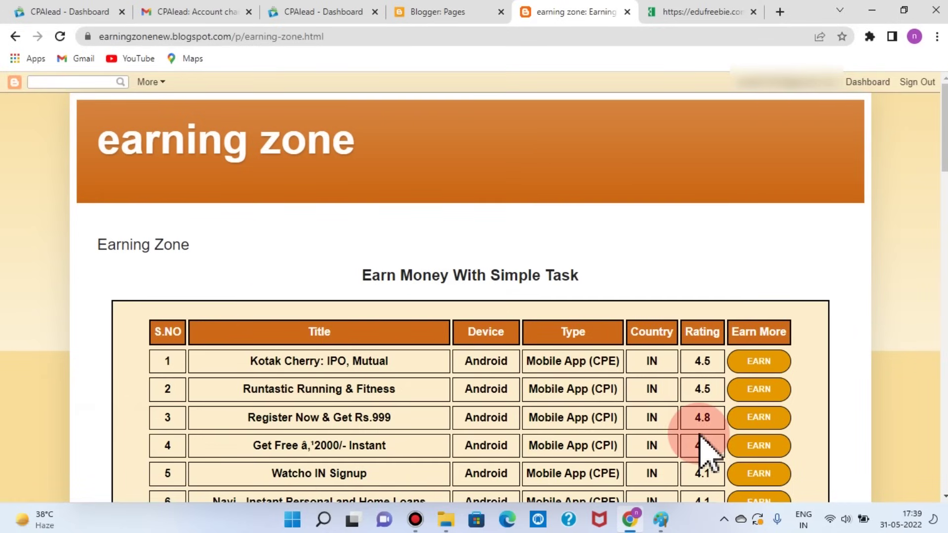
scroll(701, 440, "down", 3)
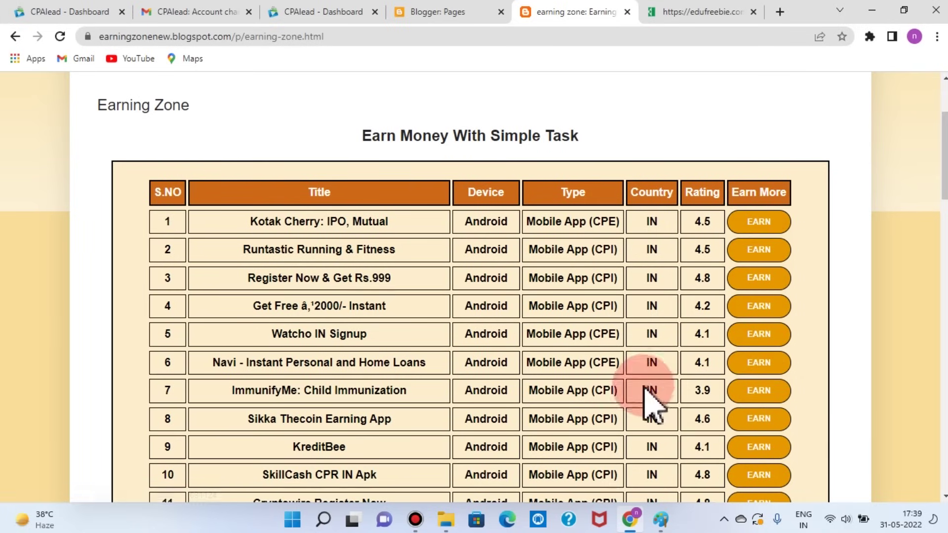
scroll(787, 447, "down", 8)
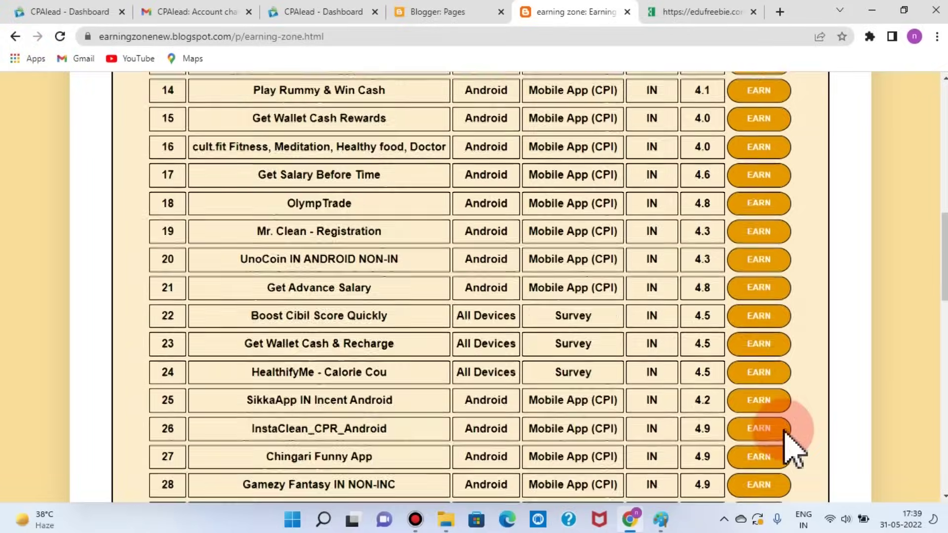
scroll(790, 446, "down", 15)
scroll(201, 275, "up", 3)
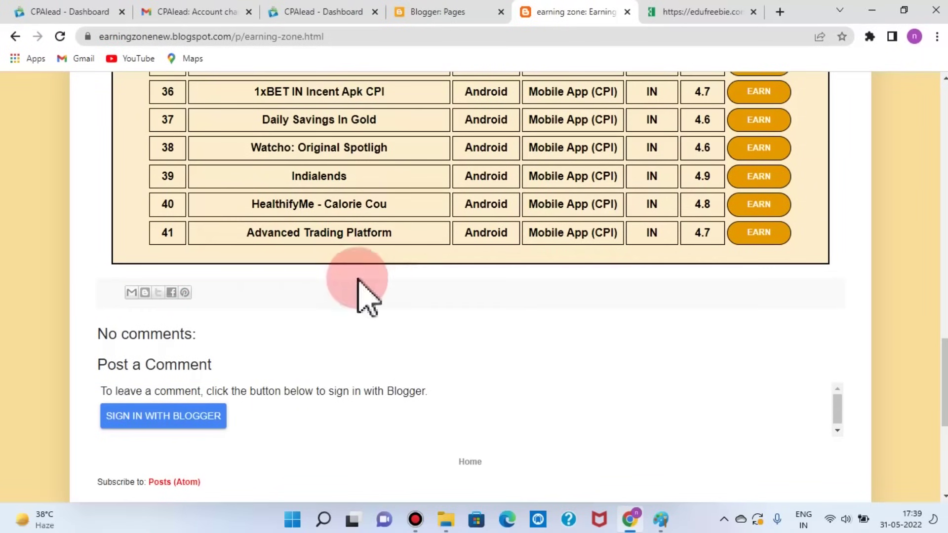
scroll(750, 265, "up", 17)
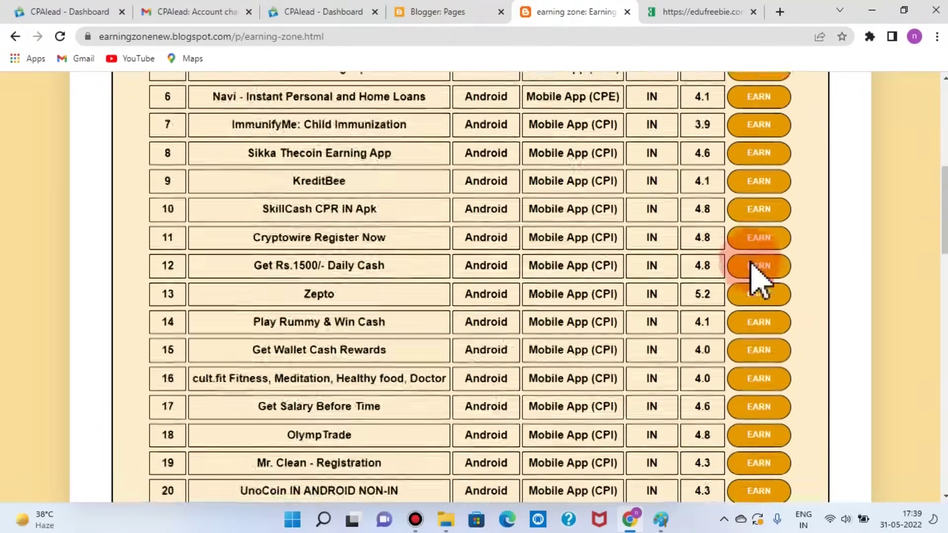
scroll(751, 265, "up", 8)
scroll(751, 266, "down", 3)
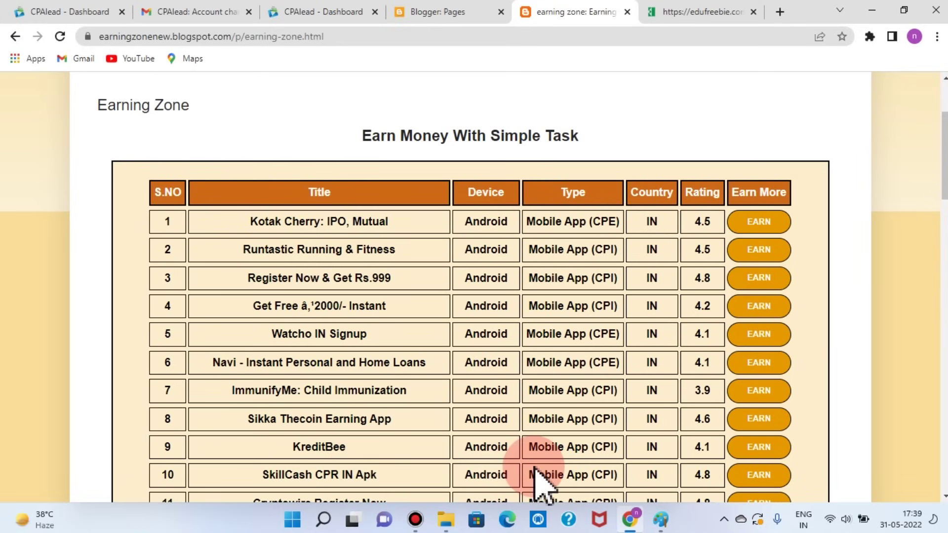
Step: Open Kotak Cherry's EARN link and look over its Play Store app listing
left_click(760, 223)
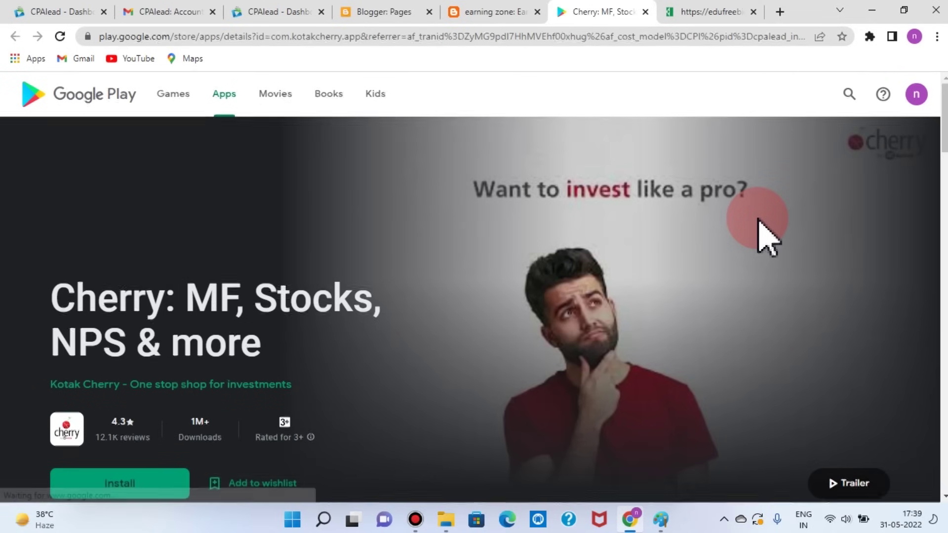
key("ctrl+shift+Tab")
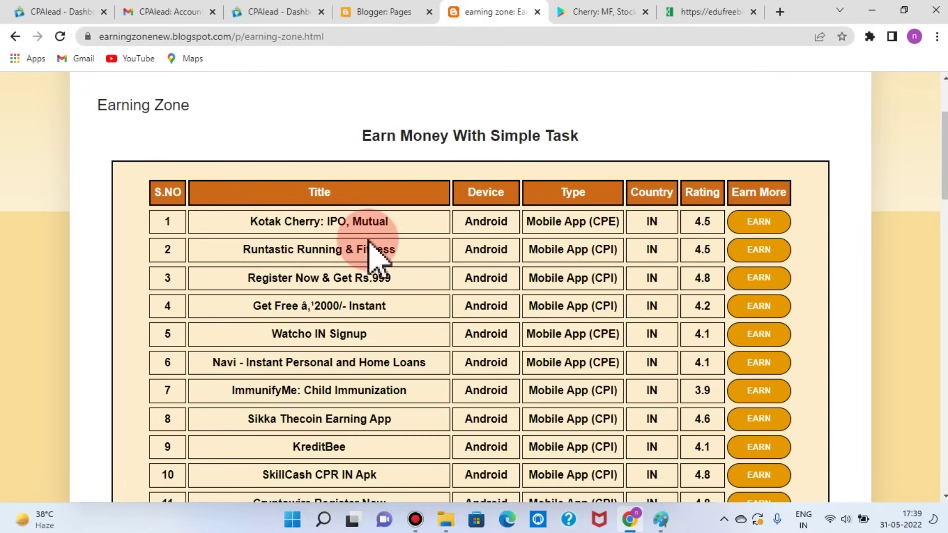
left_click(609, 10)
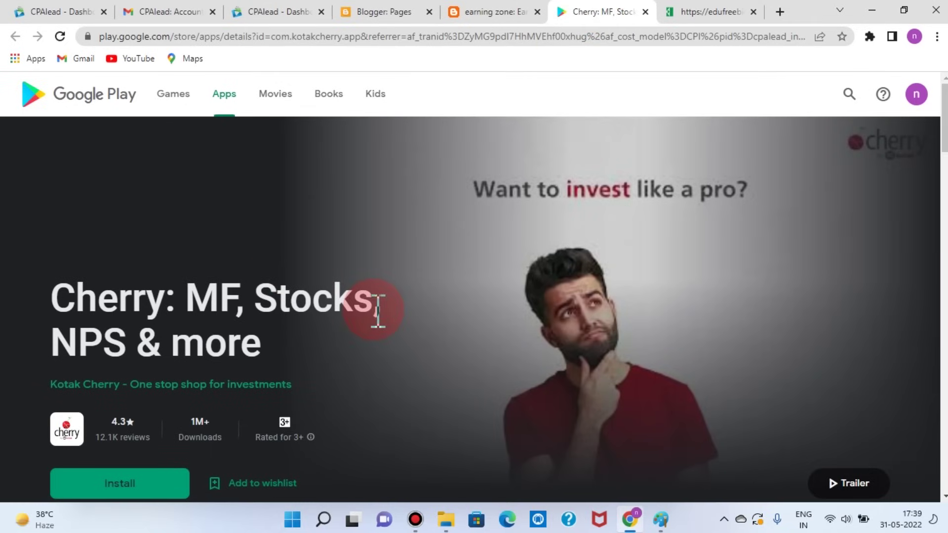
scroll(378, 310, "down", 2)
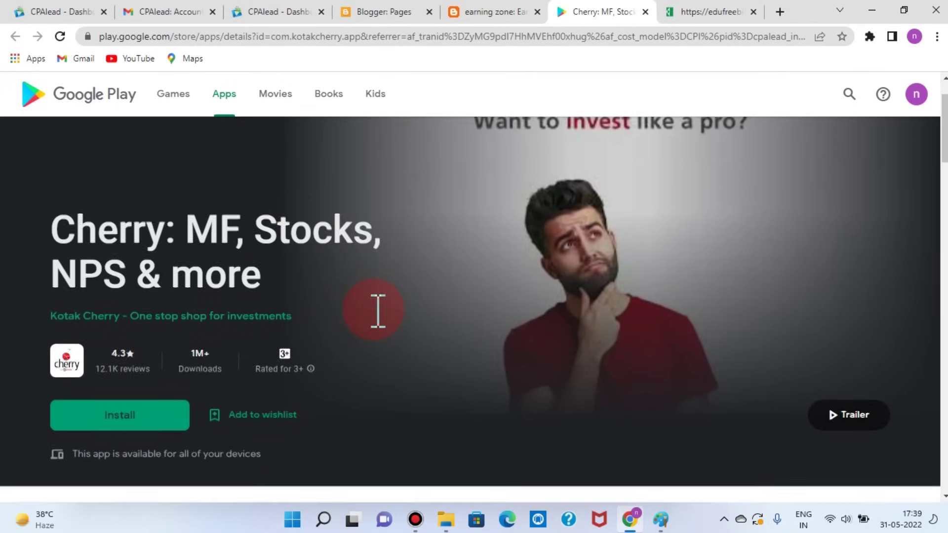
scroll(380, 326, "down", 4)
scroll(374, 321, "up", 3)
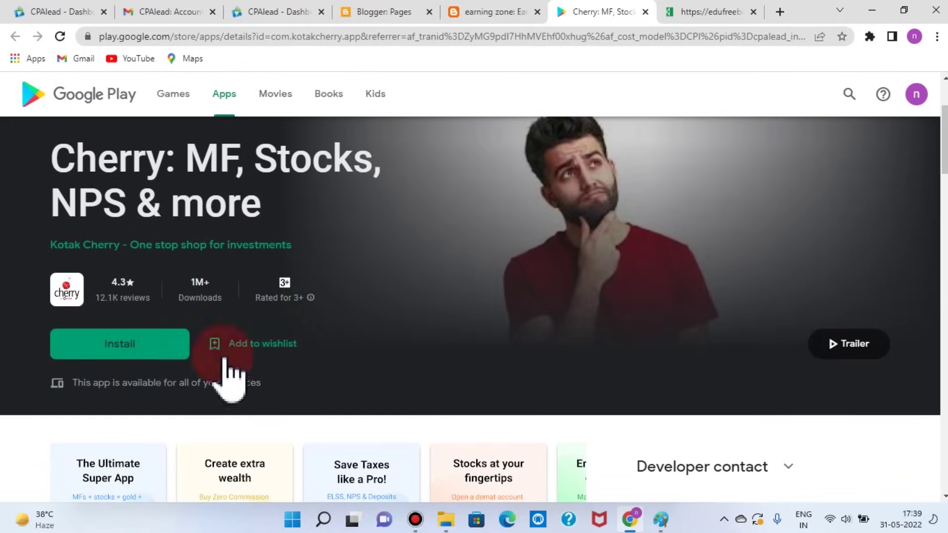
scroll(517, 357, "down", 3)
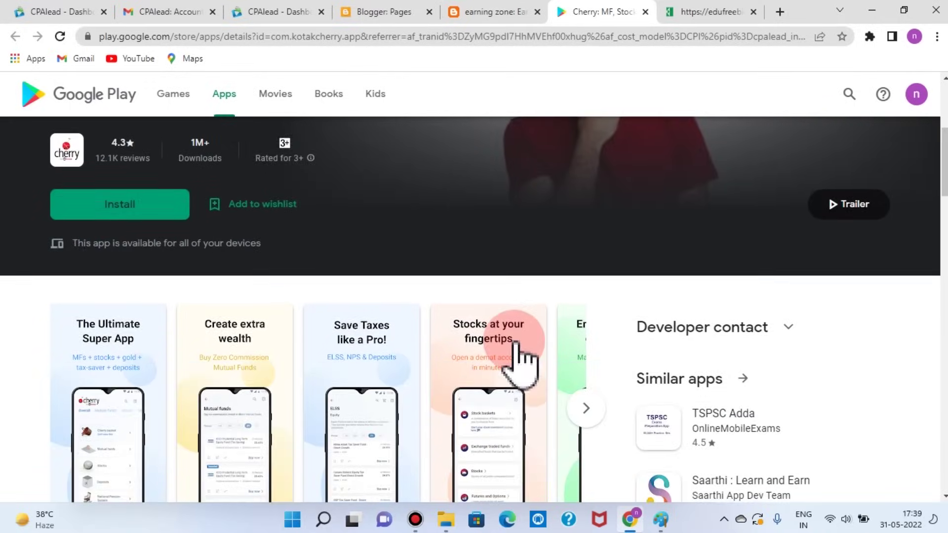
scroll(516, 346, "up", 5)
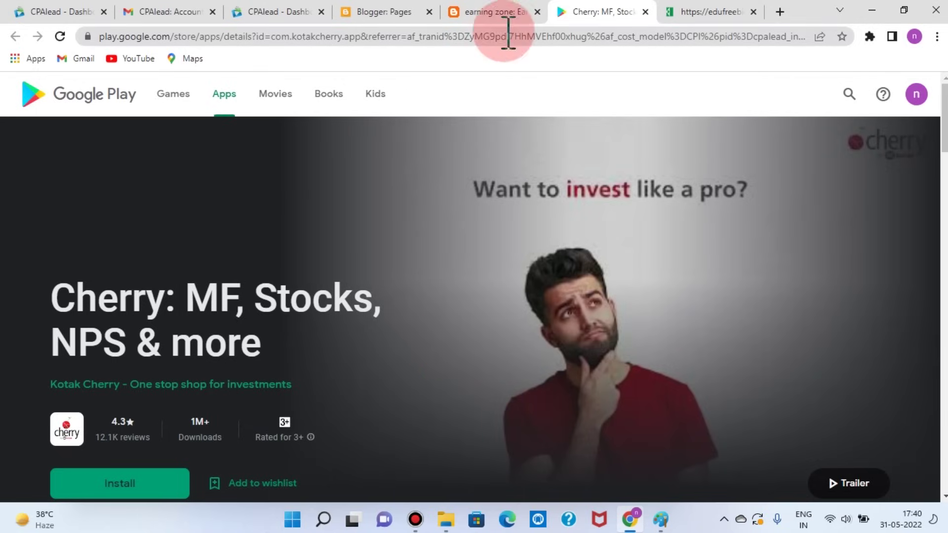
Step: Back on Earning Zone, open the fifth offer's EARN link and scroll down the table
left_click(491, 12)
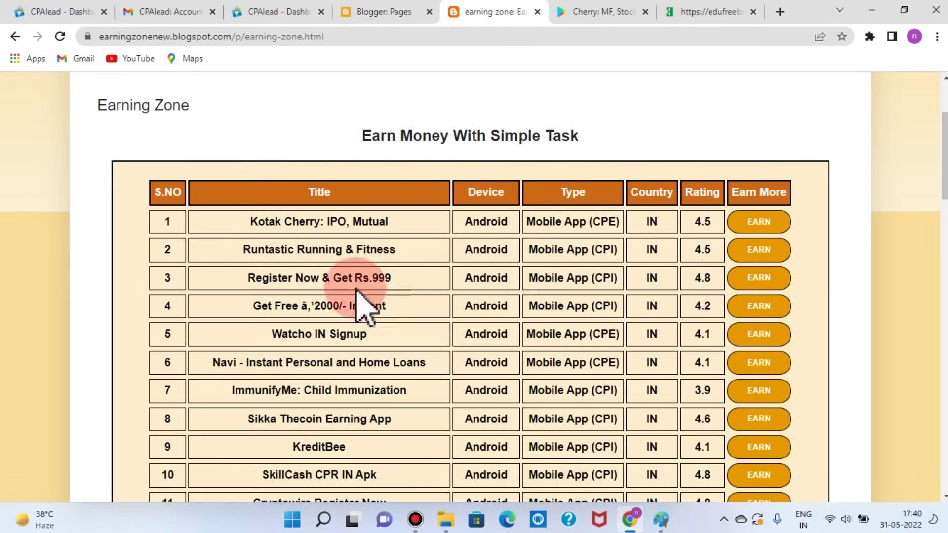
left_click(758, 337)
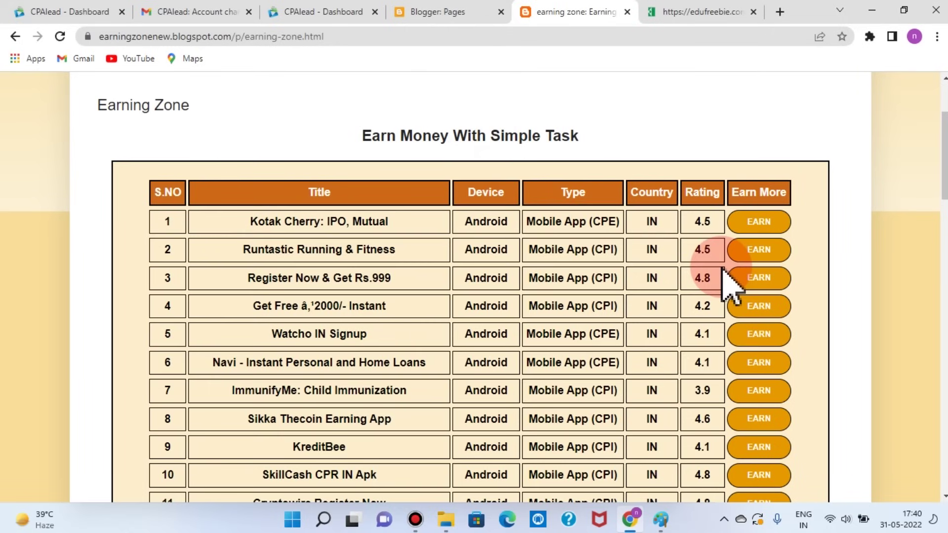
scroll(846, 339, "down", 4)
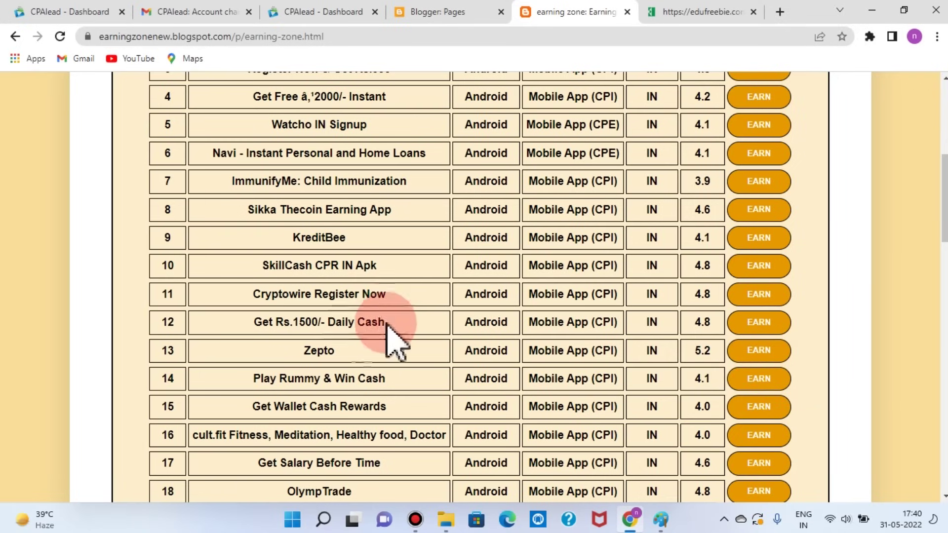
Step: Open the Get Rs.1500/- Daily Cash EARN link, then scroll through the Earning Zone table
left_click(757, 322)
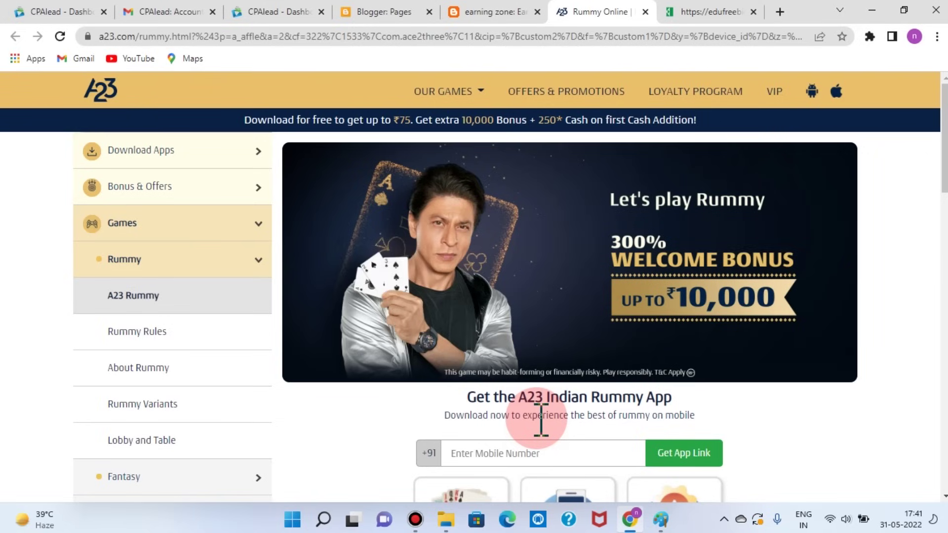
left_click(462, 15)
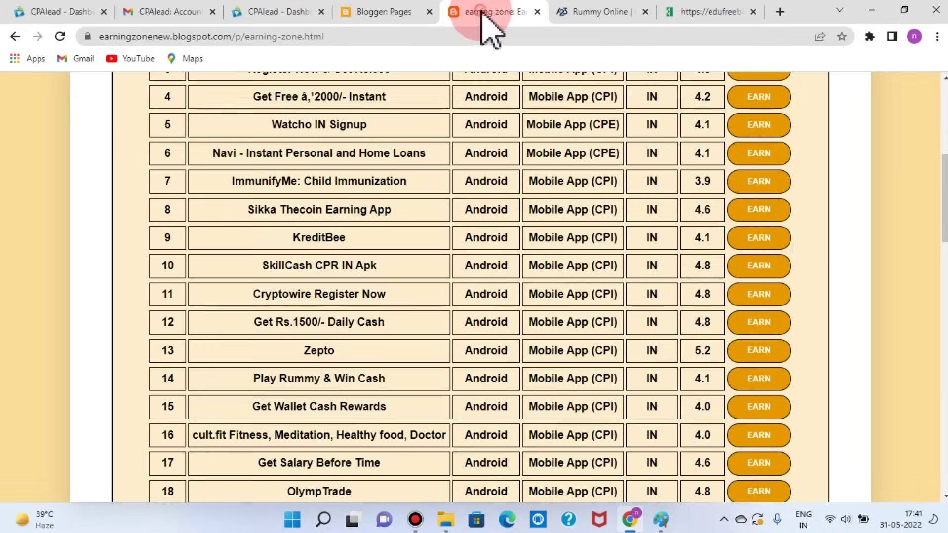
scroll(865, 337, "up", 4)
scroll(865, 337, "down", 4)
scroll(865, 337, "up", 6)
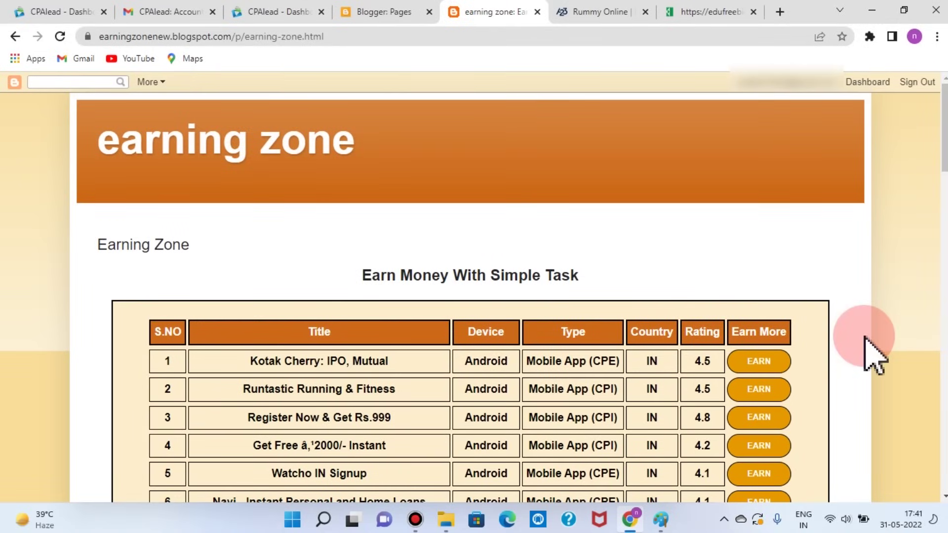
scroll(825, 286, "down", 5)
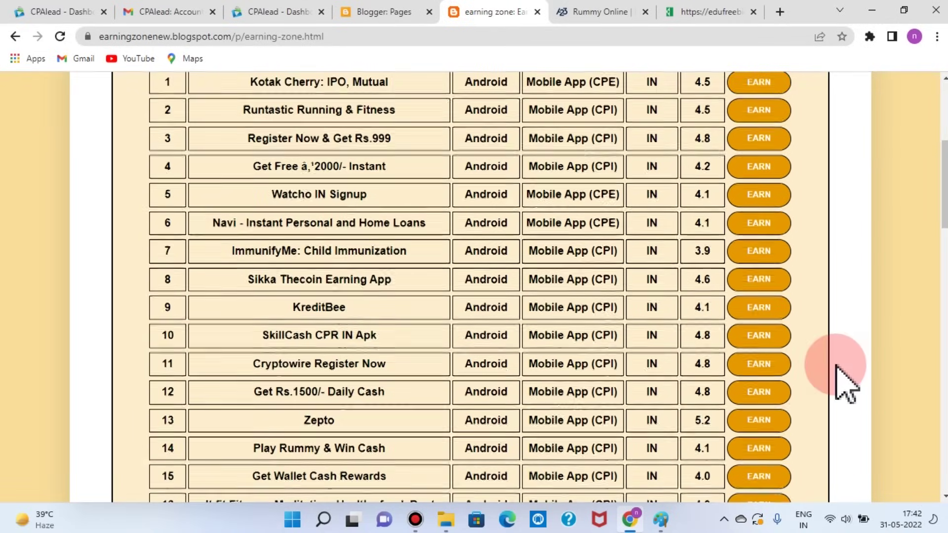
scroll(844, 382, "up", 4)
scroll(846, 385, "up", 2)
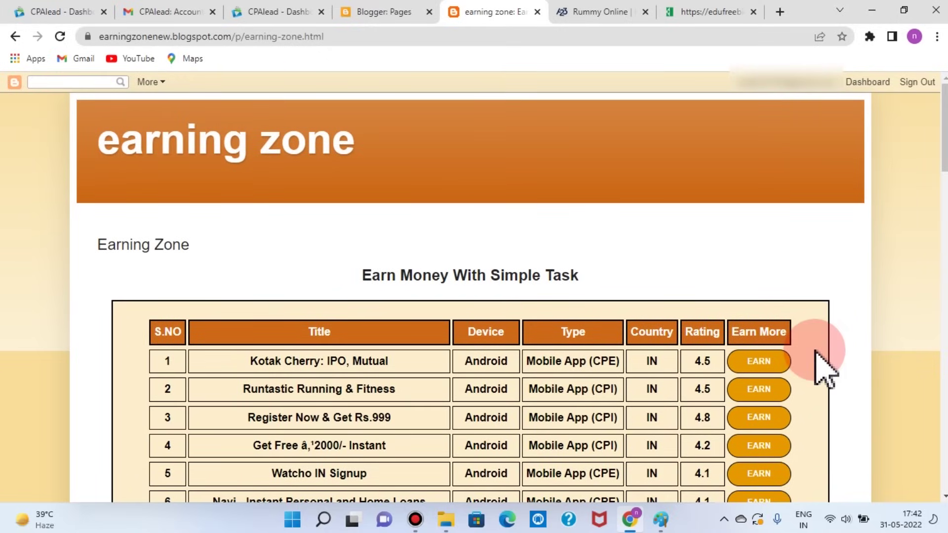
scroll(824, 368, "down", 1)
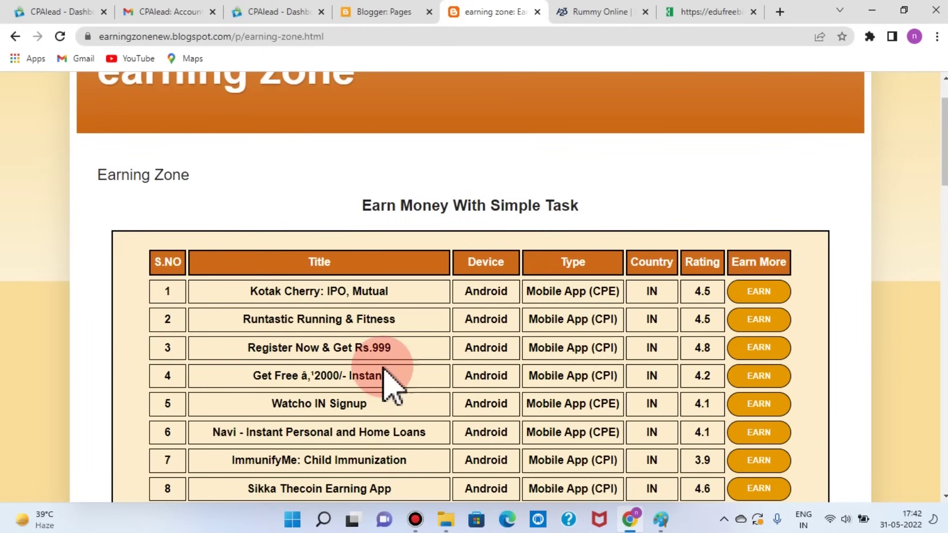
scroll(390, 385, "down", 2)
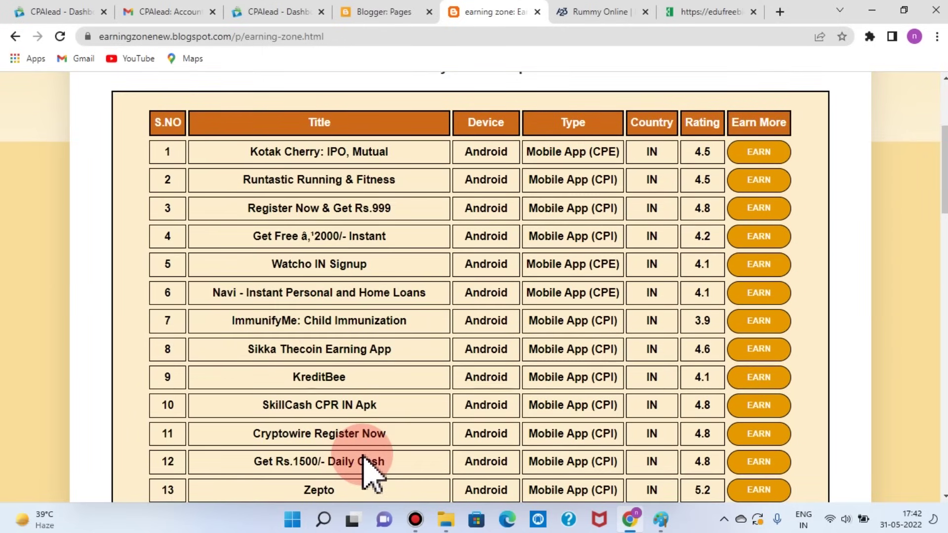
Step: Check the A23 rummy offer tab, then return to Earning Zone and scroll to the top
left_click(597, 14)
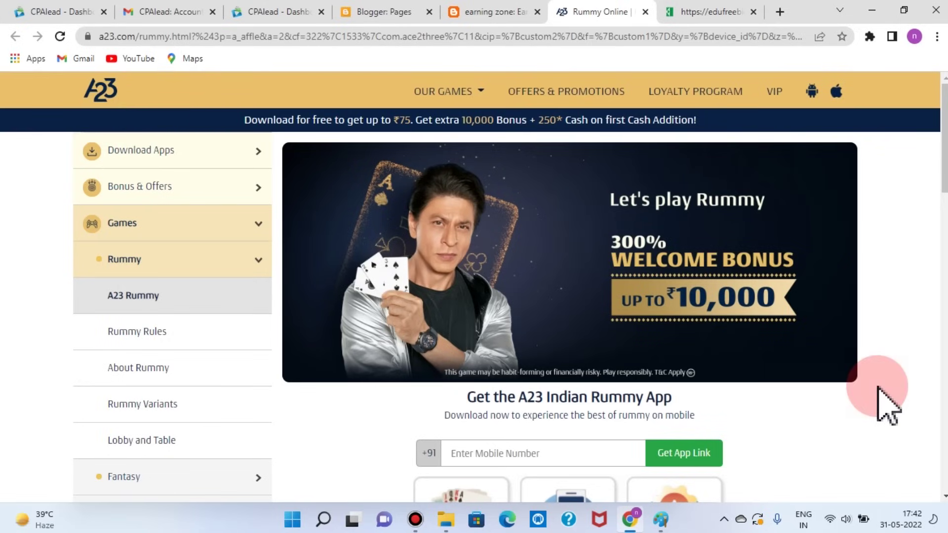
left_click(537, 19)
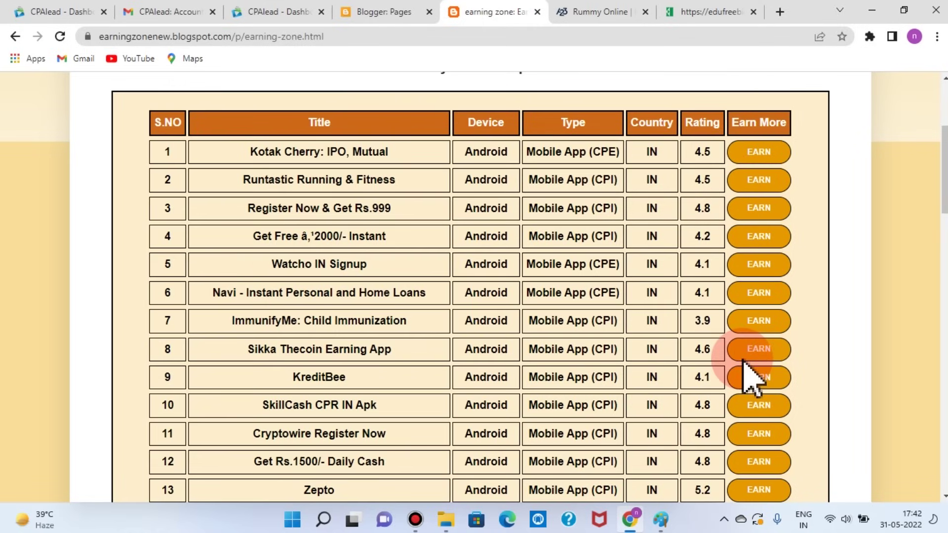
scroll(750, 378, "up", 5)
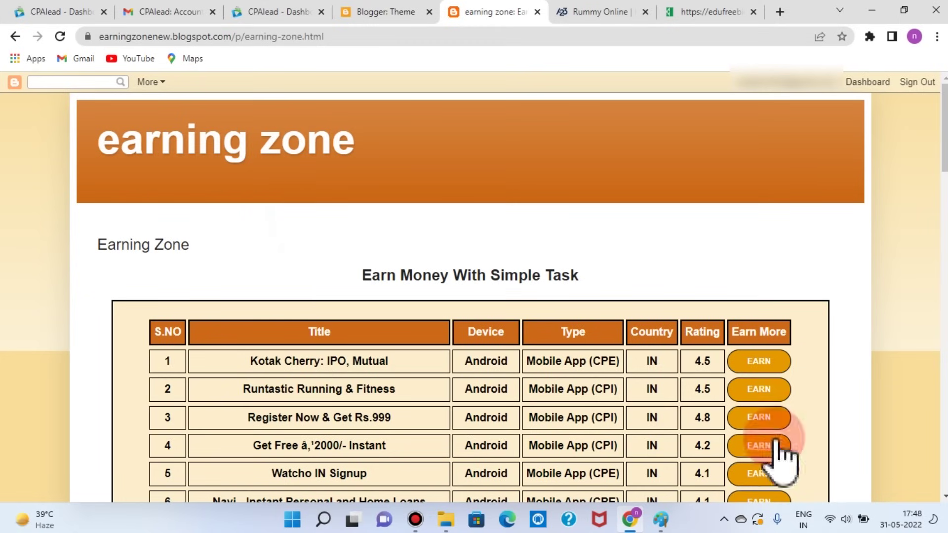
scroll(840, 395, "down", 3)
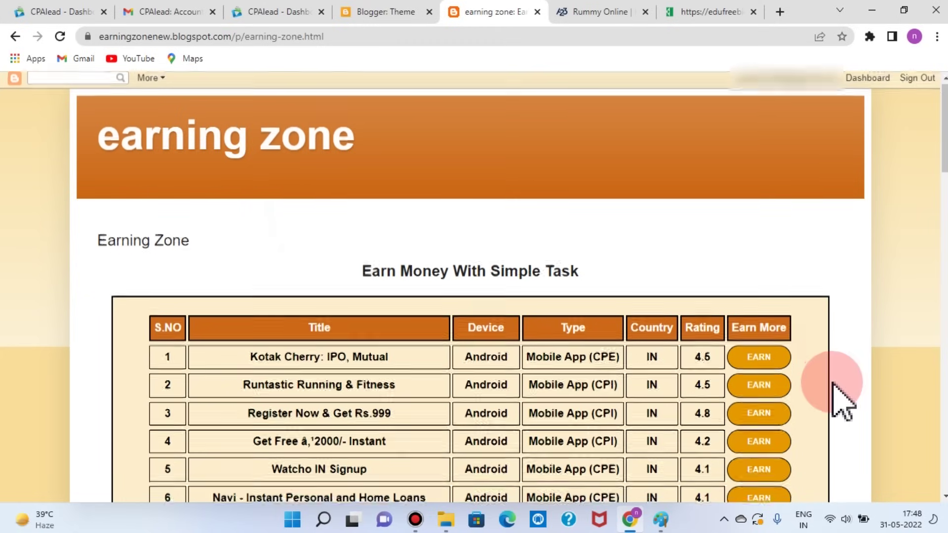
scroll(833, 384, "up", 3)
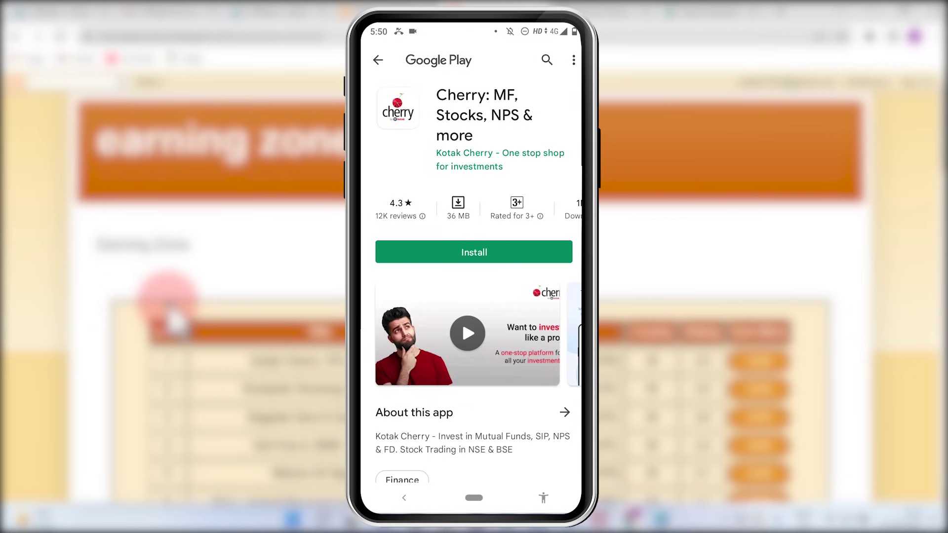
Step: On the phone, go back to the offers table and open the second offer's EARN link
key("Escape")
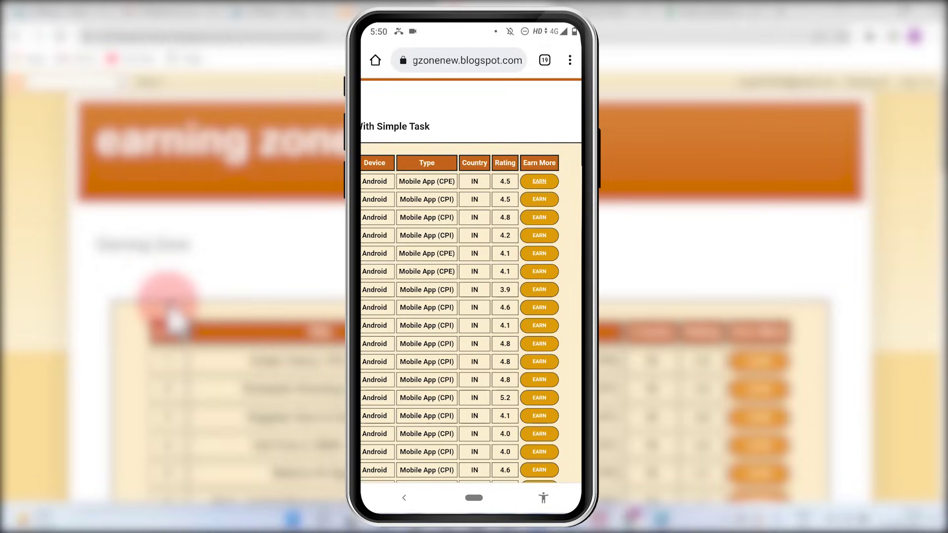
left_click(539, 199)
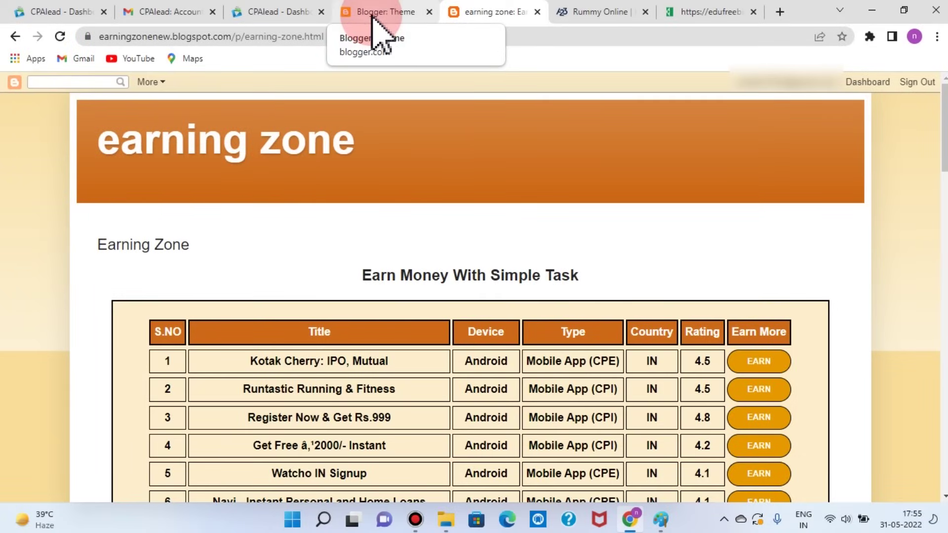
Step: In Blogger's Theme page, scroll down to the Dynamic Views Classic, Flipcard and Magazine themes
left_click(372, 19)
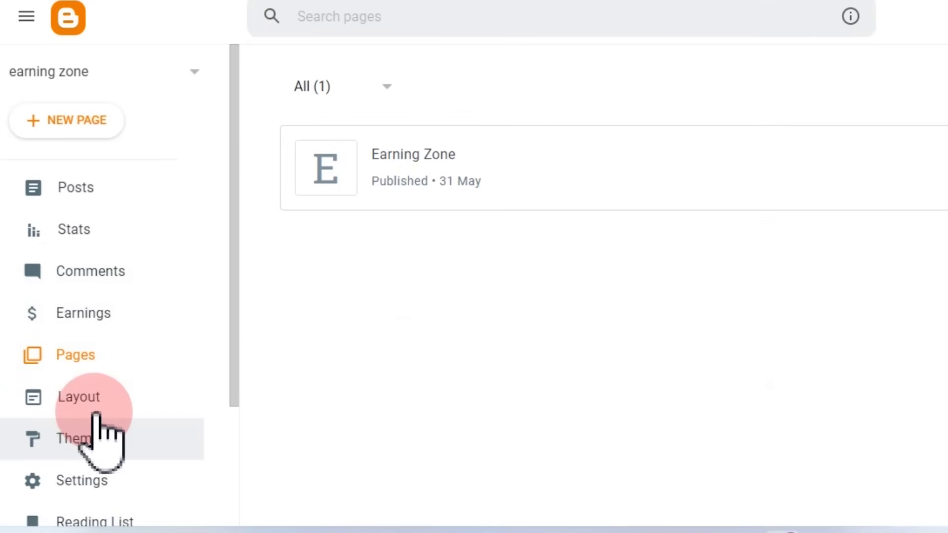
left_click(73, 445)
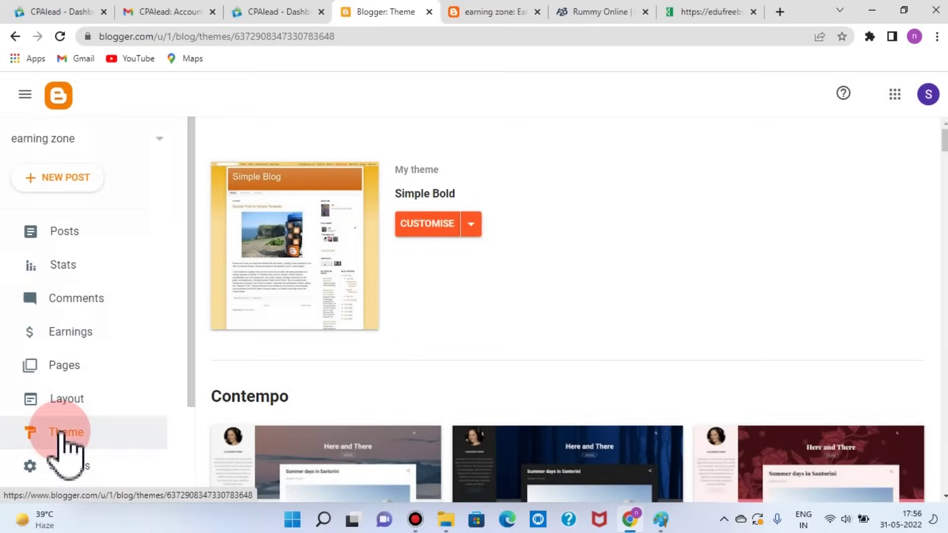
scroll(751, 455, "down", 8)
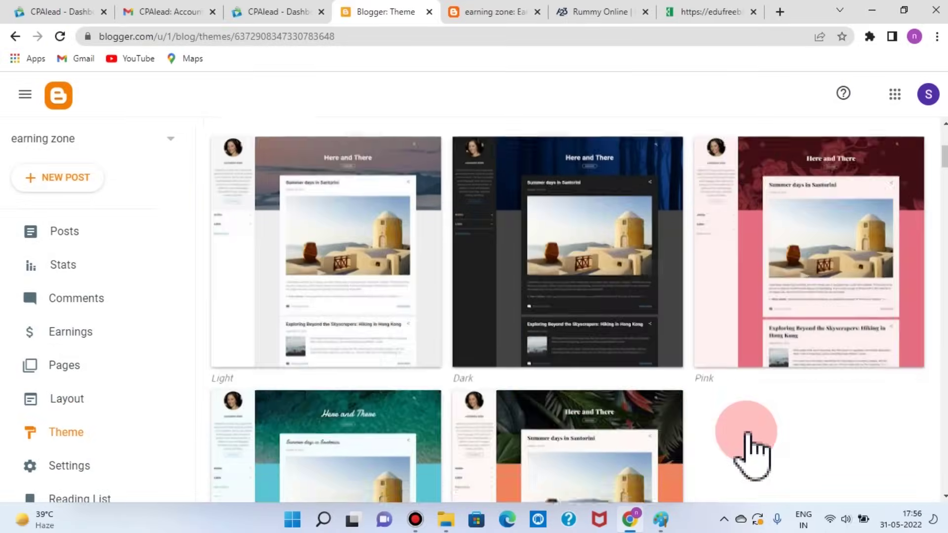
scroll(748, 435, "down", 15)
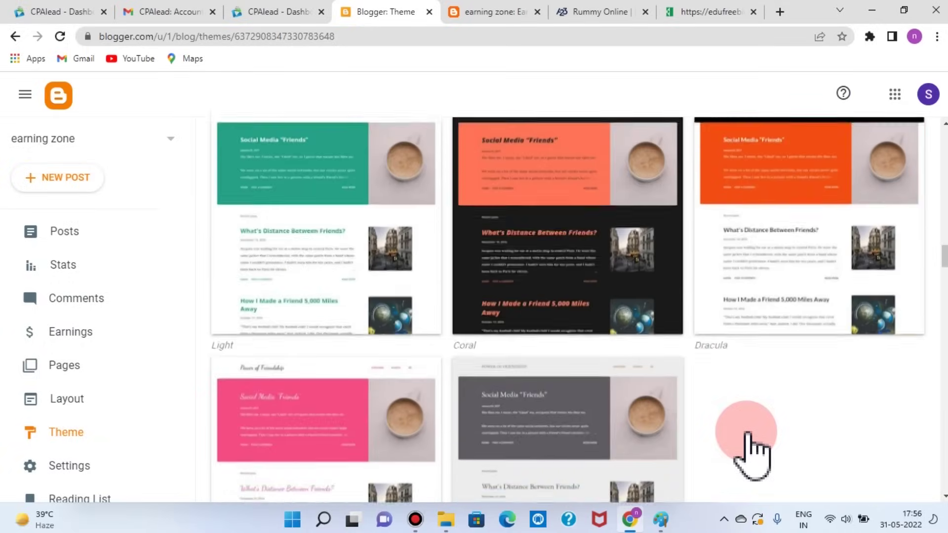
scroll(751, 446, "down", 16)
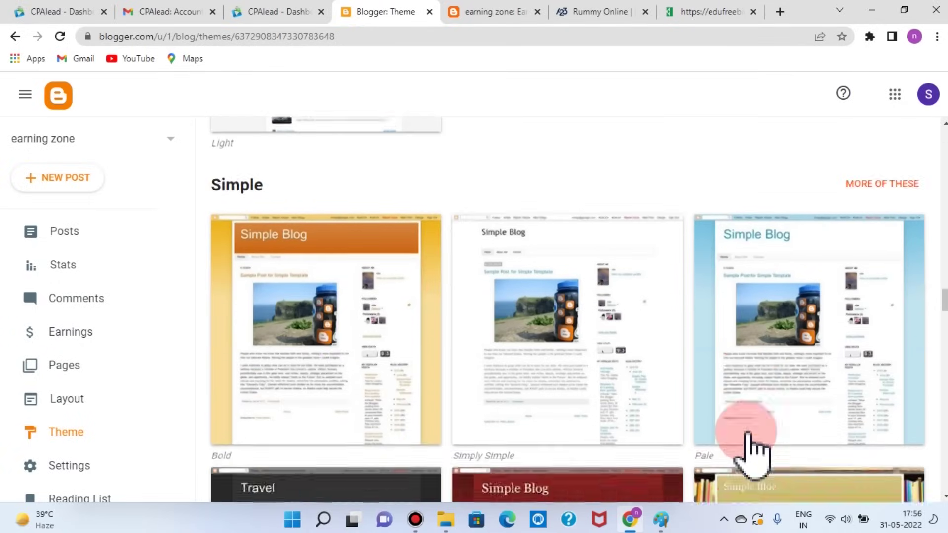
scroll(752, 454, "down", 7)
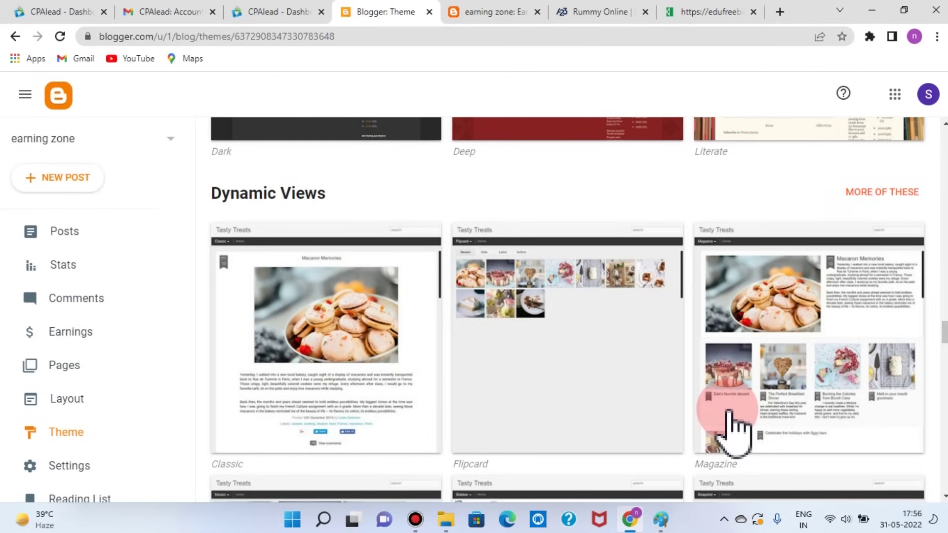
scroll(731, 425, "down", 1)
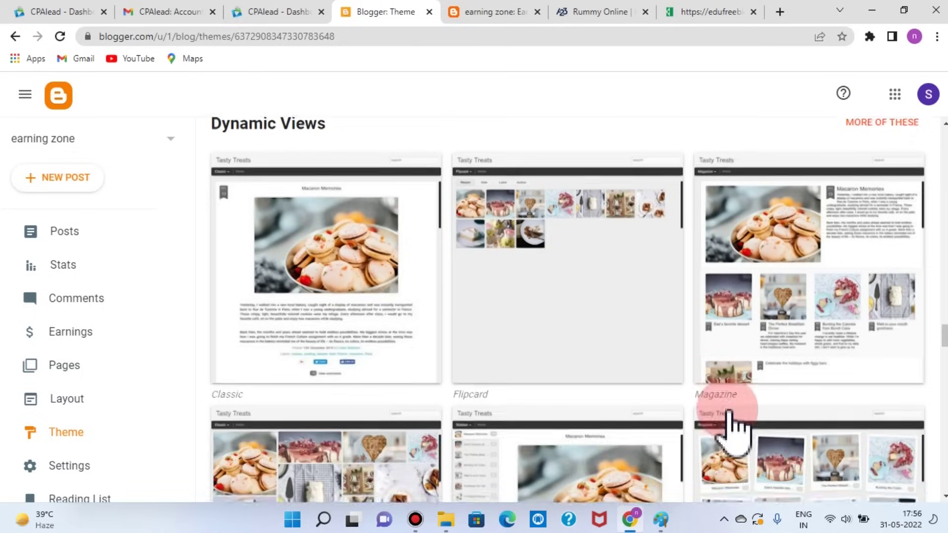
scroll(199, 201, "up", 1)
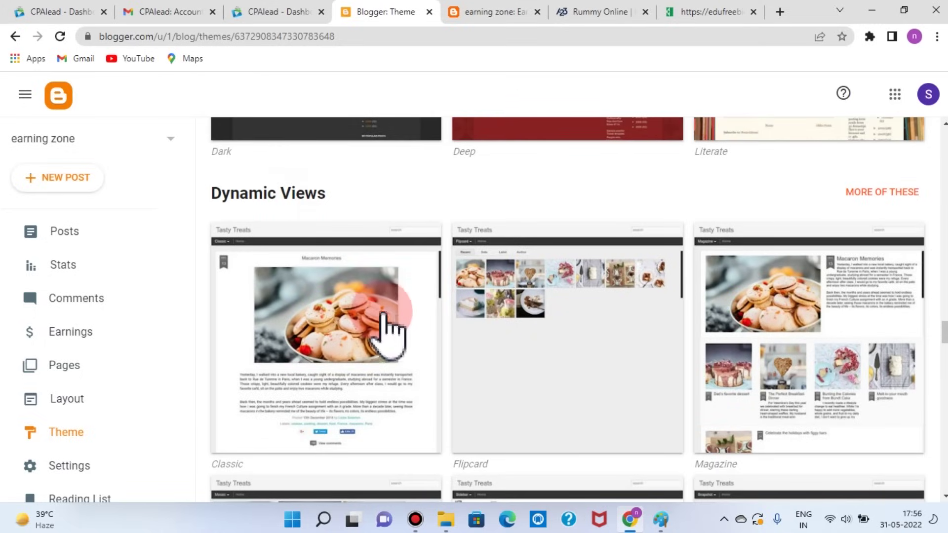
scroll(390, 340, "down", 1)
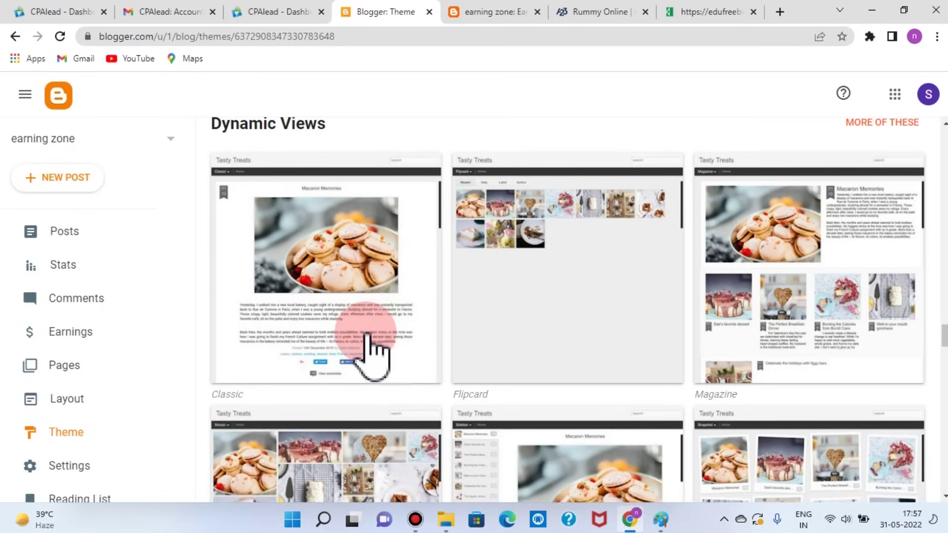
scroll(847, 375, "down", 2)
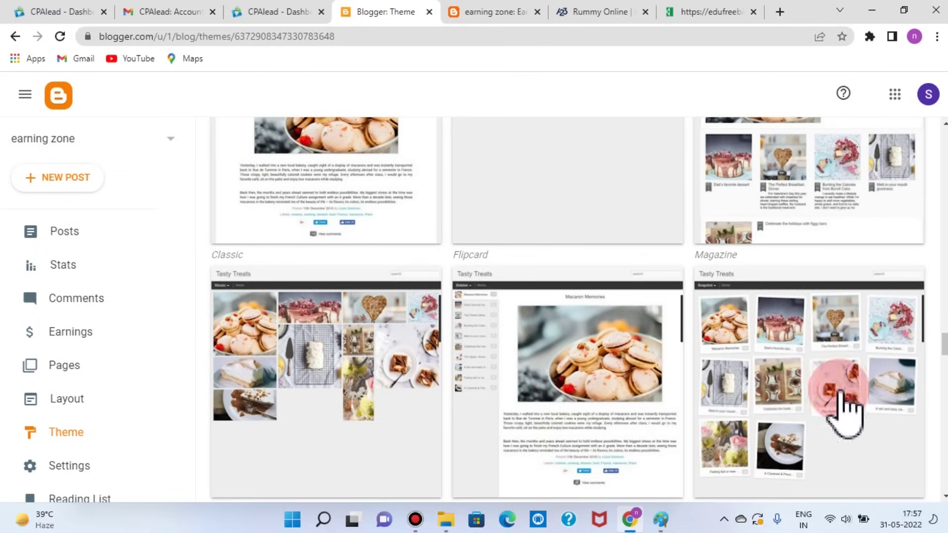
scroll(377, 405, "down", 3)
scroll(430, 252, "up", 4)
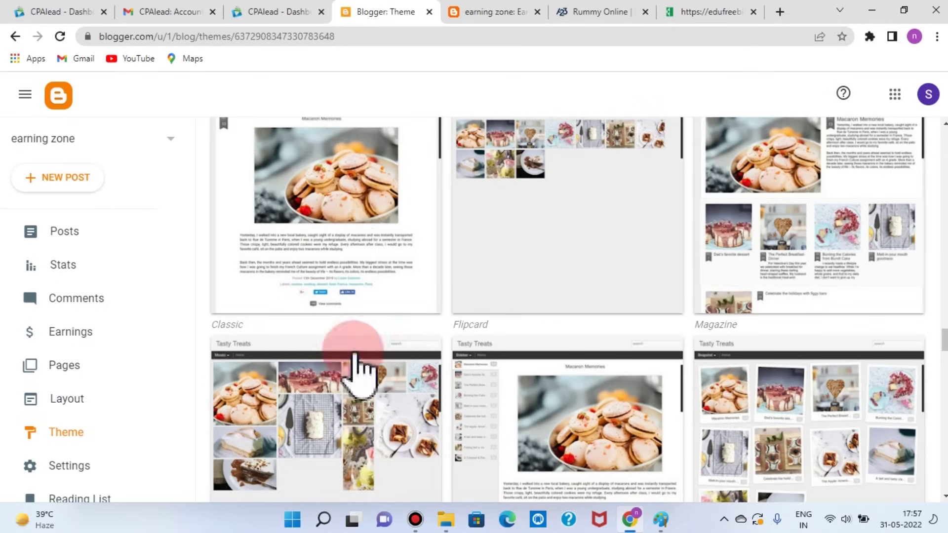
scroll(701, 445, "up", 4)
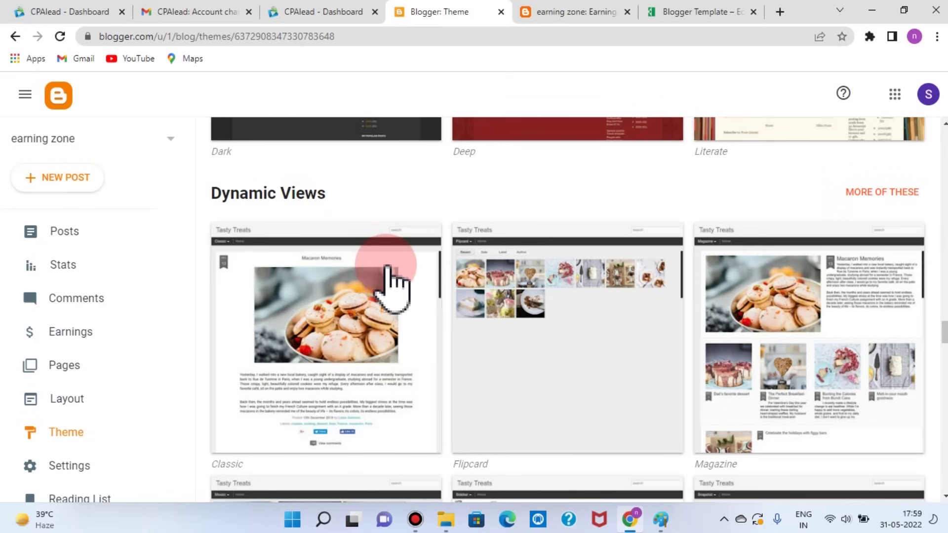
scroll(386, 277, "down", 3)
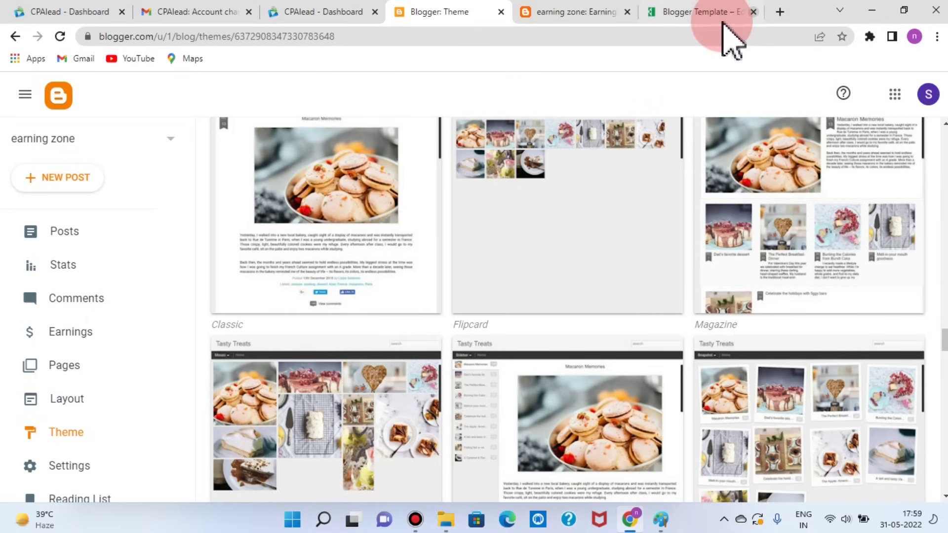
Step: Browse EduFreebie's Blogger Template posts to the CPA lead Dynamic Views Classic and Flipcard themes
left_click(694, 15)
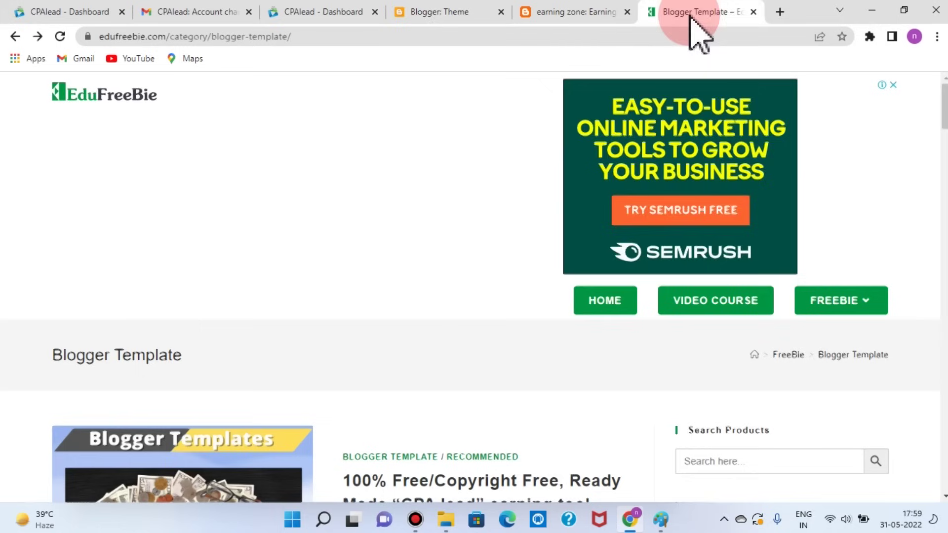
scroll(506, 326, "down", 3)
scroll(514, 331, "down", 1)
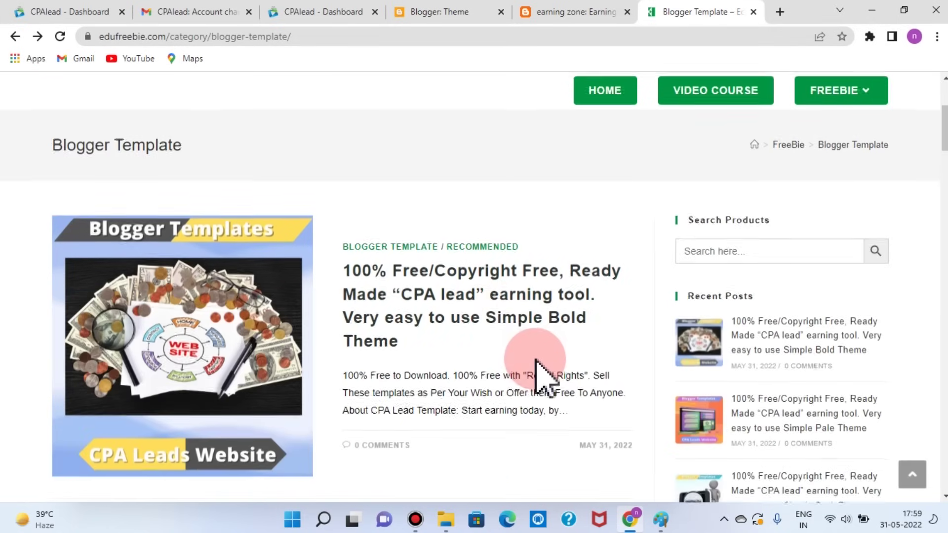
scroll(543, 373, "down", 1)
scroll(538, 368, "down", 10)
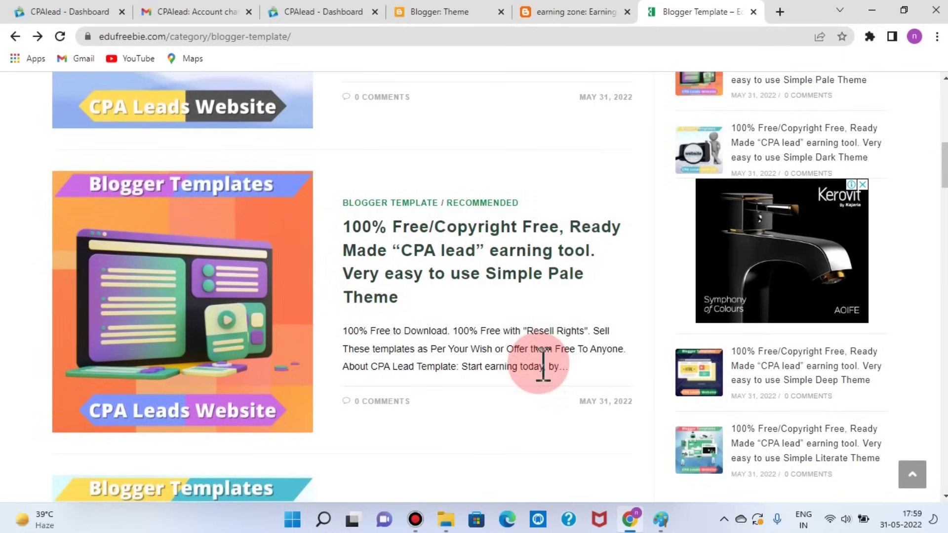
scroll(560, 356, "down", 18)
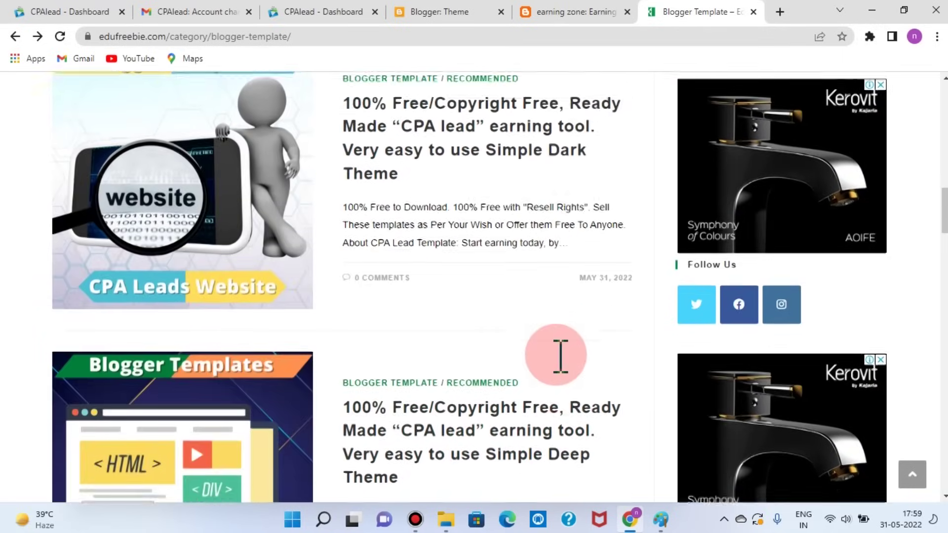
scroll(622, 375, "down", 6)
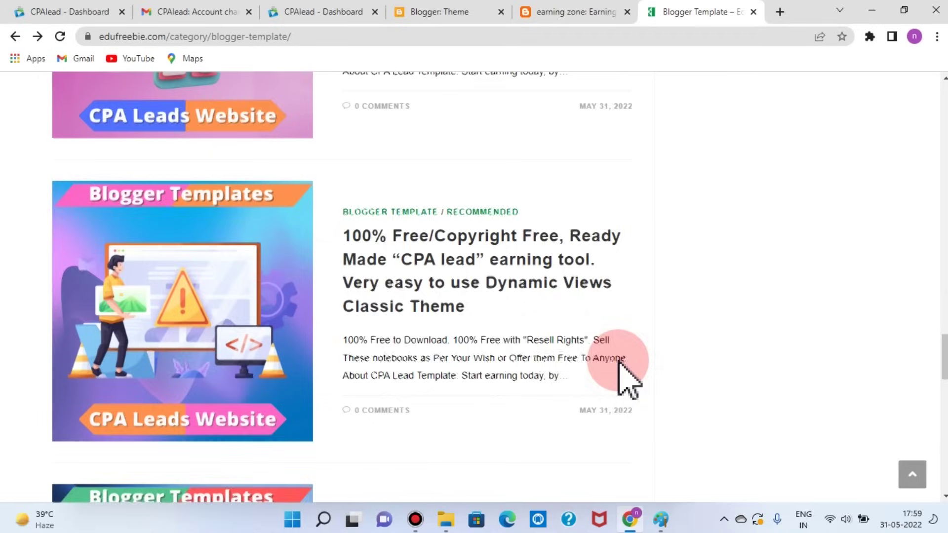
scroll(602, 378, "down", 11)
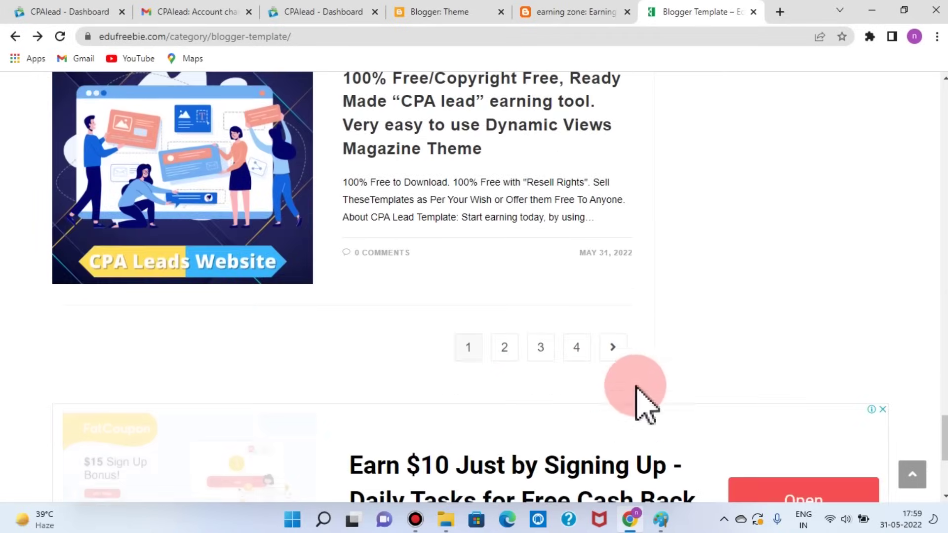
scroll(696, 330, "up", 4)
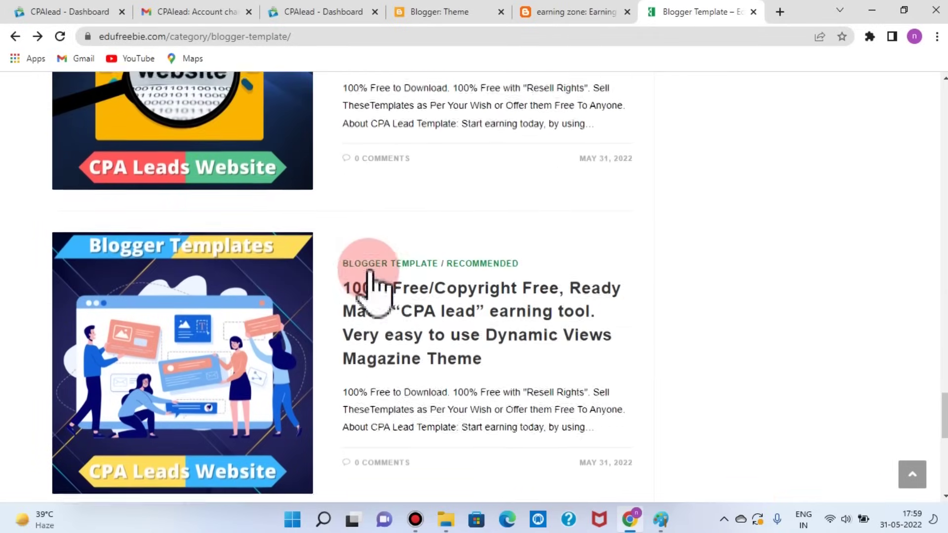
scroll(370, 279, "up", 6)
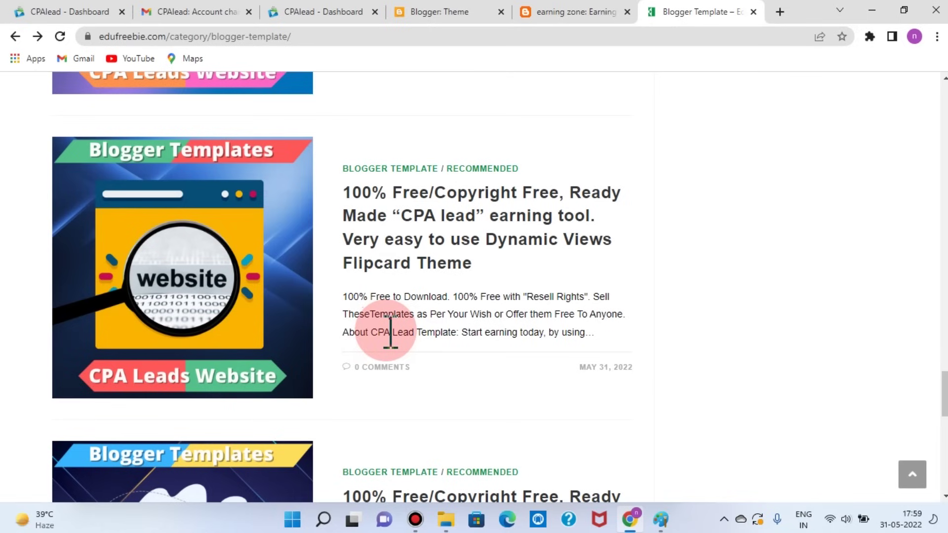
scroll(389, 331, "up", 1)
scroll(392, 351, "up", 4)
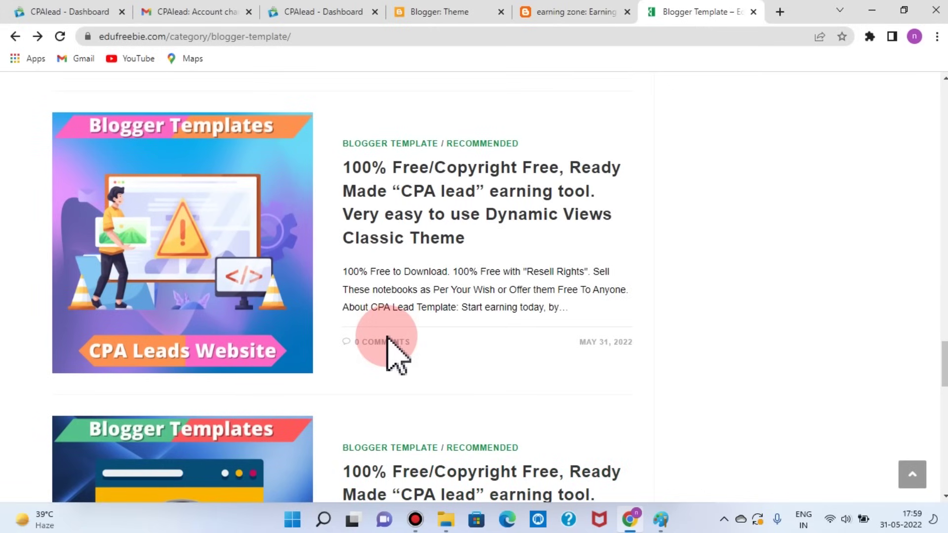
scroll(673, 265, "up", 5)
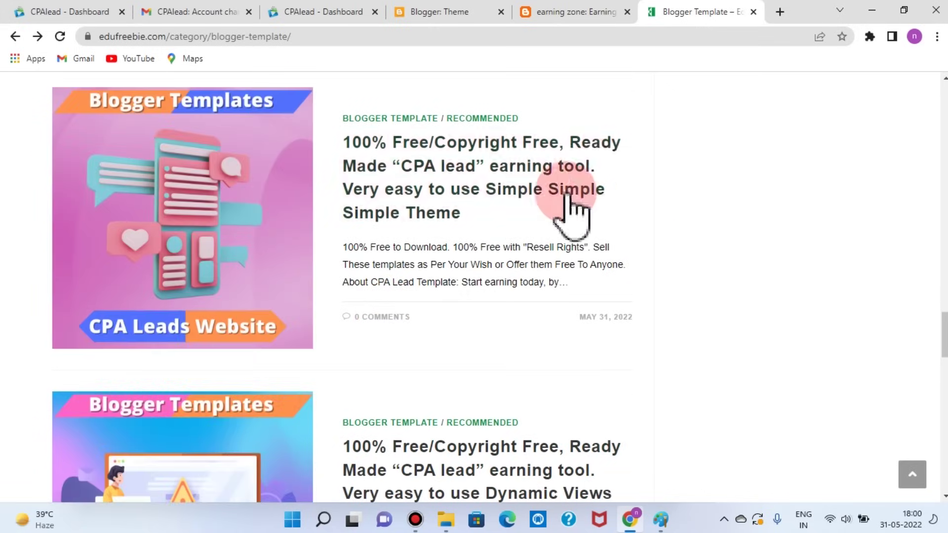
scroll(630, 370, "down", 3)
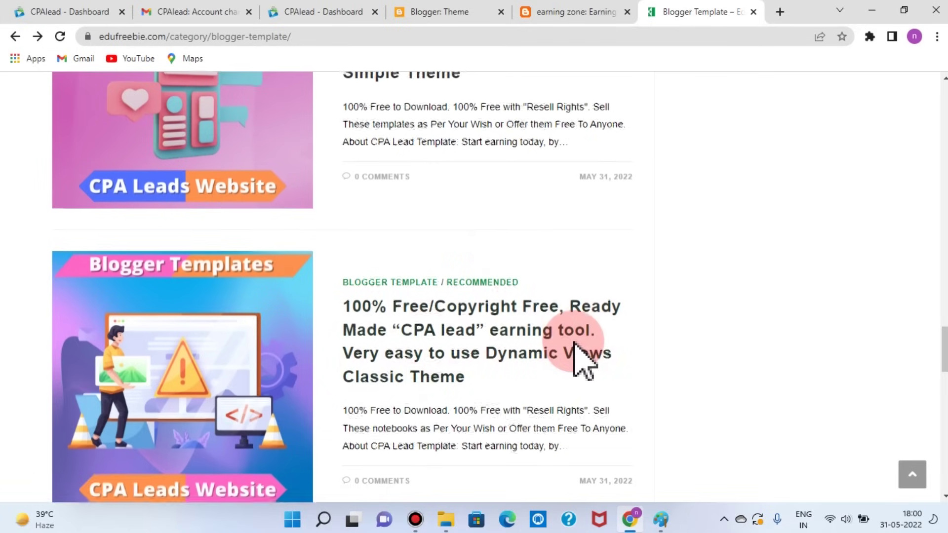
scroll(576, 360, "down", 3)
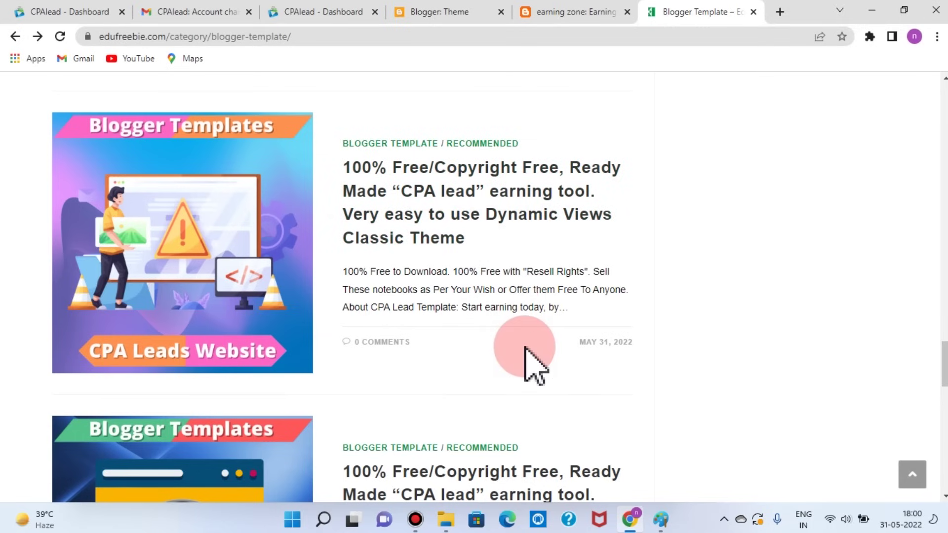
scroll(526, 347, "down", 3)
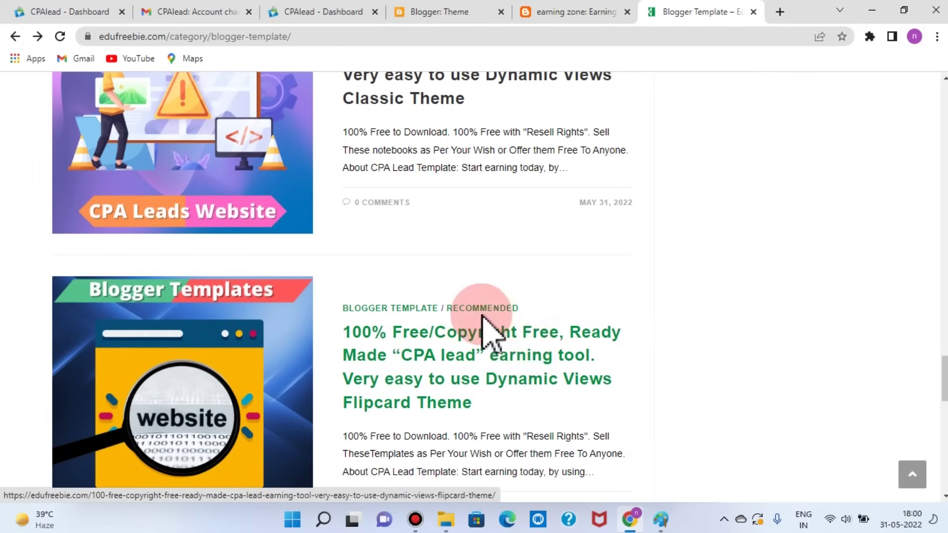
left_click(420, 13)
Step: Apply the Dynamic Views Classic theme to the earning zone blog
scroll(335, 375, "up", 4)
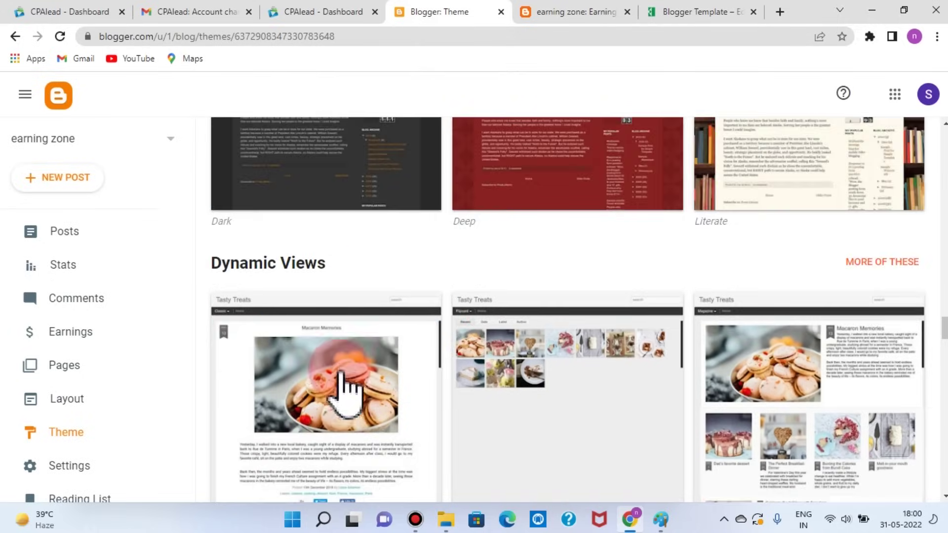
scroll(395, 390, "down", 1)
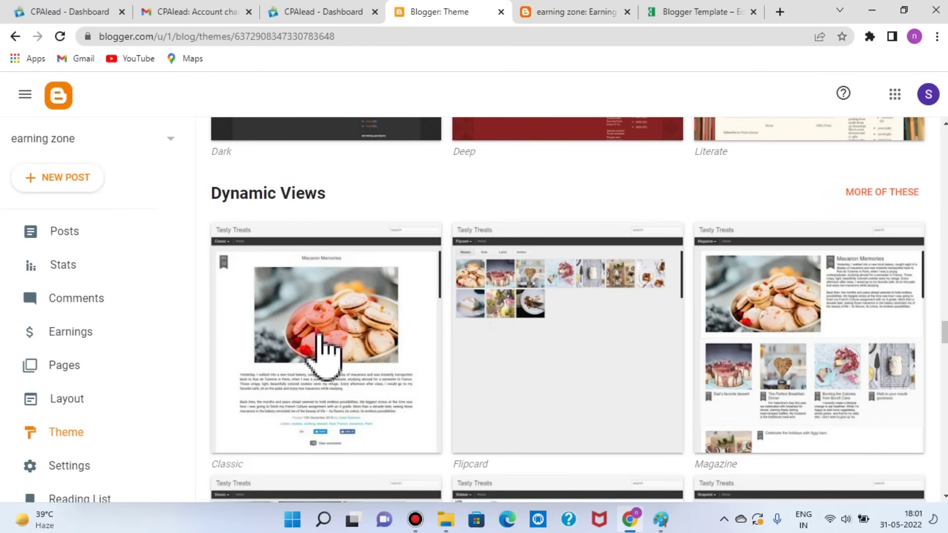
left_click(323, 348)
scroll(321, 349, "down", 5)
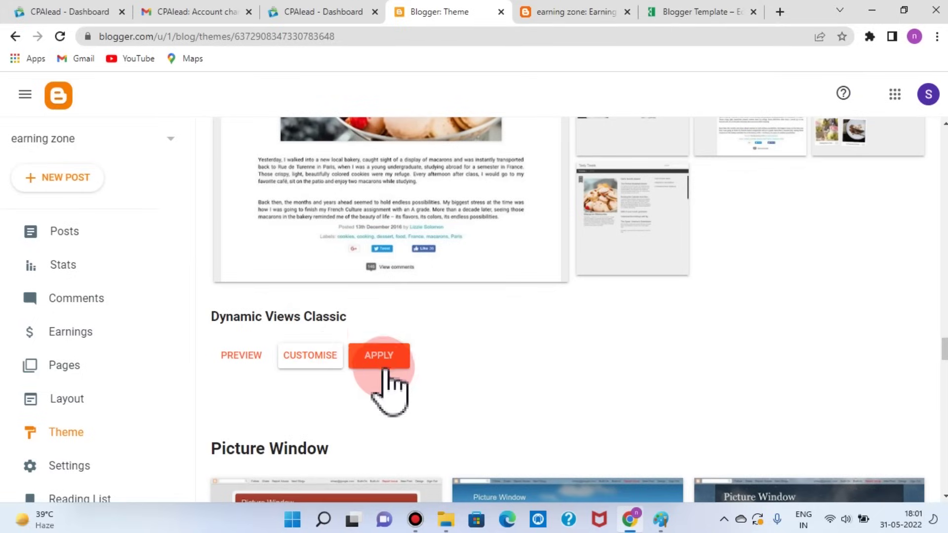
left_click(379, 356)
scroll(513, 380, "up", 7)
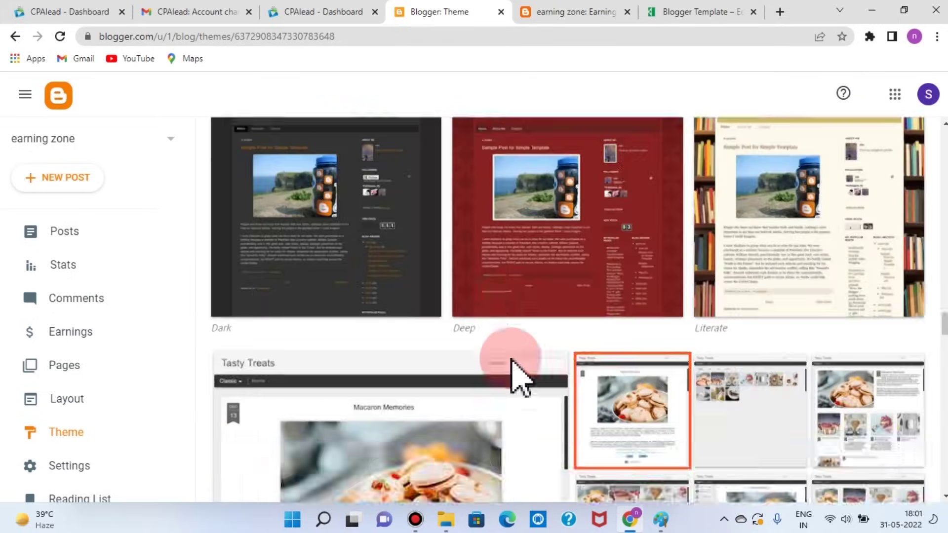
scroll(516, 377, "up", 10)
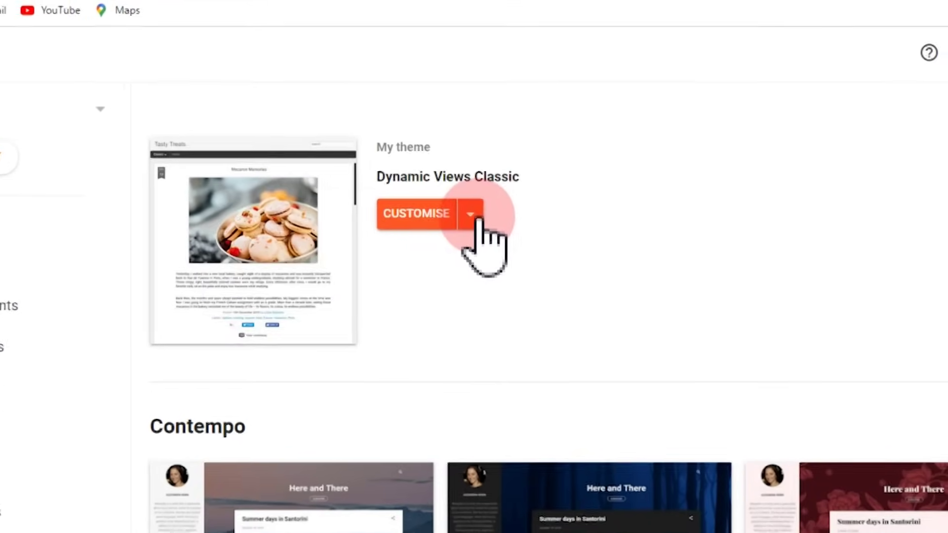
left_click(470, 223)
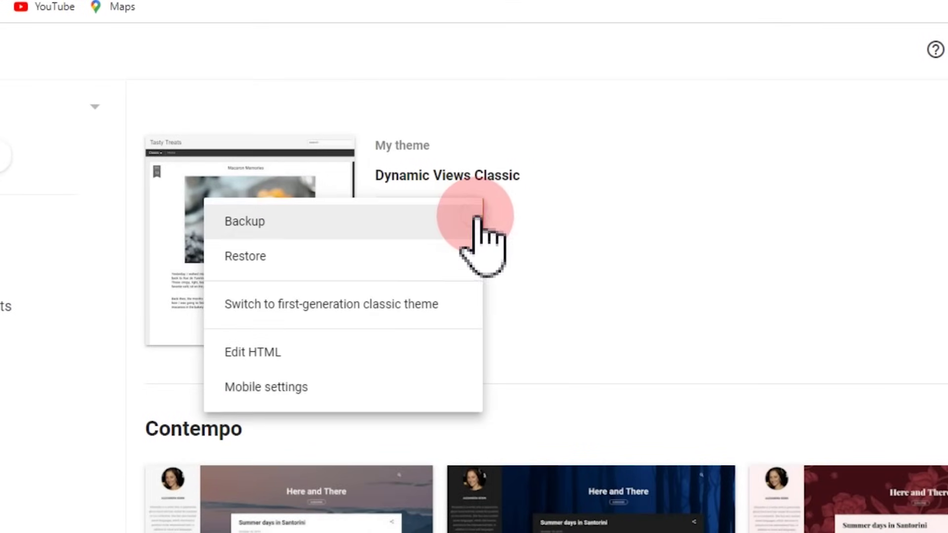
Step: Delete the viewport meta tag on line 10 of the Classic theme's HTML
left_click(257, 352)
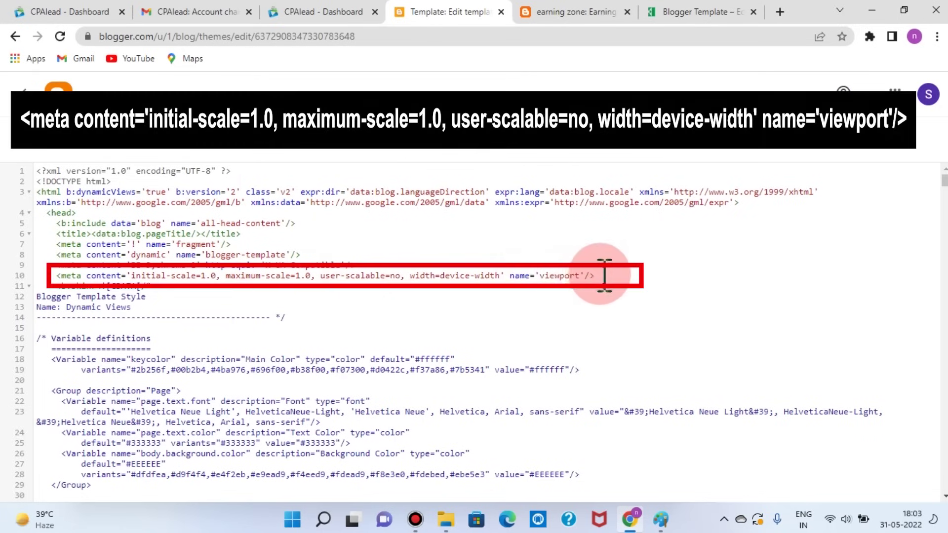
mouse_move(583, 275)
left_mouse_down()
mouse_move(451, 285)
mouse_move(54, 276)
left_mouse_up()
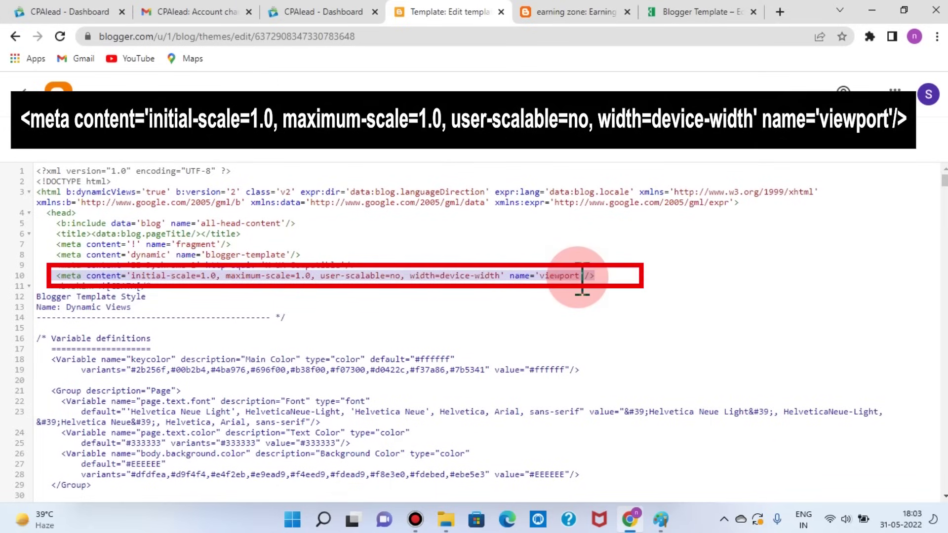
key("Delete")
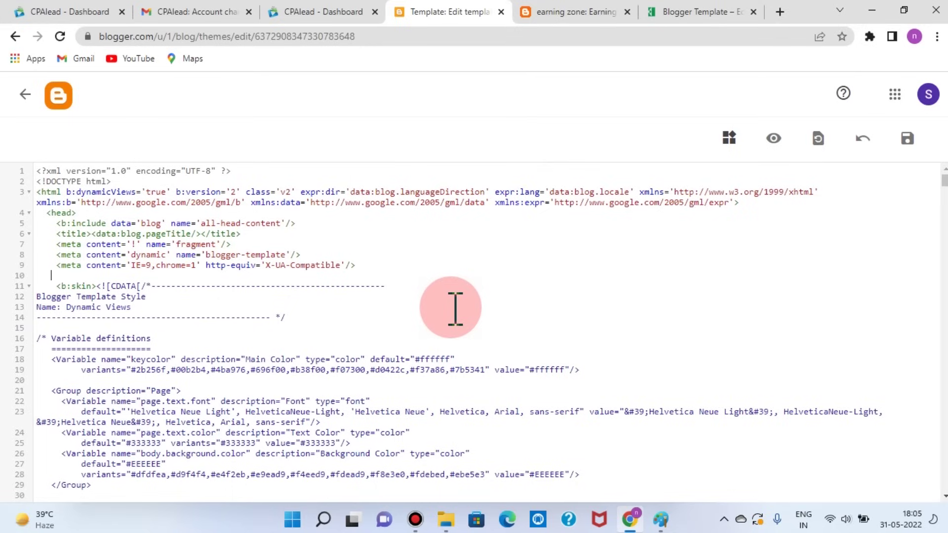
Step: Copy all of Flipcard.txt from EduFreebie's Dynamic Views Flipcard Theme post
left_click(701, 11)
scroll(355, 340, "down", 3)
left_click(395, 244)
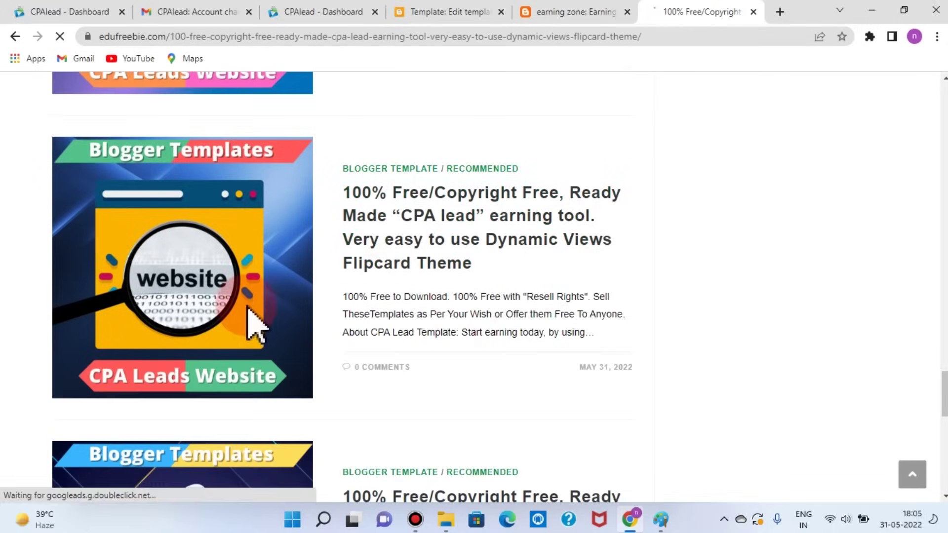
scroll(207, 322, "down", 10)
left_click(171, 261)
key("ctrl+a")
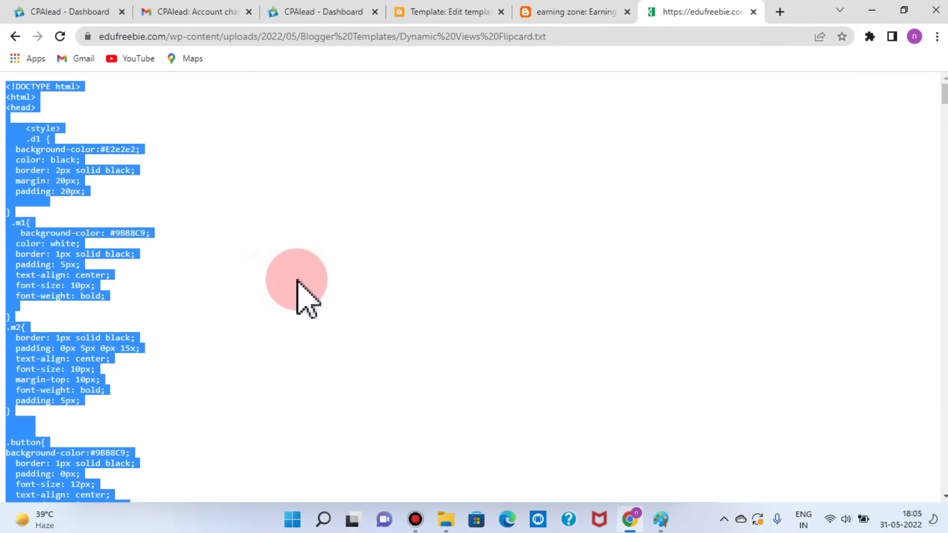
Step: Replace the Earning Zone page's HTML with the Flipcard code and update the page
left_click(428, 11)
left_click(22, 95)
scroll(56, 252, "down", 3)
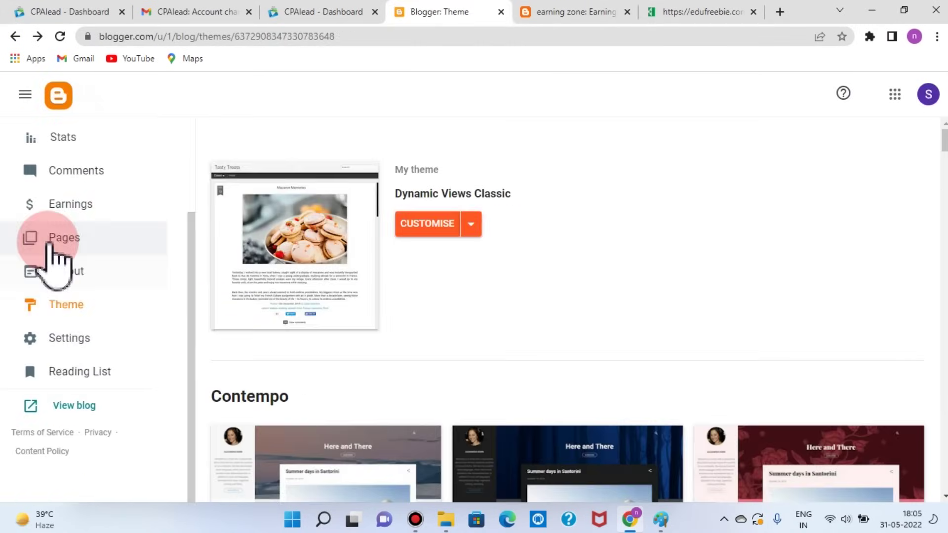
left_click(51, 241)
left_click(365, 227)
left_click(281, 321)
key("ctrl+a")
key("Delete")
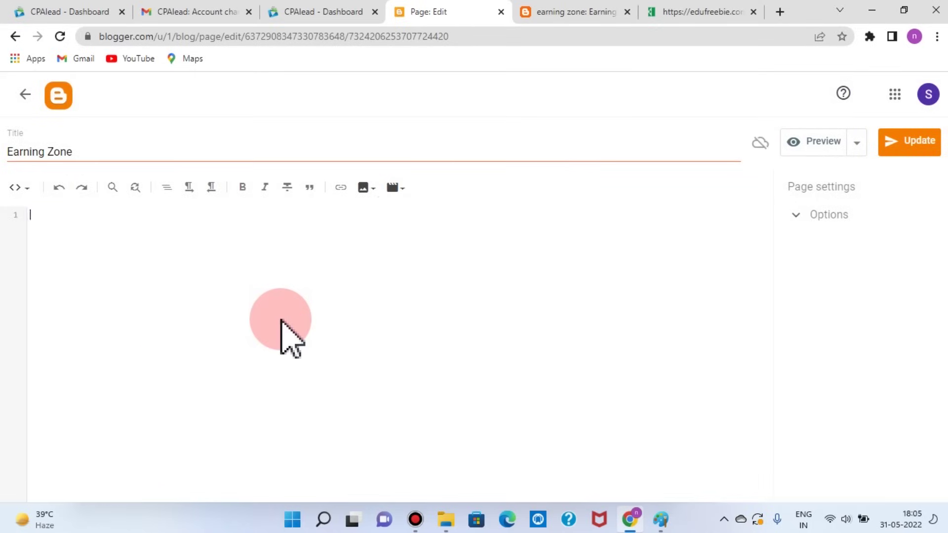
key("ctrl+v")
left_click(910, 143)
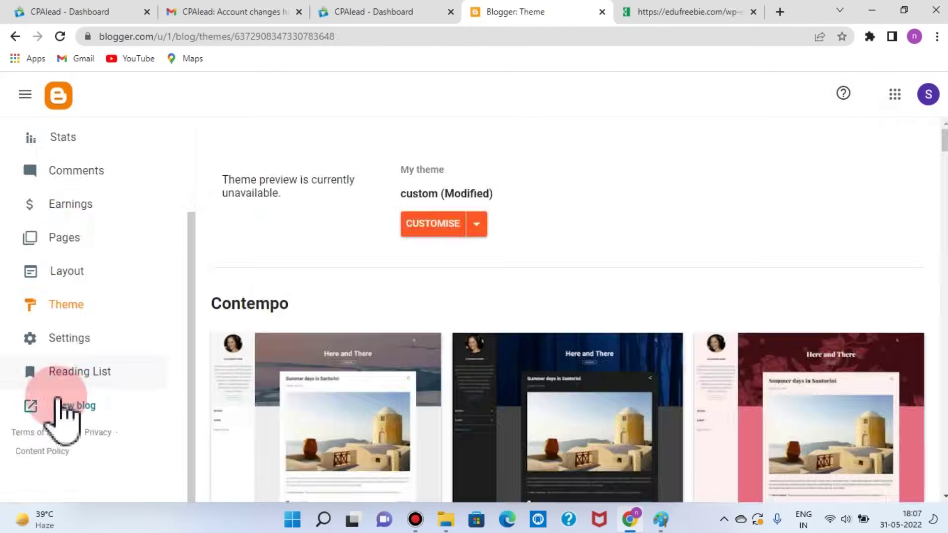
Step: View the live Earning Zone page with its offers table and EARN buttons
left_click(64, 405)
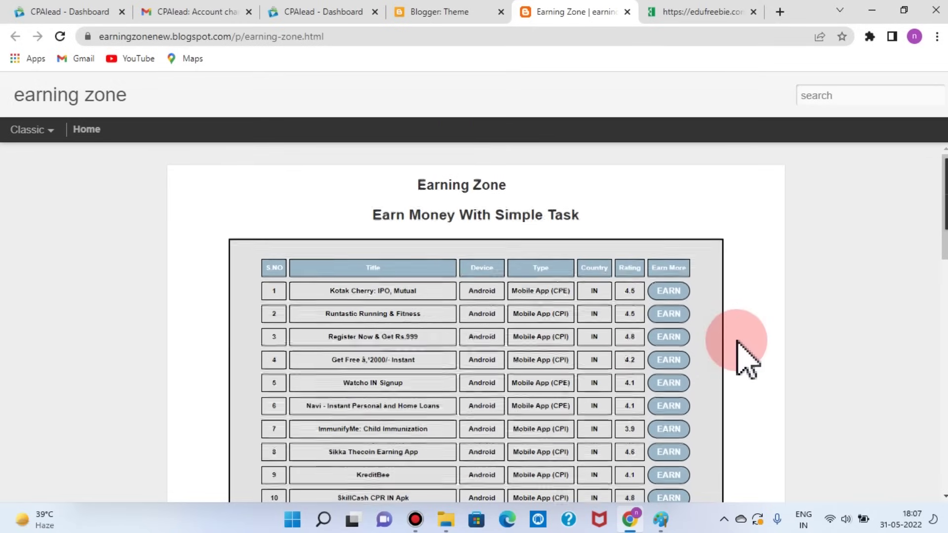
scroll(743, 359, "down", 5)
scroll(741, 360, "up", 5)
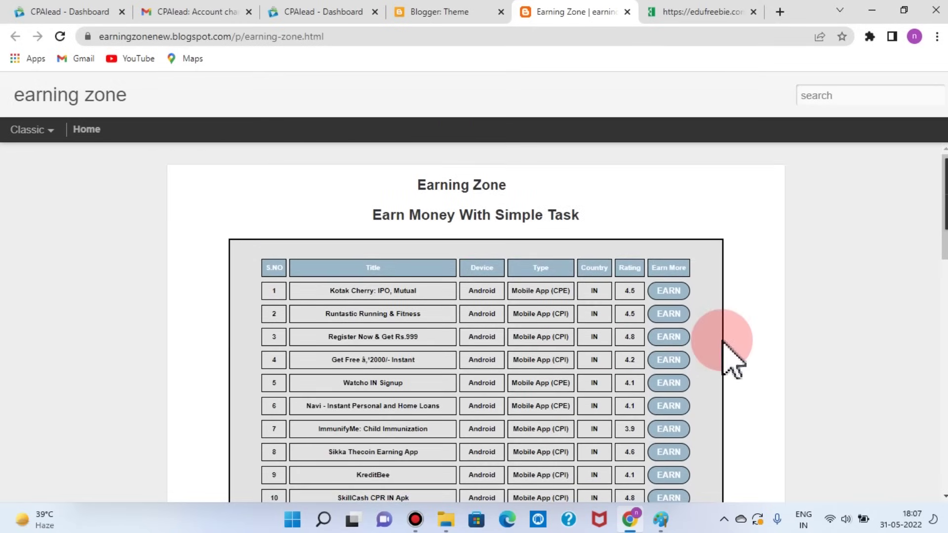
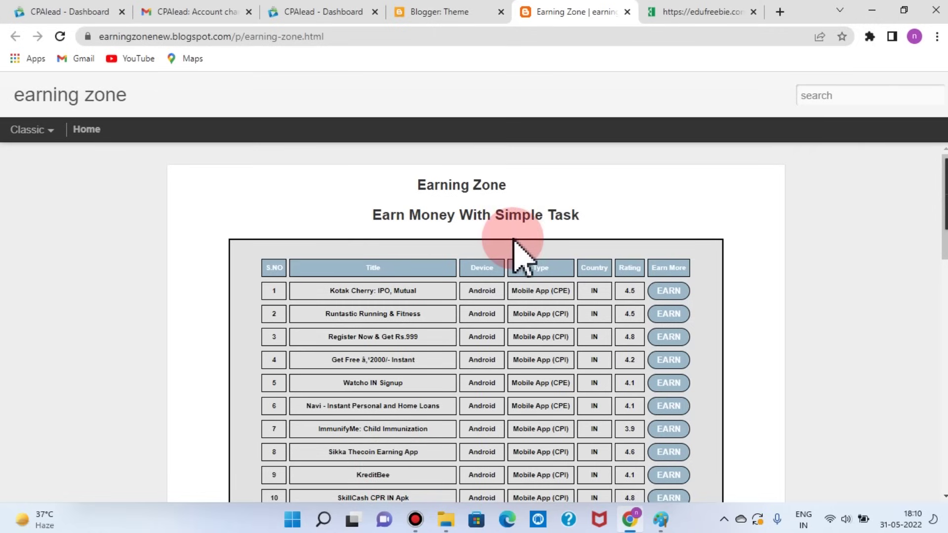
Step: Return to the Blogger dashboard and open the blog's Earnings page
key("ctrl+shift+Tab")
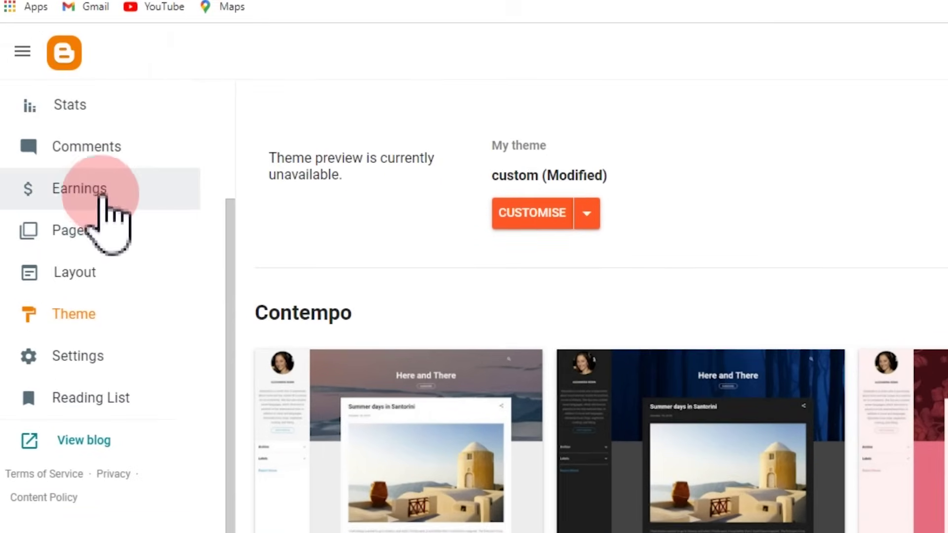
left_click(71, 206)
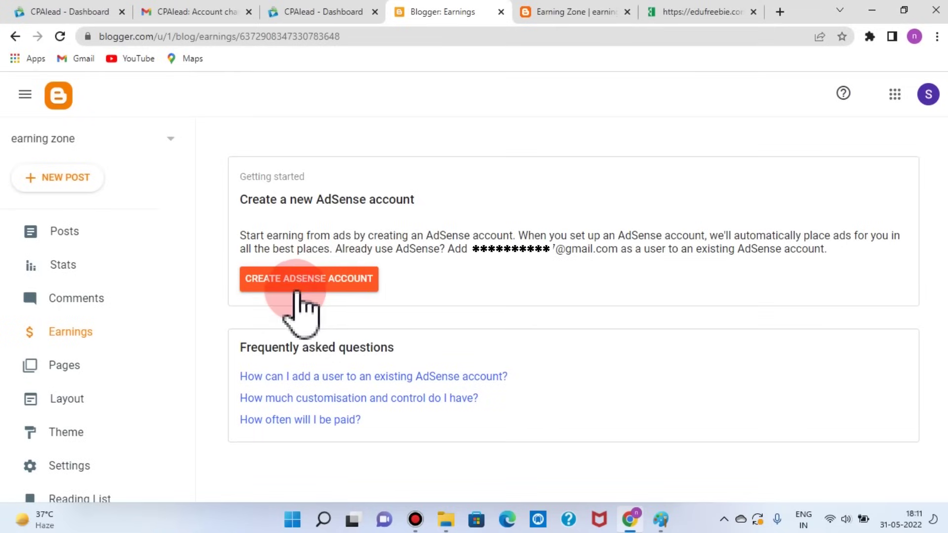
Step: Create the AdSense account with suggestions declined, India as payment country and terms accepted
left_click(370, 283)
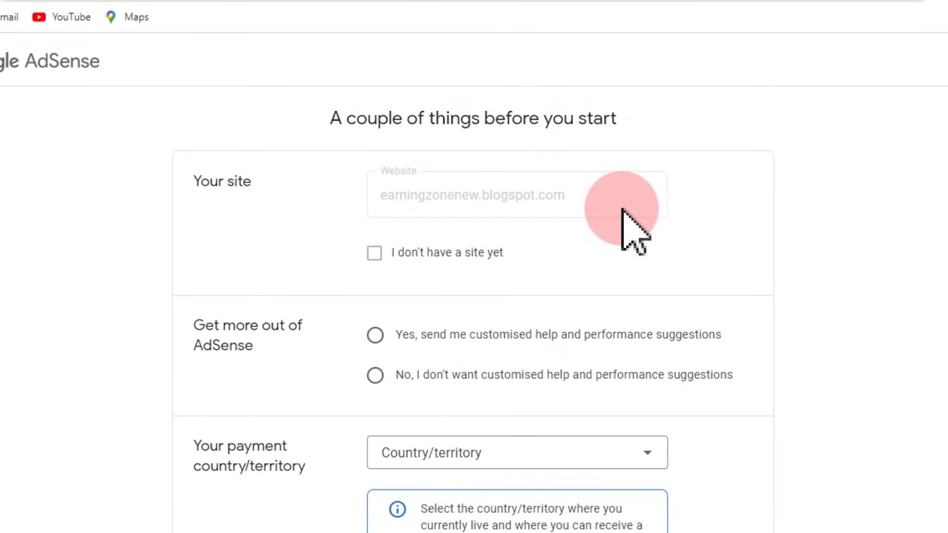
scroll(623, 211, "down", 2)
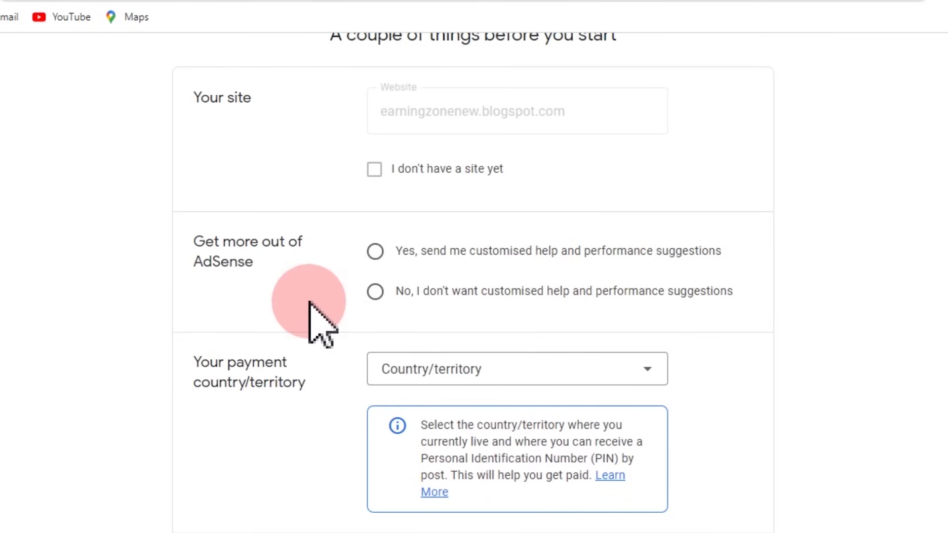
left_click(375, 291)
left_click(483, 372)
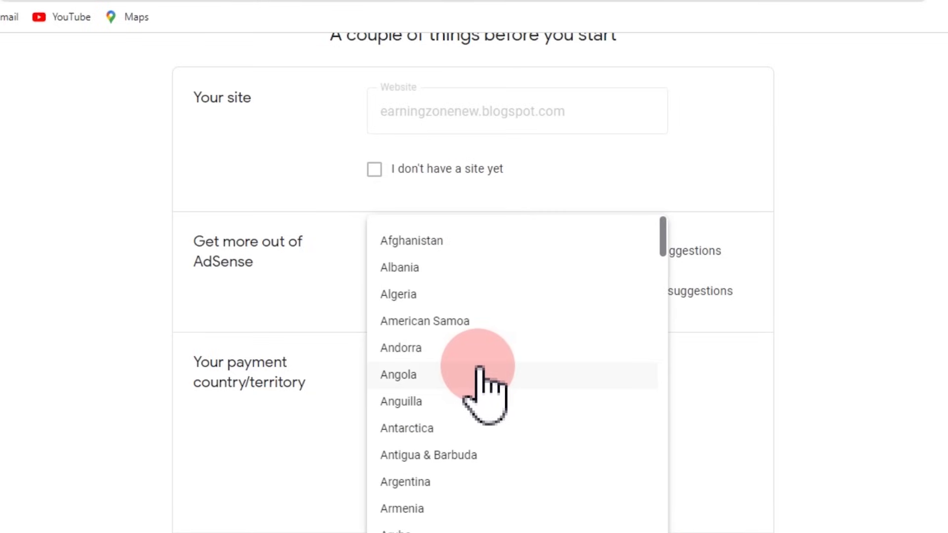
left_click(801, 313)
scroll(804, 316, "down", 8)
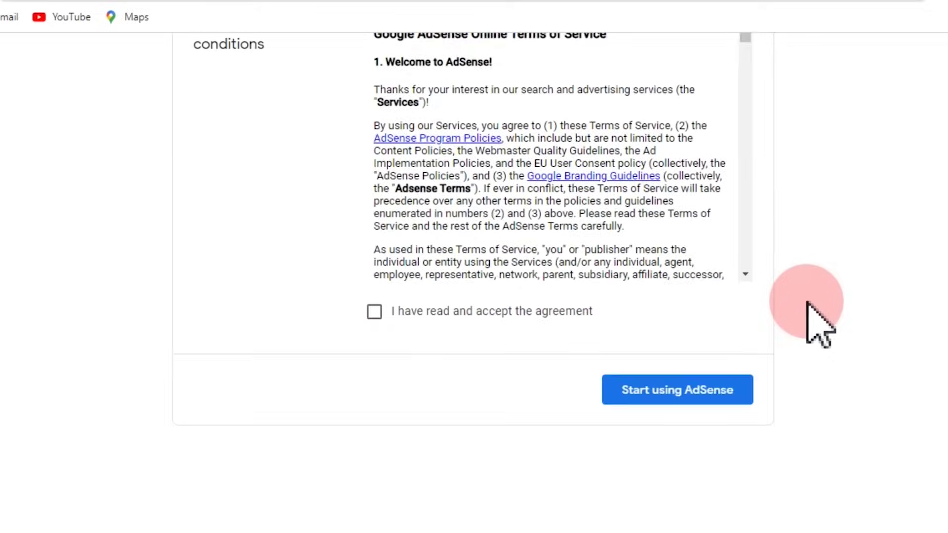
left_click(375, 312)
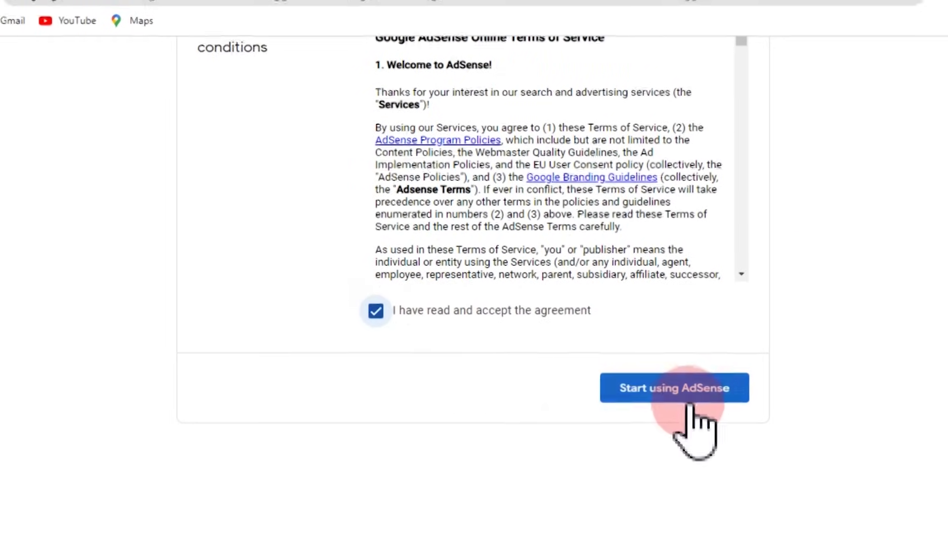
left_click(688, 398)
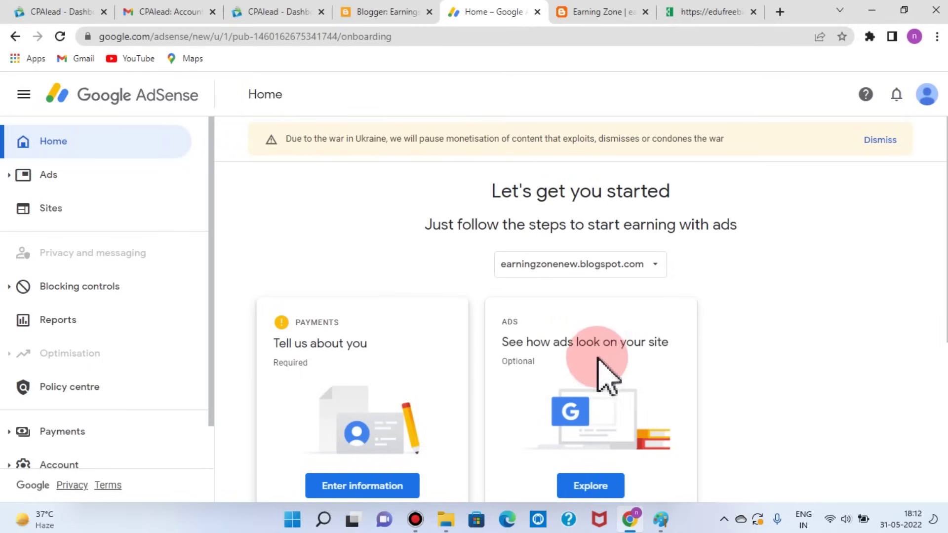
Step: Open the Payments card's customer information form from the AdSense Home page
scroll(582, 368, "down", 4)
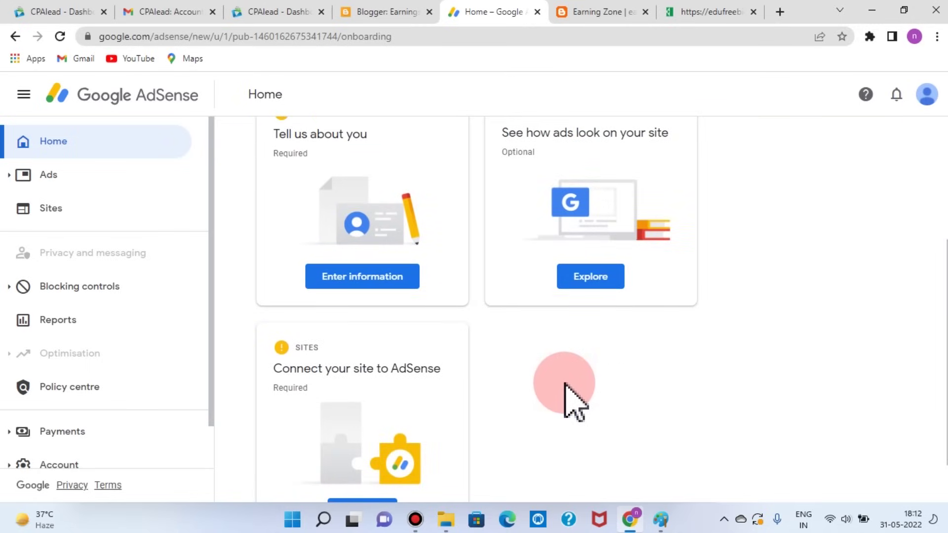
scroll(711, 397, "up", 3)
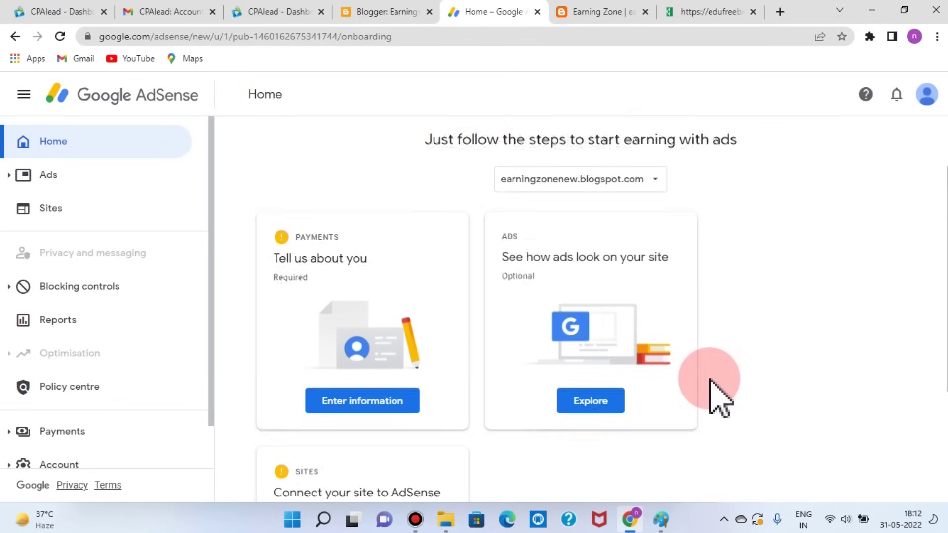
left_click(380, 415)
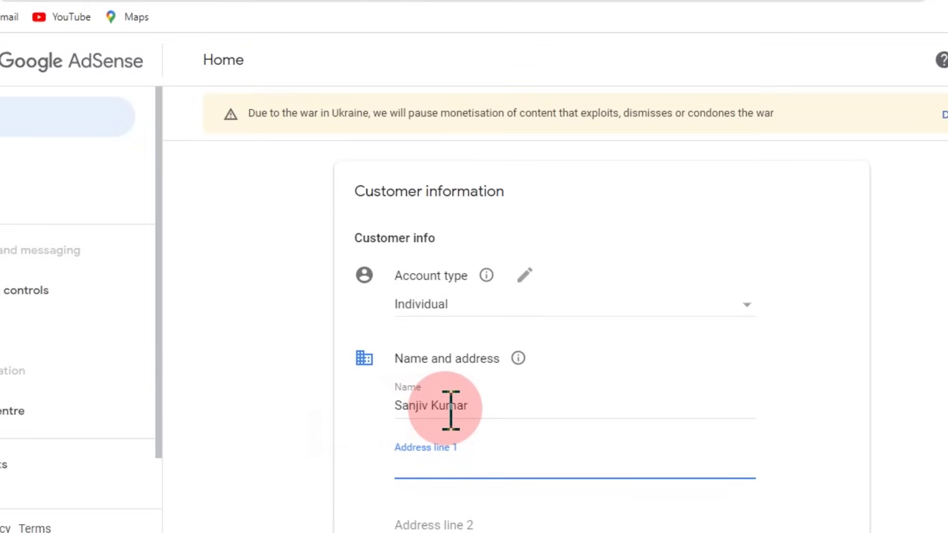
Step: Fill in the customer's address lines, town (fixing a typo) and postcode
left_click(414, 406)
scroll(482, 449, "down", 2)
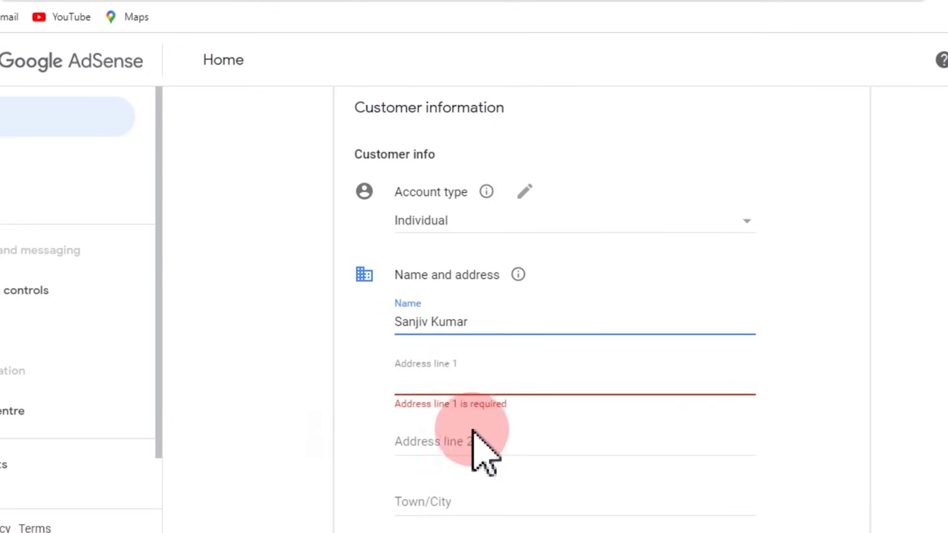
left_click(431, 383)
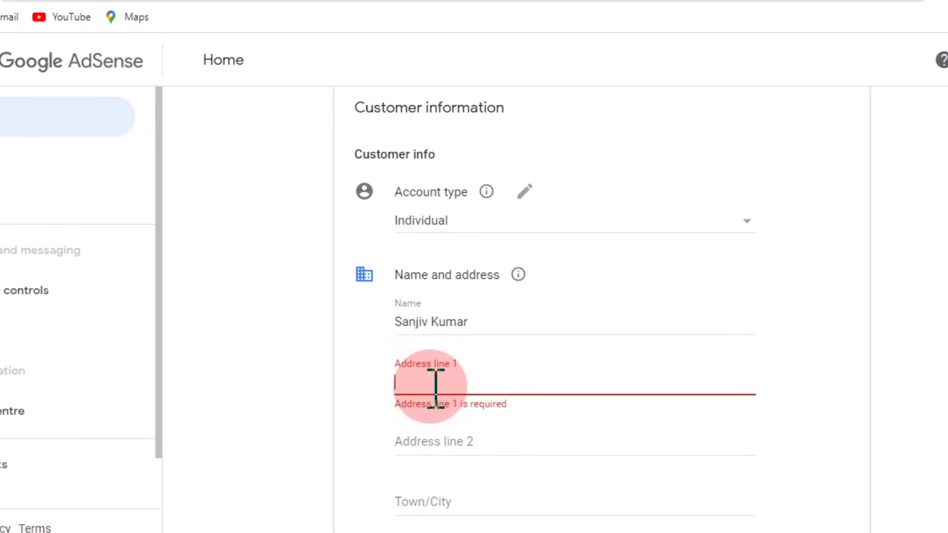
left_click(439, 502)
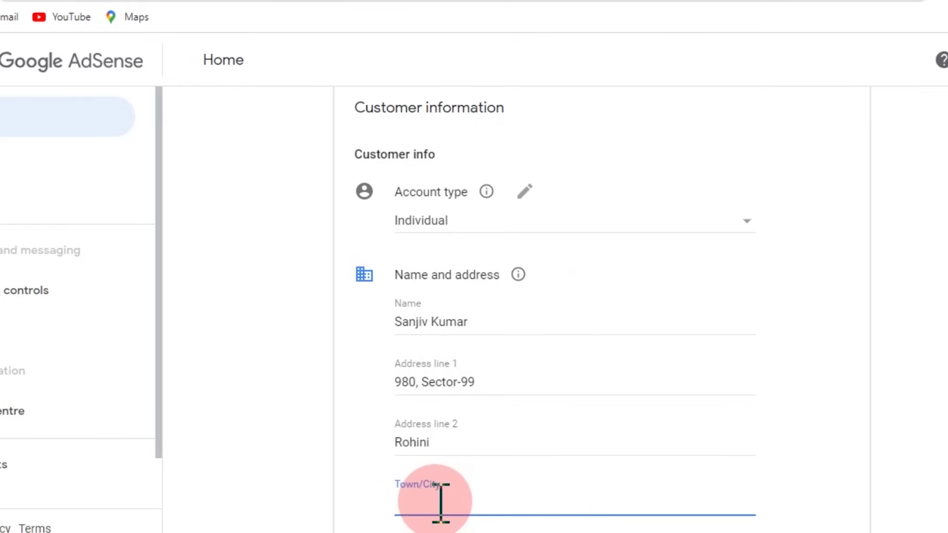
type("Delohi")
key("Left")
key("Left")
key("BackSpace")
key("Tab")
type("110085")
Step: Choose the customer's state from the list and submit the customer information
left_click(424, 454)
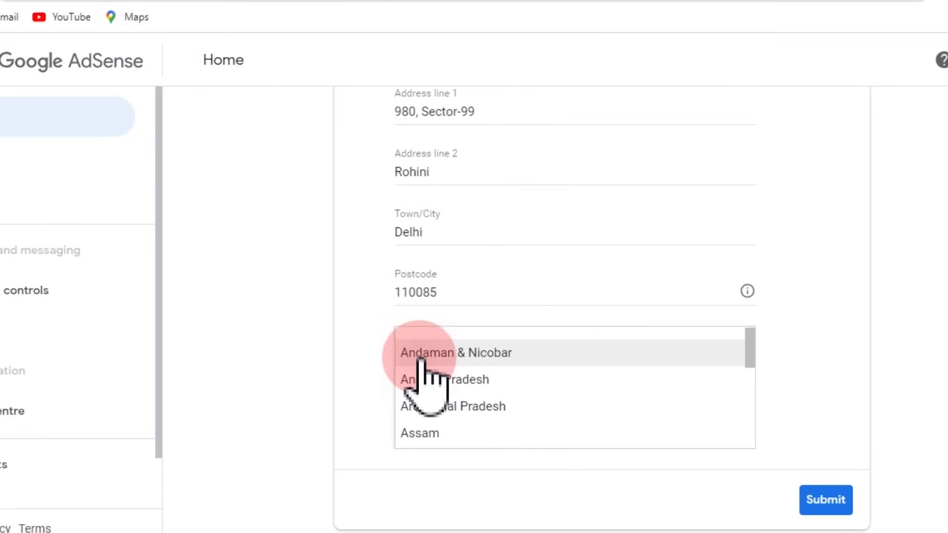
scroll(434, 414, "down", 2)
scroll(434, 415, "down", 1)
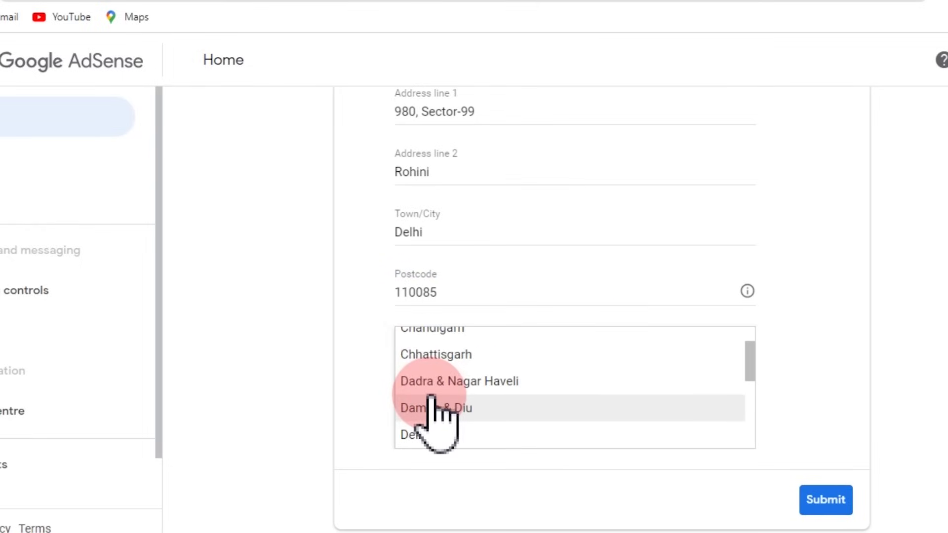
left_click(434, 434)
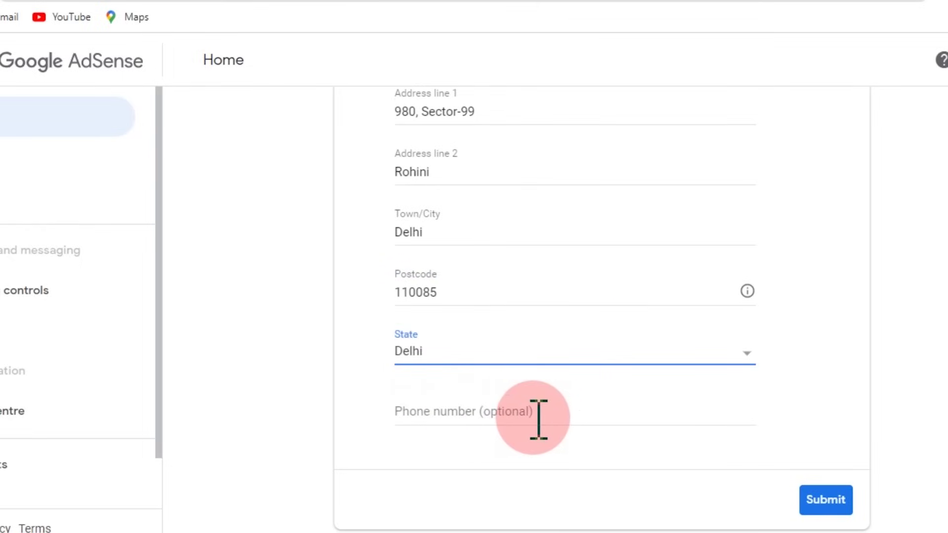
left_click(795, 479)
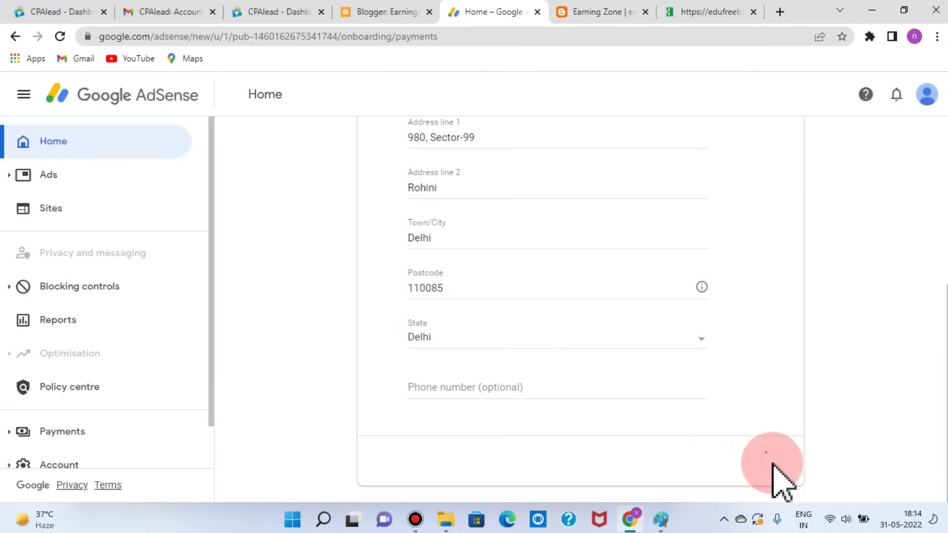
left_click(596, 281)
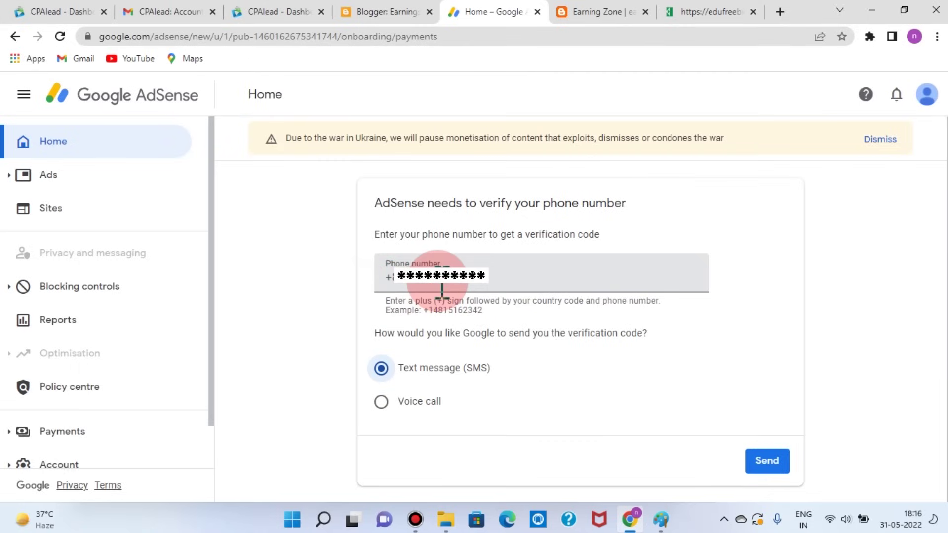
Step: Enter the phone number with the +91 country code and request an SMS code
left_click(415, 283)
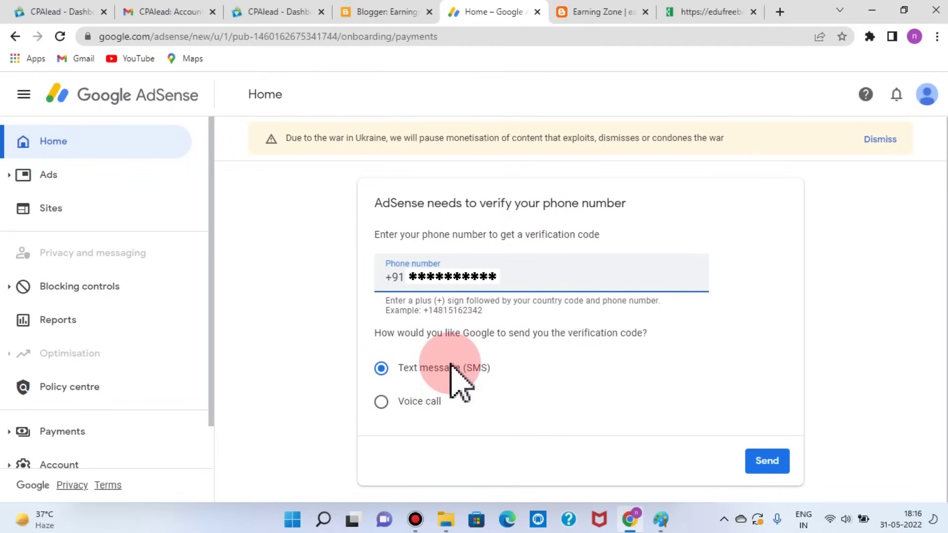
left_click(765, 467)
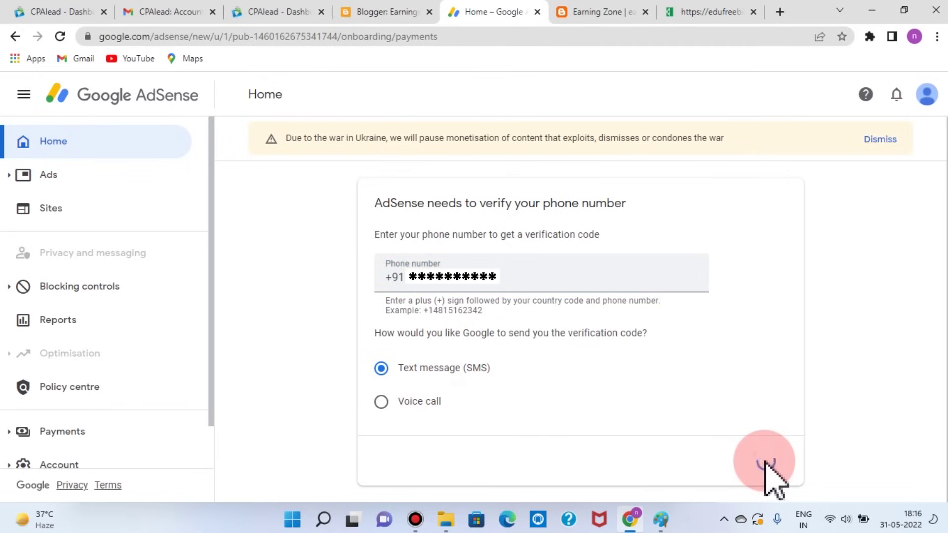
Step: Paste the received six-digit SMS code into the verification field and submit it
left_click(484, 273)
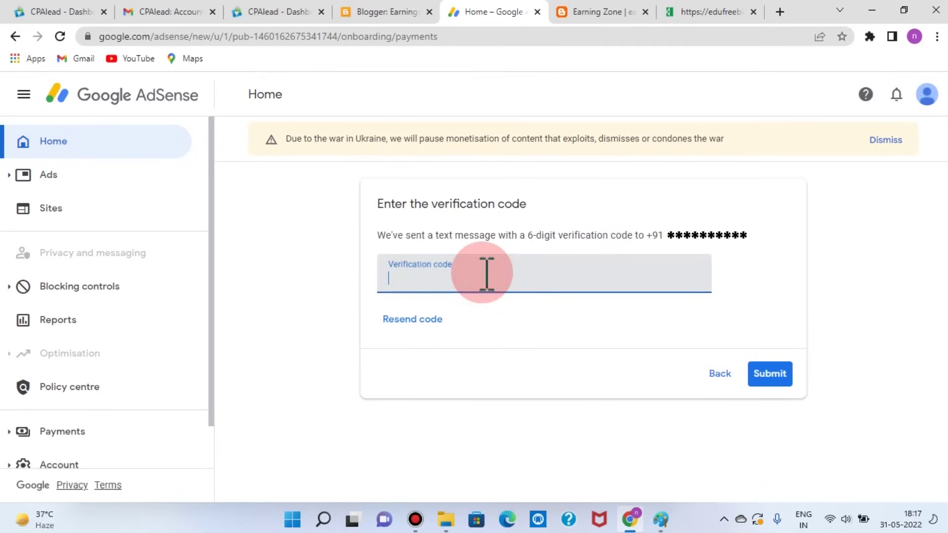
key("ctrl+v")
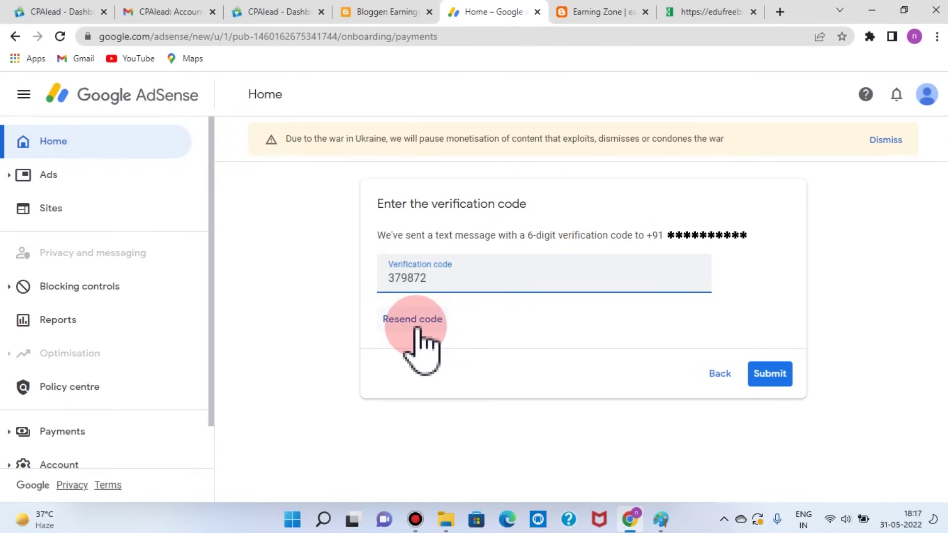
left_click(775, 377)
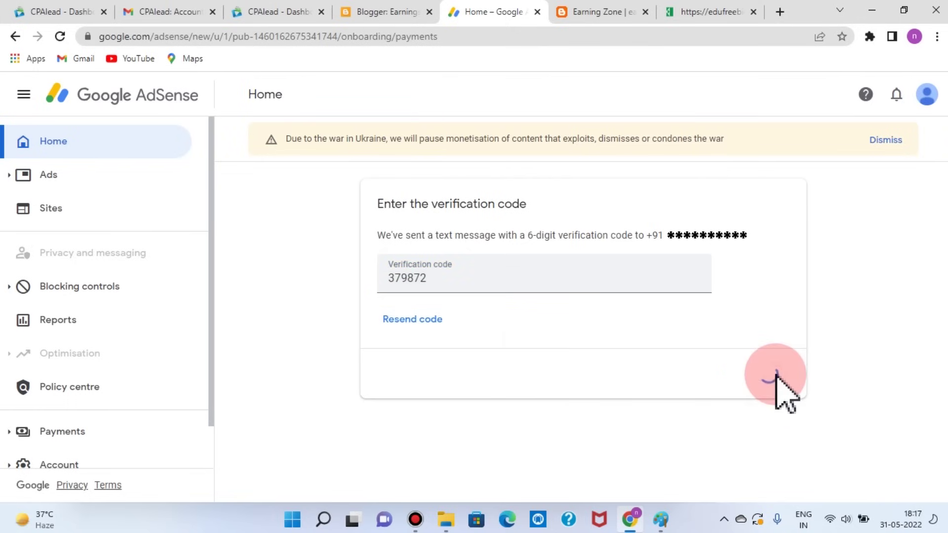
Step: Scroll down the AdSense overview to review the remaining setup steps and Sites card
scroll(804, 360, "down", 1)
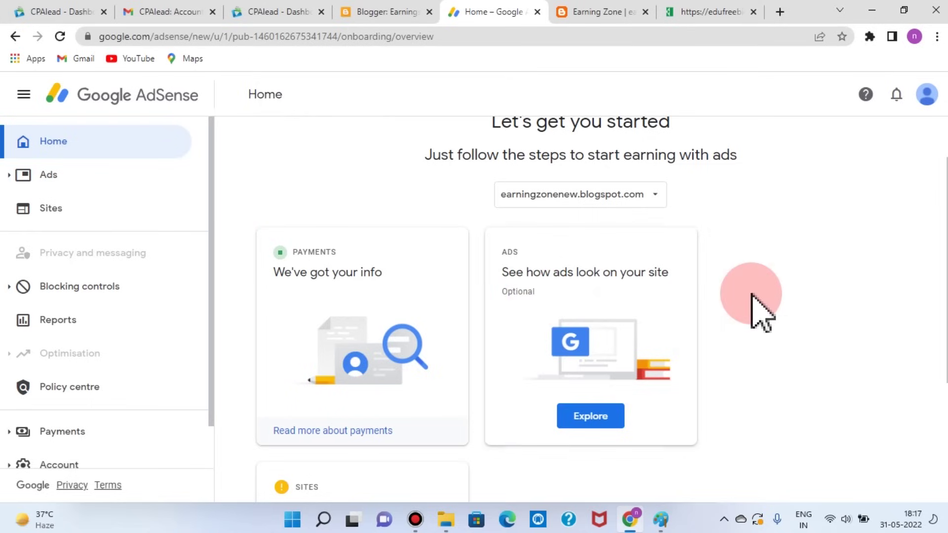
scroll(755, 309, "down", 3)
scroll(755, 309, "down", 1)
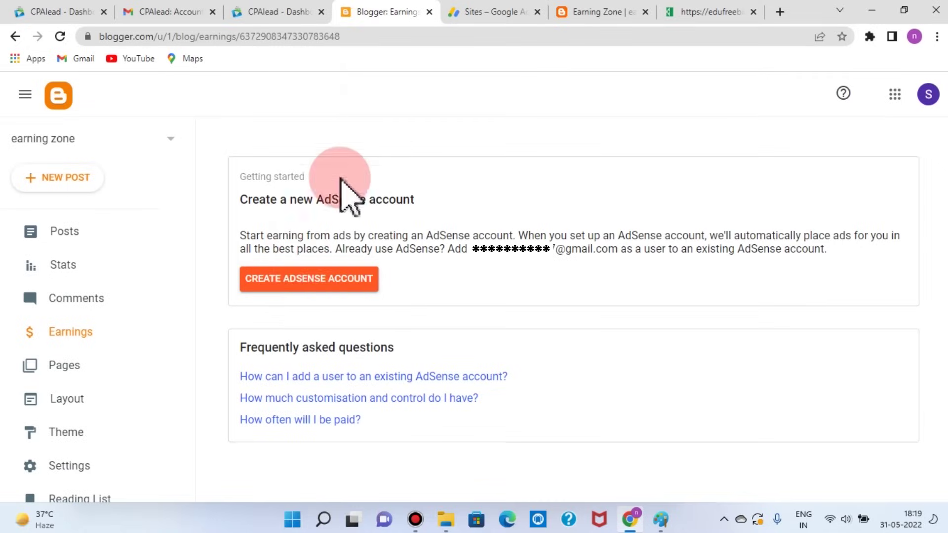
Step: View the blog's Pages list with Privacy Policy and Earning Zone, then start a new page
left_click(64, 368)
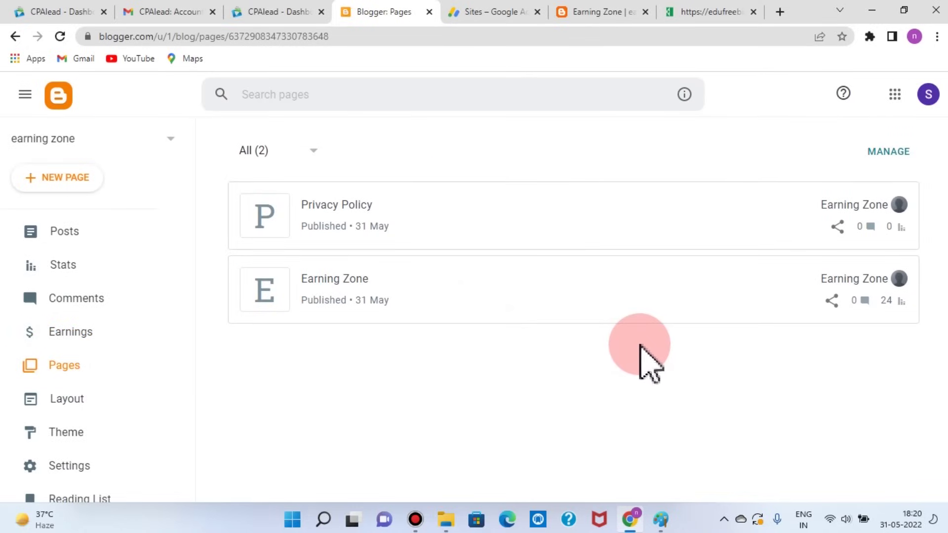
left_click(62, 177)
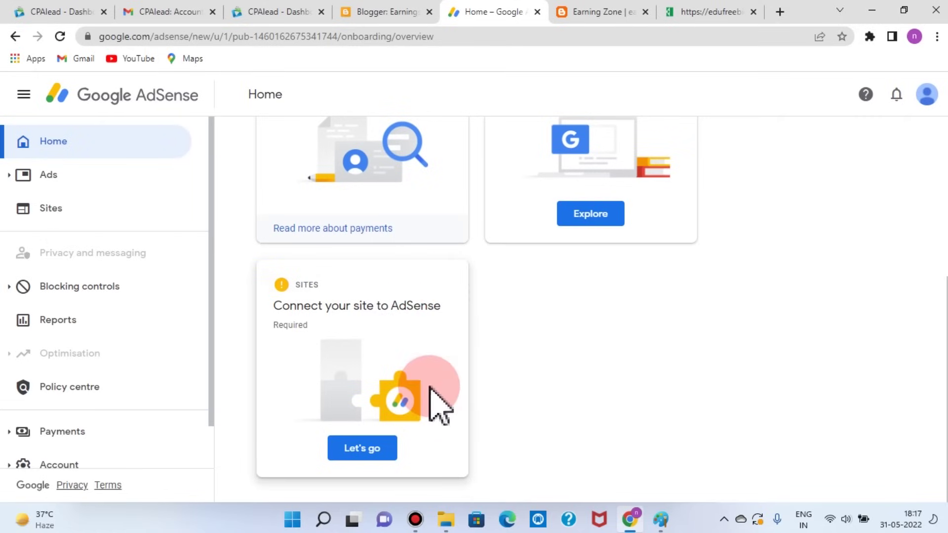
Step: Connect earningzonenew.blogspot.com from the Sites card and request its review
left_click(362, 448)
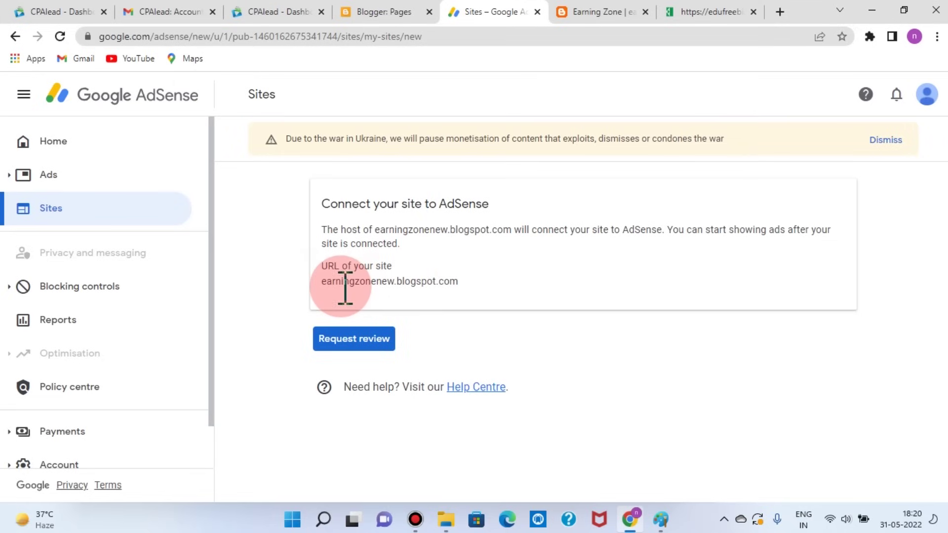
left_click(367, 341)
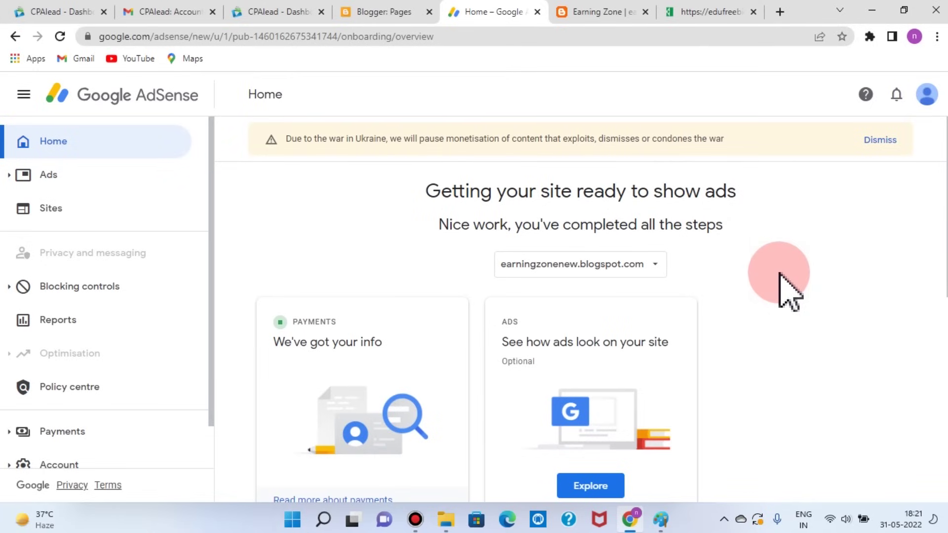
scroll(790, 291, "down", 9)
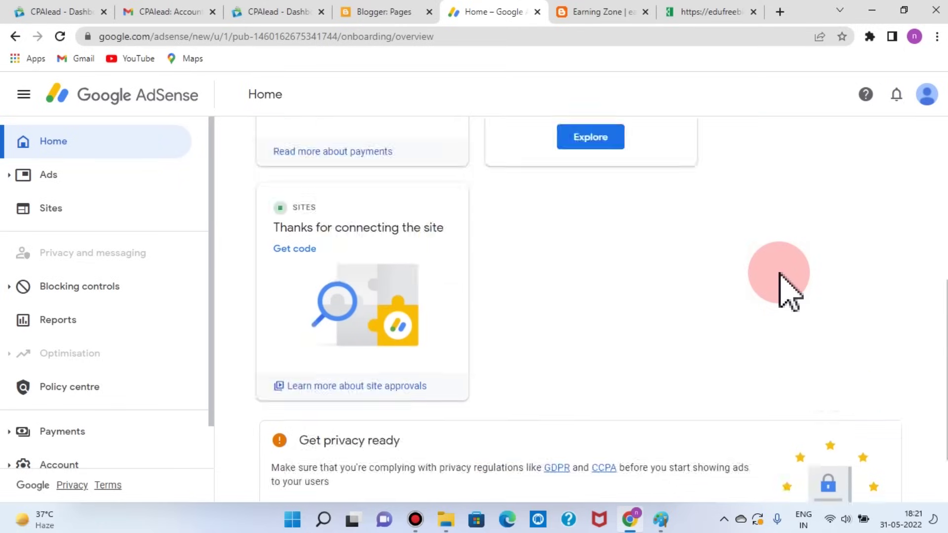
scroll(790, 251, "up", 10)
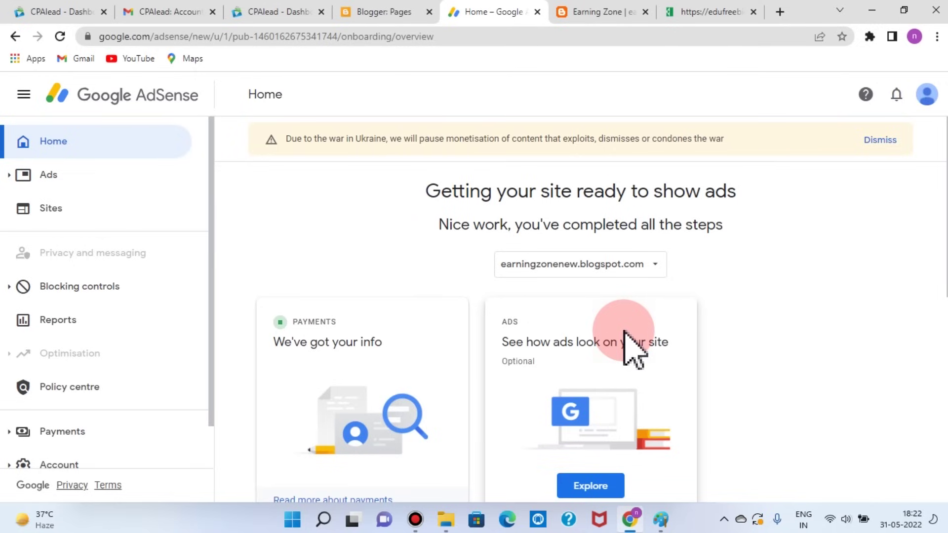
Step: Go to CPAlead and open Account > Payments from the sidebar
key("ctrl+3")
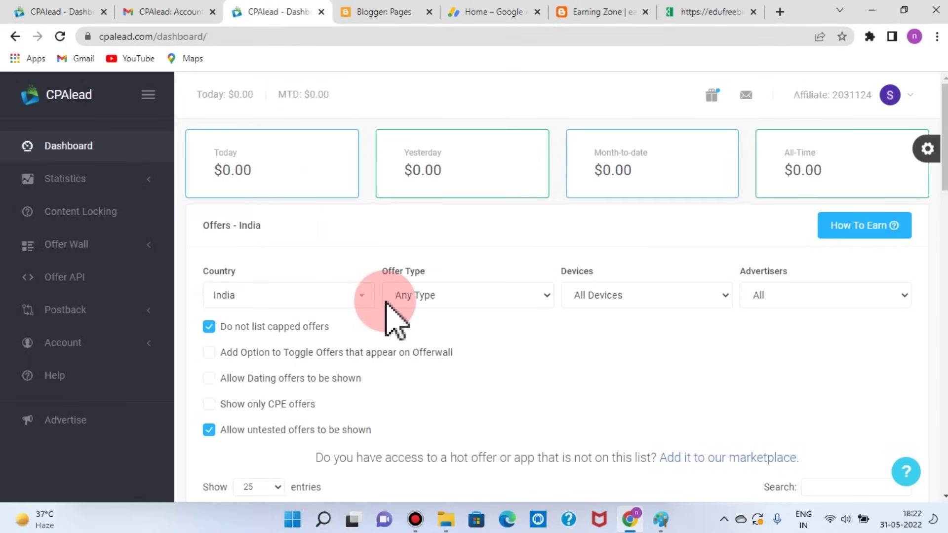
left_click(74, 343)
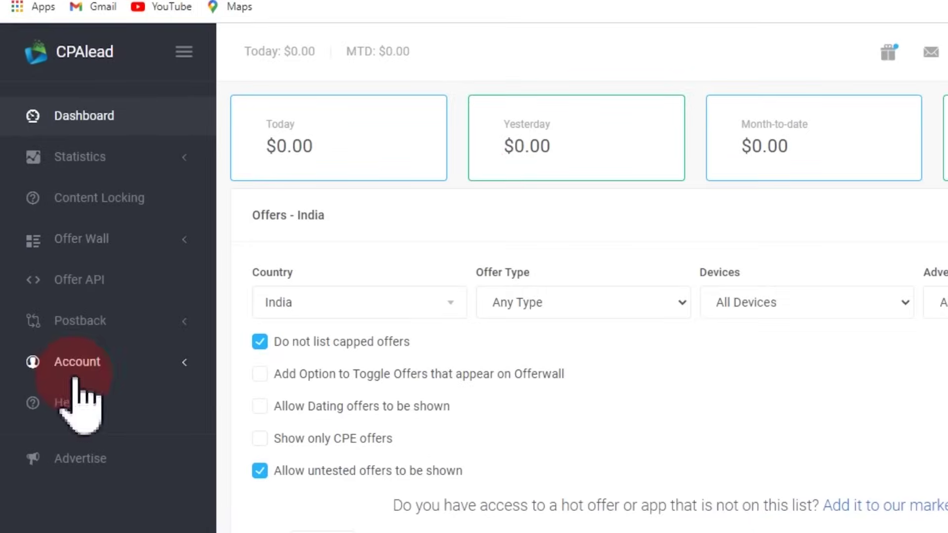
left_click(98, 363)
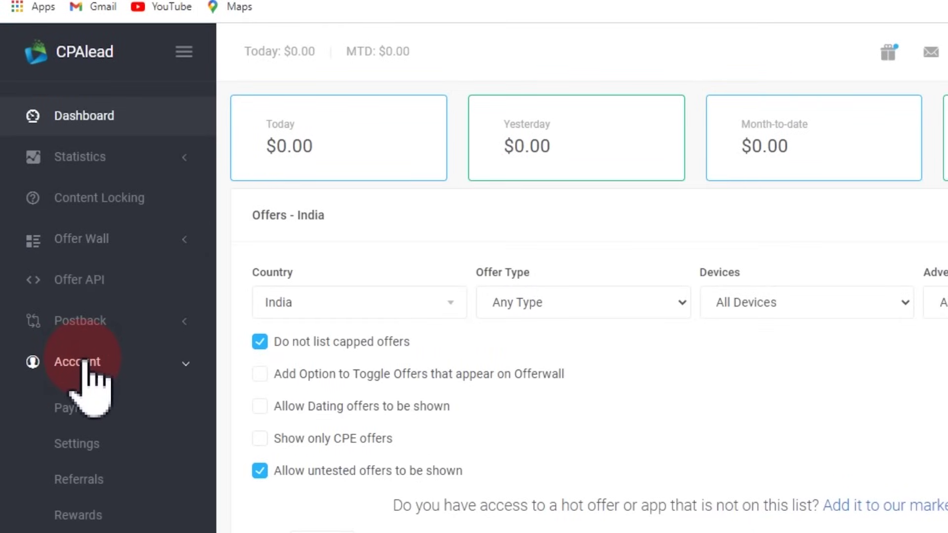
left_click(88, 390)
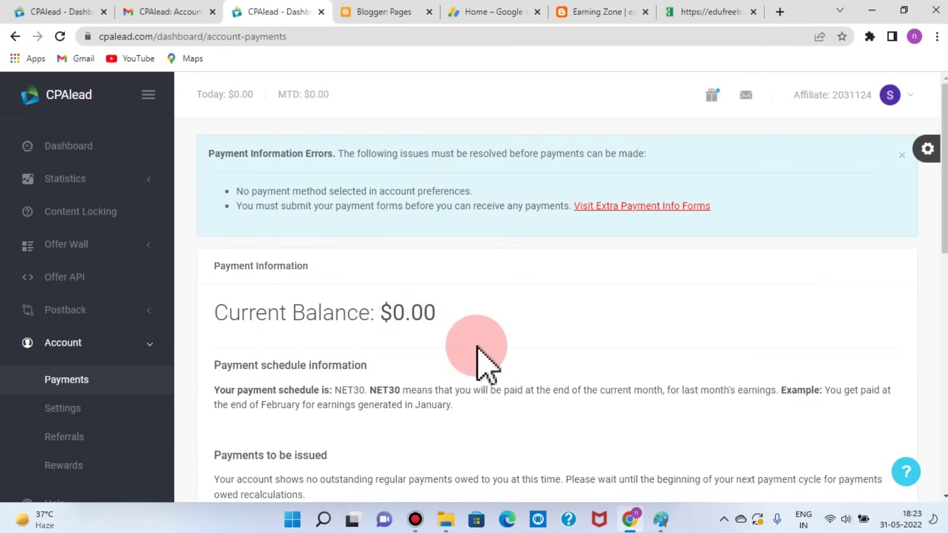
Step: Review the CPAlead Payments page, then go to Account Settings to see payment eligibility and tax form status
scroll(481, 357, "down", 4)
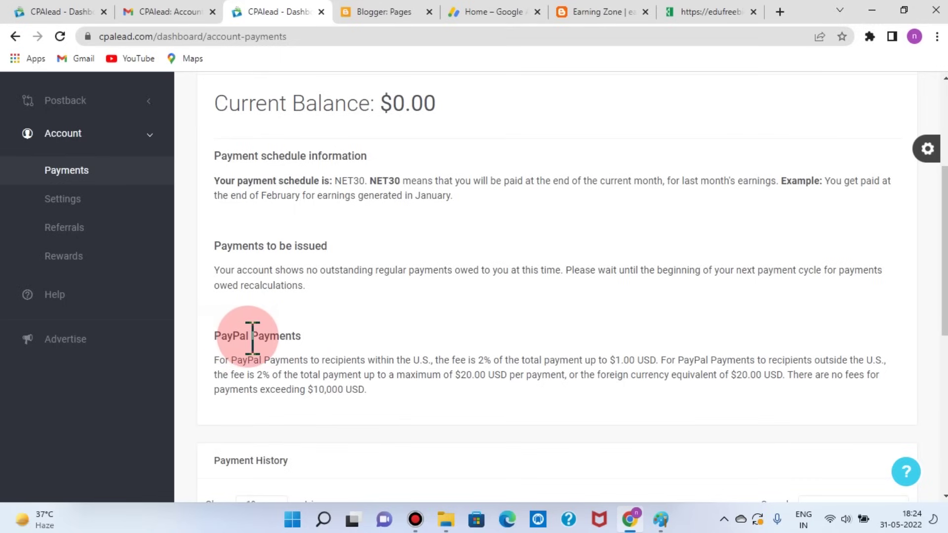
scroll(252, 338, "down", 1)
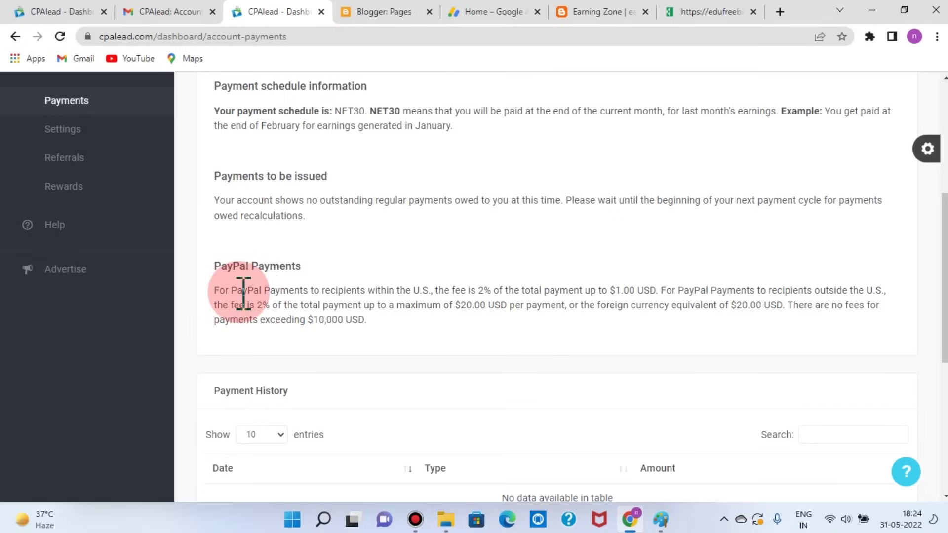
scroll(244, 292, "down", 1)
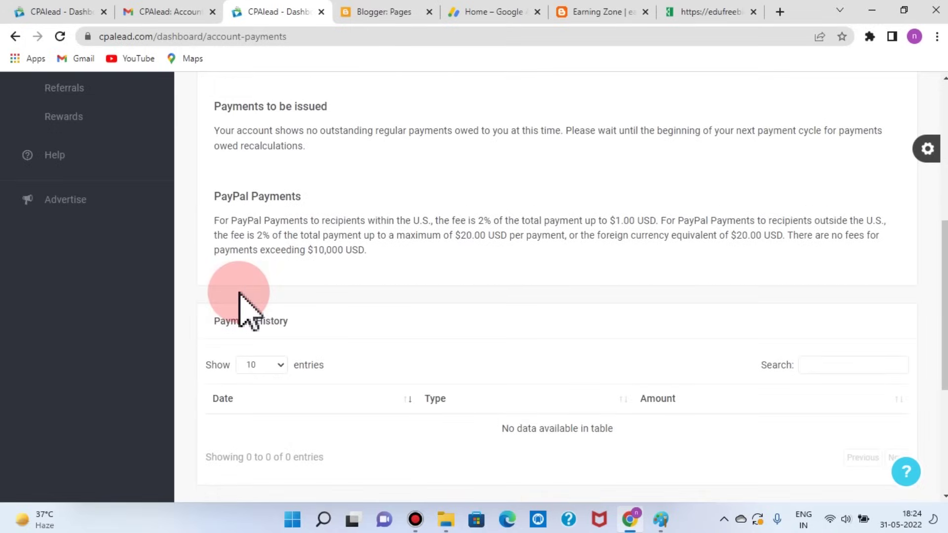
scroll(239, 294, "down", 1)
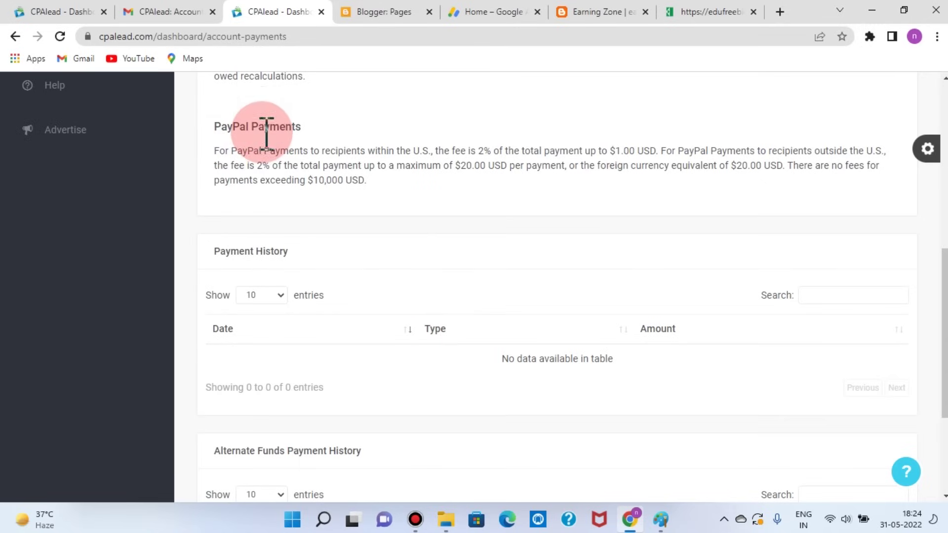
scroll(391, 239, "down", 1)
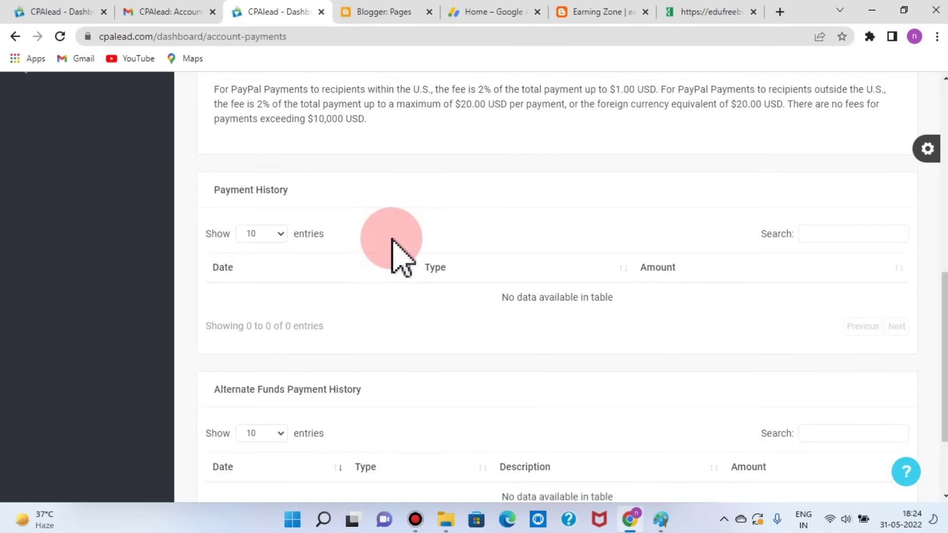
left_click(67, 195)
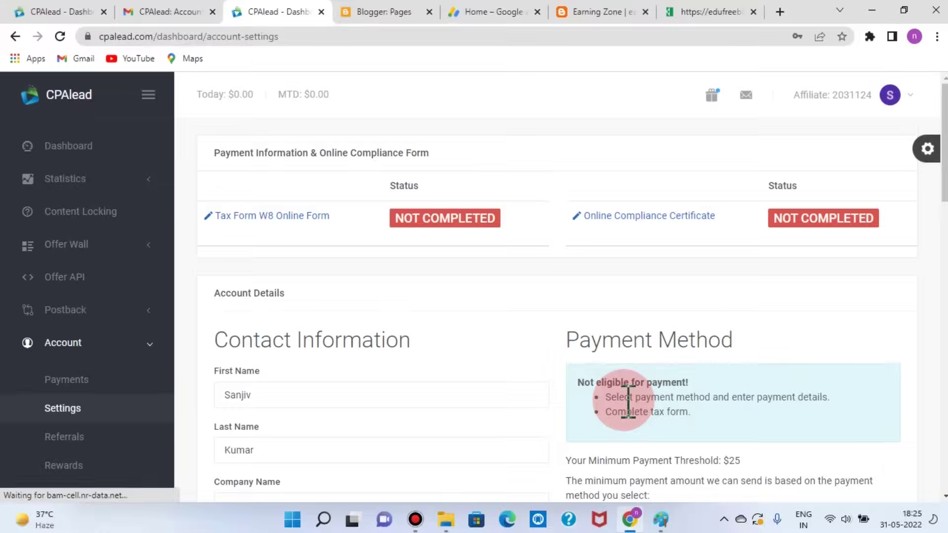
scroll(629, 403, "down", 5)
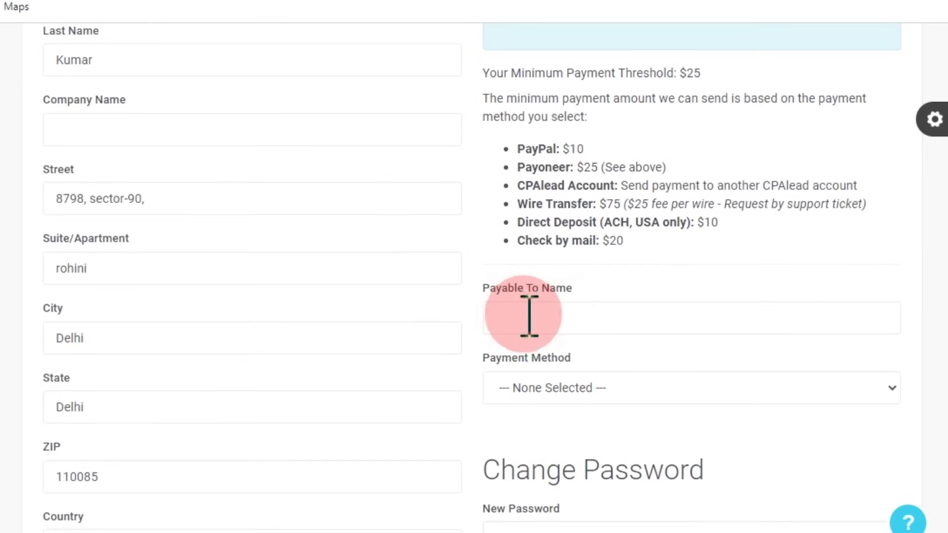
left_click(894, 389)
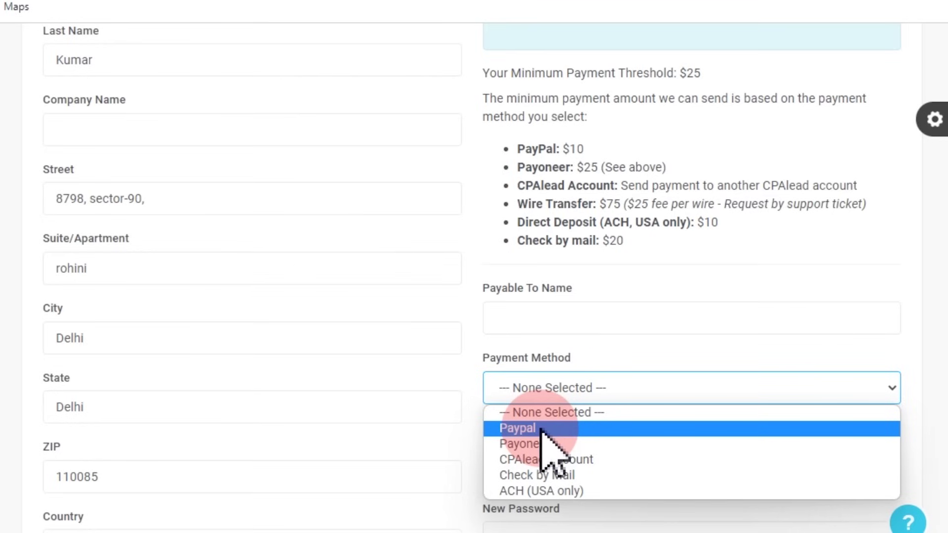
left_click(788, 265)
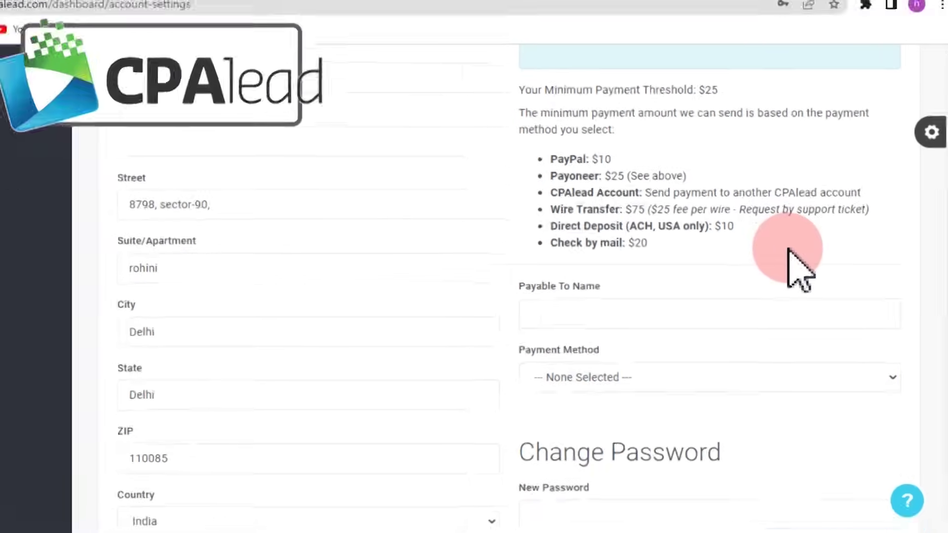